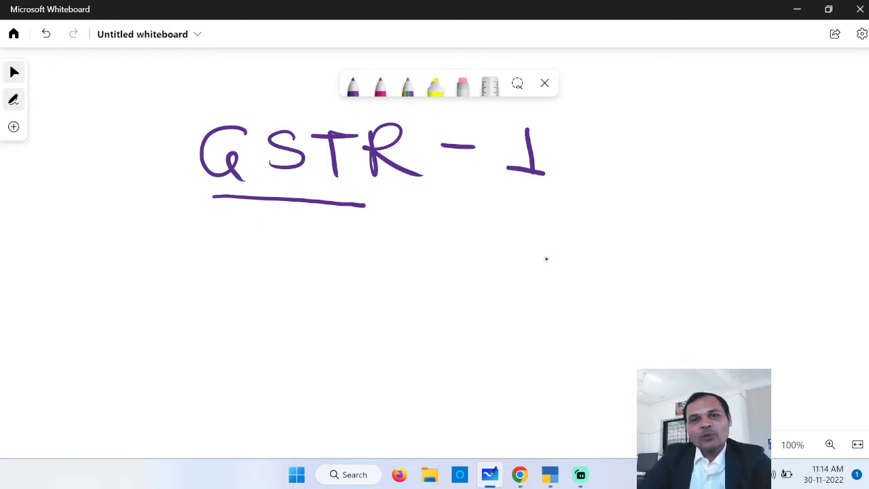
- Handwrite "GST" in purple below the GSTR-1 heading and underline it
mouse_move(334, 240)
left_mouse_down()
mouse_move(324, 239)
mouse_move(314, 299)
left_mouse_up()
left_click_drag(375, 248, 341, 287)
left_click_drag(381, 250, 422, 241)
left_click_drag(402, 246, 404, 292)
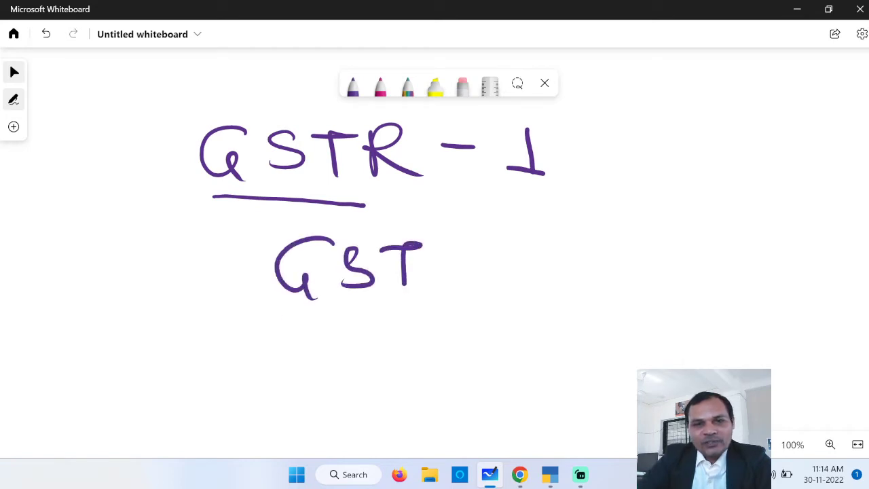
left_click_drag(285, 316, 430, 316)
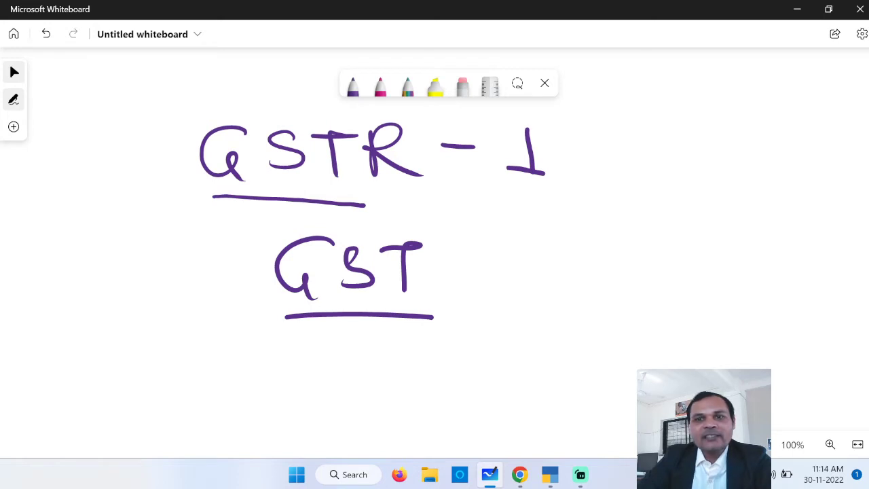
- Switch to the pink pen and handwrite "Sales" below the underlined GST
scroll(743, 330, "down", 4)
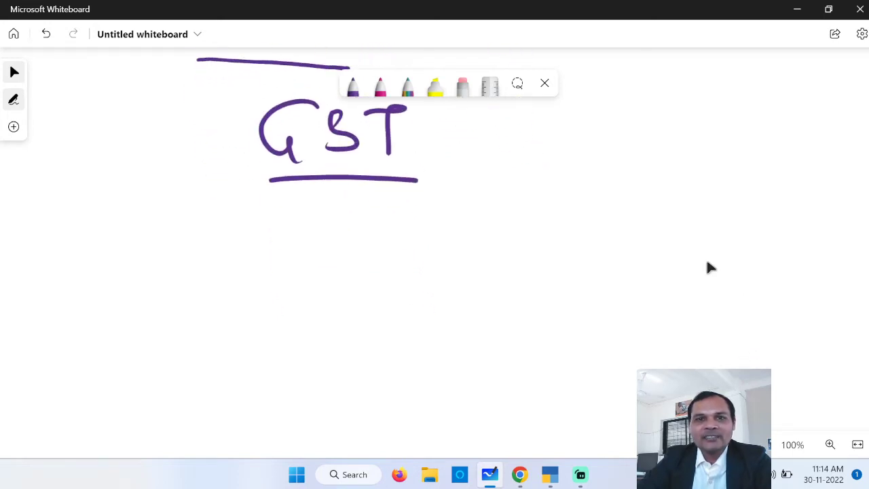
left_click(385, 94)
mouse_move(311, 222)
left_mouse_down()
mouse_move(314, 241)
mouse_move(281, 256)
left_mouse_up()
left_click_drag(352, 236, 370, 262)
left_click_drag(377, 224, 391, 265)
left_click_drag(402, 251, 424, 265)
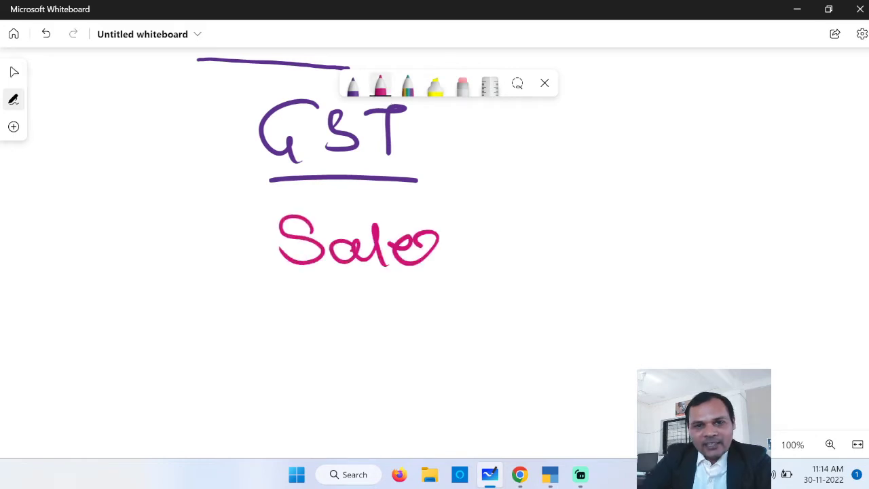
left_click_drag(445, 237, 420, 265)
- Handwrite "Transaction" in pink after "Sales" to complete the heading
left_click_drag(497, 222, 551, 219)
left_click_drag(527, 224, 529, 265)
mouse_move(548, 246)
left_mouse_down()
mouse_move(605, 235)
mouse_move(624, 256)
left_mouse_up()
mouse_move(637, 255)
left_mouse_down()
mouse_move(641, 231)
mouse_move(673, 257)
left_mouse_up()
mouse_move(710, 234)
left_mouse_down()
mouse_move(703, 254)
mouse_move(719, 257)
left_mouse_up()
left_click_drag(737, 235, 734, 258)
left_click_drag(759, 211, 752, 258)
mouse_move(743, 231)
left_mouse_down()
mouse_move(768, 228)
mouse_move(776, 253)
mouse_move(802, 230)
left_mouse_up()
mouse_move(808, 235)
left_mouse_down()
mouse_move(819, 231)
mouse_move(834, 252)
left_mouse_up()
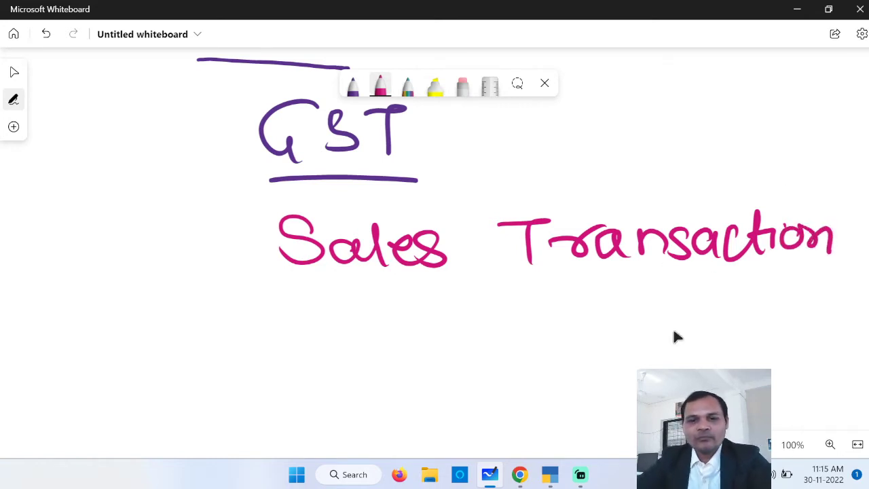
left_click(581, 474)
left_click(581, 475)
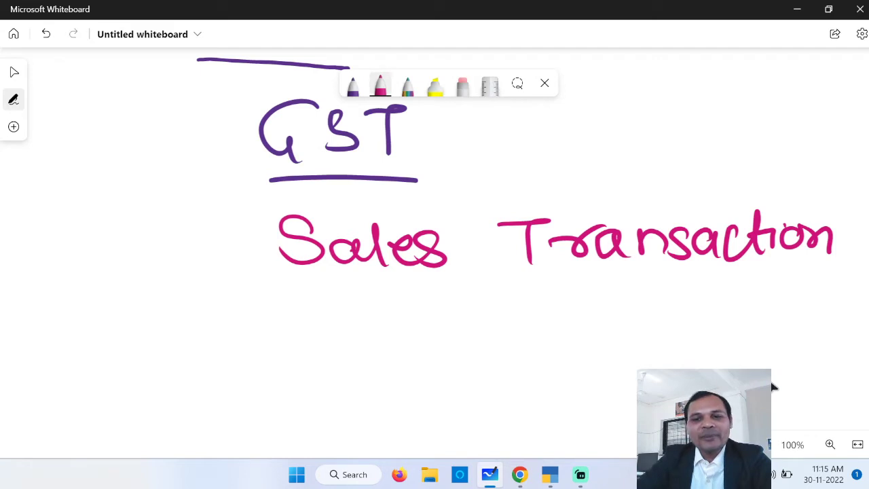
- Handwrite "Sales" followed by a dash below the Sales Transaction heading
left_click_drag(770, 380, 596, 275)
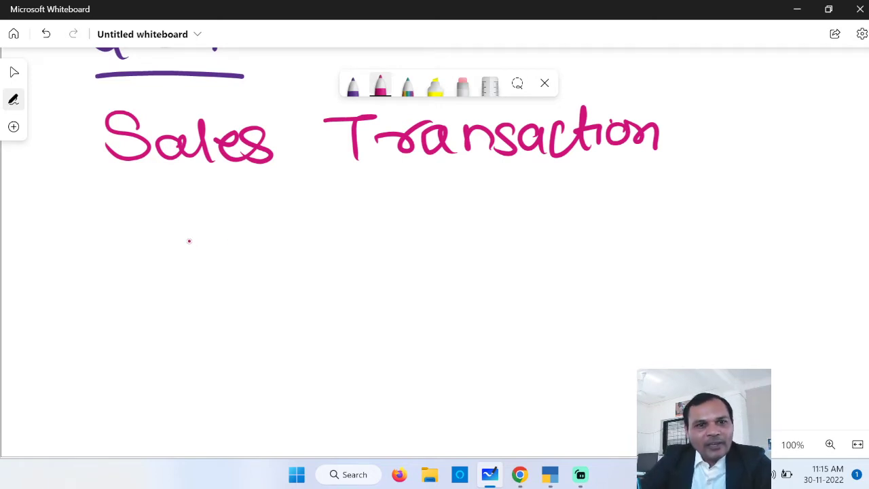
mouse_move(207, 239)
left_mouse_down()
mouse_move(182, 238)
mouse_move(183, 265)
left_mouse_up()
left_click_drag(246, 243, 265, 267)
mouse_move(271, 232)
left_mouse_down()
mouse_move(270, 266)
mouse_move(328, 253)
left_mouse_up()
left_click_drag(355, 255, 387, 256)
- Handwrite "Company" and "Shop" after the dash, one above the other, and close them with a right-hand bracket
left_click_drag(439, 203, 462, 232)
mouse_move(449, 218)
left_mouse_down()
mouse_move(506, 217)
mouse_move(524, 230)
mouse_move(546, 224)
left_mouse_up()
mouse_move(581, 213)
left_mouse_down()
mouse_move(561, 219)
mouse_move(616, 235)
left_mouse_up()
left_click_drag(616, 216, 611, 255)
mouse_move(506, 264)
left_mouse_down()
mouse_move(486, 286)
mouse_move(549, 288)
mouse_move(564, 267)
mouse_move(587, 284)
left_mouse_up()
left_click(589, 272)
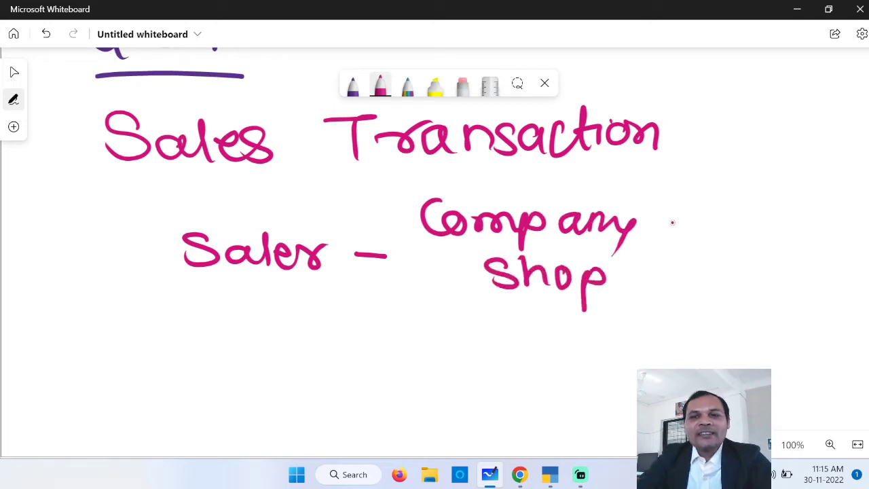
mouse_move(656, 229)
left_mouse_down()
mouse_move(673, 261)
mouse_move(641, 284)
left_mouse_up()
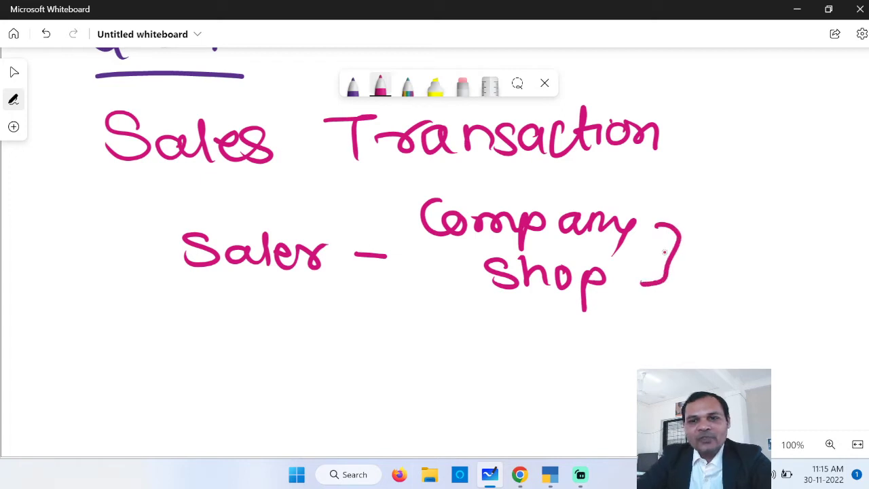
- Handwrite "manufacture – sale" and "purchase → sale" on two lines beside the bracket
left_click_drag(746, 279, 506, 267)
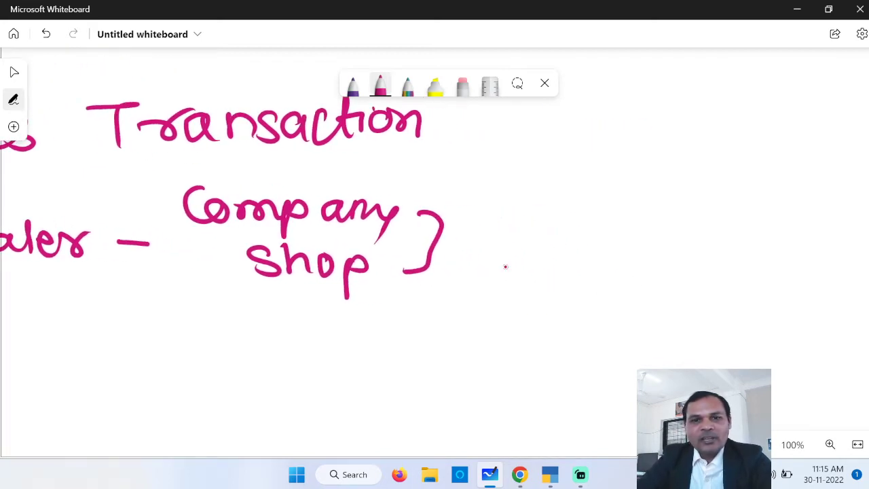
mouse_move(491, 204)
left_mouse_down()
mouse_move(493, 223)
mouse_move(539, 227)
left_mouse_up()
mouse_move(557, 204)
left_mouse_down()
mouse_move(567, 224)
mouse_move(662, 198)
mouse_move(859, 229)
left_mouse_up()
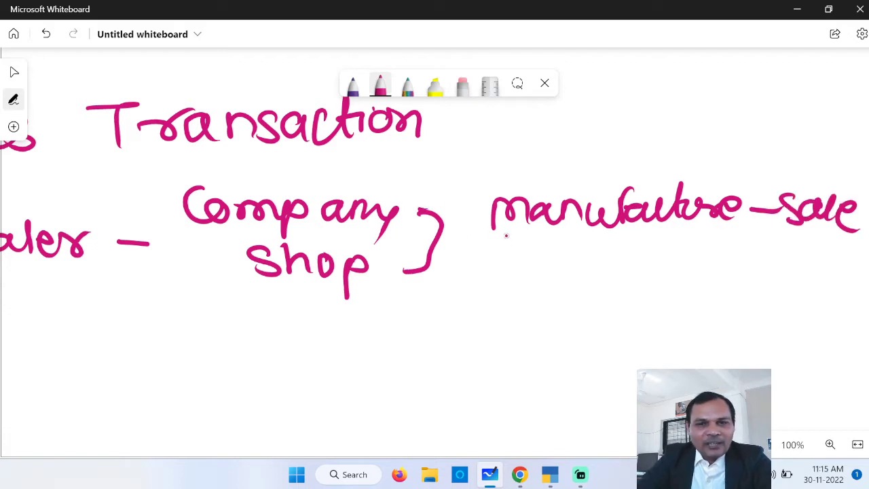
mouse_move(504, 234)
left_mouse_down()
mouse_move(523, 269)
mouse_move(680, 267)
mouse_move(713, 282)
mouse_move(853, 275)
mouse_move(868, 286)
left_mouse_up()
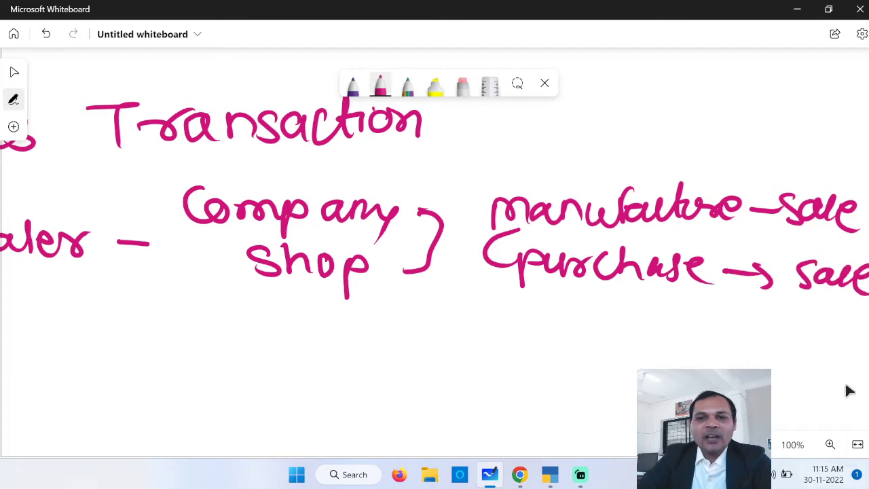
- Handwrite an underlined "Sony" below the Company and Shop notes, followed by "m - s"
scroll(788, 332, "down", 3)
scroll(788, 332, "right", 3)
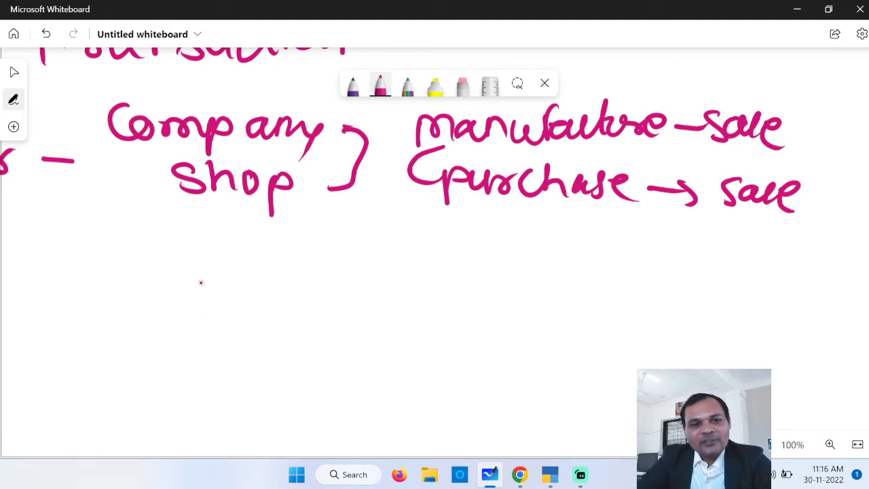
mouse_move(203, 280)
left_mouse_down()
mouse_move(178, 306)
mouse_move(285, 288)
left_mouse_up()
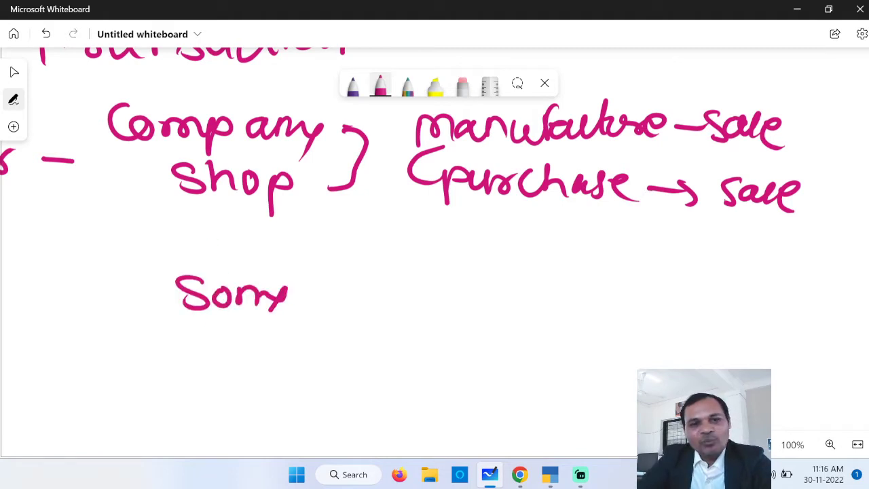
left_click_drag(198, 319, 291, 330)
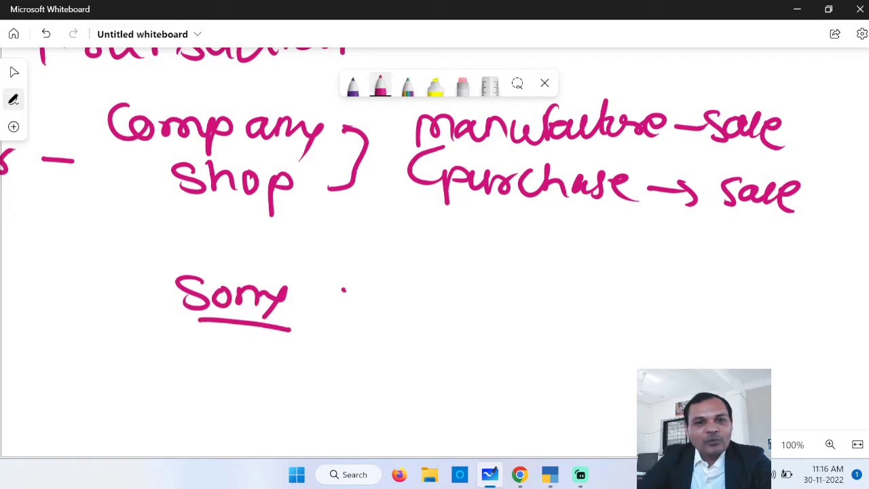
left_click_drag(343, 288, 382, 309)
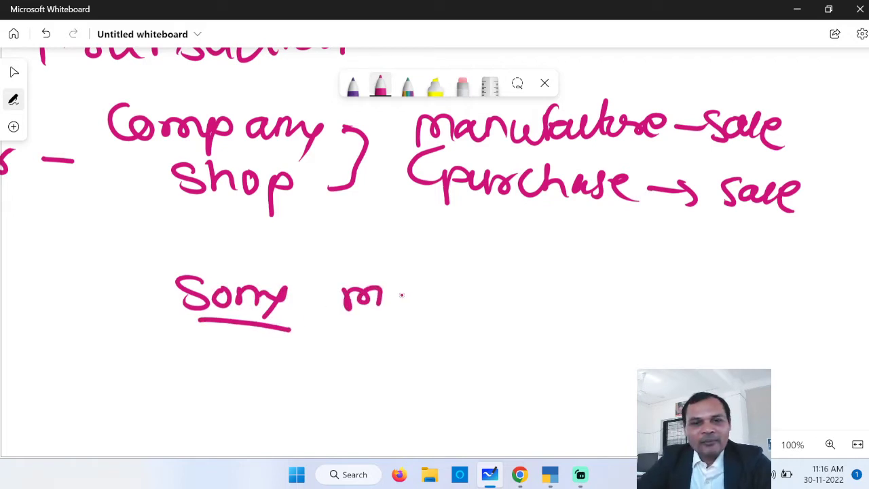
left_click_drag(402, 296, 417, 295)
left_click_drag(478, 280, 451, 299)
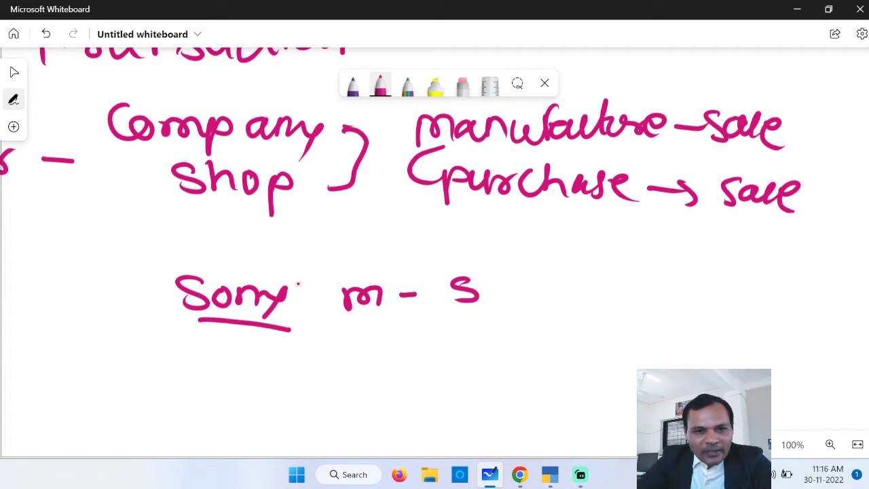
- Circle "Sony" and draw a branch line from it leading to the handwritten note "purchas – sales"
left_click_drag(297, 284, 294, 274)
left_click_drag(246, 334, 306, 379)
left_click_drag(366, 372, 367, 414)
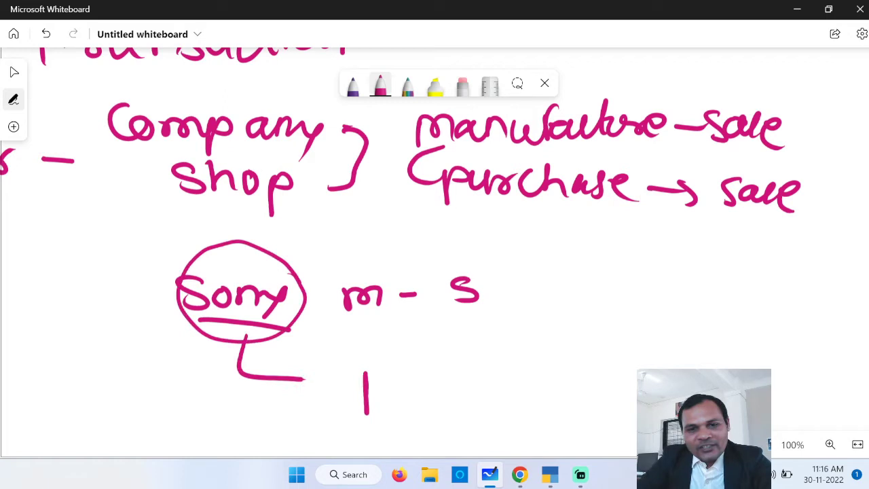
left_click_drag(367, 373, 531, 370)
left_click_drag(574, 366, 611, 366)
mouse_move(690, 348)
left_mouse_down()
mouse_move(746, 366)
mouse_move(799, 370)
left_mouse_up()
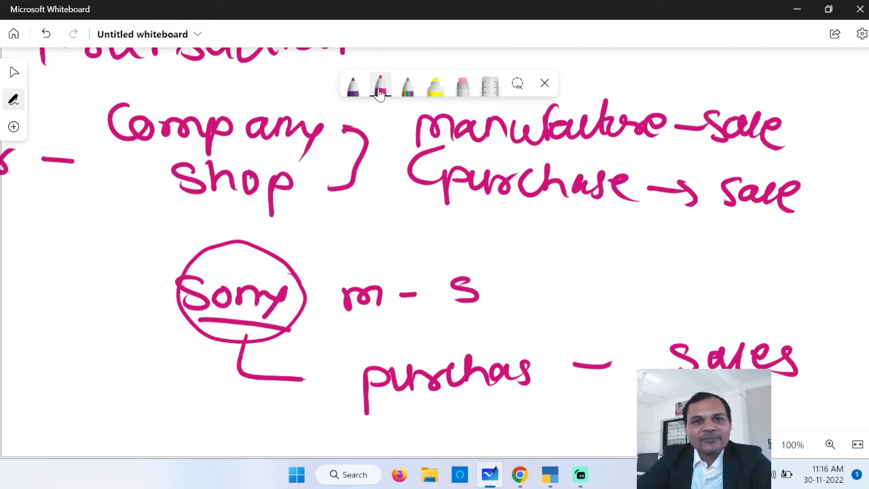
- Change the pen colour to purple, draw an arrow pointing at the Sony circle and write "Sales" beside it
left_click(381, 85)
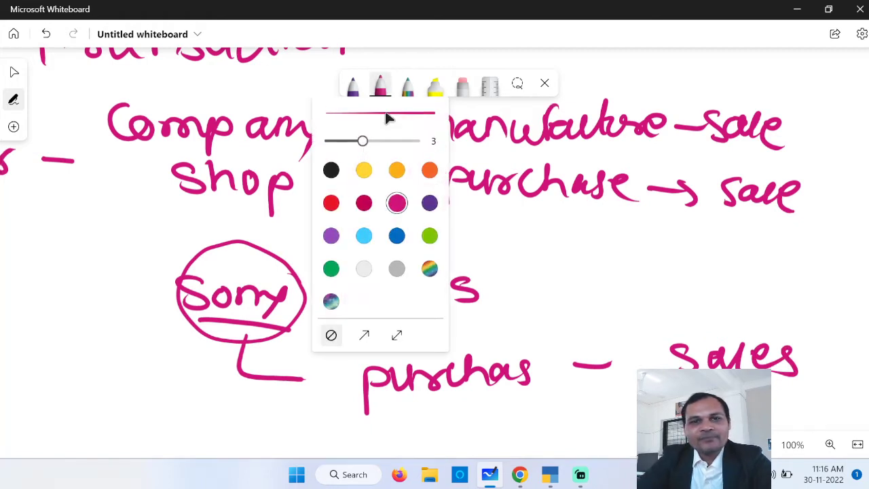
left_click(432, 204)
left_click(565, 307)
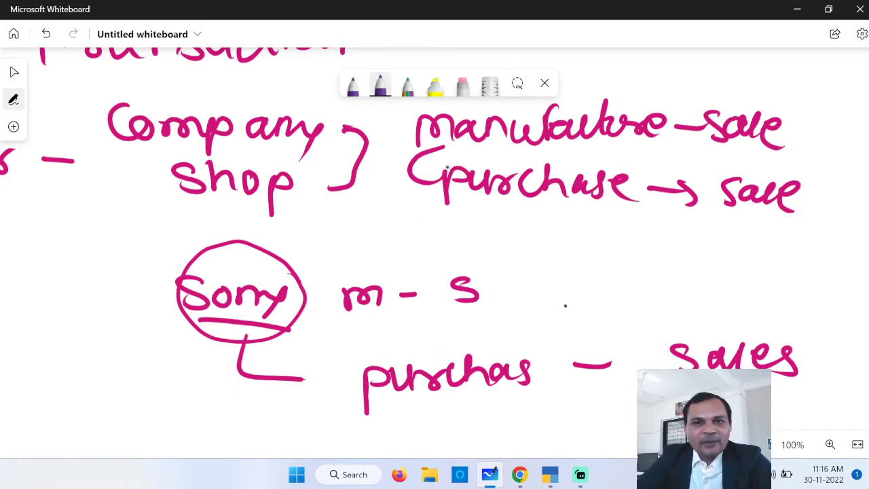
left_click_drag(321, 248, 291, 266)
left_click_drag(309, 242, 312, 269)
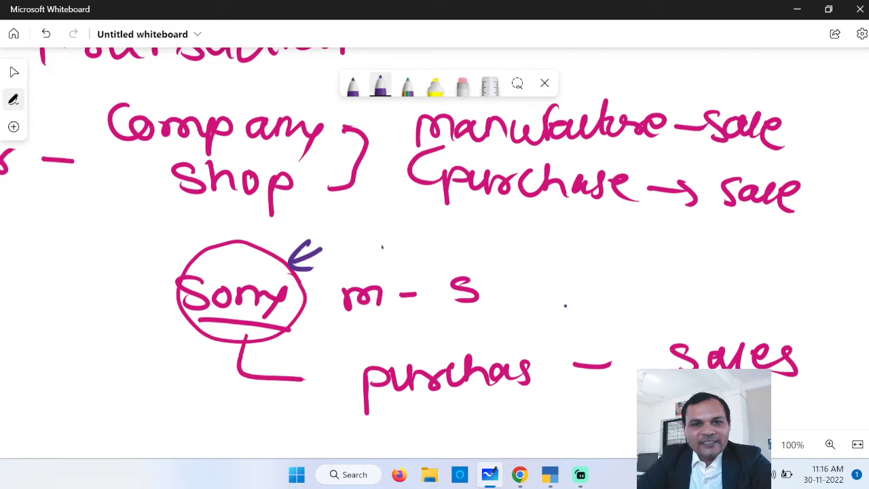
mouse_move(387, 235)
left_mouse_down()
mouse_move(370, 253)
mouse_move(422, 255)
left_mouse_up()
mouse_move(436, 231)
left_mouse_down()
mouse_move(435, 257)
mouse_move(481, 256)
mouse_move(498, 235)
left_mouse_up()
- Underline "purchas" in purple and write a circled "ms" followed by "sales" beneath that line
left_click_drag(397, 405, 453, 408)
mouse_move(509, 430)
left_mouse_down()
mouse_move(510, 416)
mouse_move(558, 432)
mouse_move(579, 428)
mouse_move(511, 422)
left_mouse_up()
left_click_drag(629, 401, 614, 424)
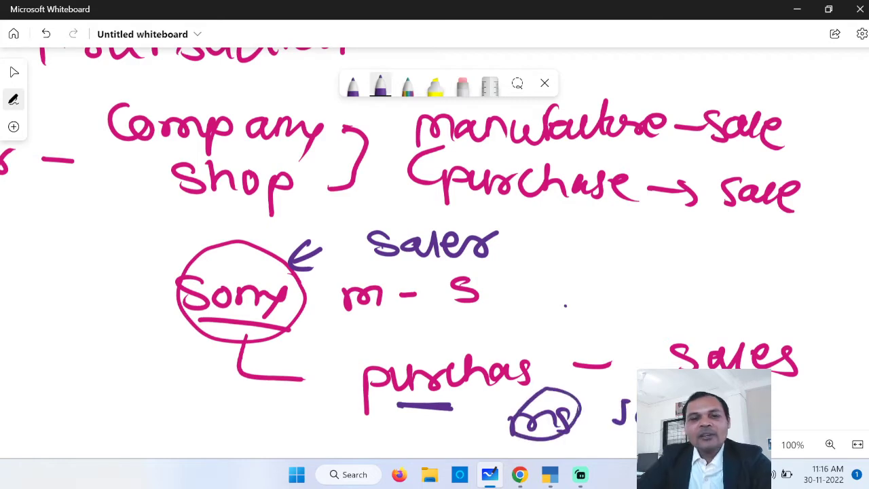
- Draw a purple box in the blank area below the purchase note, with an arrow pointing at its right side
scroll(609, 204, "down", 2)
scroll(610, 206, "down", 3)
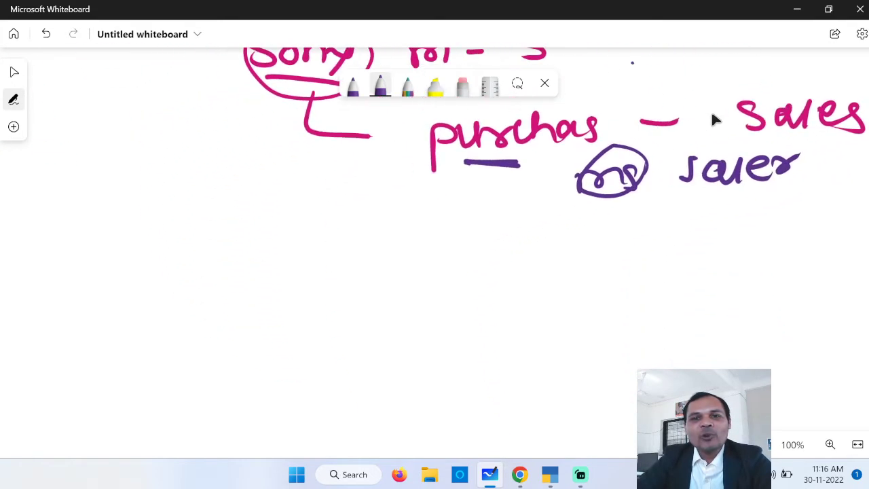
left_click_drag(711, 114, 689, 101)
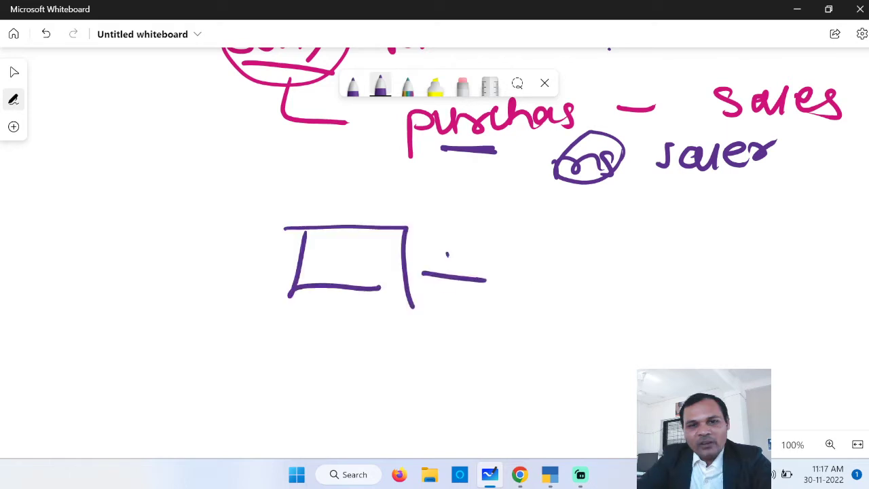
left_click_drag(447, 254, 448, 292)
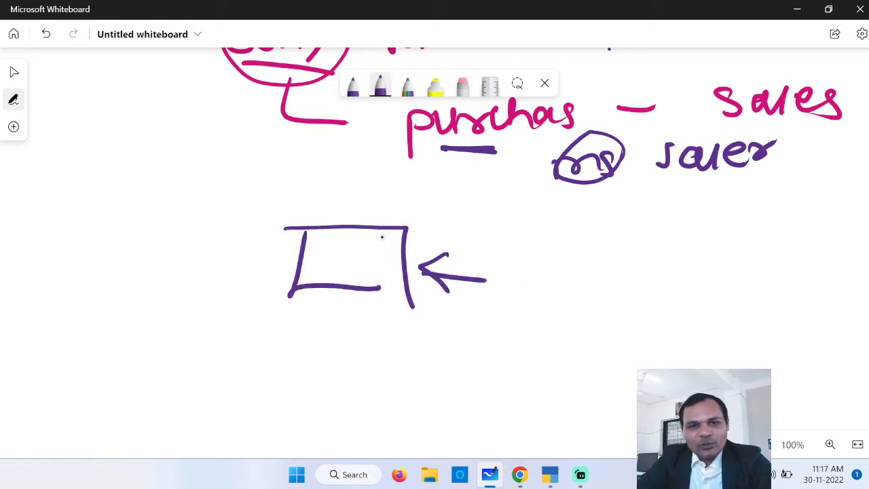
- Label the box "ms" above its upper edge and write "Sales" over the arrow
left_click_drag(322, 201, 355, 216)
left_click_drag(379, 197, 361, 216)
mouse_move(470, 232)
left_mouse_down()
mouse_move(451, 252)
mouse_move(495, 244)
mouse_move(508, 258)
left_mouse_up()
left_click_drag(523, 248, 543, 259)
left_click_drag(568, 236, 551, 260)
- Draw a short line to the lower right of the box diagram and handwrite "customer" beneath it
left_click_drag(701, 316, 740, 322)
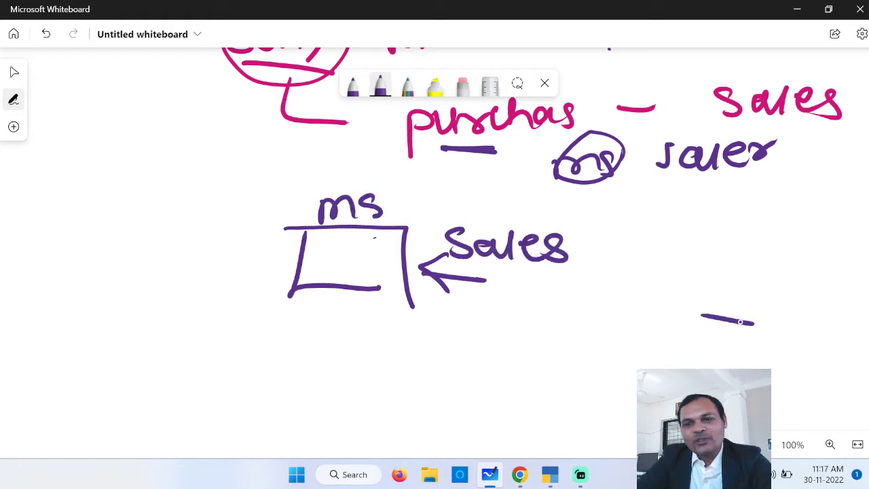
left_click_drag(632, 348, 663, 362)
mouse_move(667, 363)
left_mouse_down()
mouse_move(683, 360)
mouse_move(676, 368)
left_mouse_up()
mouse_move(707, 341)
left_mouse_down()
mouse_move(703, 369)
mouse_move(820, 350)
left_mouse_up()
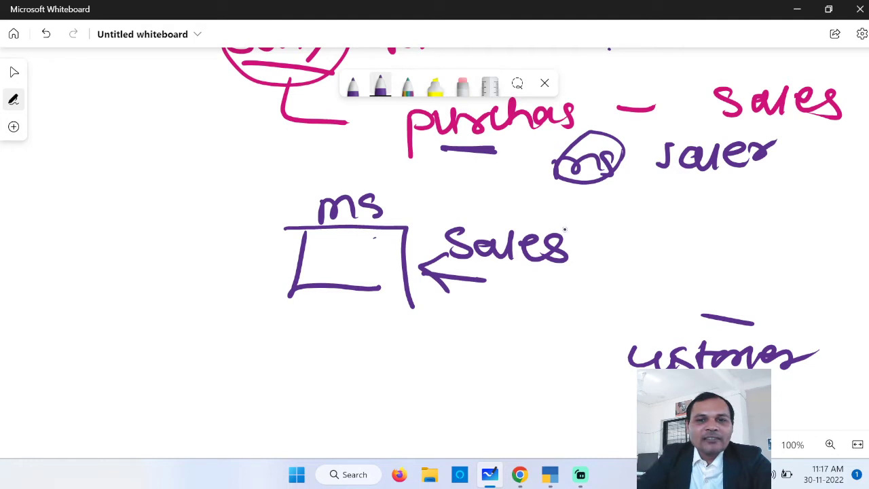
- Loop around "Sales" and write 10000 under the box with an arrow pointing up into it
mouse_move(565, 231)
left_mouse_down()
mouse_move(454, 205)
mouse_move(599, 265)
mouse_move(599, 247)
left_mouse_up()
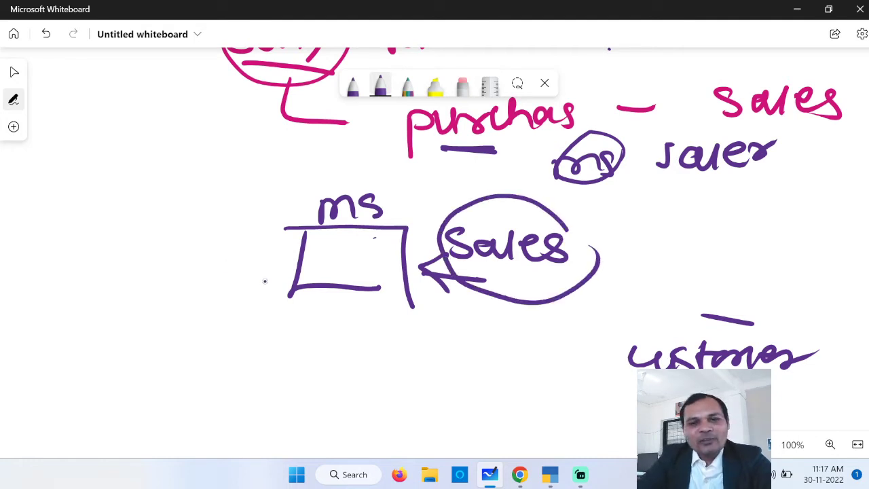
mouse_move(348, 270)
left_mouse_down()
mouse_move(349, 314)
mouse_move(365, 290)
left_mouse_up()
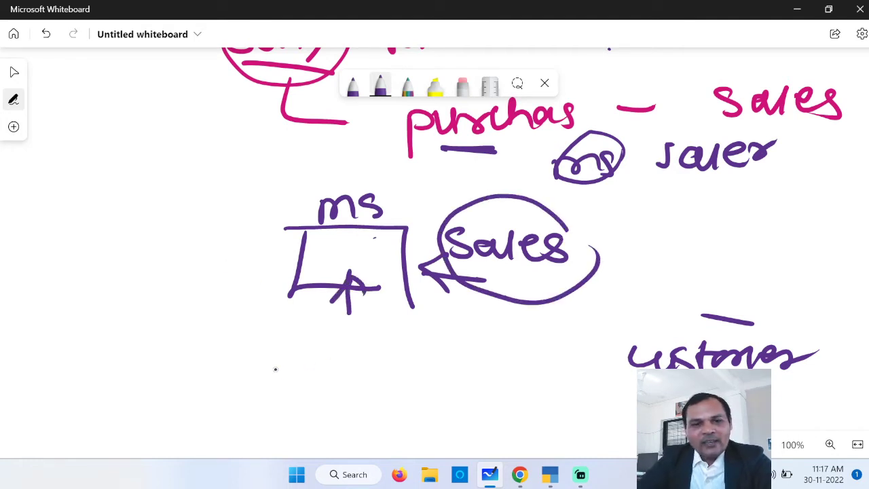
left_click_drag(290, 332, 289, 367)
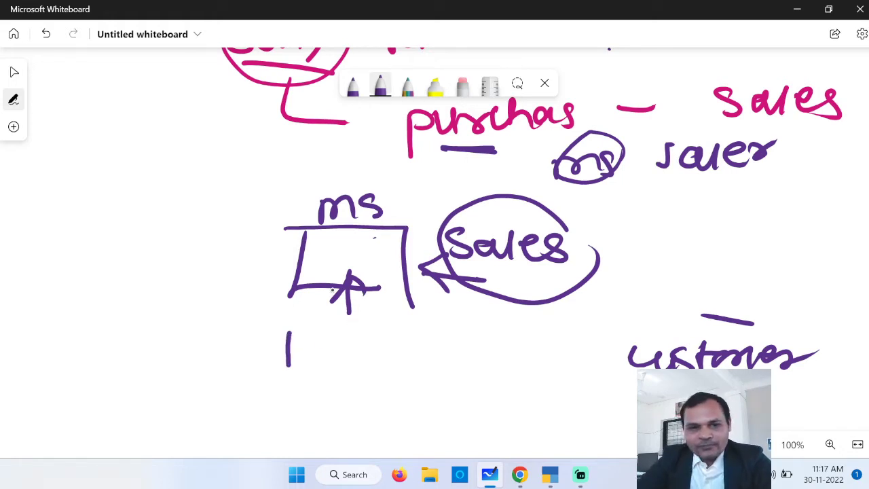
mouse_move(318, 333)
left_mouse_down()
mouse_move(326, 360)
mouse_move(319, 333)
mouse_move(387, 340)
mouse_move(412, 359)
mouse_move(427, 335)
left_mouse_up()
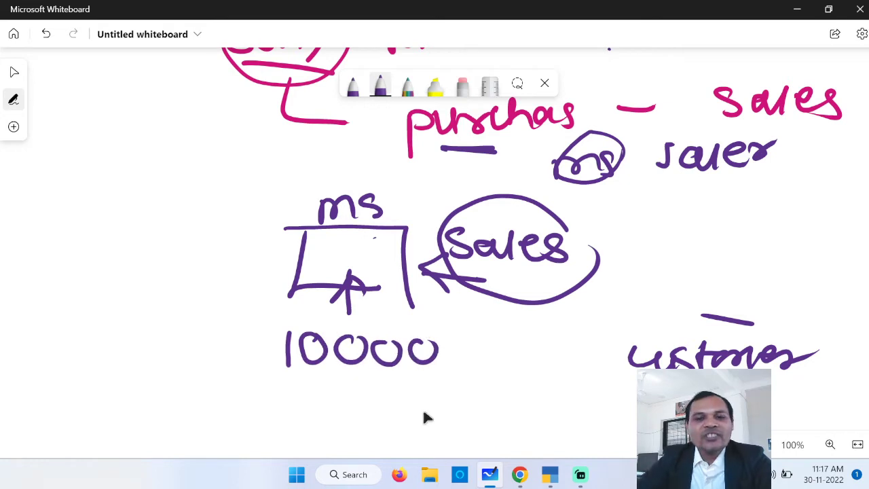
- Handwrite "18%" between 10000 and "customer"
scroll(754, 237, "down", 3)
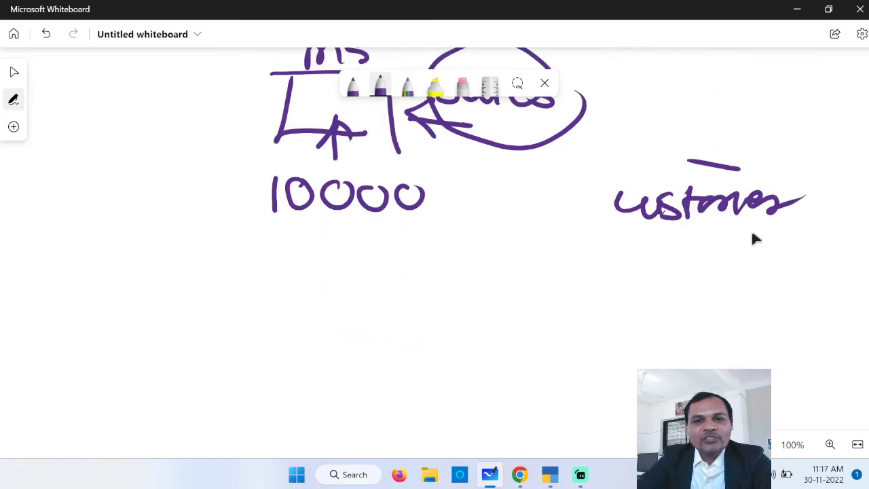
left_click_drag(544, 177, 542, 212)
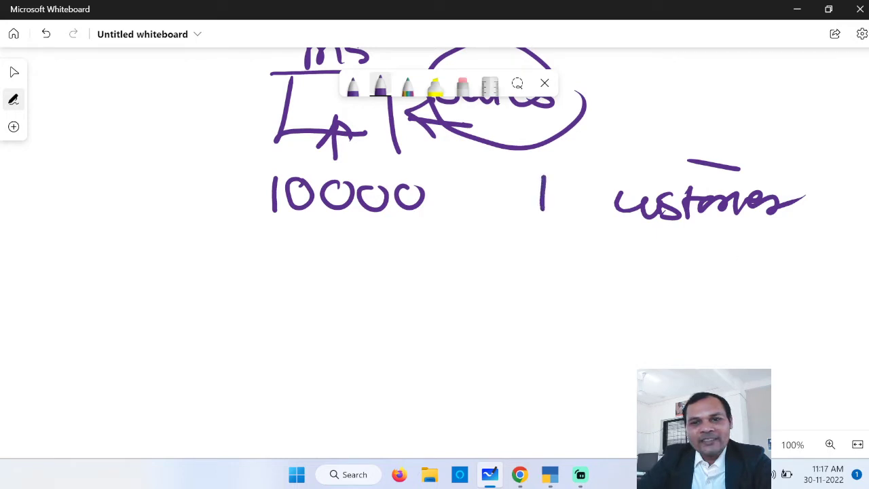
left_click_drag(570, 179, 599, 192)
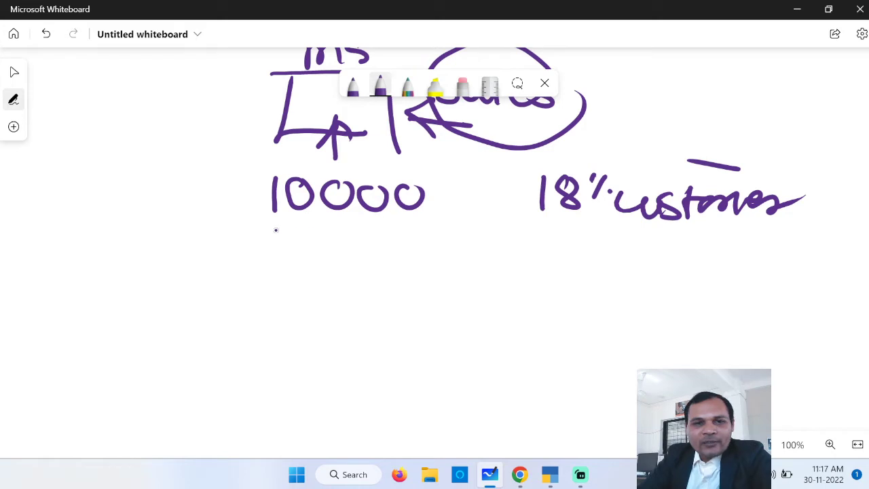
- Draw a plus sign below and left of 10000, and handwrite an underlined 1800 beneath "customer"
left_click_drag(201, 219, 194, 257)
left_click_drag(184, 235, 220, 235)
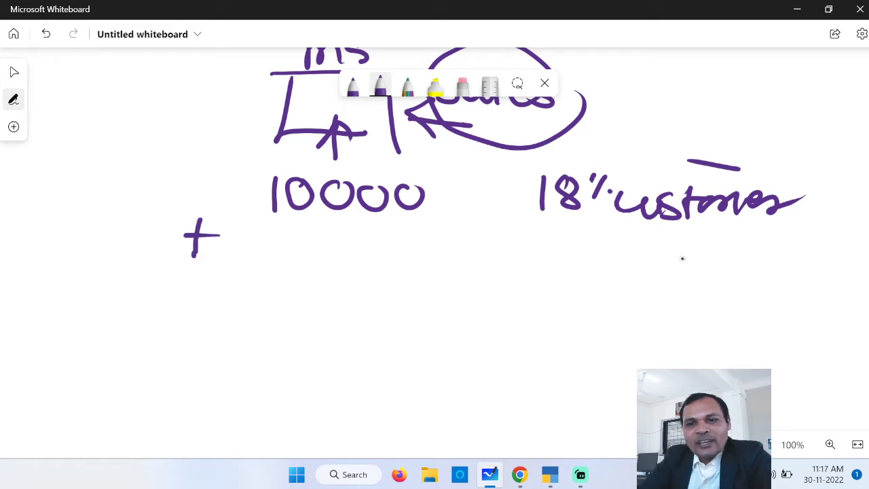
left_click_drag(681, 253, 672, 296)
mouse_move(718, 260)
left_mouse_down()
mouse_move(704, 289)
mouse_move(718, 259)
left_mouse_up()
left_click_drag(753, 271, 757, 290)
mouse_move(788, 274)
left_mouse_down()
mouse_move(775, 293)
mouse_move(792, 272)
left_mouse_up()
left_click_drag(670, 306, 805, 311)
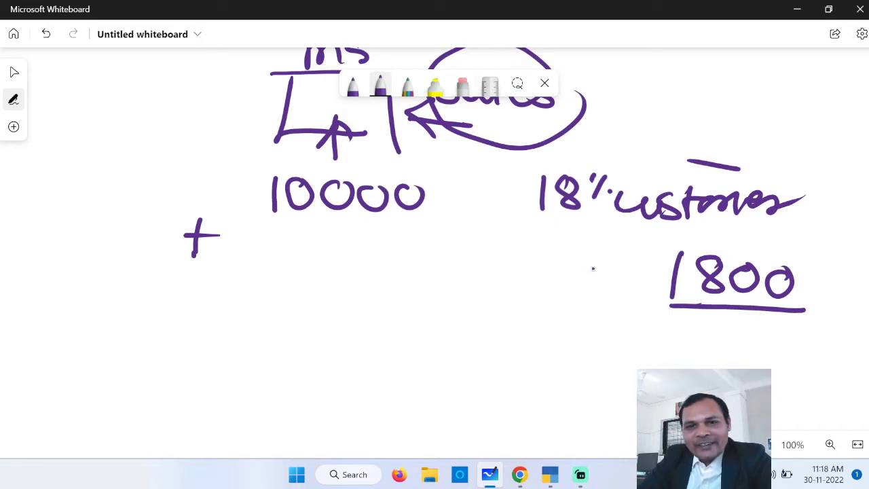
- Handwrite 900 twice in a column beneath 10000 and rule a sum line under them
mouse_move(350, 233)
left_mouse_down()
mouse_move(351, 252)
mouse_move(329, 261)
left_mouse_up()
mouse_move(378, 236)
left_mouse_down()
mouse_move(378, 255)
mouse_move(379, 238)
left_mouse_up()
mouse_move(410, 236)
left_mouse_down()
mouse_move(400, 260)
mouse_move(412, 238)
left_mouse_up()
mouse_move(349, 285)
left_mouse_down()
mouse_move(355, 312)
mouse_move(332, 313)
left_mouse_up()
left_click_drag(386, 288, 384, 291)
mouse_move(415, 293)
left_mouse_down()
mouse_move(400, 307)
mouse_move(416, 291)
left_mouse_up()
left_click_drag(214, 313, 489, 339)
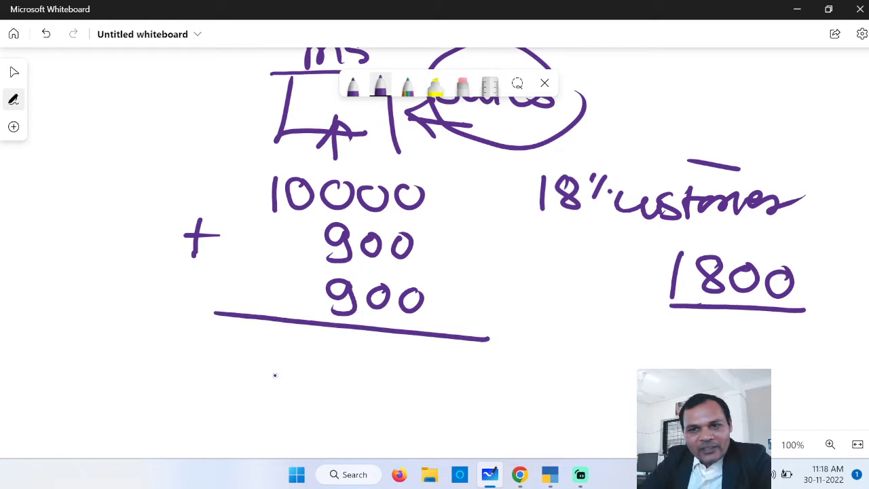
- Handwrite and underline the total 11800 below the sum line, and sketch a stick figure to its right
left_click_drag(267, 354, 266, 392)
left_click_drag(300, 356, 299, 398)
mouse_move(361, 360)
left_mouse_down()
mouse_move(349, 364)
mouse_move(360, 354)
mouse_move(384, 361)
left_mouse_up()
mouse_move(427, 369)
left_mouse_down()
mouse_move(429, 394)
mouse_move(426, 367)
left_mouse_up()
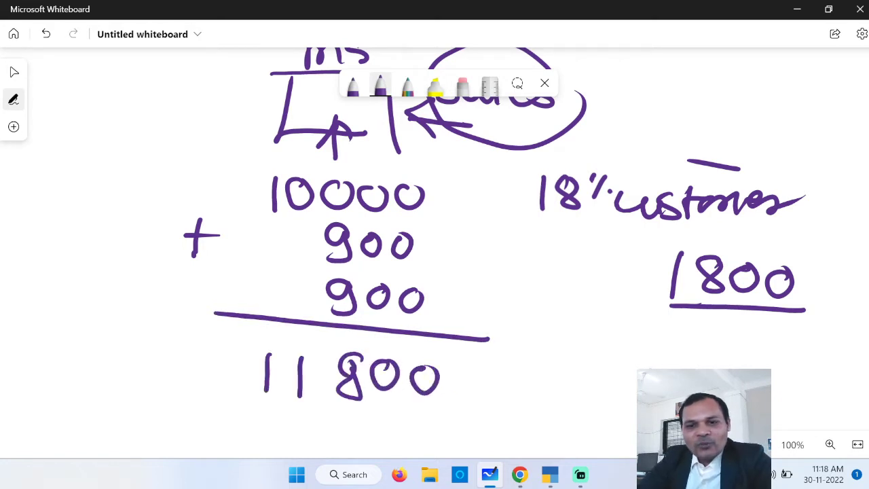
left_click_drag(663, 363, 636, 380)
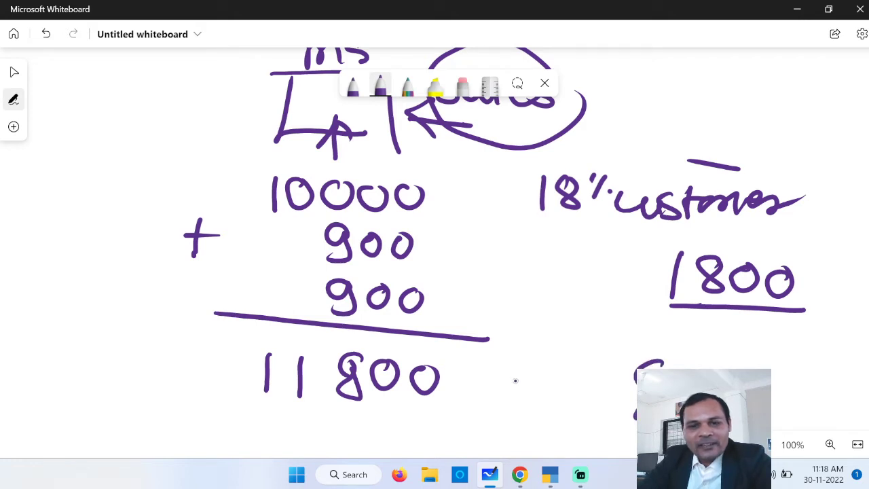
left_click_drag(248, 410, 477, 413)
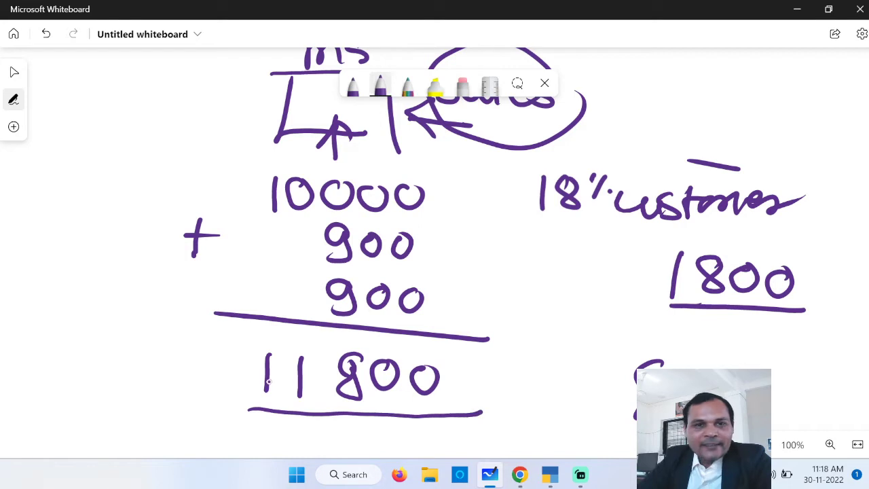
- Draw a curved arrow from 11800 up toward the "ms" box and loop around 10000
mouse_move(263, 385)
left_mouse_down()
mouse_move(188, 317)
mouse_move(178, 127)
mouse_move(194, 156)
left_mouse_up()
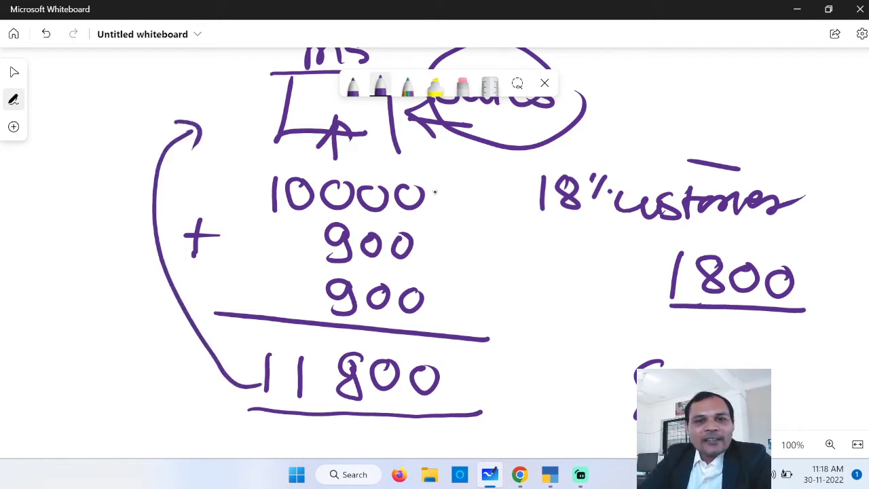
mouse_move(447, 180)
left_mouse_down()
mouse_move(360, 135)
mouse_move(244, 166)
left_mouse_up()
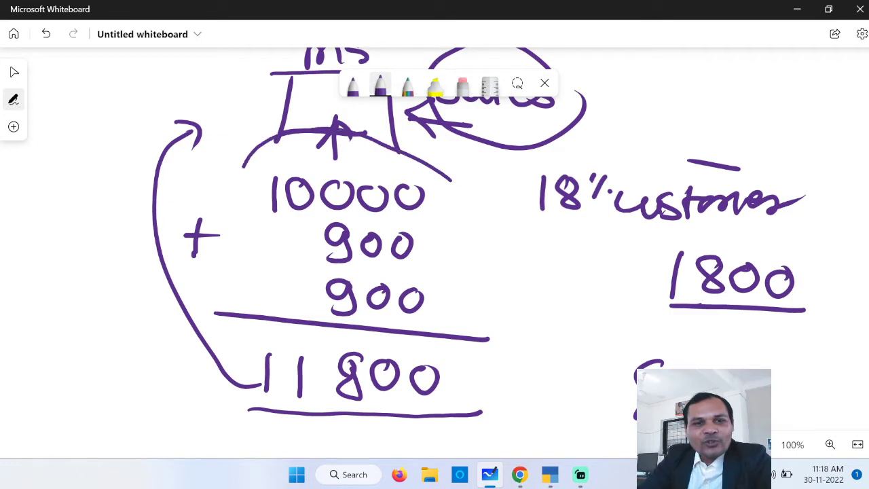
left_click_drag(243, 167, 457, 182)
- Draw an arrow pointing at the two 900 amounts and handwrite a circled "Govt" at the upper left of the sum
left_click_drag(262, 246, 282, 288)
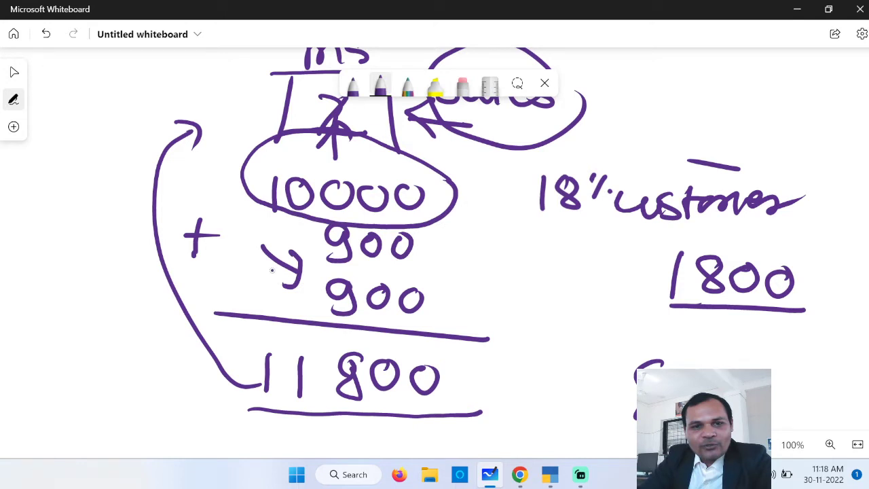
left_click_drag(66, 84, 52, 101)
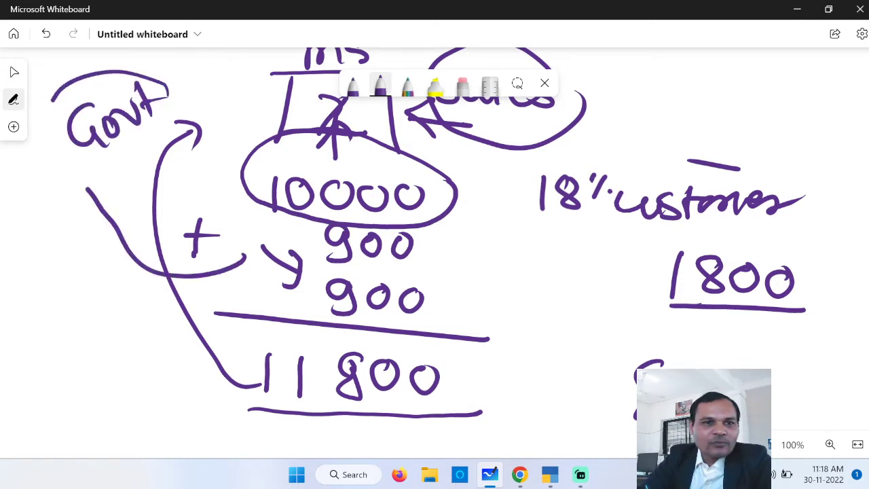
left_click_drag(169, 89, 49, 112)
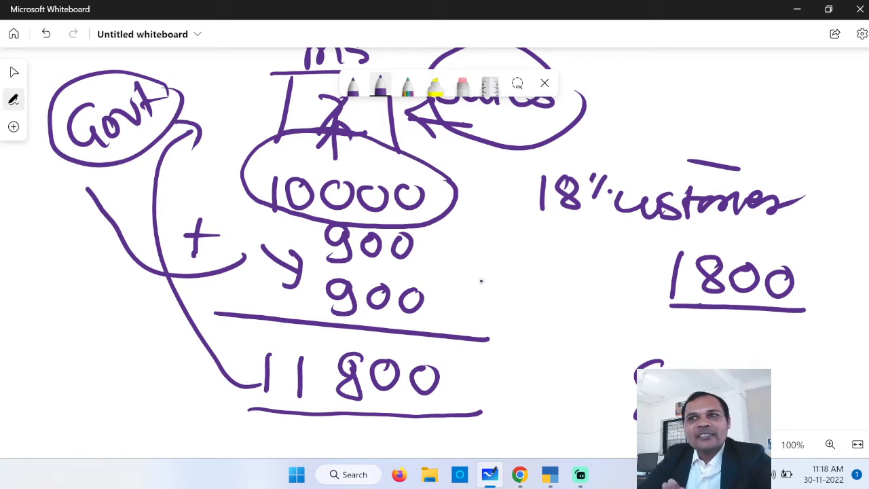
- Change the first pen to dark red and draw two arrows beside the 900 amounts
left_click(354, 95)
left_click(337, 206)
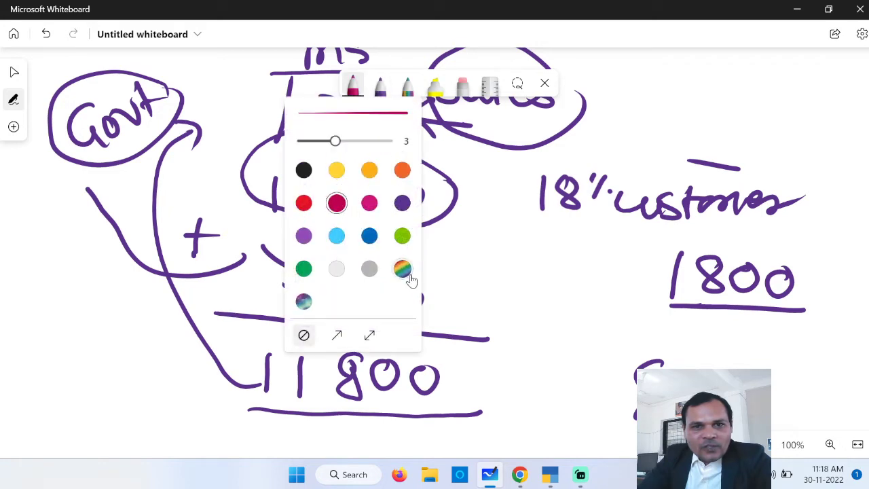
left_click(463, 272)
mouse_move(455, 212)
left_mouse_down()
mouse_move(490, 249)
mouse_move(451, 244)
mouse_move(492, 235)
left_mouse_up()
mouse_move(466, 269)
left_mouse_down()
mouse_move(509, 302)
mouse_move(459, 294)
left_mouse_up()
left_click_drag(466, 259, 497, 280)
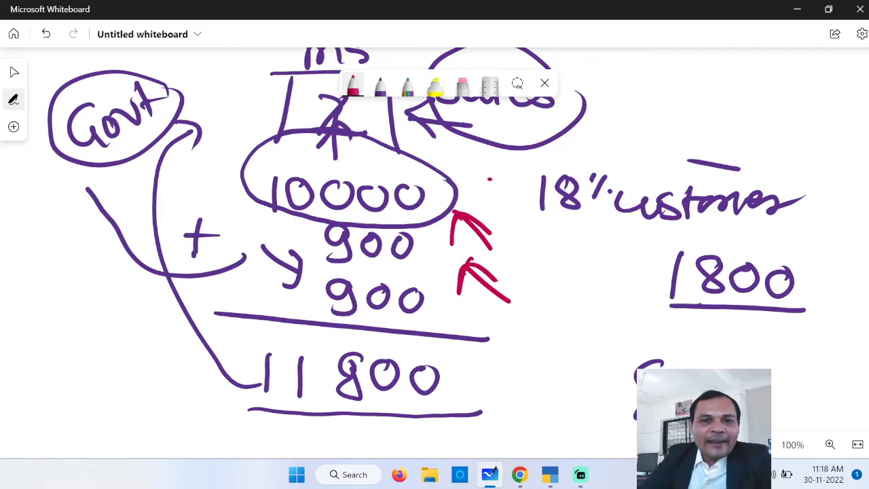
- Draw a dark red arrow pointing at the circled 10000 and bracket the two 900 amounts
left_click_drag(490, 179, 459, 182)
mouse_move(473, 172)
left_mouse_down()
mouse_move(461, 182)
mouse_move(478, 190)
left_mouse_up()
mouse_move(433, 237)
left_mouse_down()
mouse_move(418, 316)
mouse_move(460, 263)
mouse_move(461, 273)
left_mouse_up()
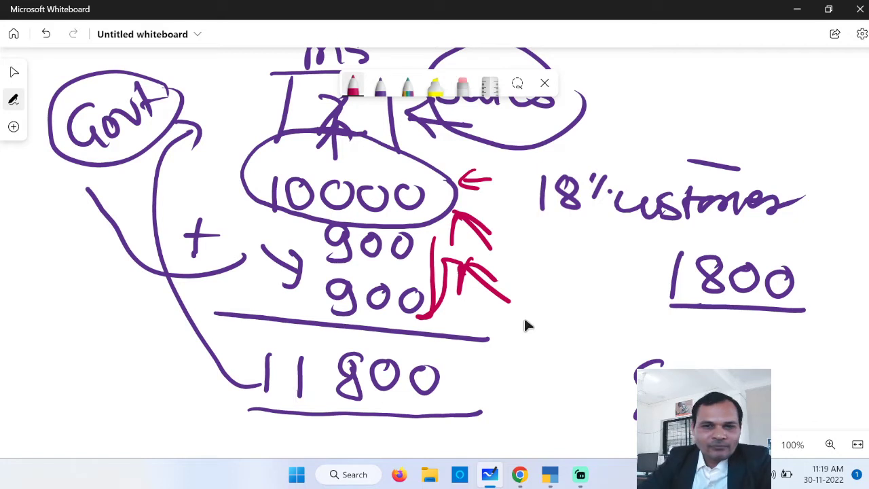
- Handwrite "Sony Co" in dark red in the blank space below the sum, with an arrow pointing right from it
scroll(705, 75, "down", 5)
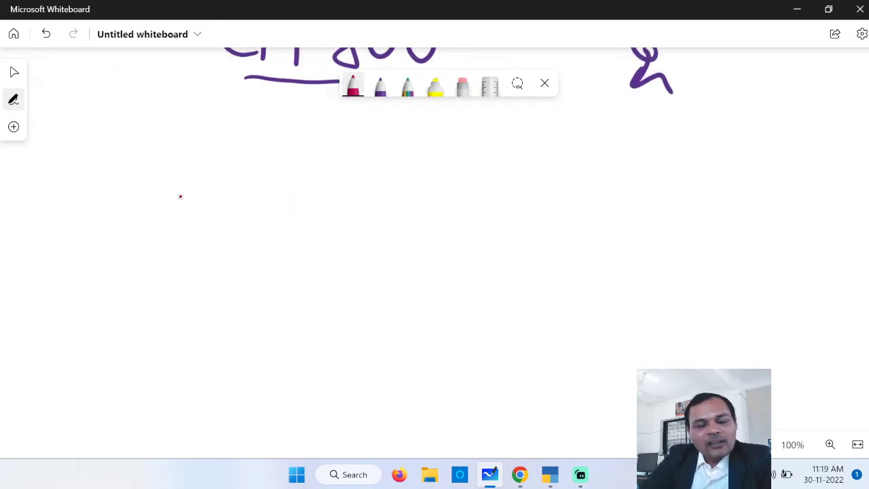
left_click_drag(159, 179, 135, 210)
mouse_move(181, 194)
left_mouse_down()
mouse_move(216, 212)
mouse_move(222, 227)
left_mouse_up()
mouse_move(274, 196)
left_mouse_down()
mouse_move(280, 188)
mouse_move(278, 224)
left_mouse_up()
left_click_drag(302, 200, 299, 202)
mouse_move(331, 198)
left_mouse_down()
mouse_move(422, 204)
mouse_move(400, 221)
left_mouse_up()
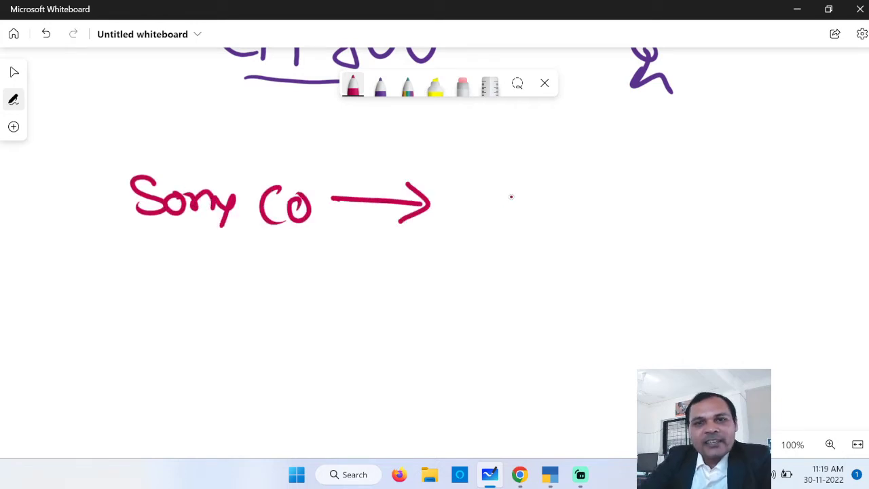
- Handwrite a boxed "MS" after the arrow and draw another arrow from it to a stick figure
mouse_move(479, 181)
left_mouse_down()
mouse_move(488, 205)
mouse_move(528, 212)
left_mouse_up()
mouse_move(562, 178)
left_mouse_down()
mouse_move(543, 208)
mouse_move(533, 206)
left_mouse_up()
mouse_move(473, 165)
left_mouse_down()
mouse_move(469, 237)
mouse_move(532, 231)
mouse_move(584, 156)
left_mouse_up()
mouse_move(593, 189)
left_mouse_down()
mouse_move(693, 190)
mouse_move(678, 211)
left_mouse_up()
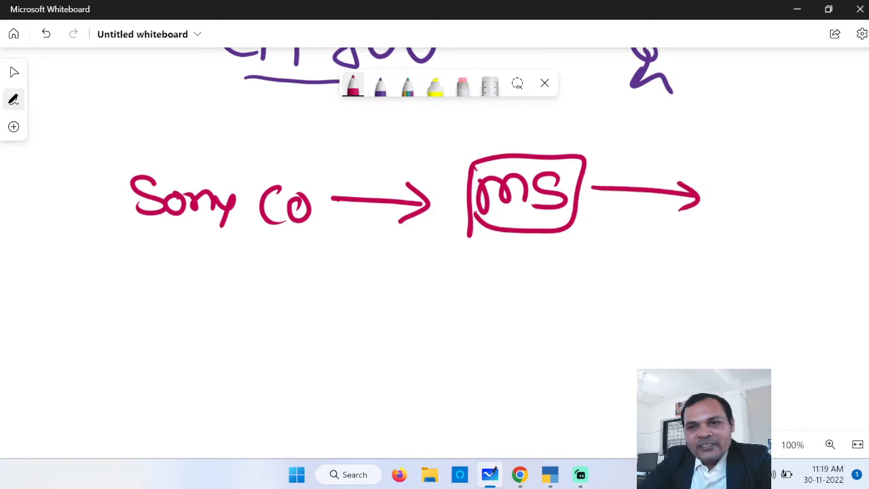
mouse_move(789, 167)
left_mouse_down()
mouse_move(781, 196)
mouse_move(775, 178)
mouse_move(772, 227)
left_mouse_up()
mouse_move(741, 257)
left_mouse_down()
mouse_move(770, 233)
mouse_move(796, 260)
mouse_move(760, 290)
left_mouse_up()
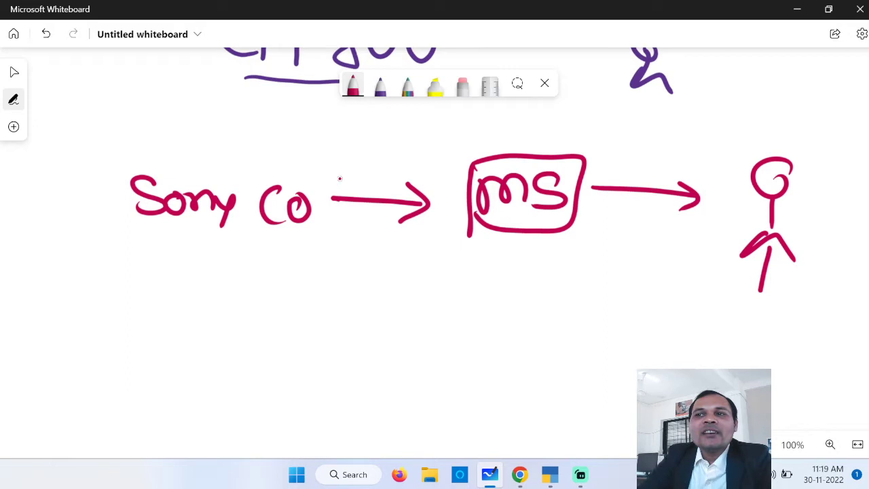
- Change the second pen to blue and draw a right-pointing arrow under "Sony Co" with "Sales" written beneath it
left_click(380, 87)
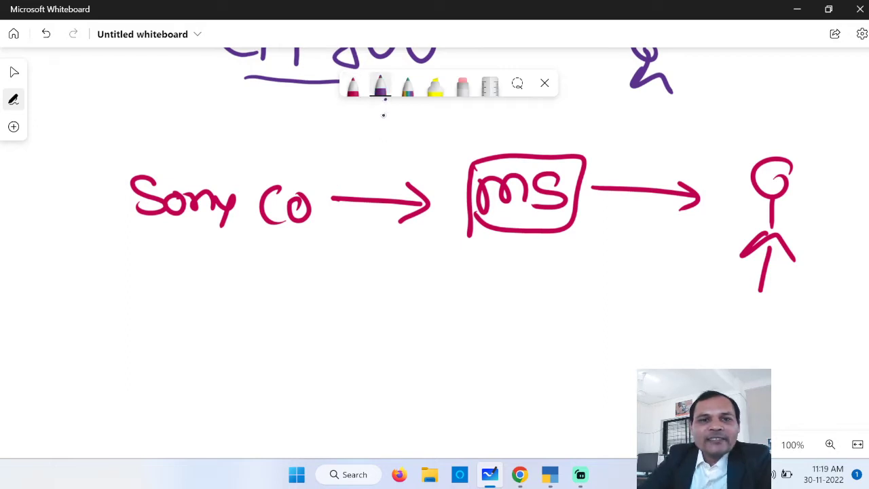
left_click(383, 89)
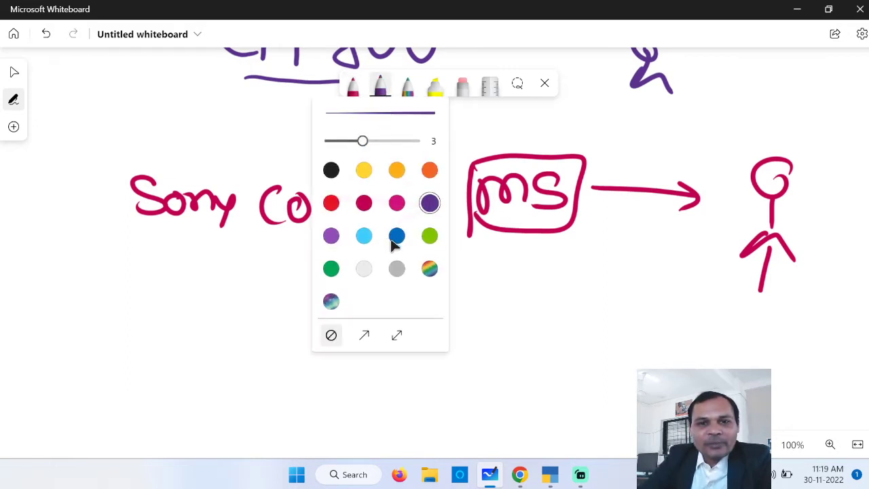
left_click(397, 236)
left_click(168, 255)
mouse_move(167, 255)
left_mouse_down()
mouse_move(429, 254)
mouse_move(422, 270)
left_mouse_up()
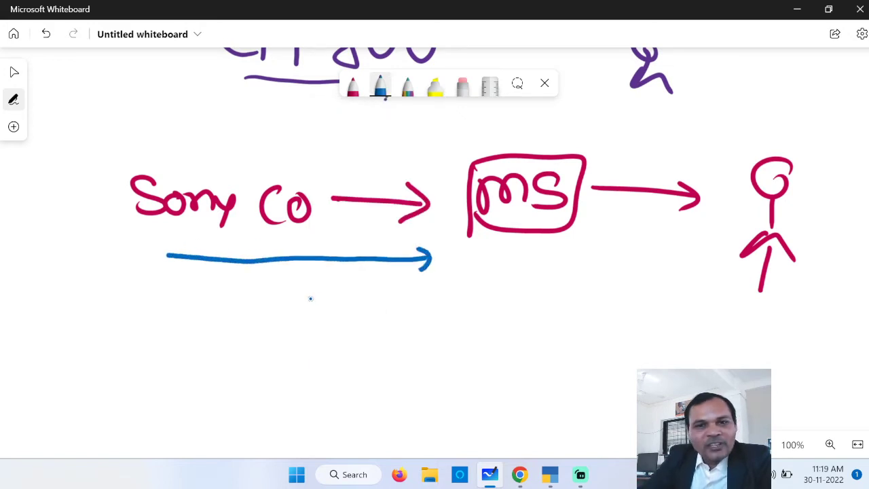
mouse_move(141, 283)
left_mouse_down()
mouse_move(125, 291)
mouse_move(121, 307)
mouse_move(218, 309)
mouse_move(253, 280)
left_mouse_up()
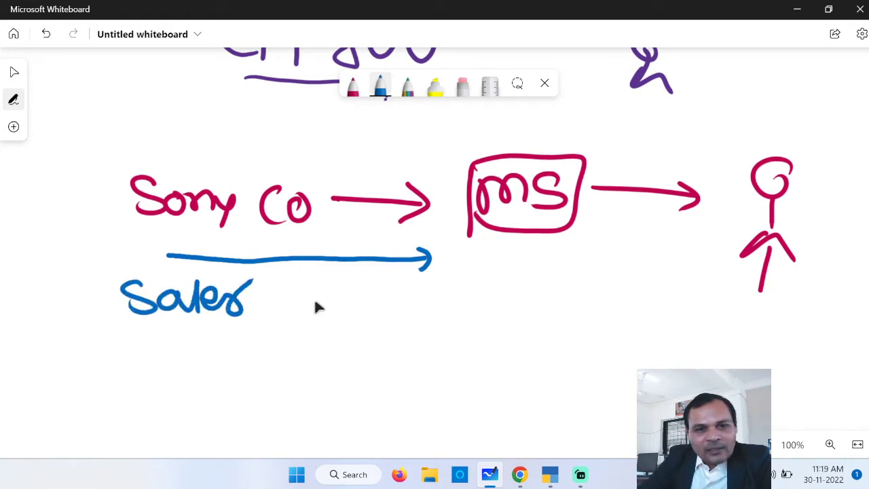
- Handwrite "pur" in blue below the MS box and draw a blue arrow from it toward the stick figure
left_click_drag(512, 260, 517, 251)
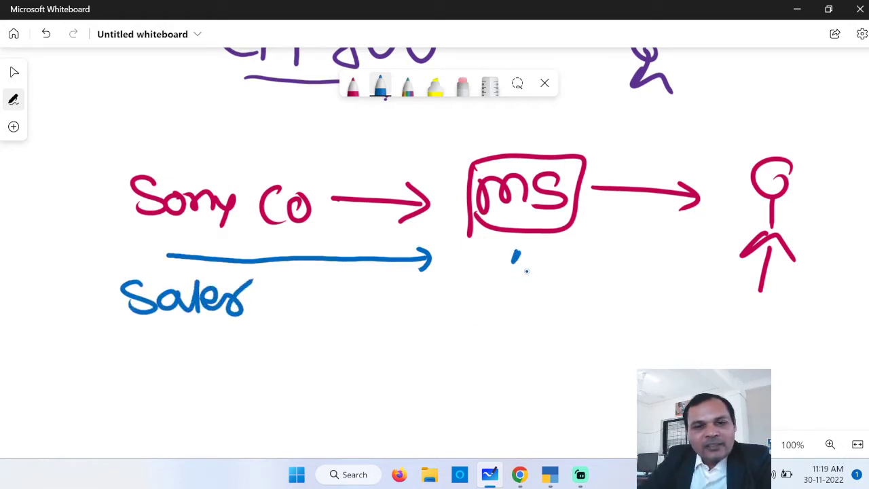
mouse_move(501, 291)
left_mouse_down()
mouse_move(499, 316)
mouse_move(501, 297)
left_mouse_up()
mouse_move(522, 276)
left_mouse_down()
mouse_move(521, 299)
mouse_move(595, 269)
mouse_move(691, 265)
mouse_move(688, 280)
left_mouse_up()
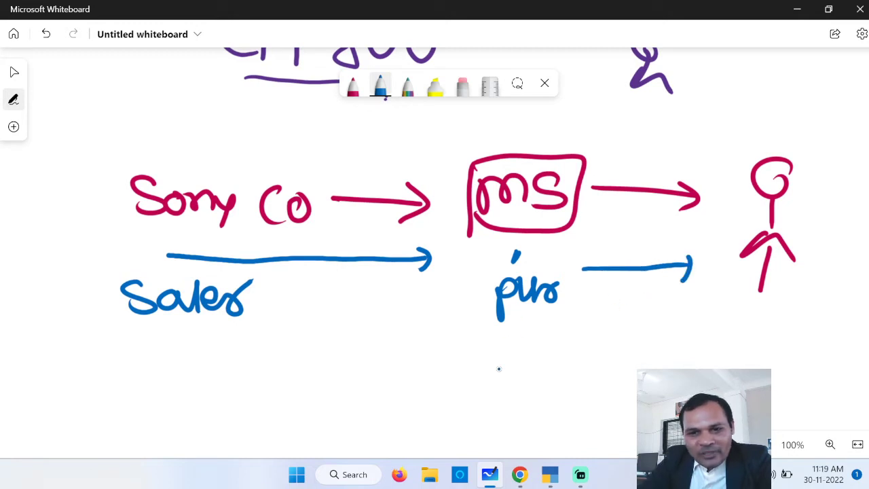
- Handwrite "Sales" in blue beneath "pur" and "purch" below the stick figure
left_click_drag(503, 366, 486, 395)
mouse_move(533, 375)
left_mouse_down()
mouse_move(537, 395)
mouse_move(547, 389)
left_mouse_up()
mouse_move(553, 358)
left_mouse_down()
mouse_move(551, 393)
mouse_move(600, 364)
left_mouse_up()
mouse_move(758, 347)
left_mouse_down()
mouse_move(841, 372)
mouse_move(868, 373)
mouse_move(868, 362)
left_mouse_up()
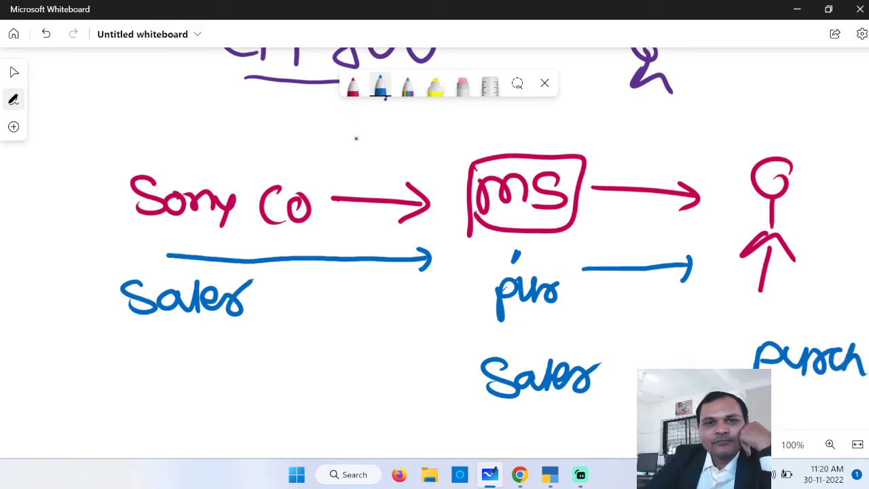
- Change the second pen to pink and underline "Sales" beneath "Sony Co"
left_click(381, 87)
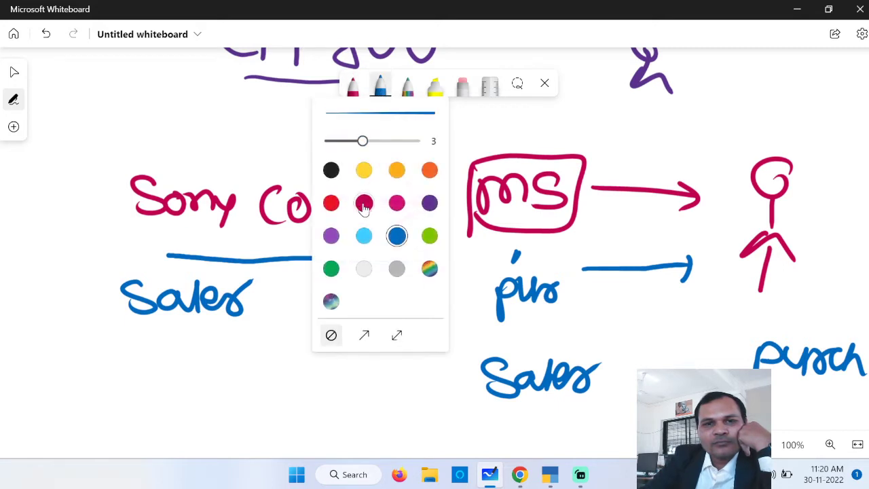
left_click(398, 208)
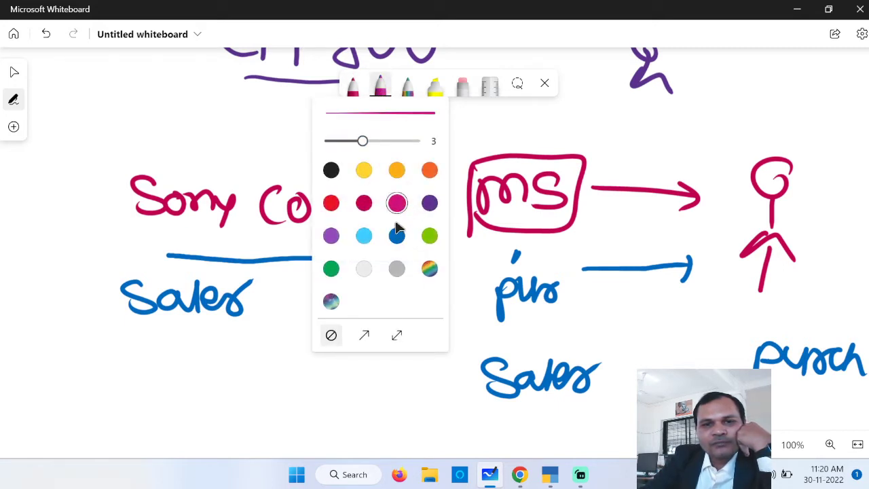
left_click(567, 333)
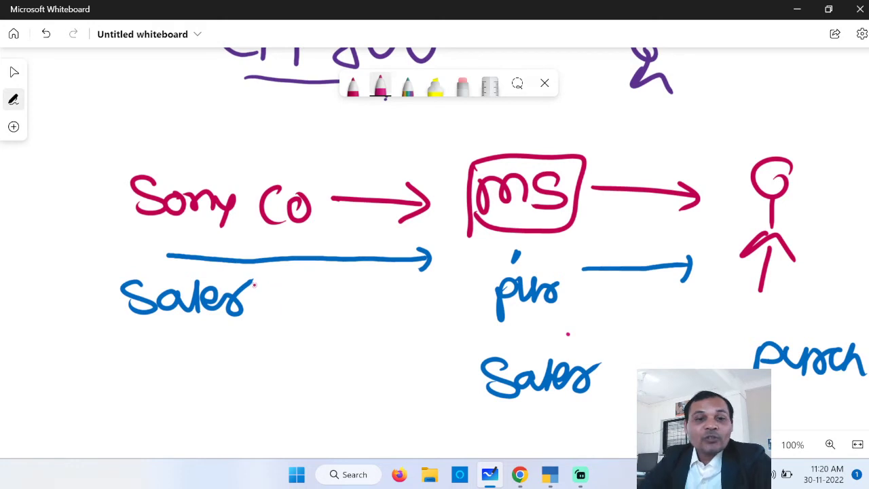
left_click_drag(136, 323, 250, 328)
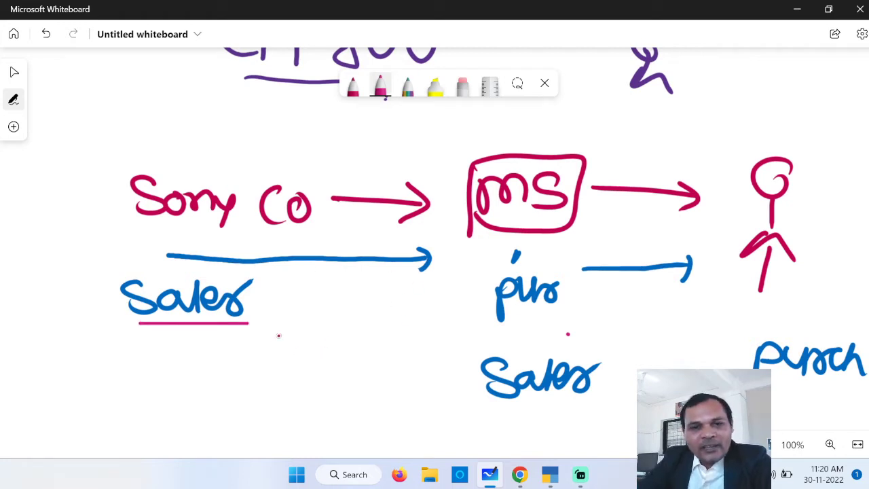
- Handwrite "1 L" and "10 GST" in pink below the underlined "Sales" and draw a small arrow under the MS box
left_click_drag(279, 326, 275, 356)
left_click_drag(314, 320, 337, 350)
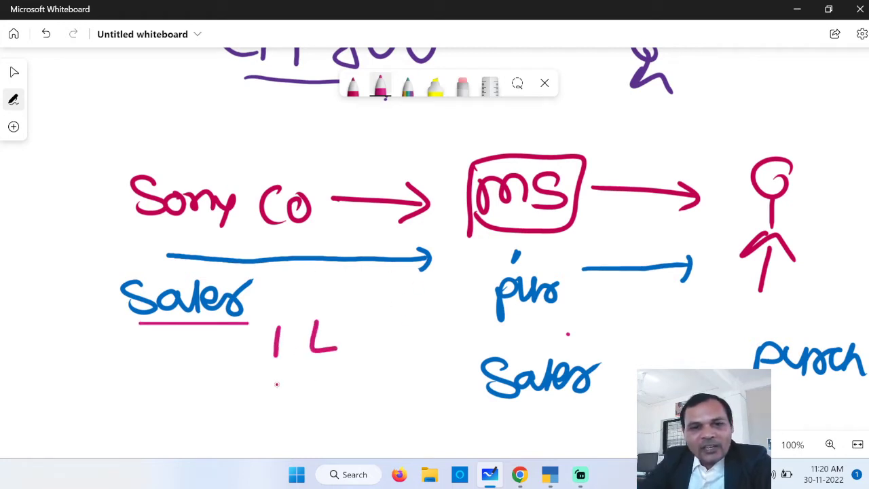
mouse_move(272, 379)
left_mouse_down()
mouse_move(271, 405)
mouse_move(290, 384)
mouse_move(339, 404)
mouse_move(371, 398)
mouse_move(356, 406)
mouse_move(405, 379)
left_mouse_up()
left_click_drag(392, 381, 394, 409)
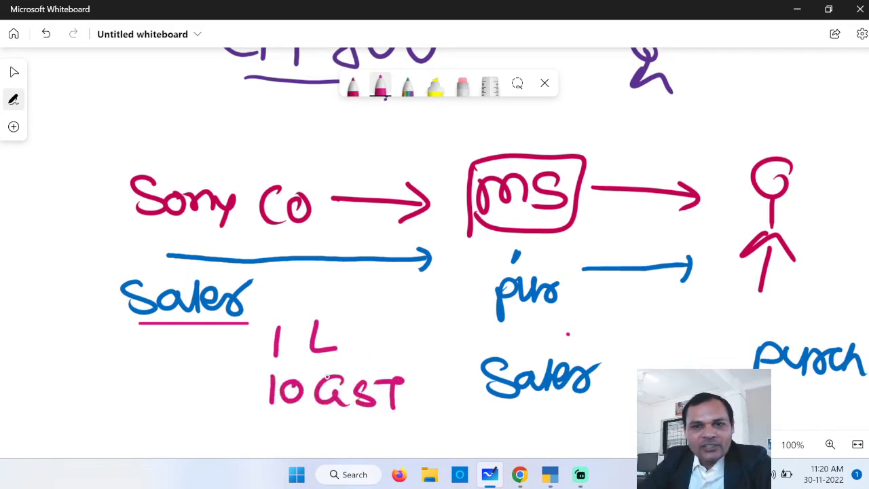
left_click_drag(490, 237, 462, 273)
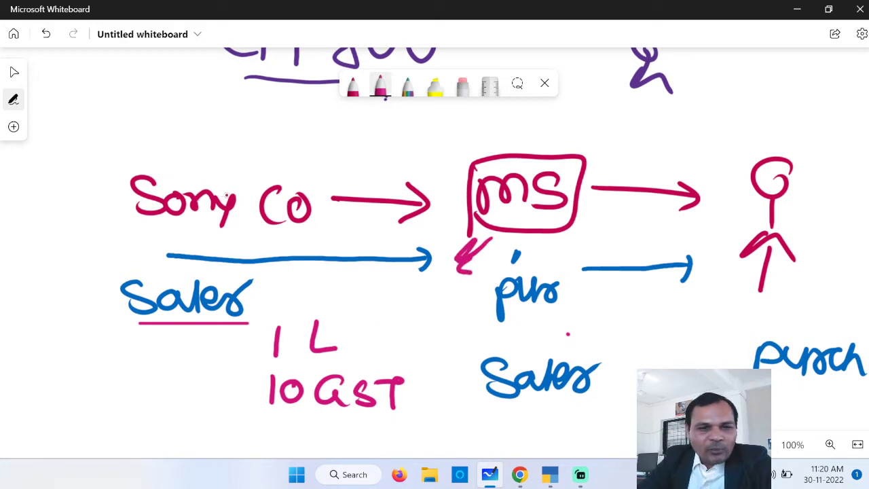
- Change the second pen to light purple and handwrite "1 + 10K" above "Sony Co"
left_click(381, 84)
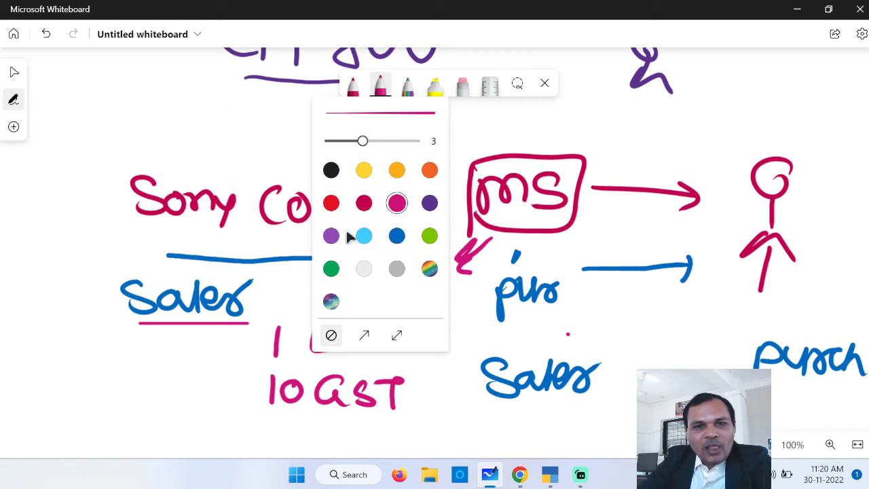
left_click(331, 235)
left_click(235, 144)
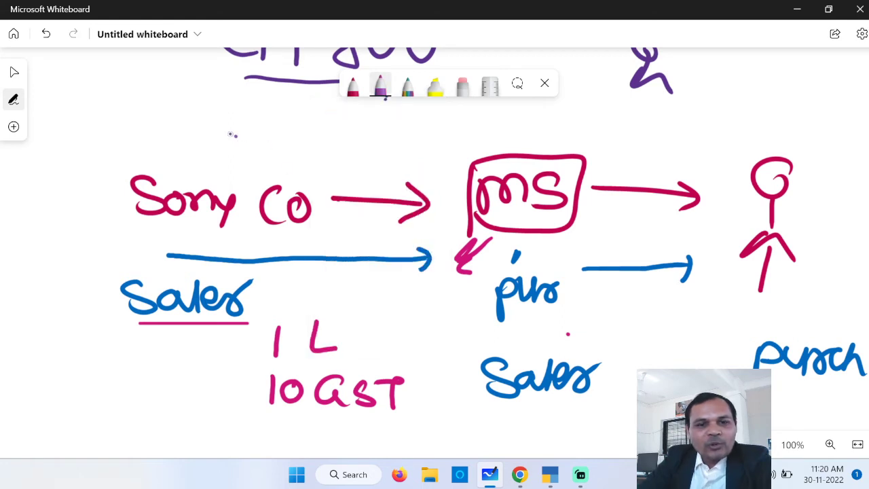
mouse_move(226, 115)
left_mouse_down()
mouse_move(226, 137)
mouse_move(272, 127)
mouse_move(257, 141)
left_mouse_up()
mouse_move(290, 117)
left_mouse_down()
mouse_move(292, 143)
mouse_move(307, 125)
left_mouse_up()
left_click_drag(338, 128, 357, 144)
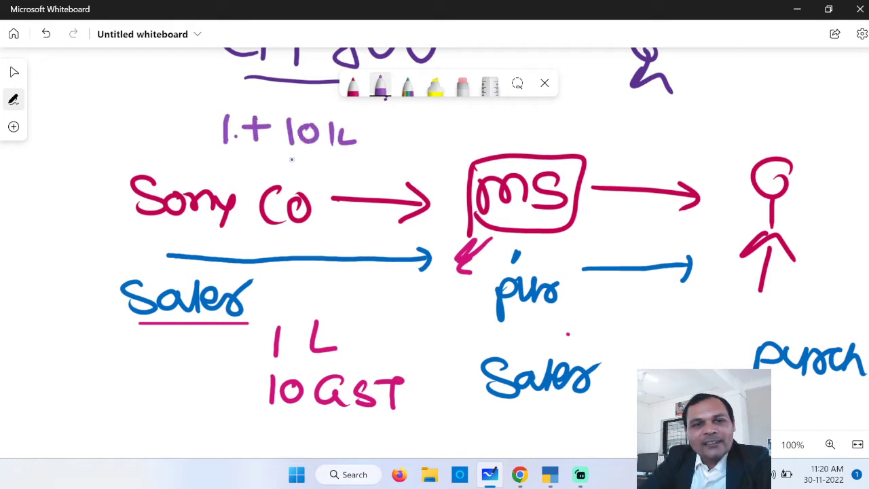
- Underline "Sony" and the "10" above it in light purple, circle the "1", and draw a curved arrow from it to "Sony Co"
left_click_drag(161, 229, 189, 228)
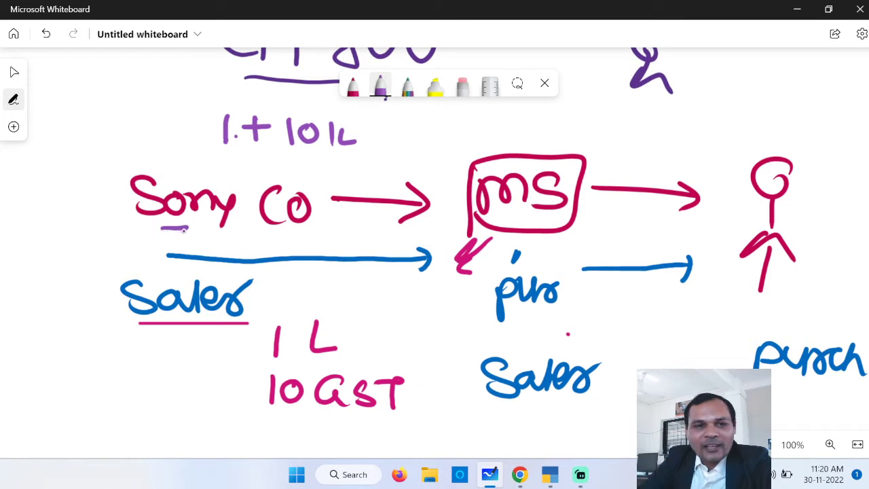
mouse_move(245, 113)
left_mouse_down()
mouse_move(211, 108)
mouse_move(252, 121)
left_mouse_up()
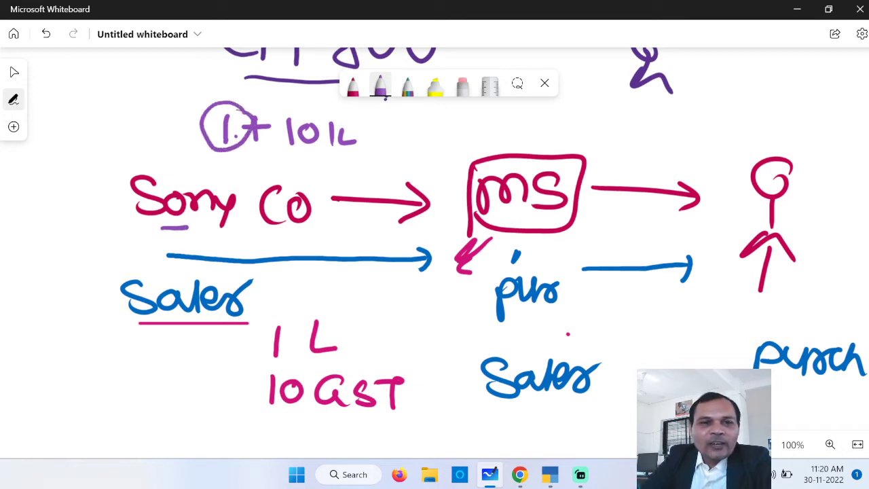
mouse_move(195, 125)
left_mouse_down()
mouse_move(178, 116)
mouse_move(126, 184)
mouse_move(142, 174)
mouse_move(120, 188)
left_mouse_up()
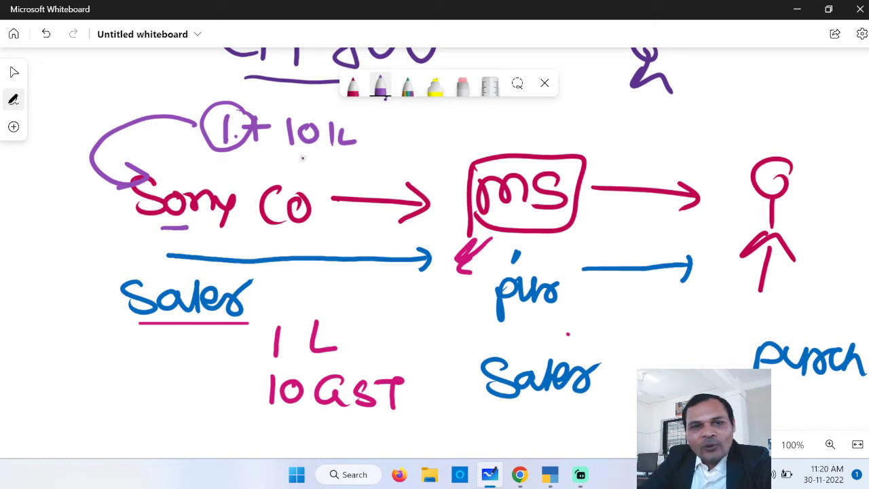
mouse_move(304, 149)
left_mouse_down()
mouse_move(320, 150)
mouse_move(296, 151)
left_mouse_up()
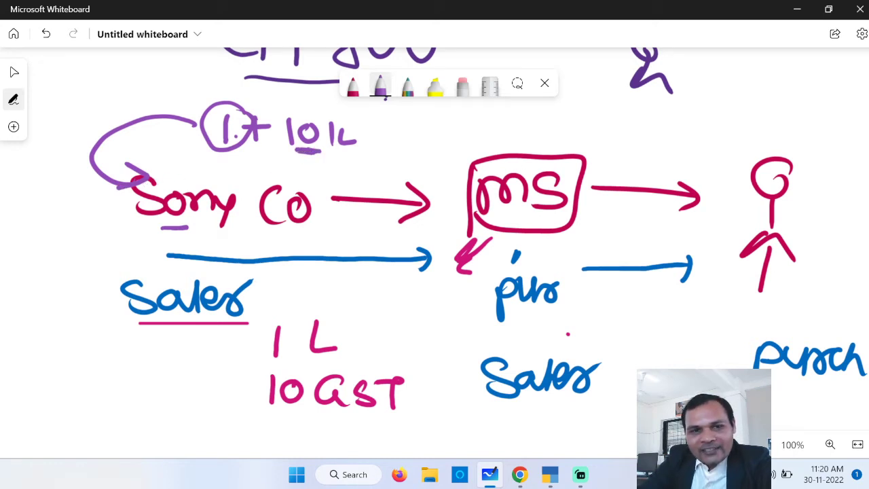
- Draw a long curve from "Sales" beneath "Sony Co" up to a handwritten, circled "Govt", and mark the lower edge of the MS box
mouse_move(121, 275)
left_mouse_down()
mouse_move(110, 270)
mouse_move(102, 100)
mouse_move(139, 95)
mouse_move(159, 76)
mouse_move(181, 85)
left_mouse_up()
mouse_move(140, 71)
left_mouse_down()
mouse_move(184, 54)
mouse_move(127, 58)
left_mouse_up()
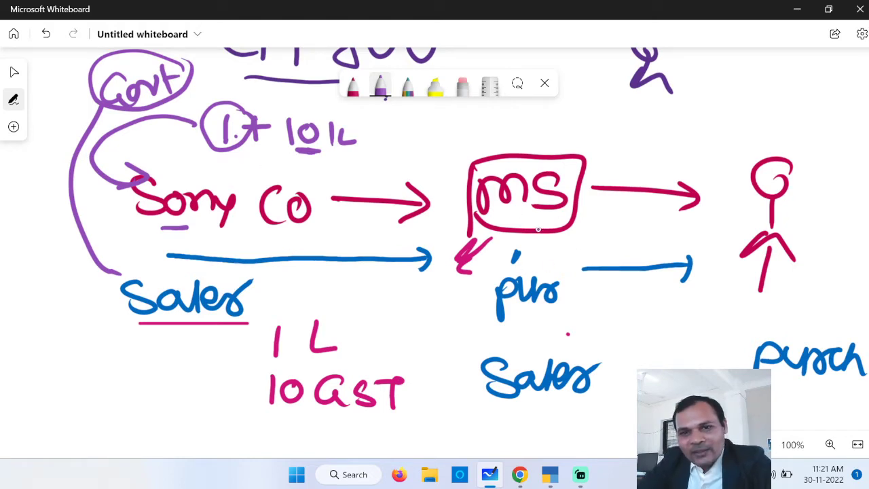
left_click_drag(538, 230, 546, 231)
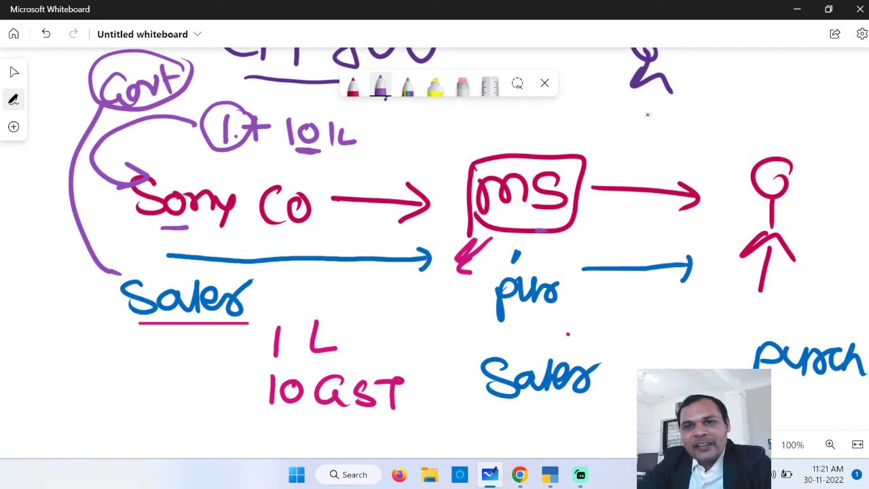
- Handwrite "10K", "1K" and "11K" near the stick figure, draw arrows to the MS box and to "1K", and circle "10K"
left_click_drag(645, 113, 645, 137)
left_click_drag(664, 114, 664, 115)
left_click_drag(684, 109, 685, 137)
left_click_drag(698, 114, 699, 136)
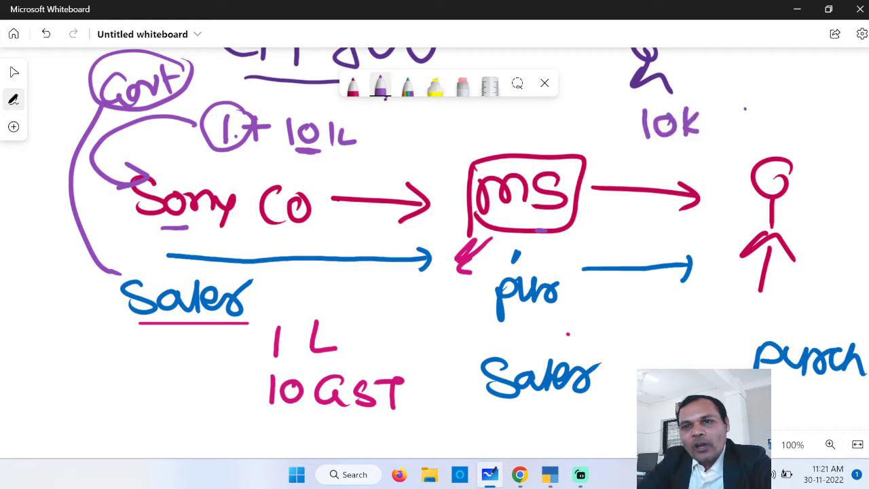
left_click_drag(745, 109, 745, 136)
left_click_drag(763, 106, 764, 136)
left_click_drag(782, 111, 785, 134)
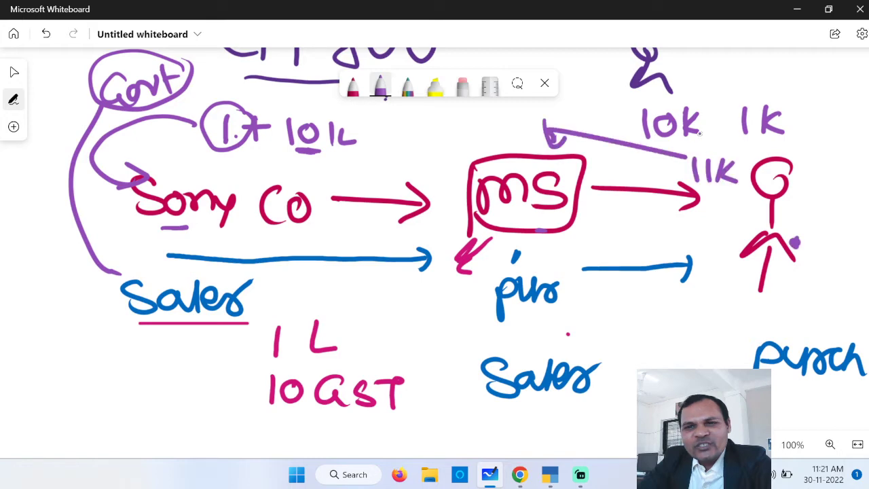
left_click_drag(700, 133, 715, 110)
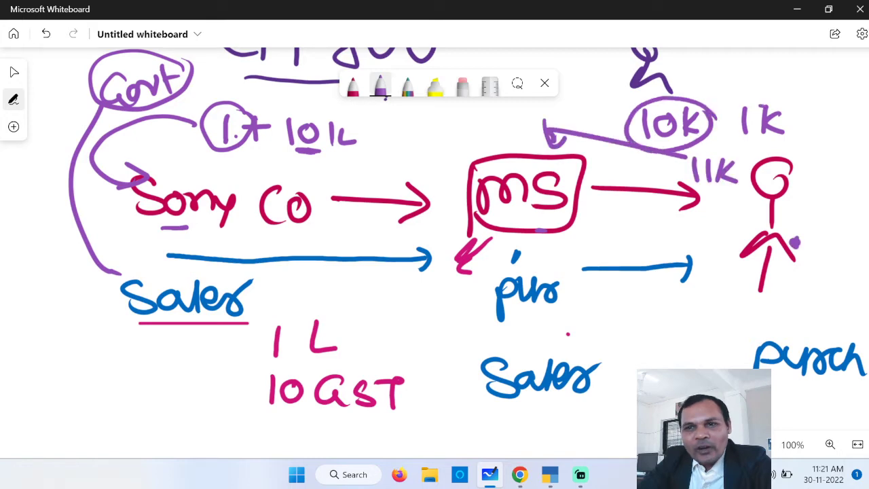
mouse_move(780, 106)
left_mouse_down()
mouse_move(790, 91)
mouse_move(715, 48)
left_mouse_up()
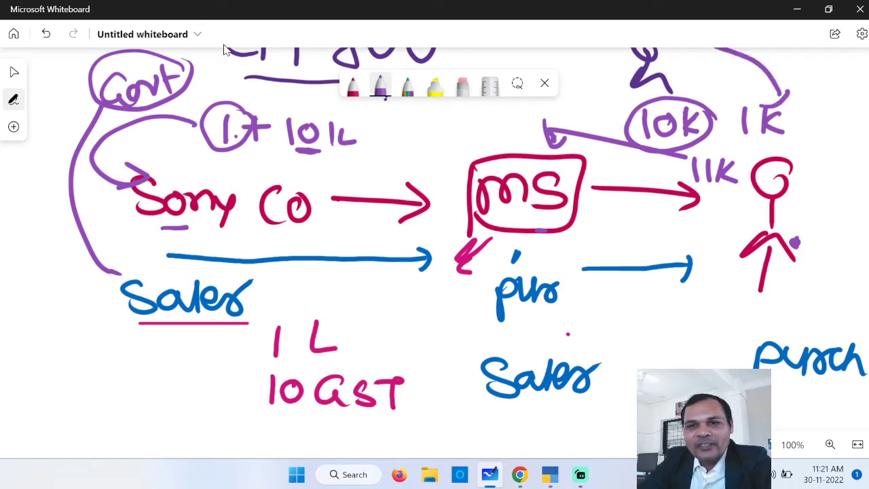
- Circle both "Sales" labels and draw return arrows from the stick figure towards MS and from MS towards "Sony Co"
mouse_move(258, 280)
left_mouse_down()
mouse_move(264, 290)
mouse_move(92, 292)
mouse_move(275, 294)
mouse_move(269, 259)
left_mouse_up()
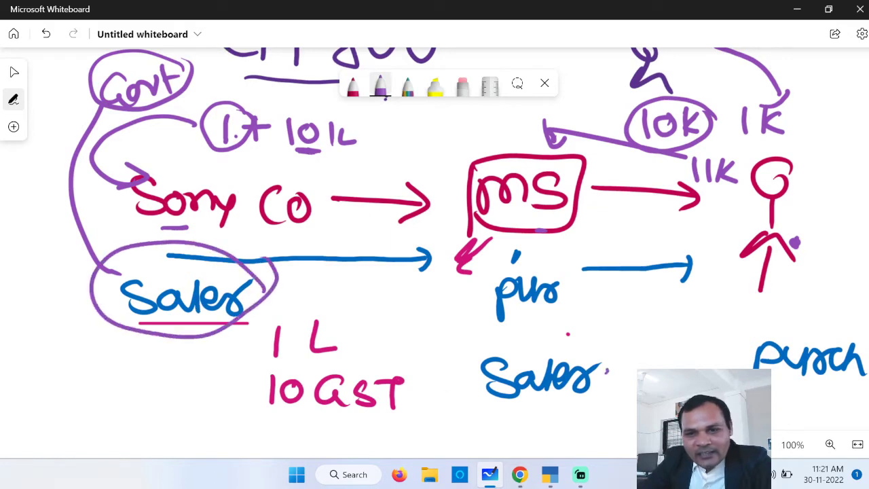
mouse_move(568, 333)
left_mouse_down()
mouse_move(443, 360)
mouse_move(479, 415)
mouse_move(598, 346)
left_mouse_up()
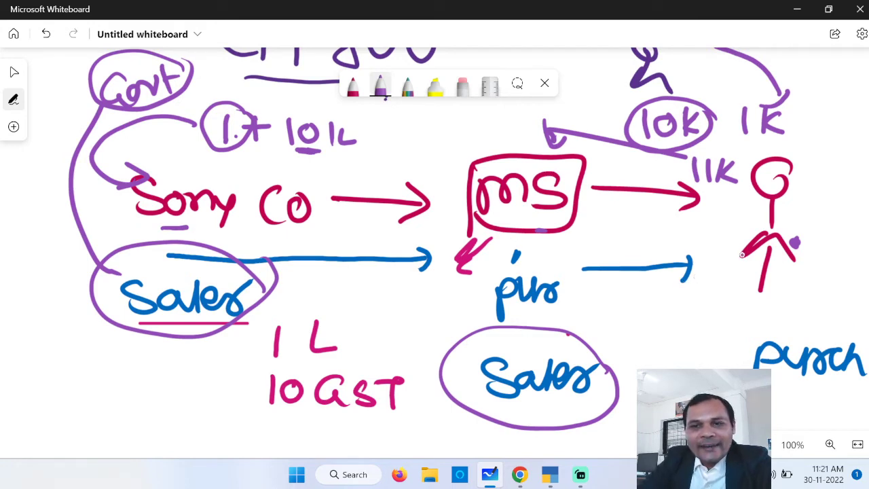
mouse_move(682, 236)
left_mouse_down()
mouse_move(742, 253)
mouse_move(700, 246)
mouse_move(683, 219)
left_mouse_up()
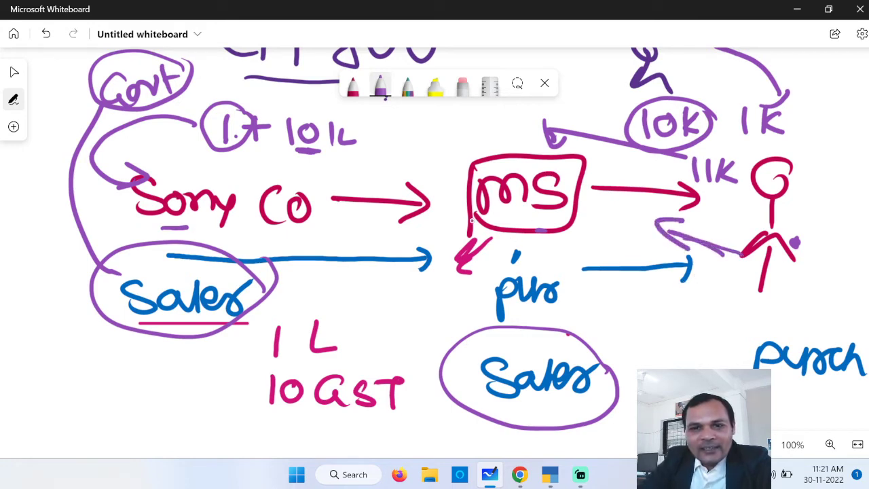
mouse_move(459, 225)
left_mouse_down()
mouse_move(370, 222)
mouse_move(375, 234)
left_mouse_up()
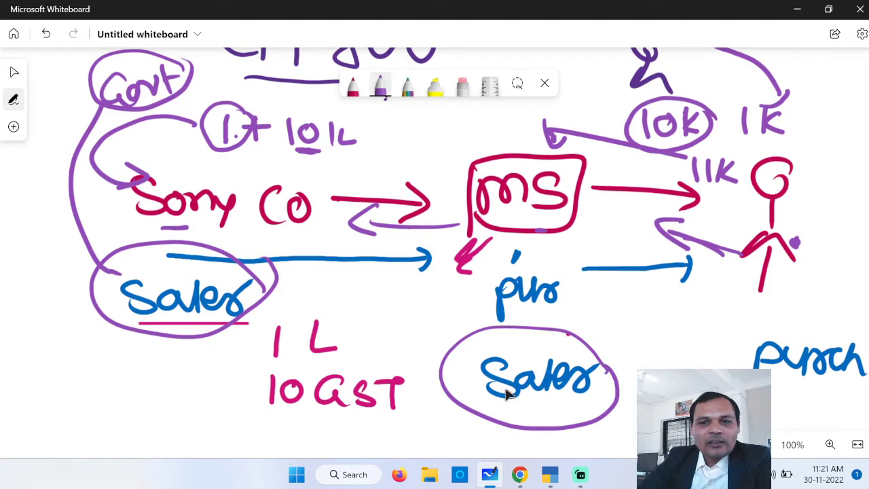
- Handwrite a large "Sales" heading in the blank area below the diagram and frame it with a partial box
scroll(683, 327, "down", 5)
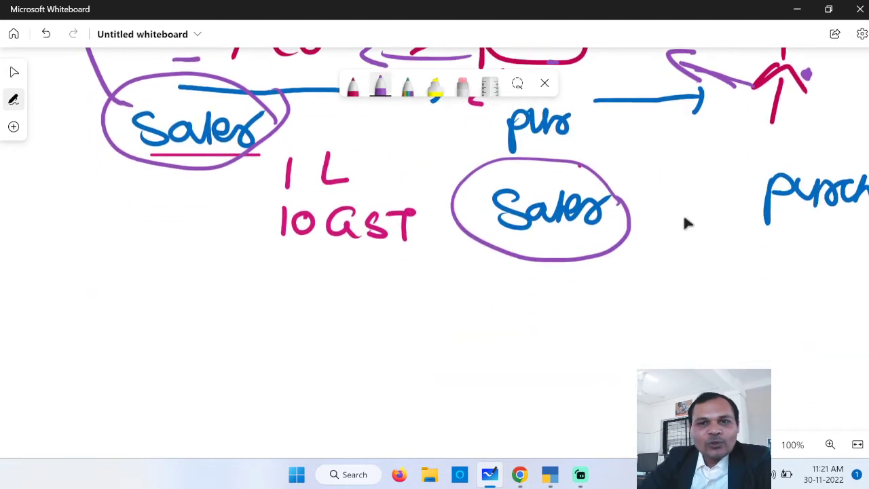
scroll(684, 223, "down", 4)
mouse_move(199, 166)
left_mouse_down()
mouse_move(163, 178)
mouse_move(170, 207)
left_mouse_up()
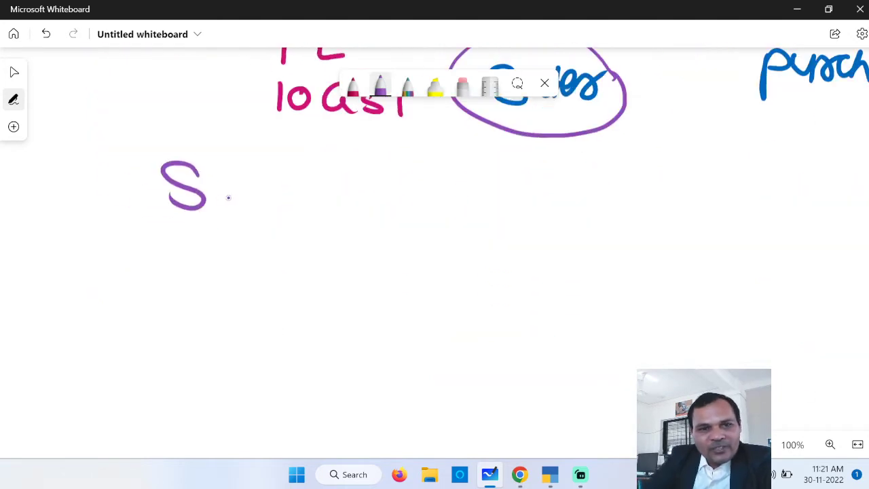
mouse_move(228, 198)
left_mouse_down()
mouse_move(236, 185)
mouse_move(333, 197)
left_mouse_up()
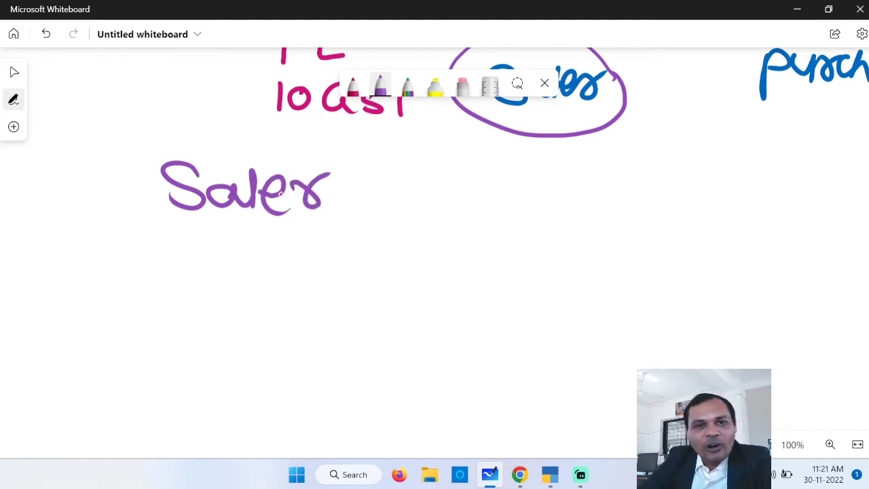
mouse_move(204, 222)
left_mouse_down()
mouse_move(366, 219)
mouse_move(245, 162)
left_mouse_up()
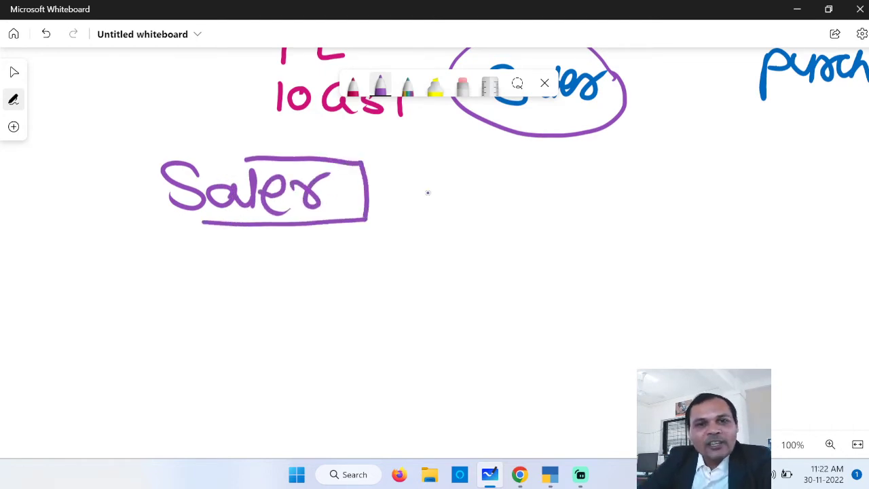
- Handwrite "GST number" beside the boxed "Sales" heading and underline both words
left_click_drag(448, 171, 454, 214)
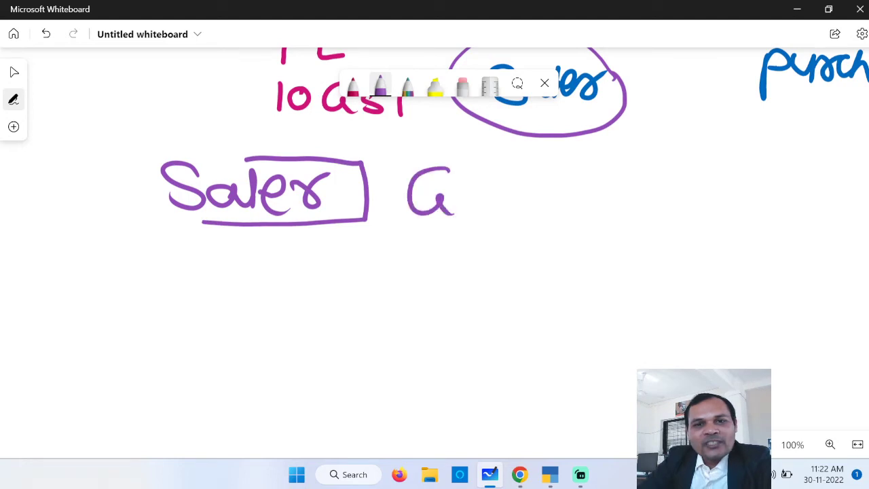
left_click_drag(494, 174, 466, 203)
left_click_drag(500, 173, 528, 172)
left_click_drag(519, 175, 521, 212)
mouse_move(588, 170)
left_mouse_down()
mouse_move(604, 175)
mouse_move(614, 202)
left_mouse_up()
mouse_move(621, 178)
left_mouse_down()
mouse_move(644, 175)
mouse_move(668, 201)
mouse_move(693, 200)
mouse_move(720, 180)
mouse_move(776, 174)
left_mouse_up()
left_click_drag(409, 212, 604, 220)
left_click_drag(674, 223, 731, 226)
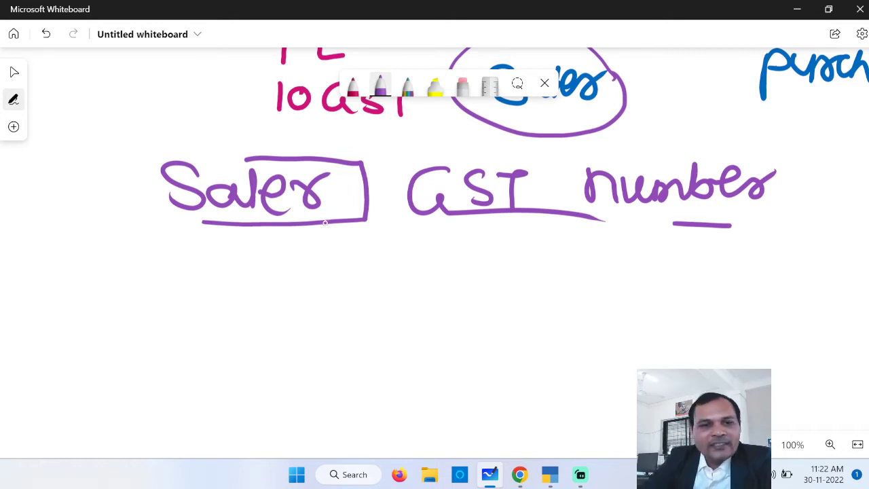
- Draw a column of six short horizontal lines beneath the boxed "Sales" heading to represent sales entries
left_click_drag(219, 261, 282, 266)
left_click_drag(232, 294, 281, 301)
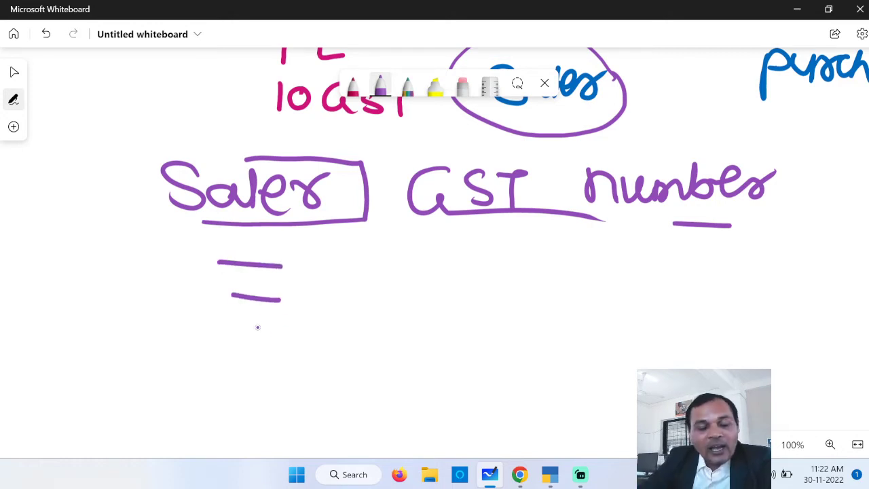
left_click_drag(244, 322, 300, 324)
left_click_drag(238, 347, 293, 350)
left_click_drag(234, 368, 296, 372)
left_click_drag(230, 381, 301, 385)
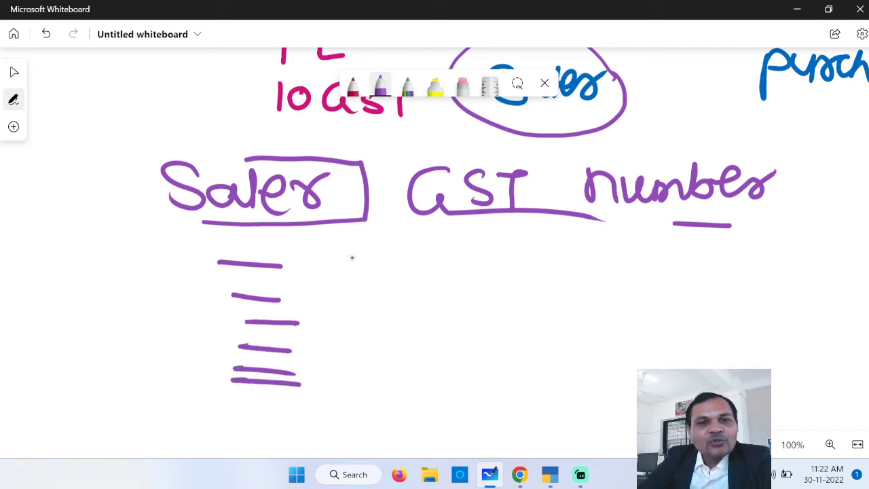
- Handwrite "GST" beside the entry lines, list "K", "5K", "10K" and "500" in a column, and close the amounts with a bracket
mouse_move(354, 257)
left_mouse_down()
mouse_move(377, 278)
mouse_move(413, 255)
left_mouse_up()
left_click_drag(400, 256, 404, 280)
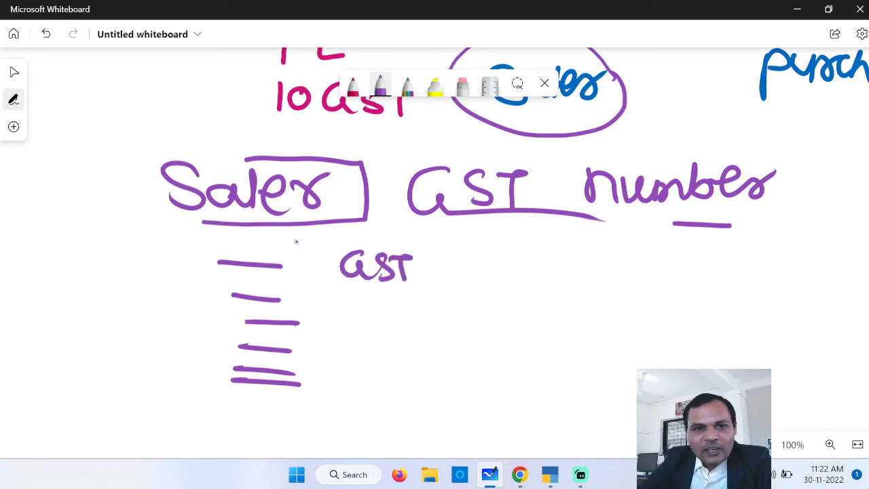
mouse_move(482, 256)
left_mouse_down()
mouse_move(484, 283)
mouse_move(515, 279)
mouse_move(476, 318)
left_mouse_up()
left_click_drag(501, 299, 505, 321)
left_click_drag(528, 299, 529, 321)
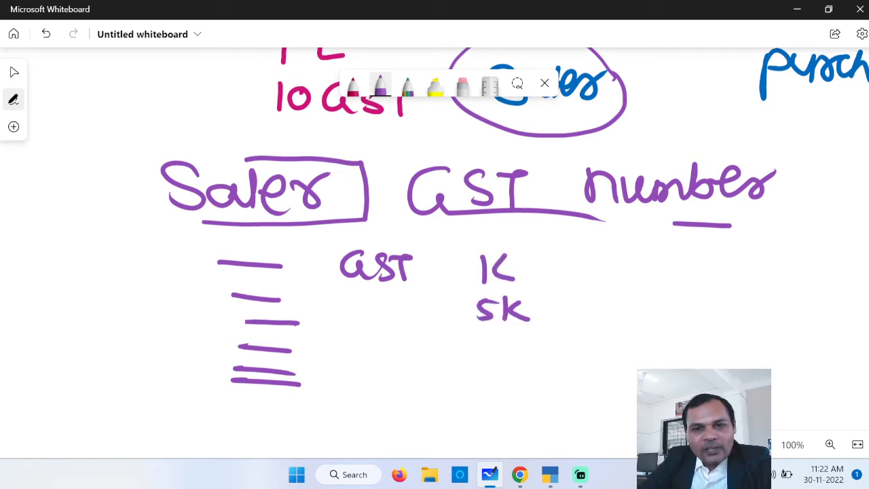
mouse_move(484, 337)
left_mouse_down()
mouse_move(478, 364)
mouse_move(502, 342)
left_mouse_up()
mouse_move(519, 337)
left_mouse_down()
mouse_move(522, 360)
mouse_move(544, 363)
left_mouse_up()
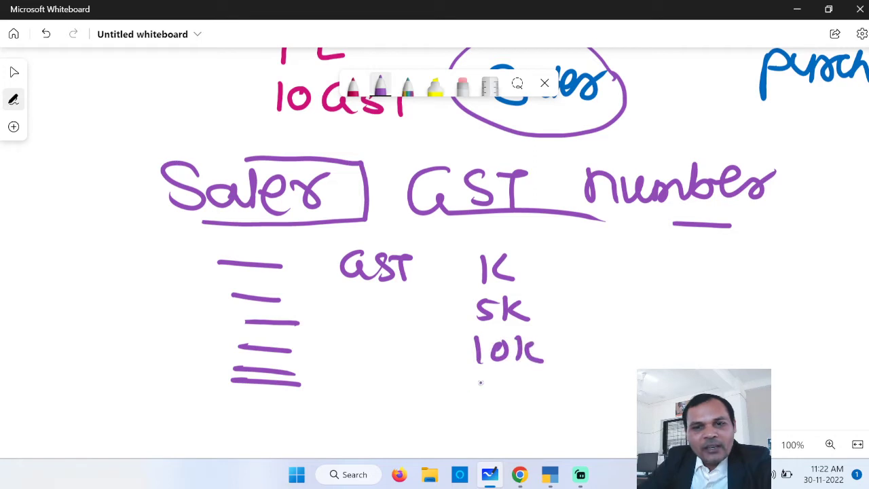
mouse_move(484, 379)
left_mouse_down()
mouse_move(480, 402)
mouse_move(509, 382)
mouse_move(536, 385)
left_mouse_up()
mouse_move(548, 260)
left_mouse_down()
mouse_move(581, 261)
mouse_move(567, 424)
left_mouse_up()
- Handwrite a slanted "Sales" label beside the column of entry lines and underline it
left_click_drag(54, 319, 49, 351)
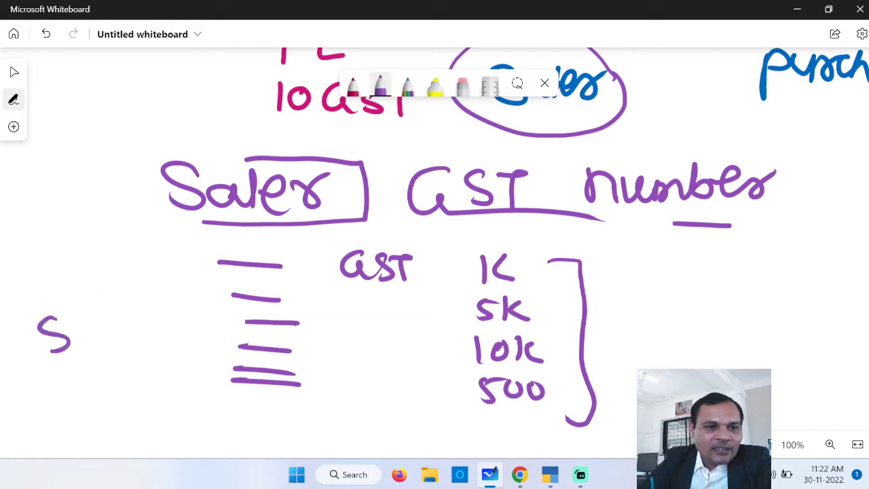
mouse_move(92, 319)
left_mouse_down()
mouse_move(96, 335)
mouse_move(122, 296)
mouse_move(160, 285)
mouse_move(161, 324)
left_mouse_up()
left_click_drag(48, 359, 175, 326)
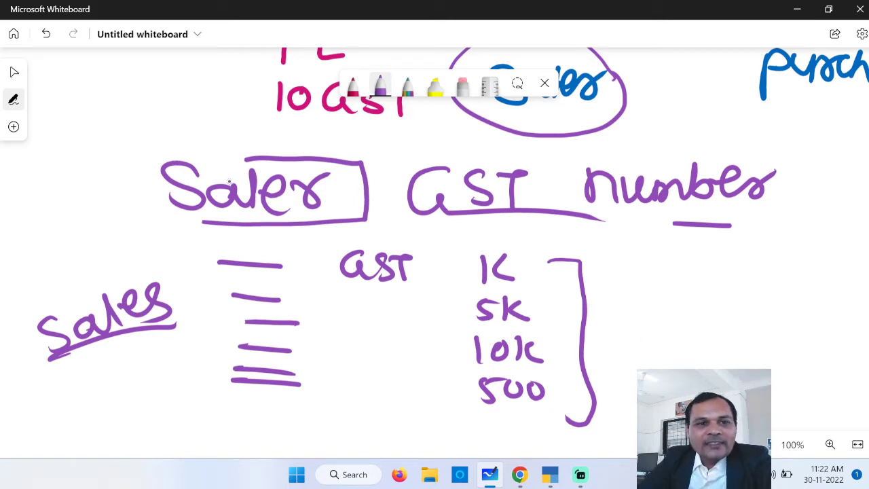
- Draw a curve around the open side of the boxed "Sales" heading and an upward arrow leading away from it
left_click_drag(211, 124, 217, 222)
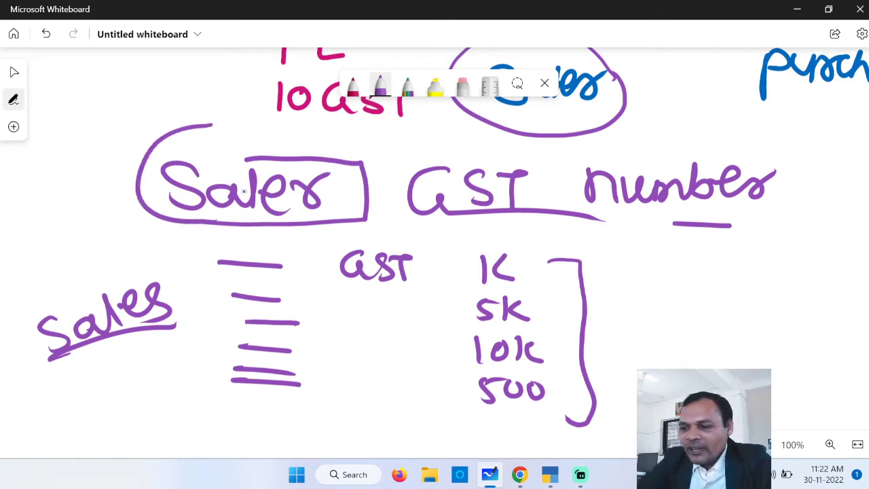
left_click_drag(133, 182, 95, 100)
mouse_move(74, 130)
left_mouse_down()
mouse_move(105, 107)
mouse_move(115, 118)
left_mouse_up()
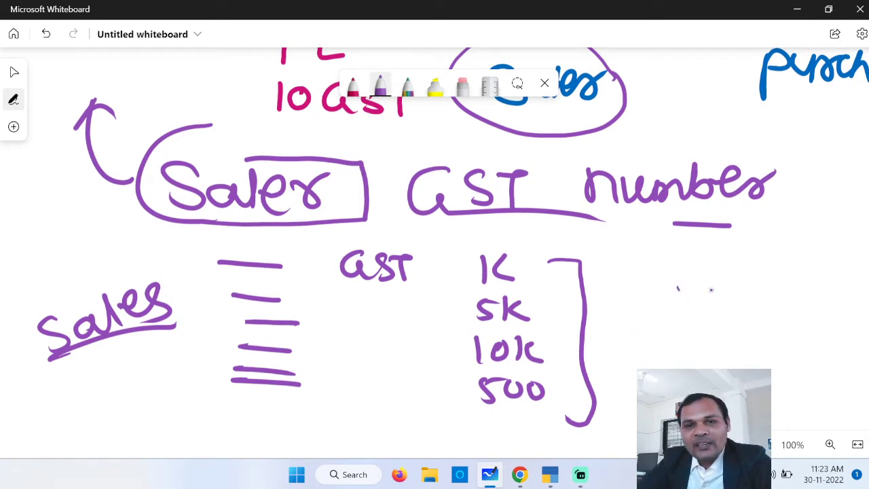
- Handwrite "GST R-1" as a heading in the blank area below the amounts and underline it
scroll(678, 289, "down", 5)
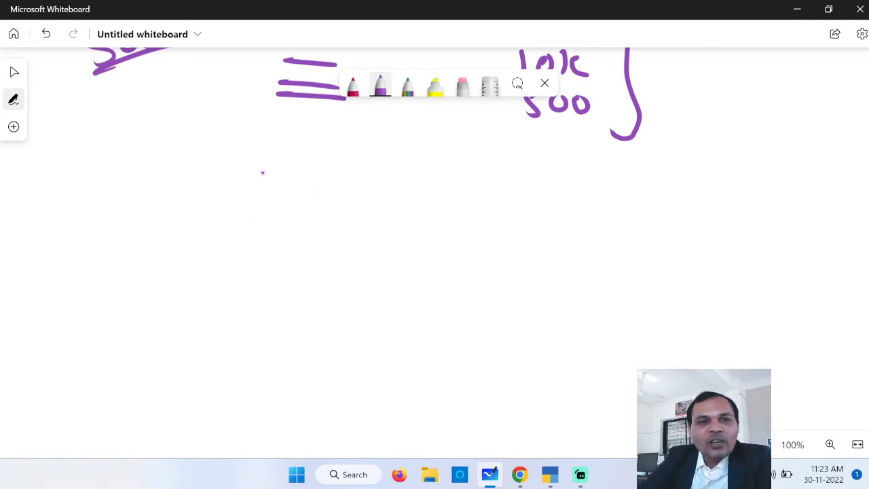
mouse_move(291, 178)
left_mouse_down()
mouse_move(263, 175)
mouse_move(275, 229)
left_mouse_up()
mouse_move(327, 180)
left_mouse_down()
mouse_move(311, 191)
mouse_move(306, 216)
left_mouse_up()
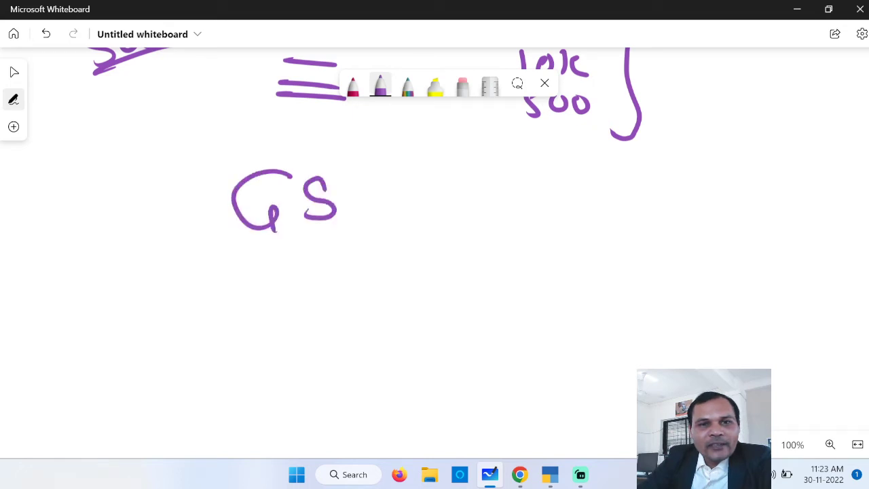
left_click_drag(345, 181, 388, 180)
left_click_drag(366, 182, 367, 222)
left_click_drag(449, 178, 452, 226)
left_click_drag(451, 179, 491, 223)
left_click_drag(513, 194, 540, 193)
mouse_move(588, 171)
left_mouse_down()
mouse_move(588, 217)
mouse_move(571, 220)
left_mouse_up()
left_click_drag(572, 221, 603, 220)
left_click_drag(246, 241, 629, 249)
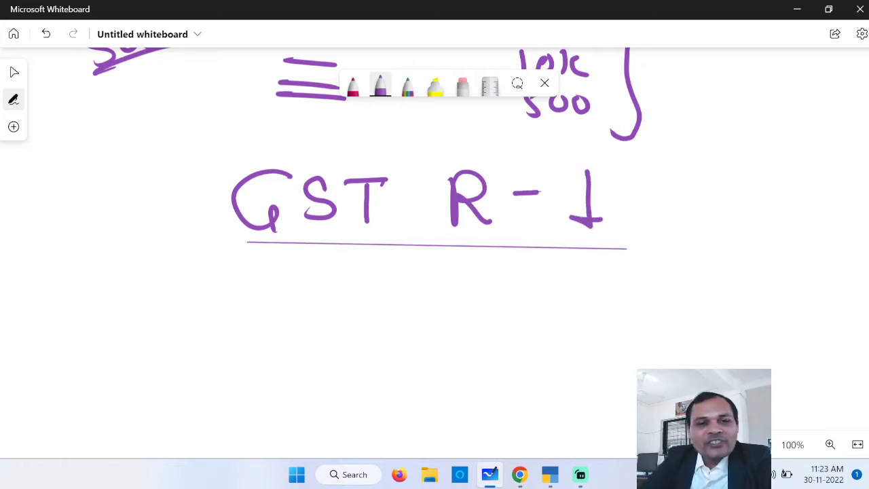
- Handwrite "Sales" beneath the "GST R-1" heading and underline it
left_click_drag(223, 284, 197, 324)
mouse_move(269, 305)
left_mouse_down()
mouse_move(253, 325)
mouse_move(296, 325)
mouse_move(329, 294)
mouse_move(318, 324)
left_mouse_up()
left_click_drag(207, 341, 321, 332)
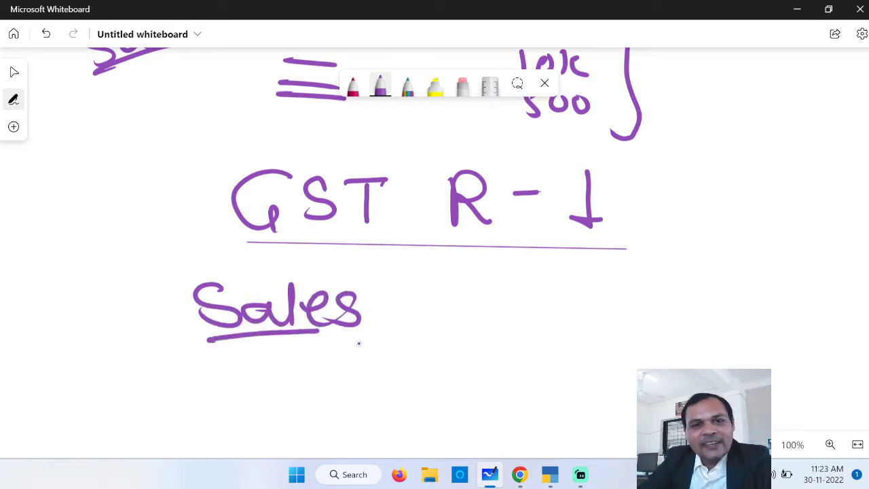
- Draw a two-way branch from "Sales" under "GST R-1" and handwrite "Goods" and "Services" at its ends
mouse_move(396, 311)
left_mouse_down()
mouse_move(413, 297)
mouse_move(457, 287)
left_mouse_up()
left_click_drag(396, 307, 448, 335)
mouse_move(523, 273)
left_mouse_down()
mouse_move(504, 267)
mouse_move(535, 304)
mouse_move(548, 282)
left_mouse_up()
mouse_move(562, 278)
left_mouse_down()
mouse_move(560, 297)
mouse_move(575, 270)
left_mouse_up()
mouse_move(584, 253)
left_mouse_down()
mouse_move(584, 292)
mouse_move(592, 288)
left_mouse_up()
left_click_drag(613, 272, 595, 306)
mouse_move(540, 323)
left_mouse_down()
mouse_move(506, 351)
mouse_move(605, 325)
mouse_move(631, 324)
mouse_move(640, 343)
left_mouse_up()
left_click_drag(670, 324, 658, 347)
mouse_move(672, 337)
left_mouse_down()
mouse_move(689, 326)
mouse_move(699, 353)
mouse_move(682, 356)
left_mouse_up()
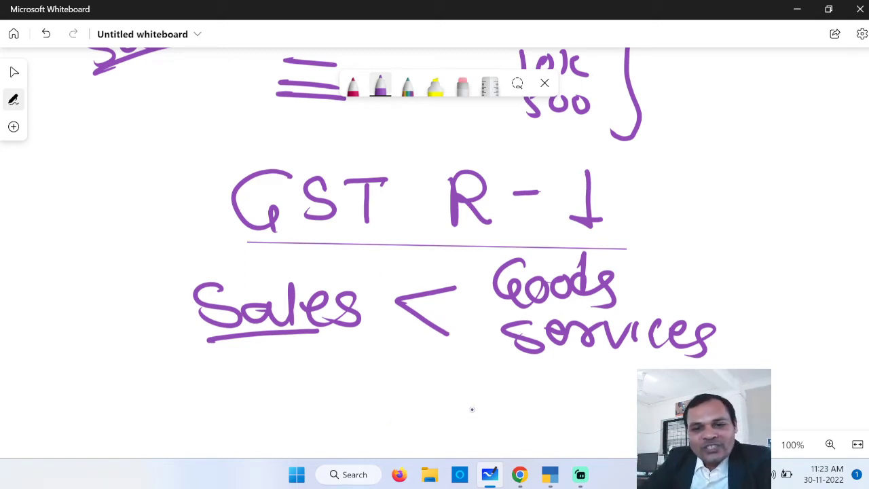
- Handwrite "GST" below "Services" and circle it
mouse_move(484, 401)
left_mouse_down()
mouse_move(469, 427)
mouse_move(480, 411)
mouse_move(505, 425)
mouse_move(555, 398)
left_mouse_up()
left_click_drag(542, 401, 540, 428)
left_click_drag(442, 397, 441, 399)
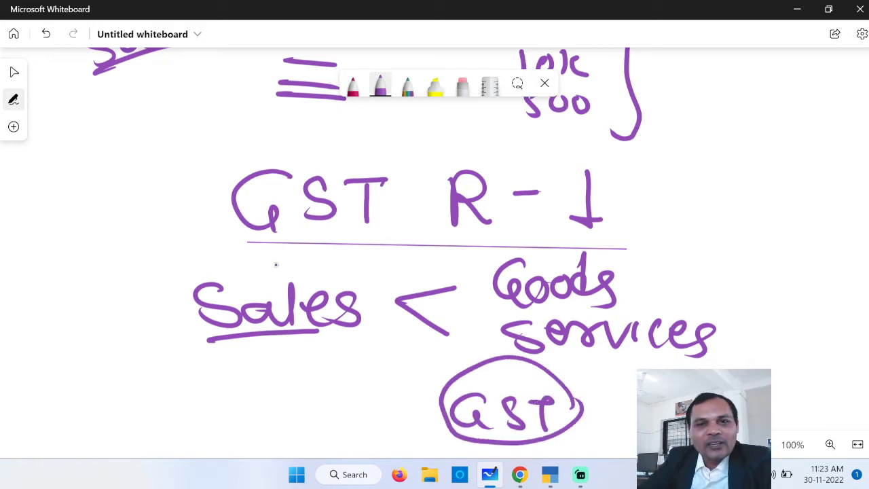
- Add two short lines beneath "Sales", draw an arrow from it up to "GST R-1", and add a small "<" after that heading
left_click_drag(229, 356, 290, 367)
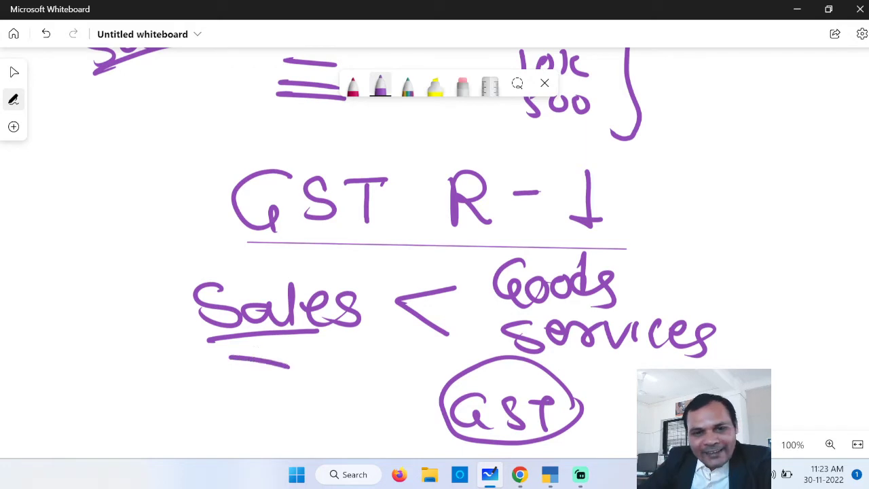
left_click_drag(224, 375, 277, 387)
mouse_move(175, 340)
left_mouse_down()
mouse_move(113, 257)
mouse_move(202, 184)
mouse_move(218, 187)
mouse_move(185, 197)
left_mouse_up()
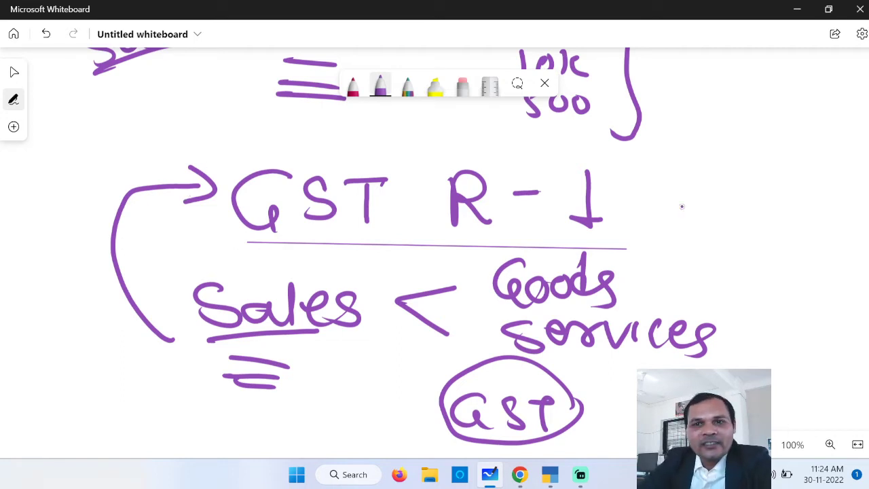
left_click_drag(710, 191, 707, 216)
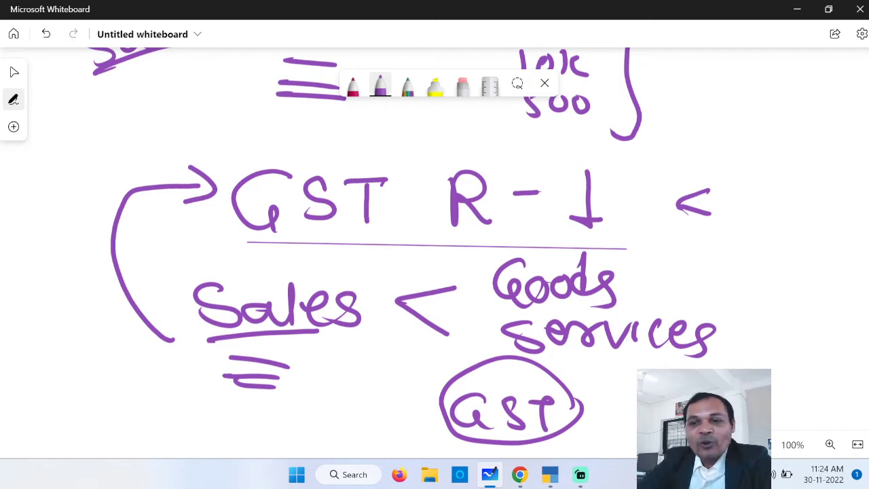
- Handwrite "Amazon" in the blank area below the circled "GST", underline it, and add a dash after it
scroll(722, 343, "down", 5)
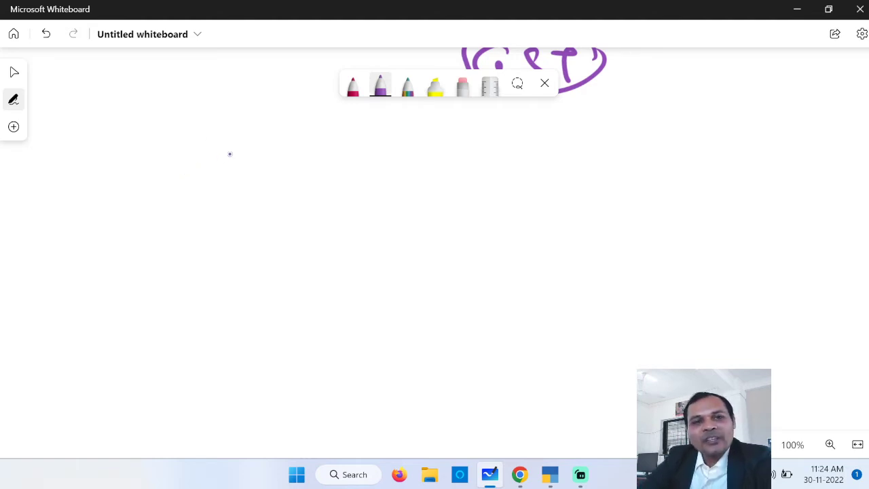
mouse_move(139, 108)
left_mouse_down()
mouse_move(115, 140)
mouse_move(214, 117)
mouse_move(281, 128)
mouse_move(294, 142)
left_mouse_up()
left_click_drag(115, 142, 294, 141)
left_click_drag(323, 138, 350, 139)
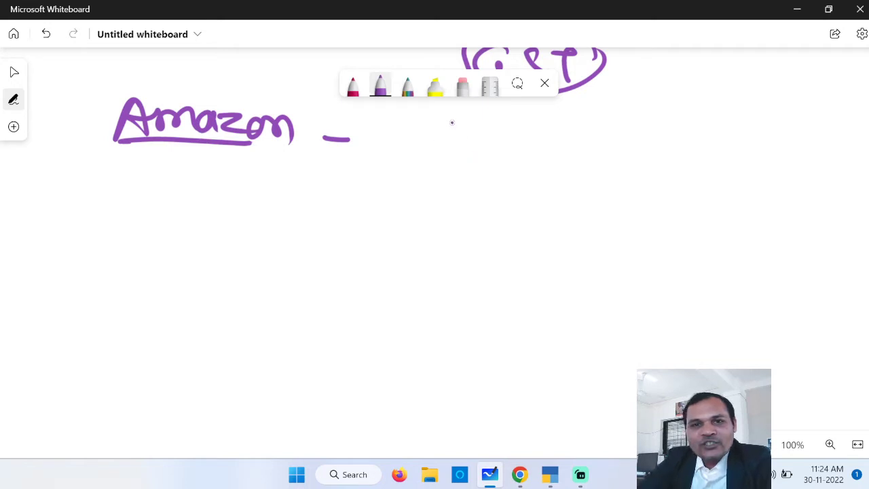
- Handwrite the period "1 Nov - 30 Nov" after "Amazon"
left_click_drag(452, 117, 450, 155)
left_click_drag(436, 157, 484, 155)
mouse_move(498, 159)
left_mouse_down()
mouse_move(538, 129)
mouse_move(577, 130)
left_mouse_up()
mouse_move(631, 150)
left_mouse_down()
mouse_move(710, 151)
mouse_move(692, 163)
left_mouse_up()
mouse_move(734, 144)
left_mouse_down()
mouse_move(725, 165)
mouse_move(741, 146)
left_mouse_up()
mouse_move(769, 144)
left_mouse_down()
mouse_move(773, 168)
mouse_move(812, 136)
mouse_move(850, 144)
left_mouse_up()
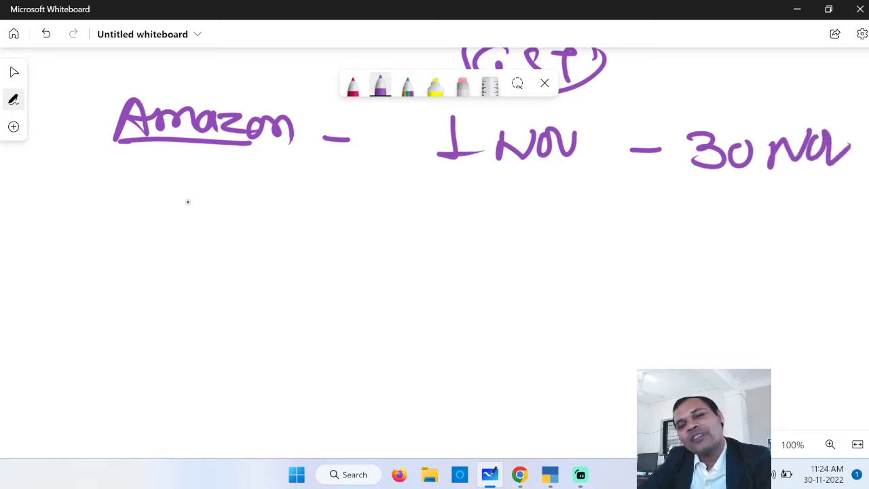
- Handwrite "Sales" below "Amazon", double-underline it, and draw three short lines beneath as sales entries
left_click_drag(198, 186, 180, 220)
mouse_move(237, 202)
left_mouse_down()
mouse_move(262, 194)
mouse_move(310, 228)
left_mouse_up()
mouse_move(193, 246)
left_mouse_down()
mouse_move(401, 270)
mouse_move(231, 257)
mouse_move(348, 272)
left_mouse_up()
left_click_drag(206, 292, 266, 294)
left_click_drag(212, 307, 323, 316)
left_click_drag(213, 340, 278, 335)
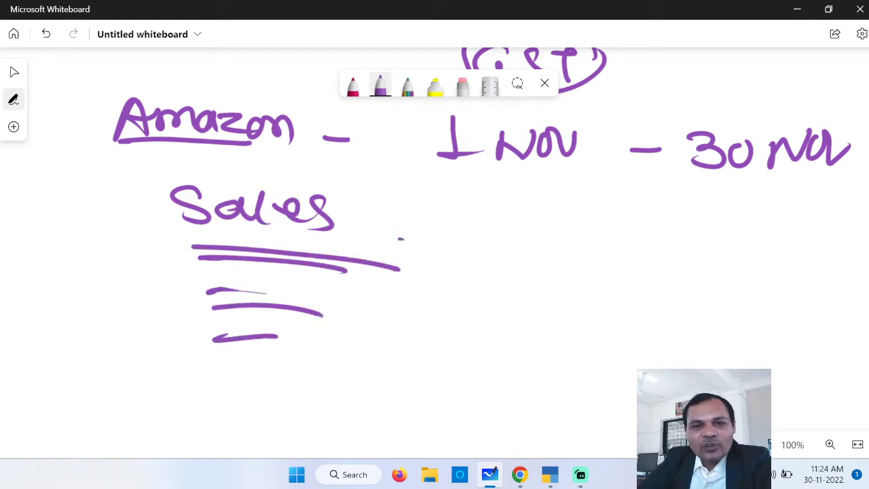
- Draw two rows of short dashes beside "Sales", beneath the November dates, as further sales entries
left_click_drag(399, 239, 752, 238)
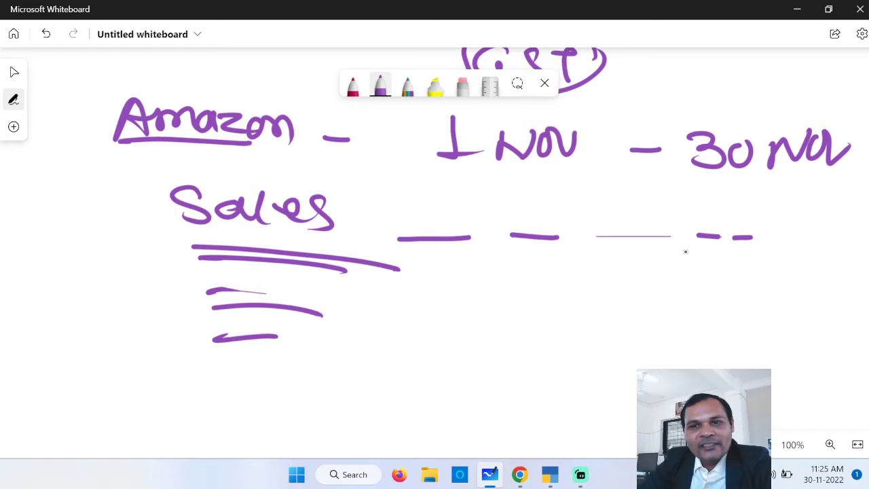
left_click_drag(474, 265, 571, 266)
left_click_drag(636, 271, 738, 279)
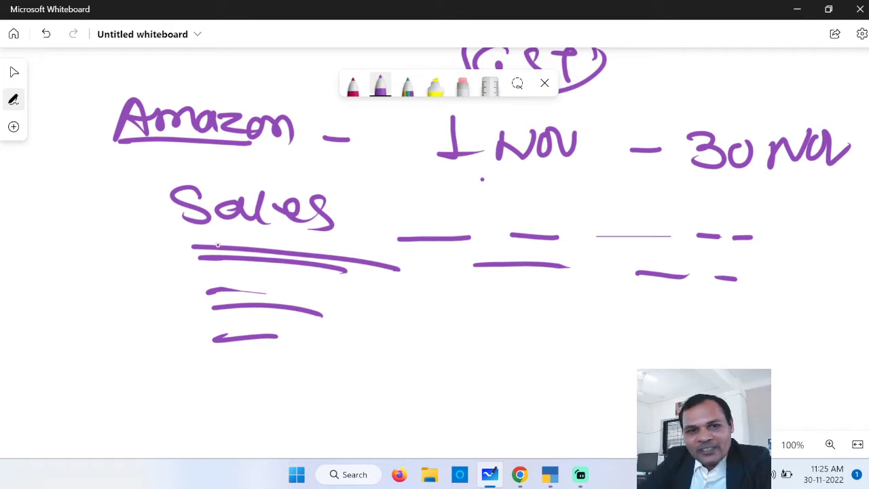
- Bracket the Amazon sales entries along their side and base, and handwrite an underlined "GSTR 1" below the bracket
mouse_move(173, 238)
left_mouse_down()
mouse_move(165, 352)
mouse_move(636, 384)
left_mouse_up()
mouse_move(389, 400)
left_mouse_down()
mouse_move(395, 442)
mouse_move(401, 424)
left_mouse_up()
left_click_drag(443, 404, 424, 441)
mouse_move(465, 411)
left_mouse_down()
mouse_move(501, 405)
mouse_move(481, 443)
left_mouse_up()
left_click_drag(523, 405, 524, 442)
mouse_move(527, 405)
left_mouse_down()
mouse_move(530, 421)
mouse_move(566, 438)
left_mouse_up()
left_click_drag(611, 406, 616, 439)
left_click_drag(595, 435, 621, 436)
left_click_drag(625, 402, 600, 406)
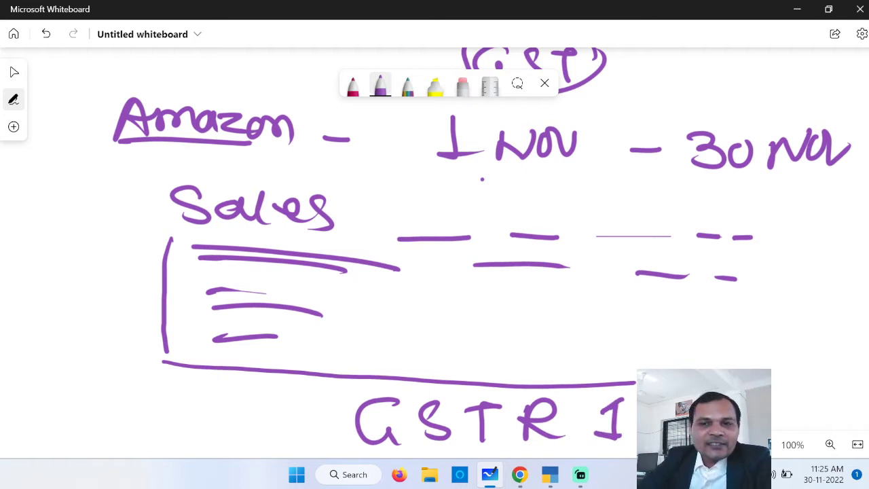
scroll(767, 293, "down", 3)
scroll(768, 293, "down", 6)
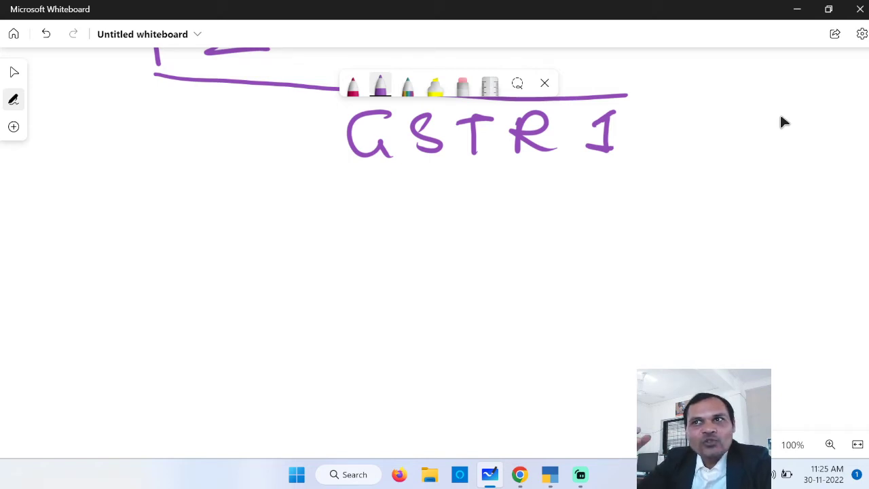
left_click_drag(364, 174, 604, 187)
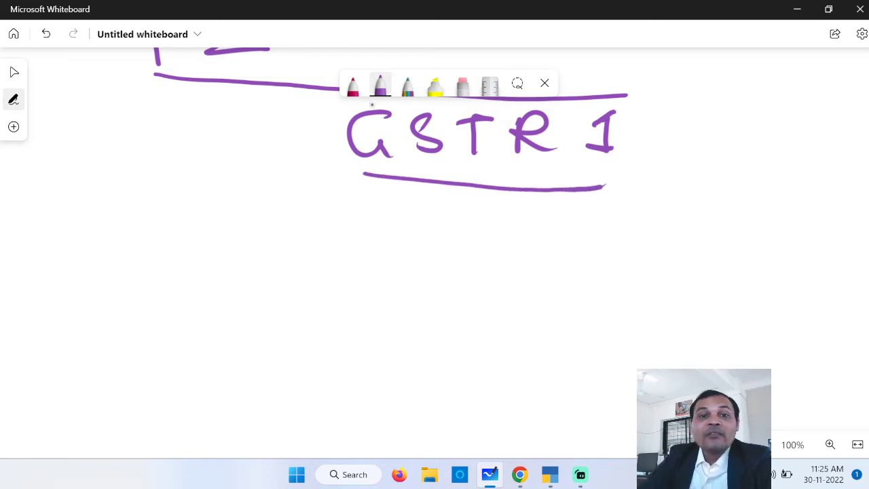
- Switch to the crimson pen and handwrite "Sales" below the underlined "GSTR 1"
left_click(354, 94)
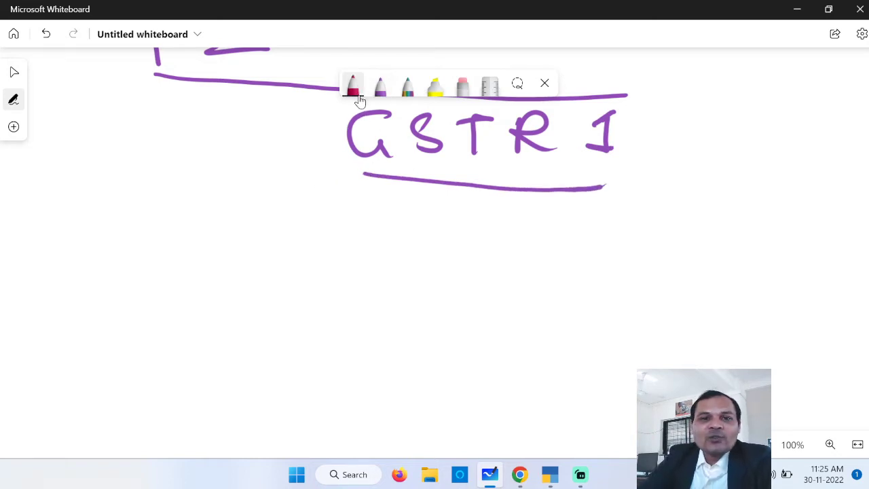
left_click(359, 95)
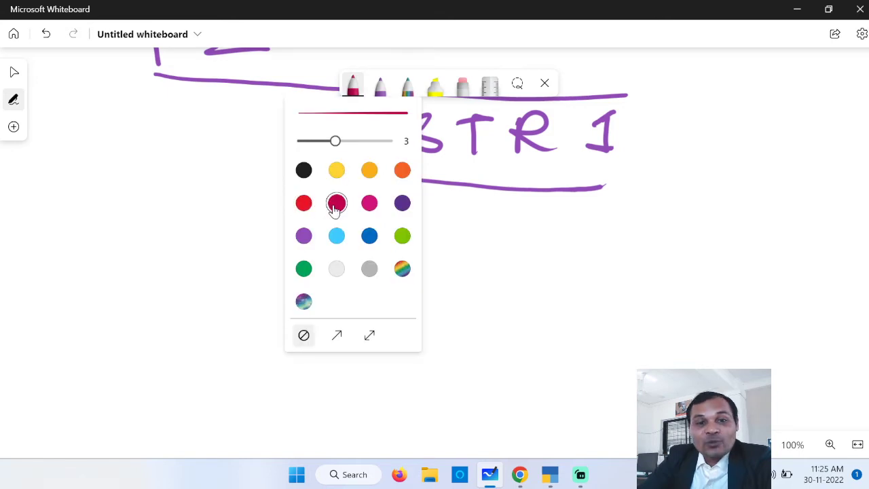
left_click(638, 288)
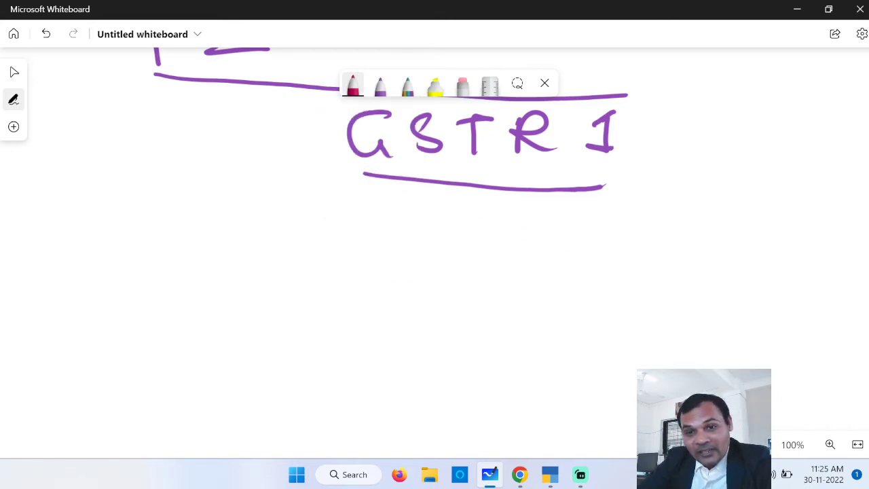
scroll(842, 367, "down", 1)
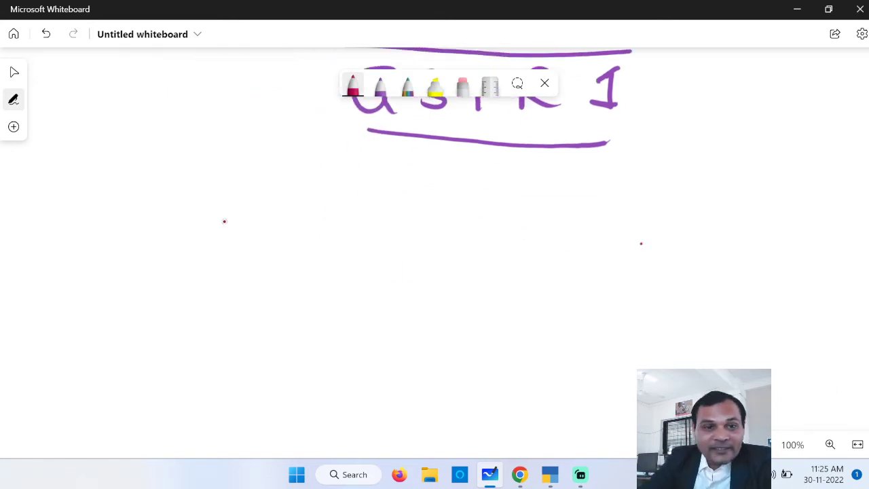
left_click_drag(237, 163, 205, 201)
left_click_drag(258, 183, 273, 203)
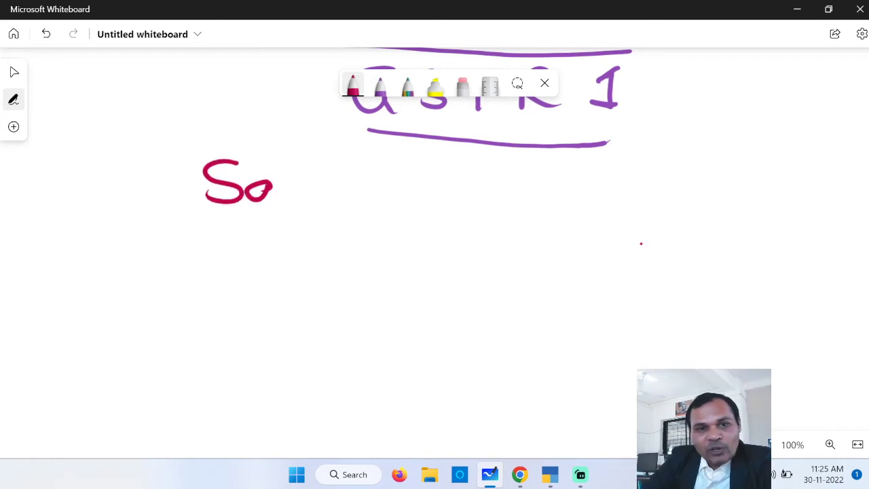
left_click_drag(284, 168, 322, 202)
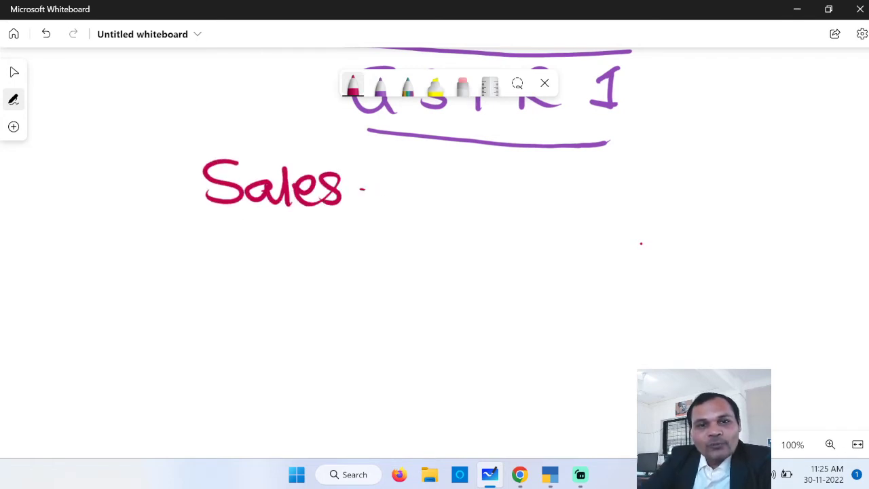
- Draw an L-shaped branch down from the crimson "Sales" and handwrite "B 2 B" at its end
mouse_move(273, 216)
left_mouse_down()
mouse_move(269, 261)
mouse_move(377, 254)
left_mouse_up()
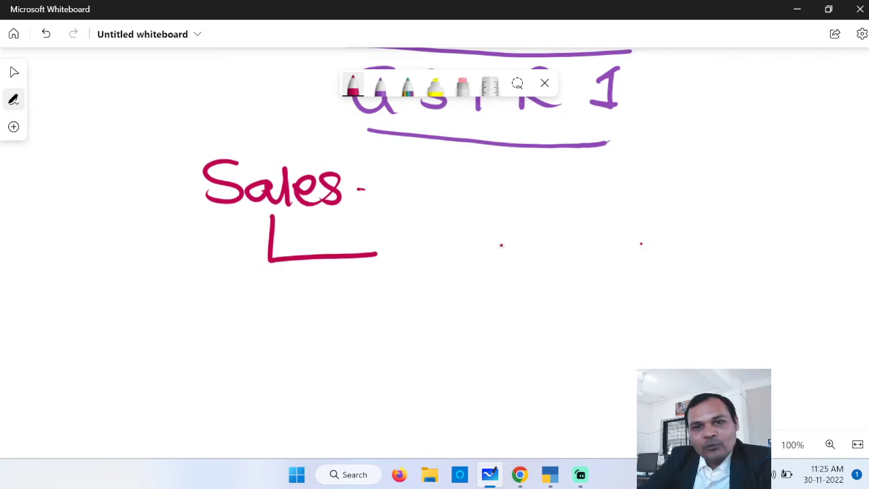
left_click_drag(492, 216, 486, 262)
left_click_drag(489, 219, 486, 261)
mouse_move(563, 229)
left_mouse_down()
mouse_move(558, 250)
mouse_move(606, 248)
left_mouse_up()
left_click_drag(625, 211, 622, 258)
left_click_drag(624, 212, 620, 257)
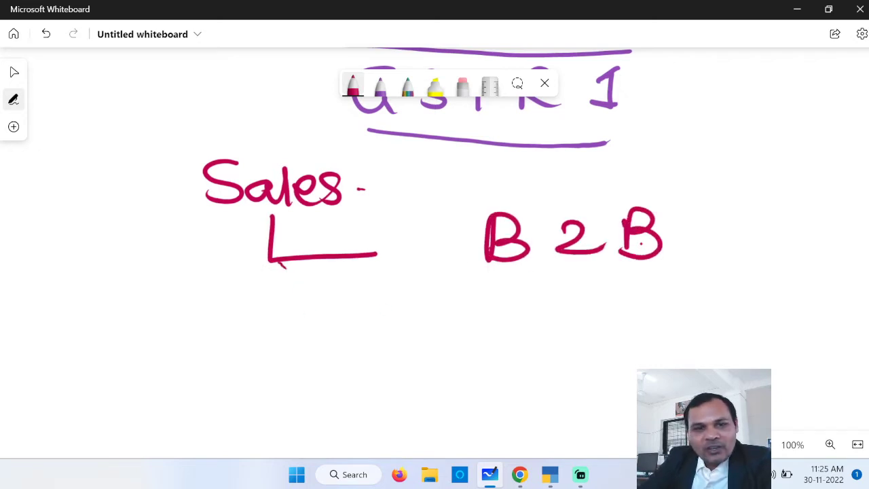
- Extend a second branch below the first one and handwrite "B 2 C" at its end
left_click_drag(279, 265, 388, 326)
mouse_move(496, 285)
left_mouse_down()
mouse_move(515, 291)
mouse_move(489, 330)
left_mouse_up()
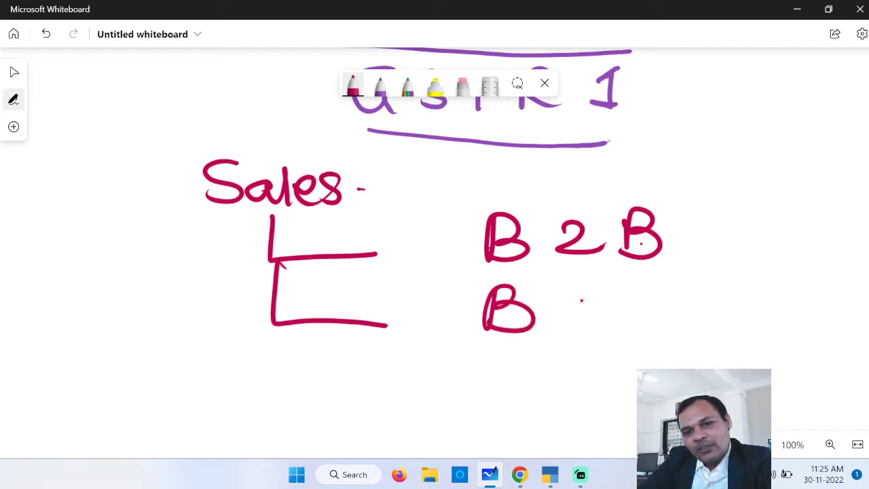
mouse_move(573, 299)
left_mouse_down()
mouse_move(571, 322)
mouse_move(623, 325)
left_mouse_up()
left_click_drag(663, 293, 664, 320)
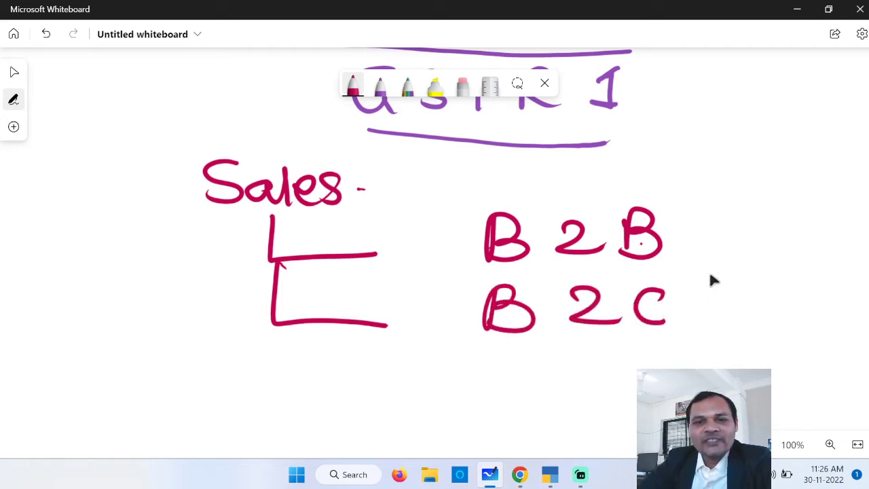
- Change the crimson pen's colour to dark purple and draw a small mark just after "B 2 B"
mouse_move(780, 335)
left_mouse_down()
mouse_move(575, 285)
mouse_move(565, 300)
left_mouse_up()
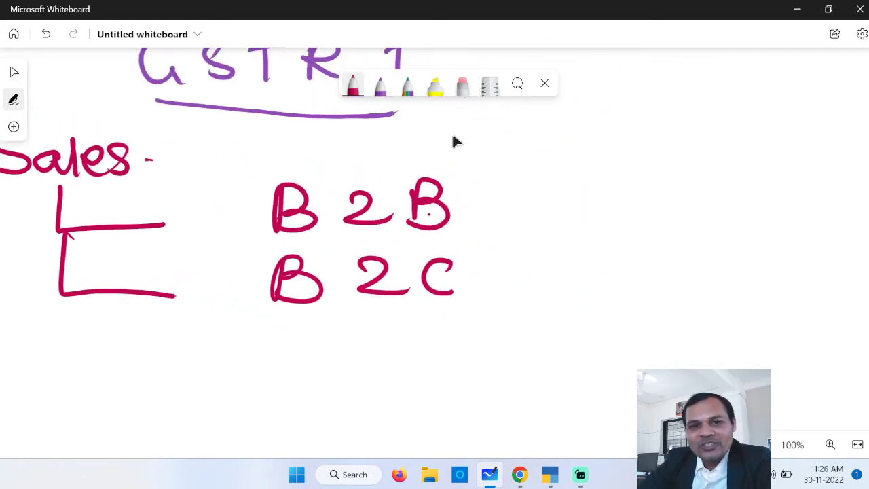
left_click(355, 89)
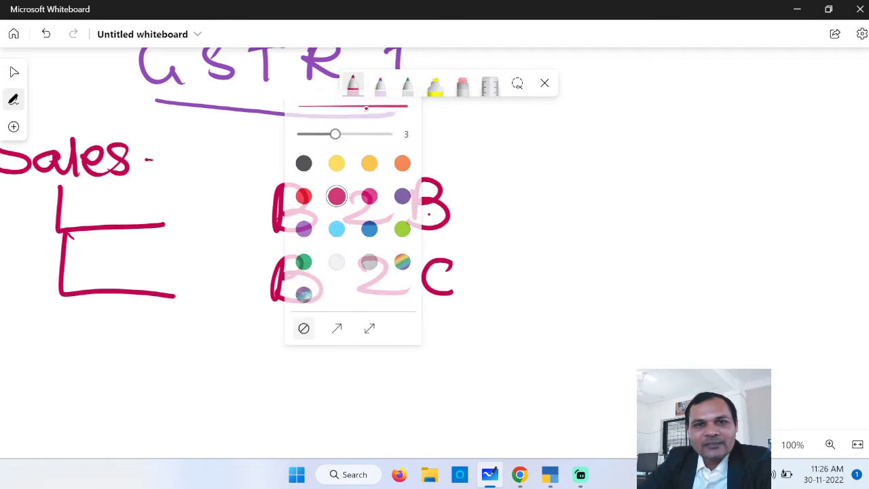
left_click(402, 204)
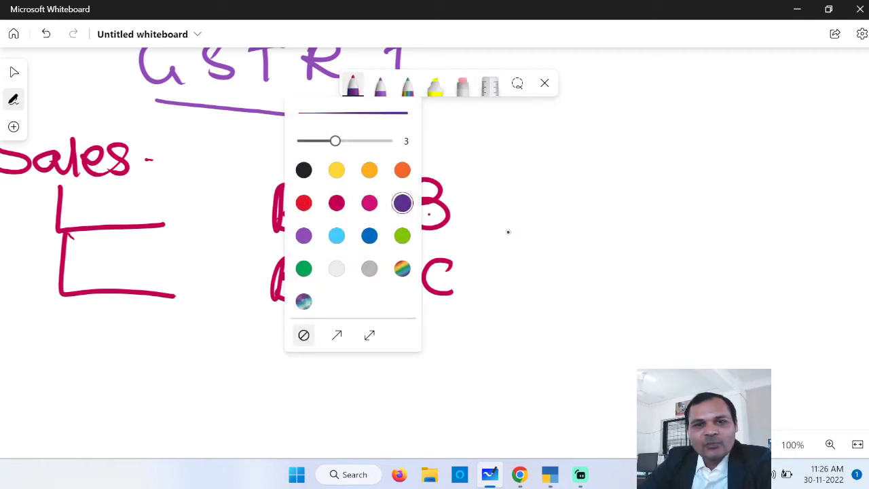
left_click(482, 218)
left_click_drag(490, 209, 512, 213)
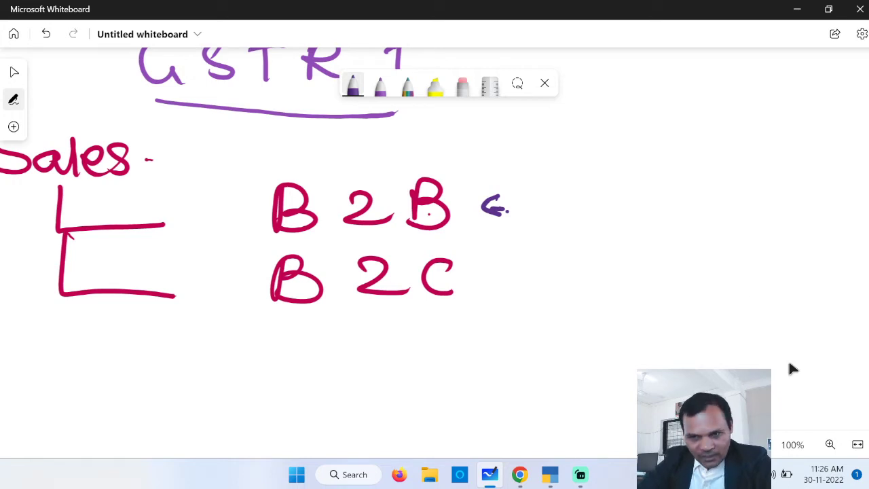
- Draw a long vertical dark purple line in the blank space beside "GSTR 1" and "B 2 B"
scroll(718, 362, "right", 2)
scroll(719, 361, "right", 2)
scroll(702, 361, "up", 5)
scroll(702, 360, "left", 5)
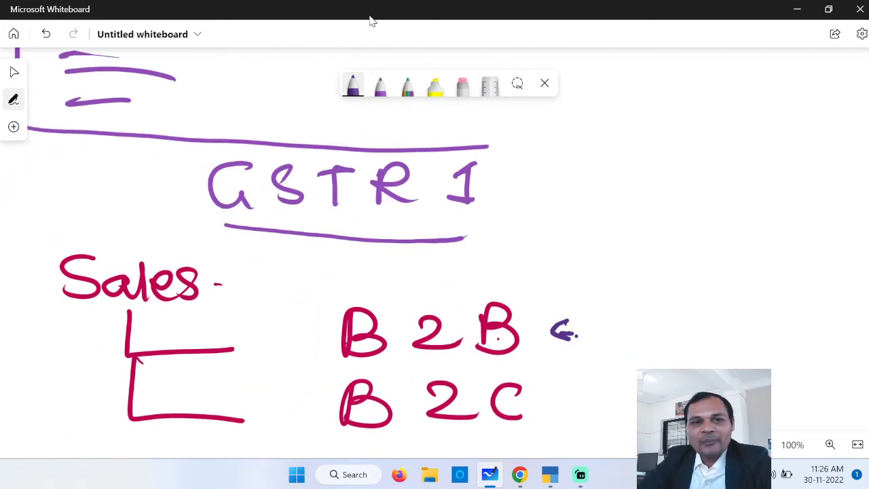
scroll(633, 177, "down", 2)
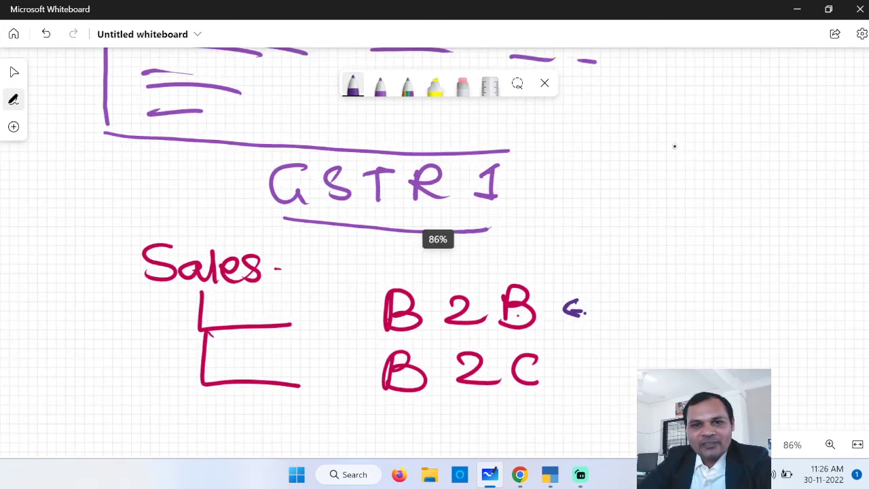
left_click_drag(676, 133, 688, 314)
scroll(519, 196, "down", 1)
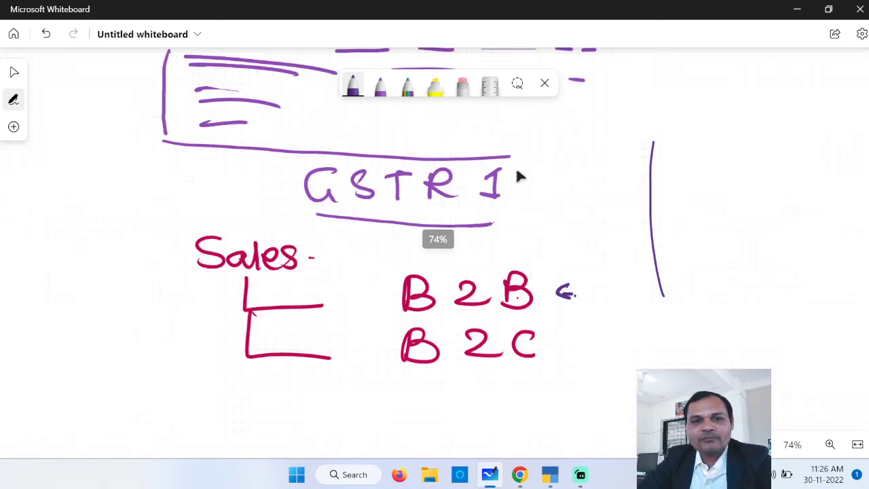
- Return to the company-to-shop-to-customer diagram and underline "Sony" and the boxed "MS" in dark purple
scroll(621, 235, "up", 8)
scroll(702, 288, "up", 10)
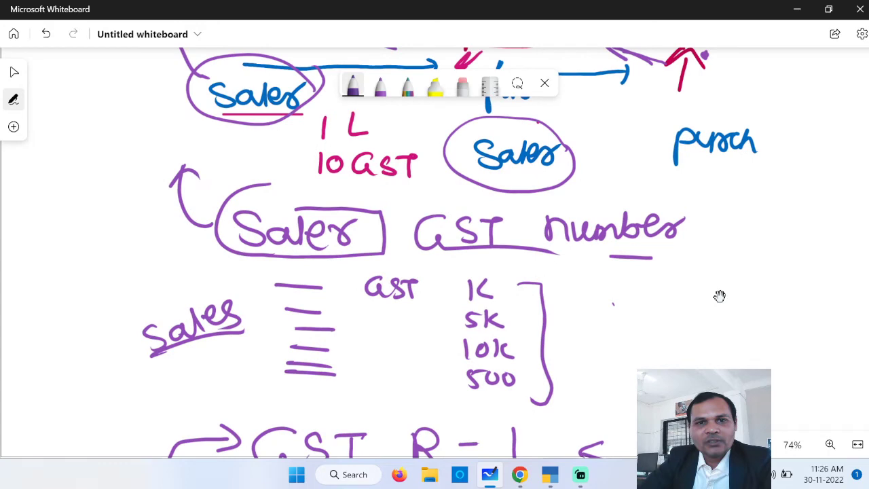
scroll(720, 296, "up", 5)
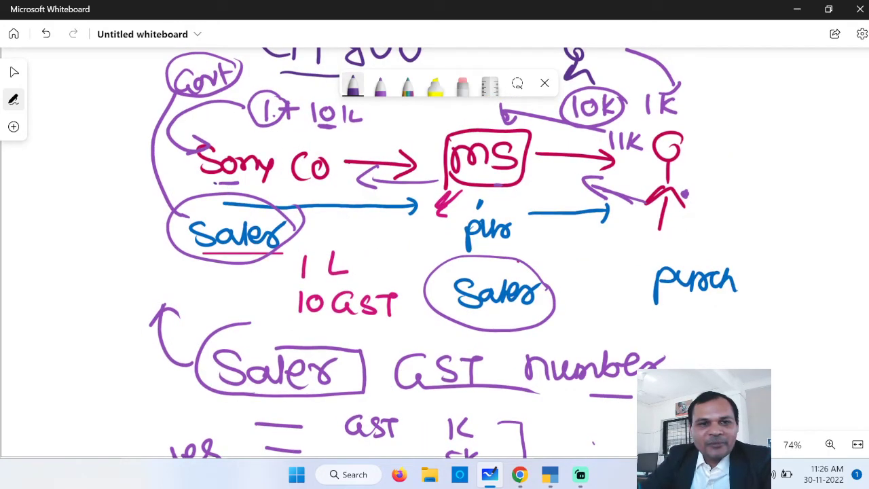
left_click_drag(238, 182, 288, 182)
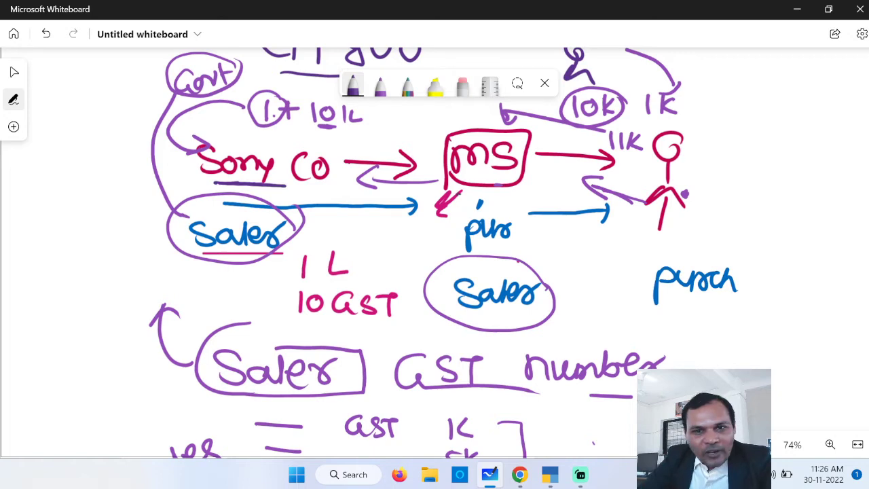
left_click_drag(460, 189, 508, 193)
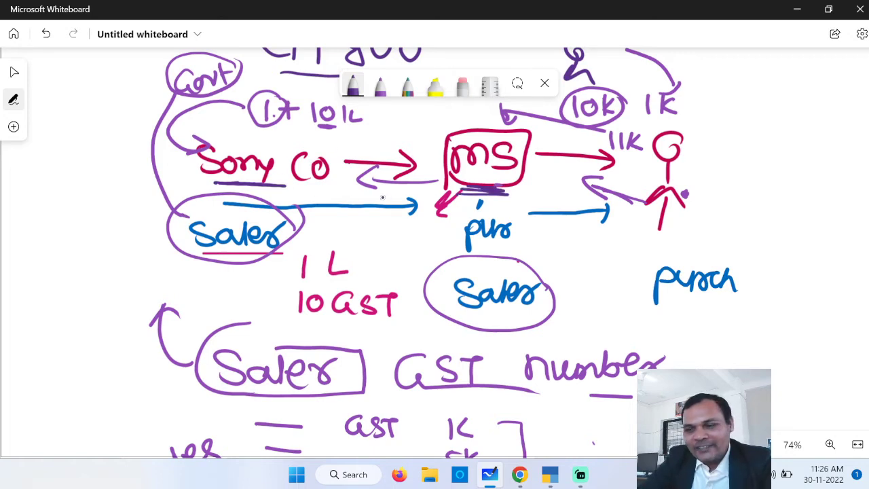
- Handwrite "B 2 B" in dark purple in the blank space beyond the customer figure
left_click_drag(785, 106, 785, 144)
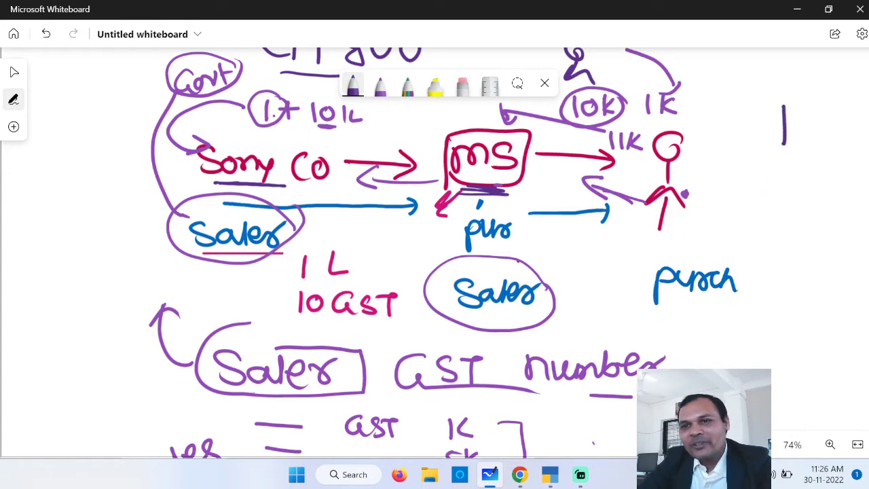
left_click_drag(785, 106, 786, 142)
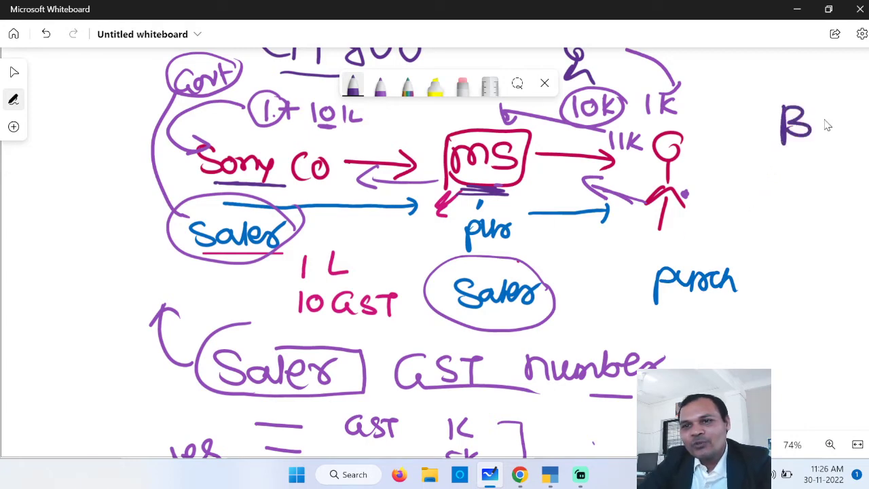
left_click_drag(826, 123, 840, 131)
left_click_drag(850, 107, 853, 137)
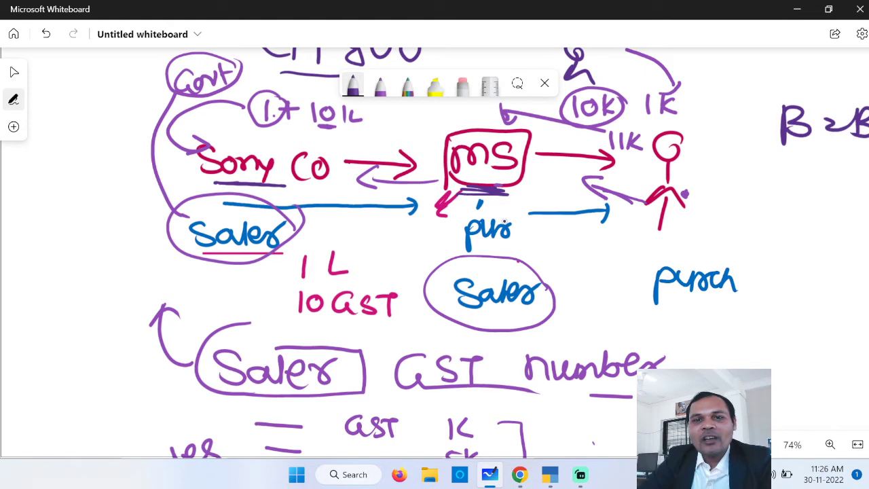
- Draw a dark purple arrow from "MS" to the customer figure and handwrite "B - C" below "B 2 B", underlining the "C"
mouse_move(500, 191)
left_mouse_down()
mouse_move(614, 213)
mouse_move(610, 219)
left_mouse_up()
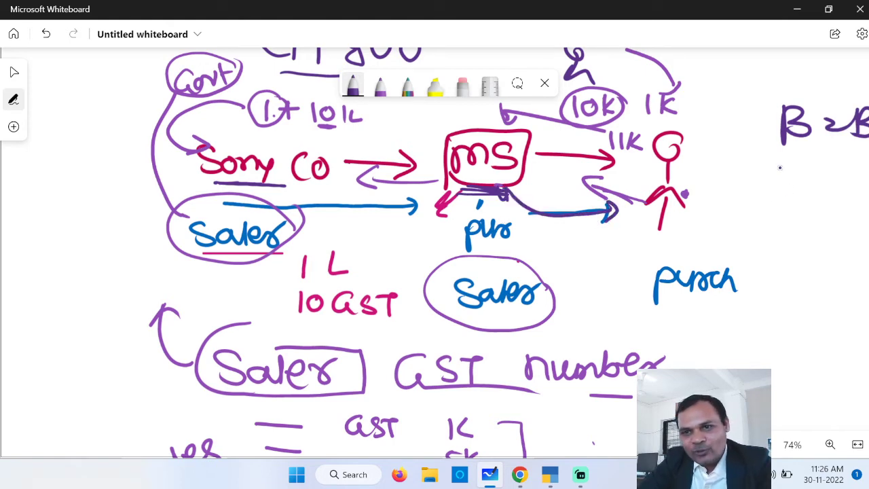
left_click_drag(780, 168, 780, 196)
left_click_drag(817, 176, 837, 177)
mouse_move(868, 165)
left_mouse_down()
mouse_move(857, 162)
mouse_move(868, 190)
mouse_move(849, 203)
left_mouse_up()
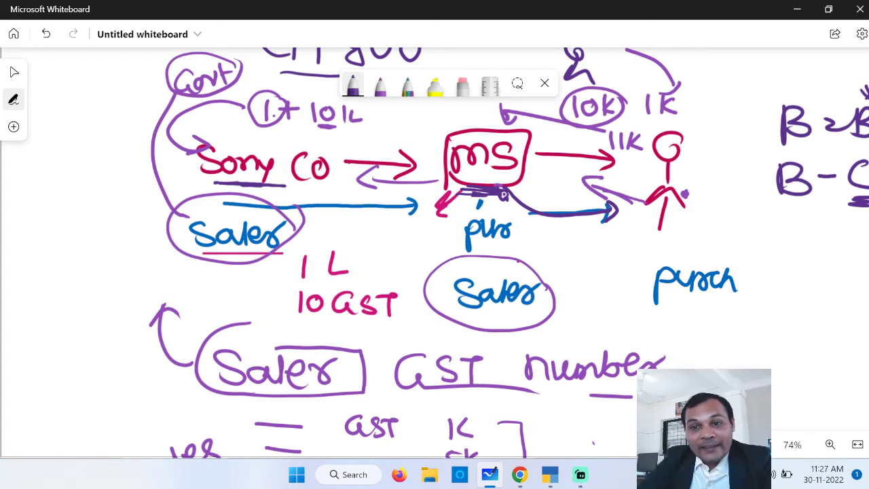
- Handwrite "Sony" and "MS" side by side in the blank space beyond "B 2 B" and circle each name
left_click_drag(800, 385, 200, 424)
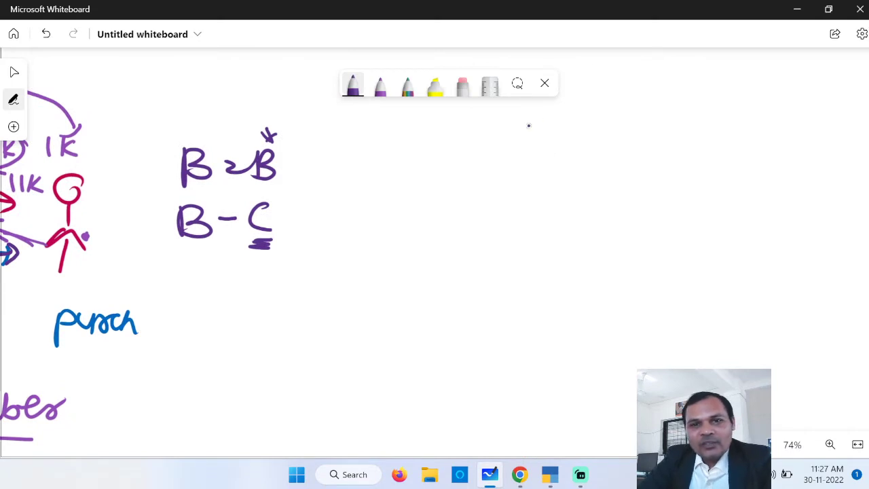
mouse_move(510, 133)
left_mouse_down()
mouse_move(501, 133)
mouse_move(483, 163)
mouse_move(534, 157)
mouse_move(524, 144)
left_mouse_up()
mouse_move(541, 164)
left_mouse_down()
mouse_move(557, 162)
mouse_move(568, 175)
left_mouse_up()
mouse_move(714, 139)
left_mouse_down()
mouse_move(714, 163)
mouse_move(774, 163)
mouse_move(750, 160)
left_mouse_up()
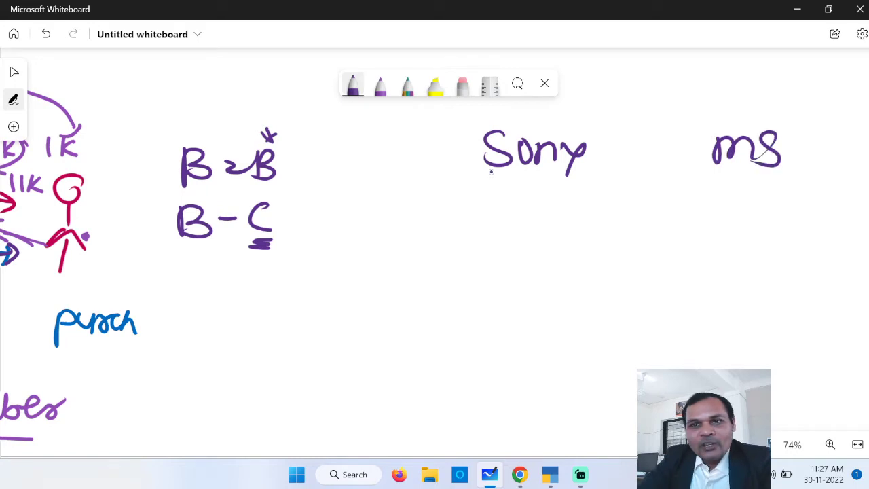
left_click_drag(491, 172, 484, 175)
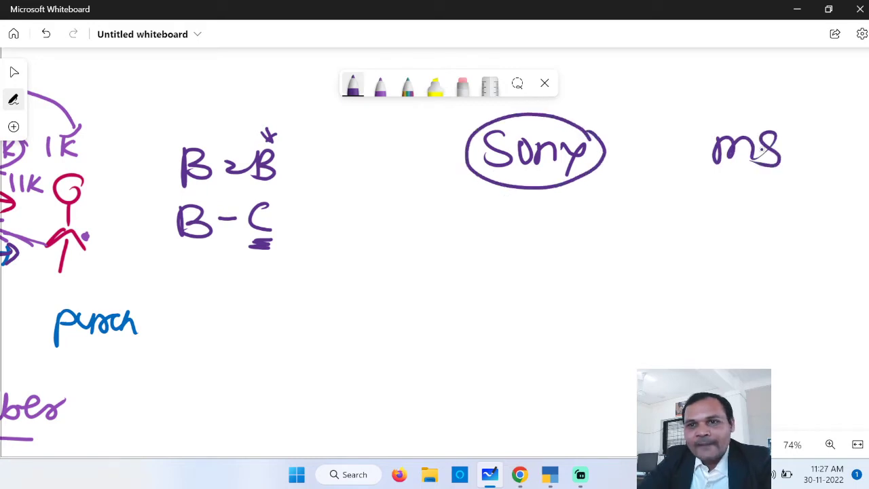
left_click_drag(768, 114, 697, 170)
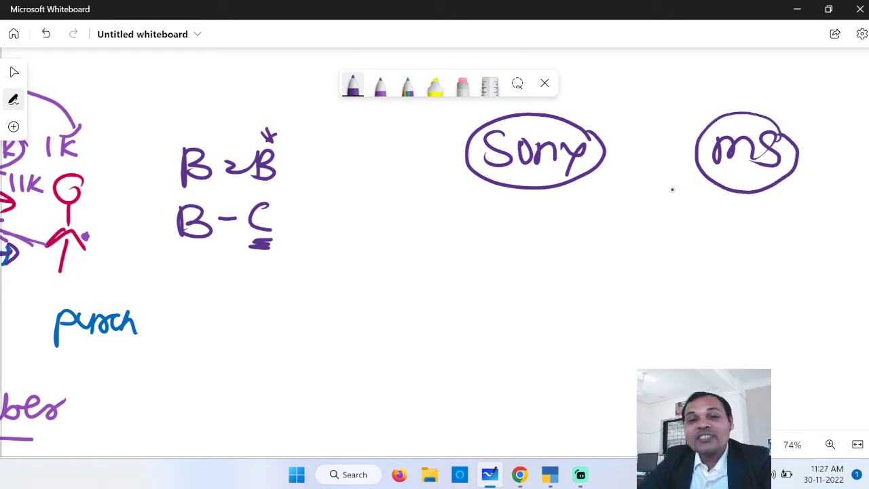
- Handwrite "GSTN" below the circled "Sony" and draw arrows linking it with "Sony" and "MS"
mouse_move(533, 199)
left_mouse_down()
mouse_move(521, 219)
mouse_move(545, 220)
mouse_move(528, 253)
mouse_move(542, 258)
left_mouse_up()
left_click_drag(566, 235, 575, 259)
left_click_drag(589, 258, 619, 229)
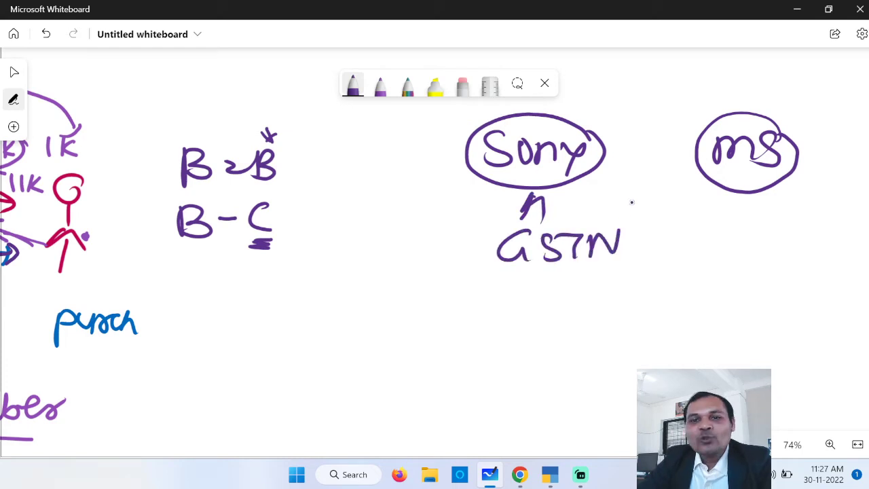
left_click_drag(659, 179, 633, 212)
left_click_drag(633, 192, 649, 209)
- Handwrite and underline "Business" below "GSTN", and add small arrows pointing at the circled "Sony" and "MS"
left_click_drag(482, 269, 481, 304)
left_click_drag(483, 271, 482, 305)
left_click_drag(511, 283, 545, 286)
mouse_move(561, 280)
left_mouse_down()
mouse_move(548, 299)
mouse_move(576, 302)
left_mouse_up()
left_click_drag(586, 303, 617, 304)
left_click_drag(654, 280, 638, 307)
left_click_drag(676, 280, 662, 309)
left_click_drag(513, 315, 642, 304)
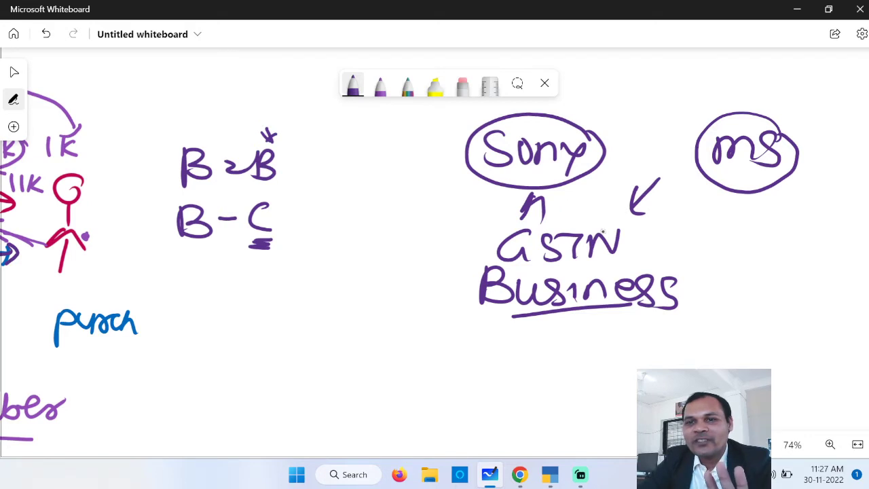
mouse_move(632, 90)
left_mouse_down()
mouse_move(608, 114)
mouse_move(611, 103)
mouse_move(624, 116)
left_mouse_up()
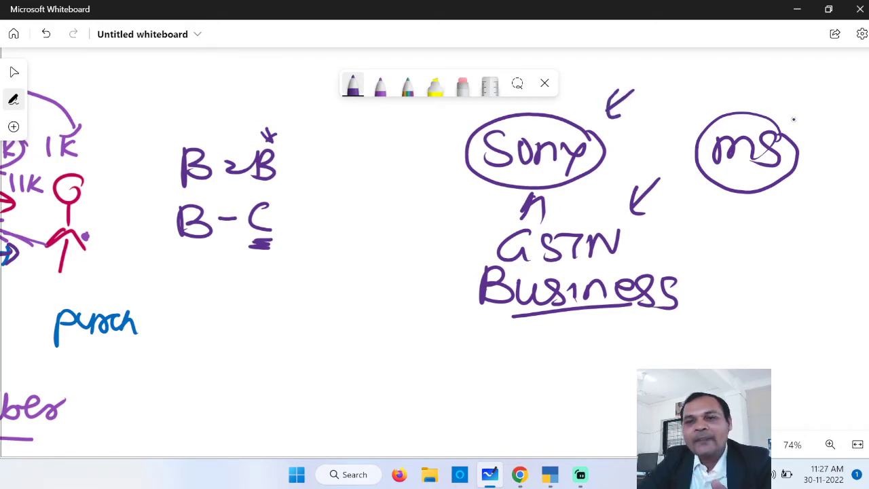
mouse_move(818, 96)
left_mouse_down()
mouse_move(796, 119)
mouse_move(815, 121)
left_mouse_up()
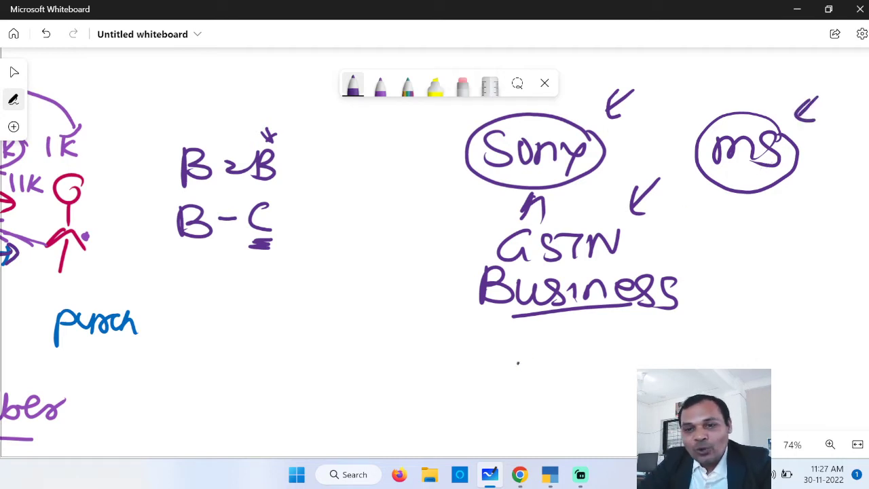
- Connect circled "A" and "B" with a line below "Business", add arrows under it, and label the link "B 2 B"
left_click_drag(518, 364, 637, 372)
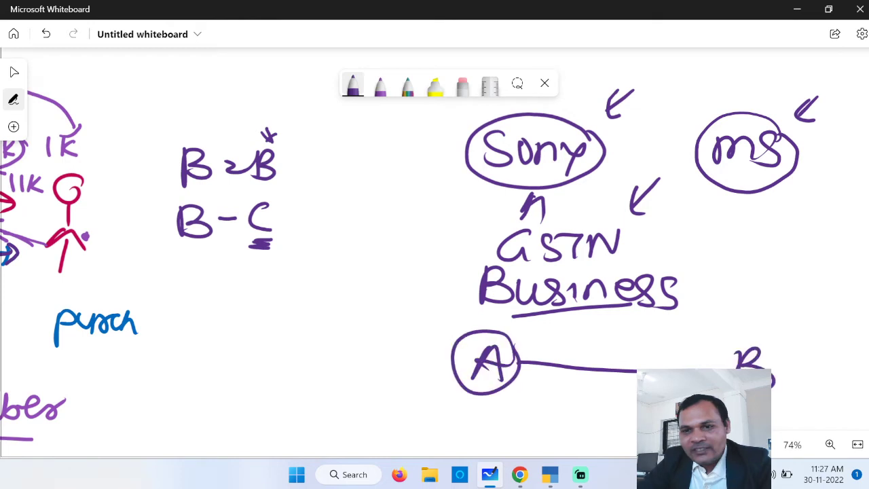
left_click_drag(780, 356, 764, 348)
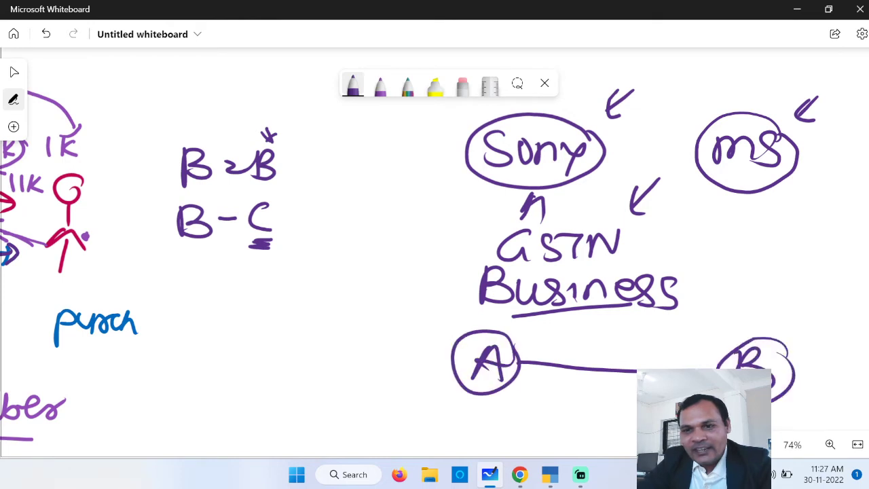
left_click_drag(637, 388, 604, 385)
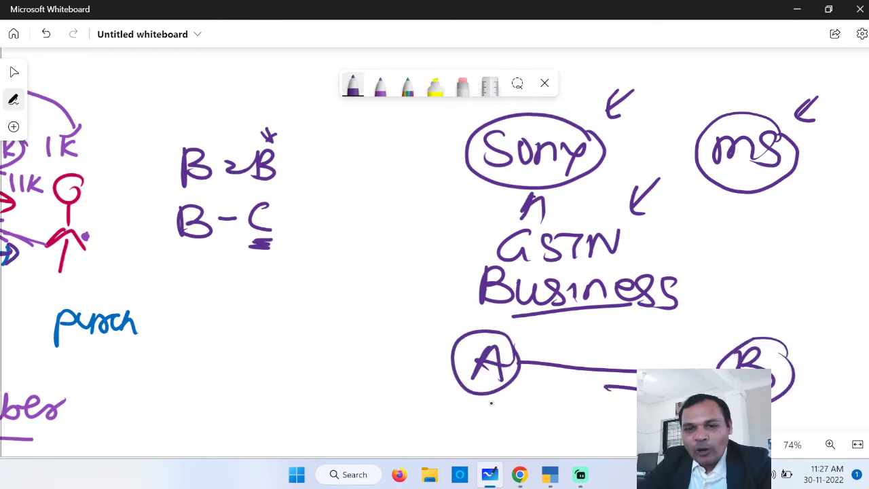
left_click_drag(479, 425, 517, 410)
mouse_move(776, 427)
left_mouse_down()
mouse_move(788, 408)
mouse_move(800, 421)
left_mouse_up()
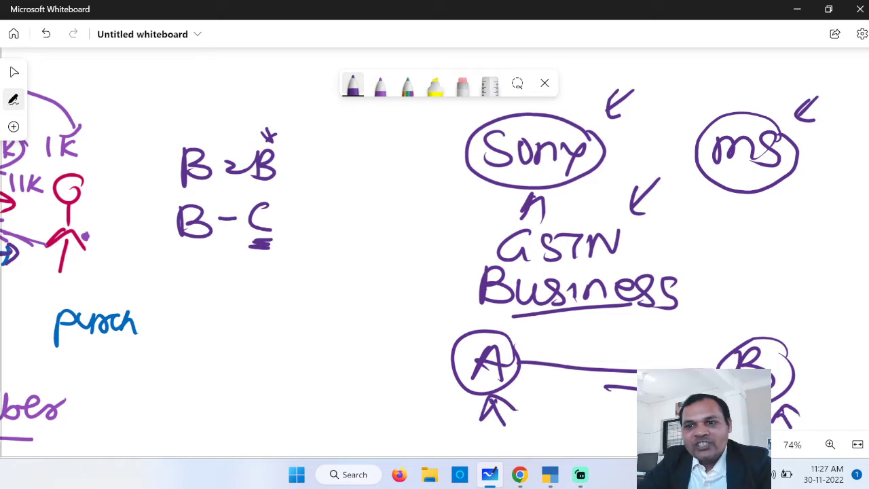
mouse_move(632, 392)
left_mouse_down()
mouse_move(567, 393)
mouse_move(607, 395)
mouse_move(574, 440)
left_mouse_up()
left_click_drag(572, 411, 574, 439)
left_click_drag(618, 420, 639, 436)
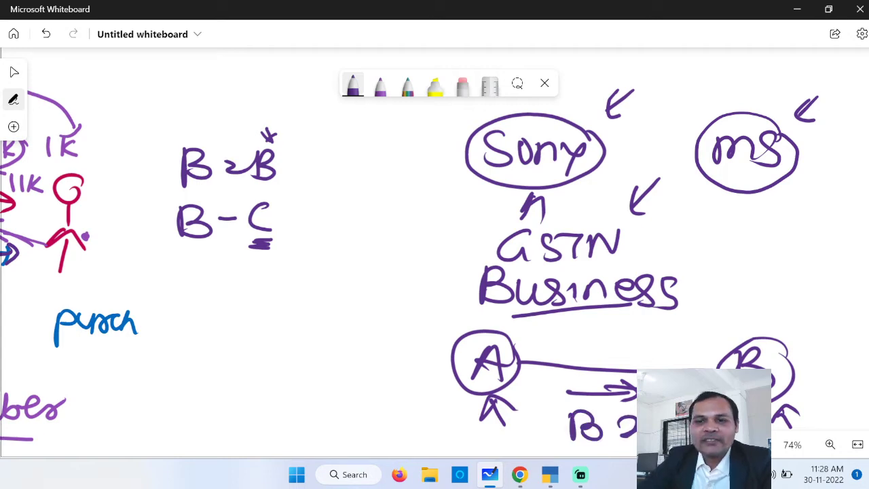
- Below the A-to-B example, draw an arrow from a circled "Sony" to a circled "SMS" marked "GST X"
scroll(847, 354, "down", 8)
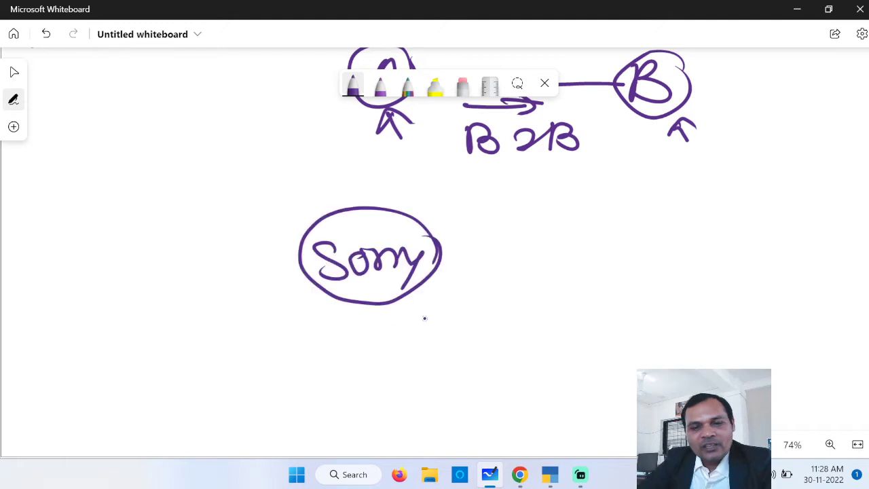
left_click_drag(450, 259, 582, 259)
left_click_drag(563, 246, 558, 277)
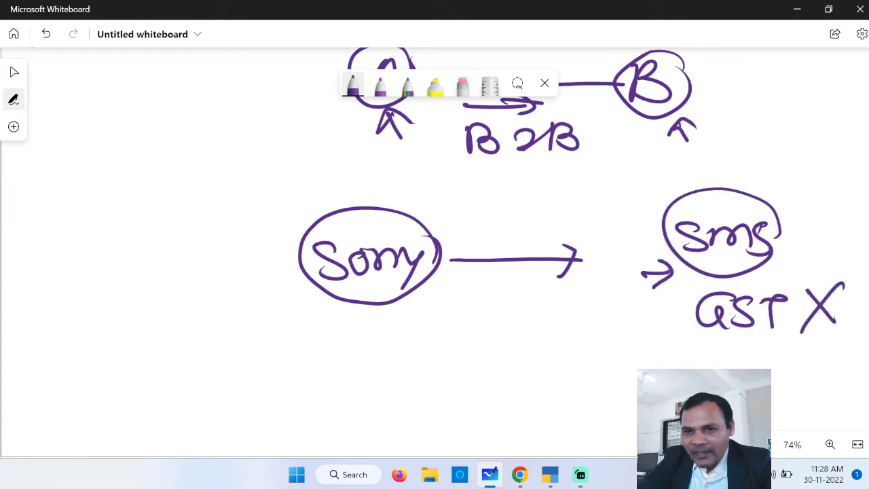
- Handwrite "B 2 C" below the arrow from "Sony" to "SMS"
left_click_drag(432, 332, 431, 372)
left_click_drag(433, 332, 430, 372)
left_click_drag(489, 338, 541, 370)
left_click_drag(567, 338, 578, 366)
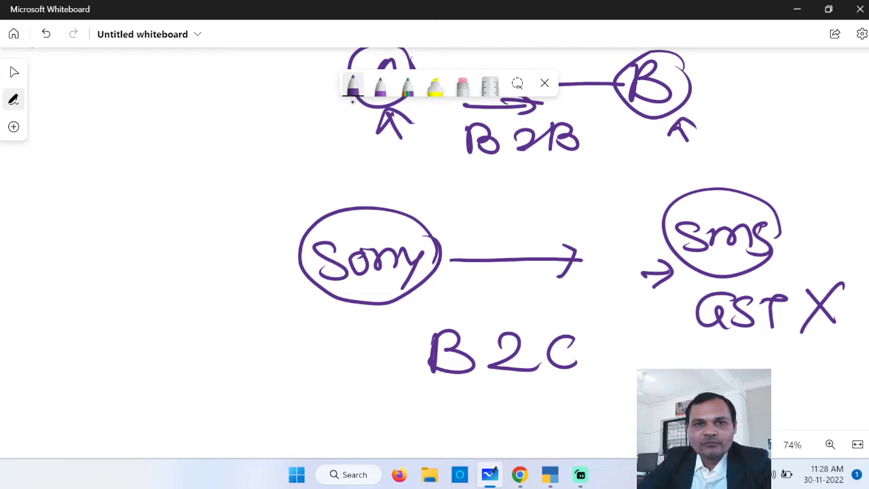
- Change the pen colour to crimson, underline "SMS", "GST X" and "B 2 C", and handwrite "Customer" under "GST X"
left_click(353, 95)
left_click(336, 202)
left_click(626, 371)
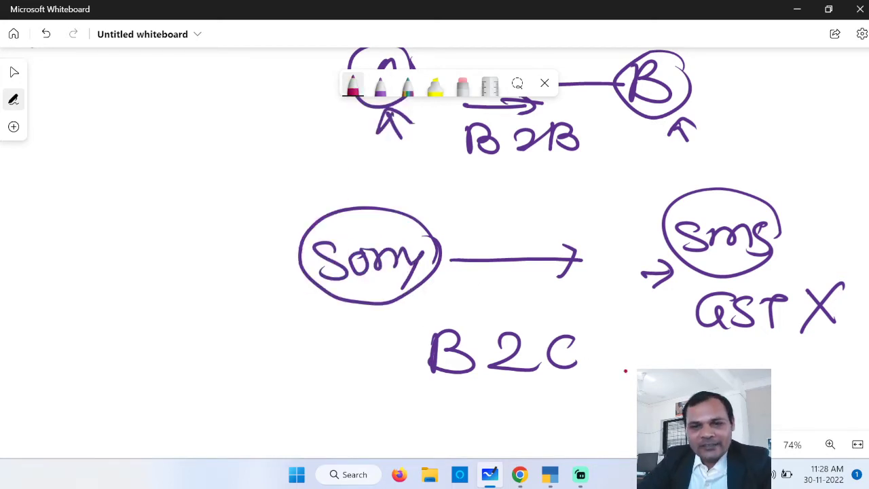
left_click_drag(687, 278, 710, 275)
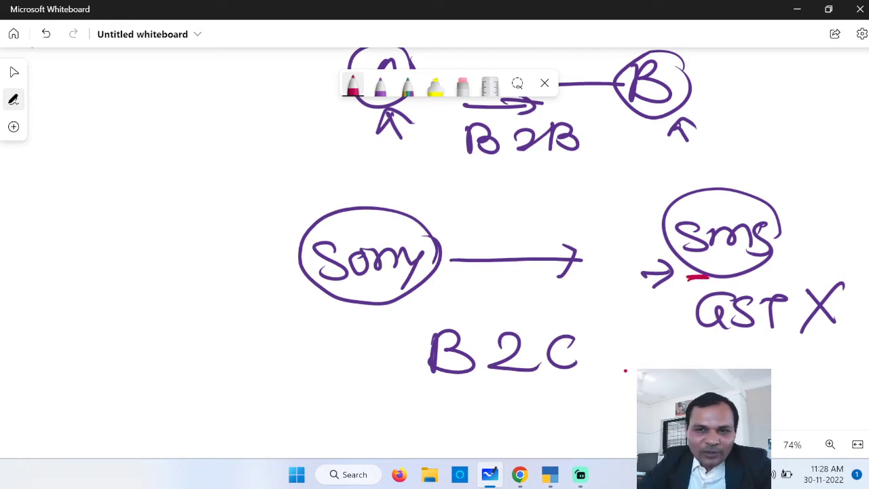
left_click_drag(710, 342, 838, 337)
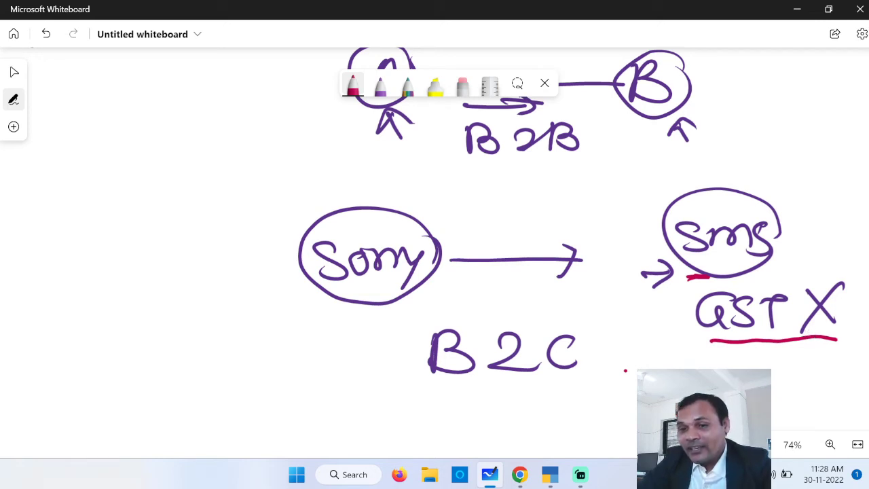
mouse_move(735, 363)
left_mouse_down()
mouse_move(705, 371)
mouse_move(853, 387)
mouse_move(862, 378)
mouse_move(868, 388)
left_mouse_up()
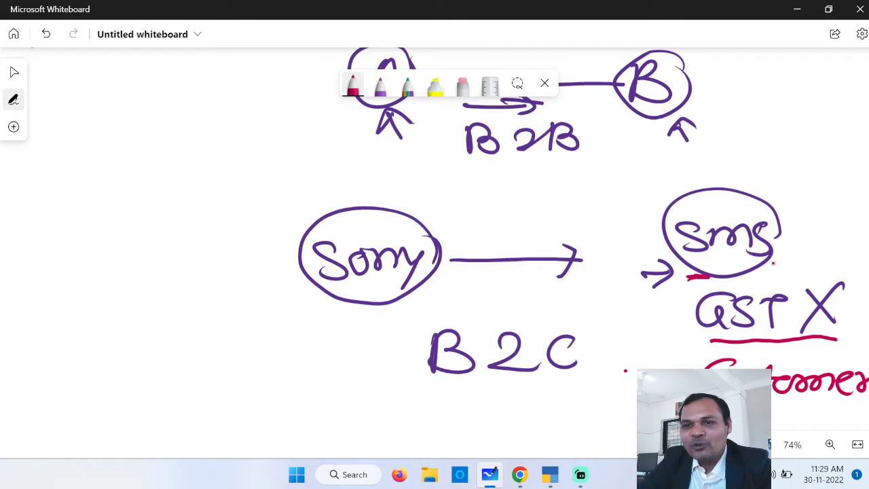
left_click_drag(452, 389, 532, 388)
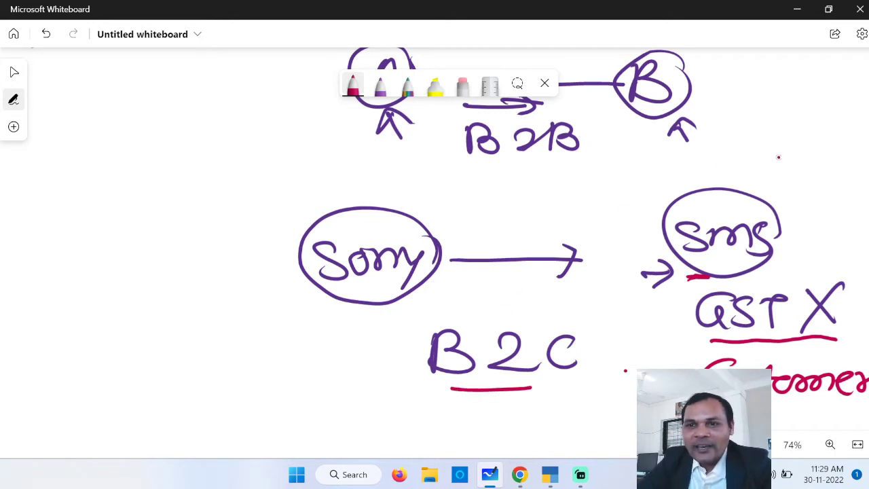
- Draw a crimson arrow pointing at the circled "SMS" and handwrite "B 2 B" above the Sony-to-SMS arrow
mouse_move(786, 159)
left_mouse_down()
mouse_move(758, 184)
mouse_move(775, 186)
left_mouse_up()
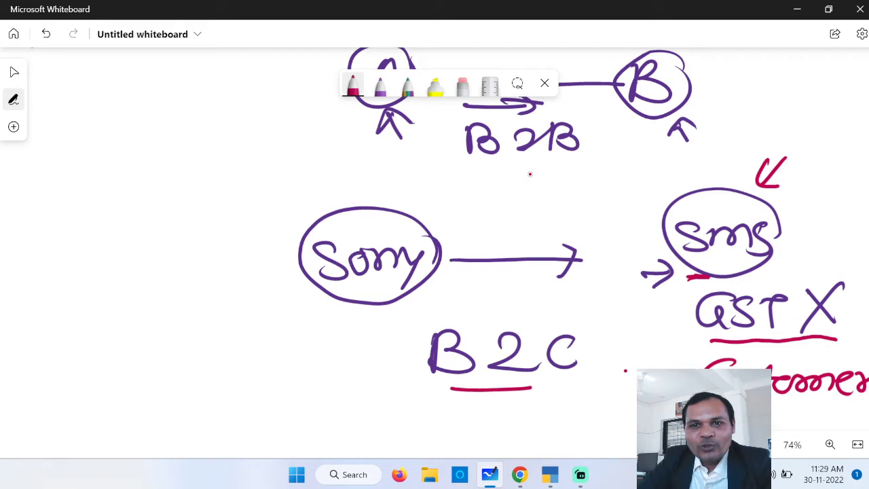
left_click_drag(521, 174, 521, 212)
left_click_drag(523, 175, 523, 210)
left_click_drag(568, 182, 599, 200)
left_click_drag(608, 178, 610, 208)
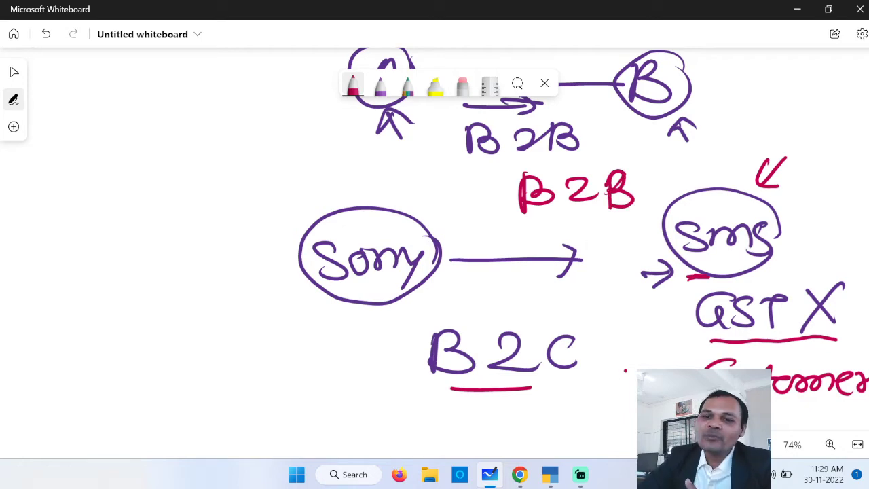
- In the blank space below "Customer", handwrite "Shop" with an arrow to "You" and label the arrow "Sales"
scroll(589, 316, "down", 3)
scroll(568, 262, "down", 4)
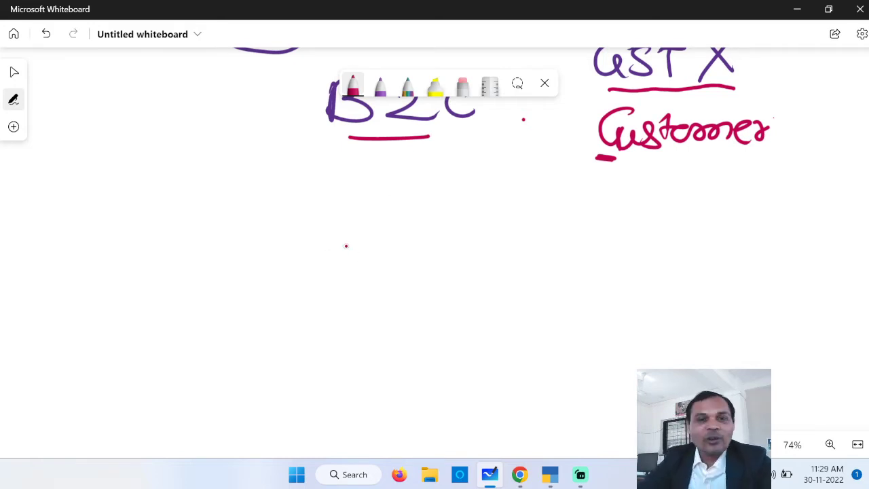
mouse_move(333, 234)
left_mouse_down()
mouse_move(311, 263)
mouse_move(360, 239)
mouse_move(372, 263)
left_mouse_up()
left_click_drag(388, 241, 404, 275)
mouse_move(402, 245)
left_mouse_down()
mouse_move(404, 255)
mouse_move(537, 246)
mouse_move(522, 267)
left_mouse_up()
mouse_move(642, 231)
left_mouse_down()
mouse_move(671, 239)
mouse_move(651, 285)
left_mouse_up()
left_click_drag(694, 242, 742, 262)
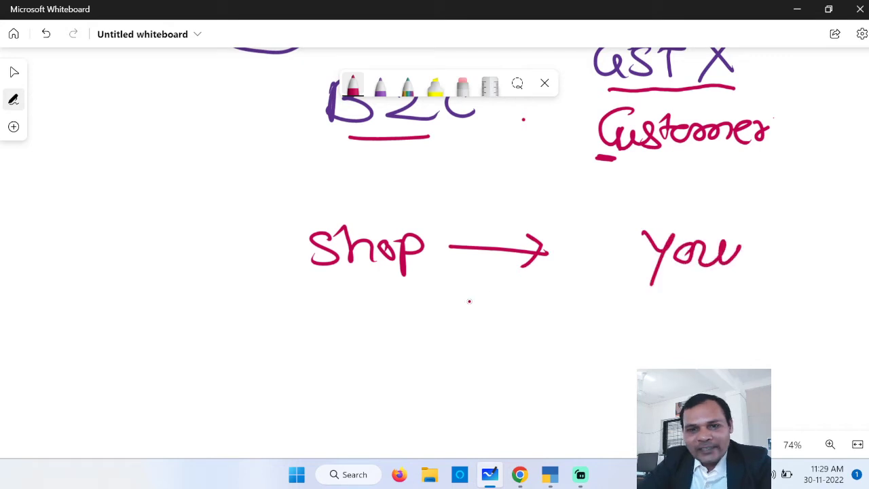
left_click_drag(468, 296, 569, 317)
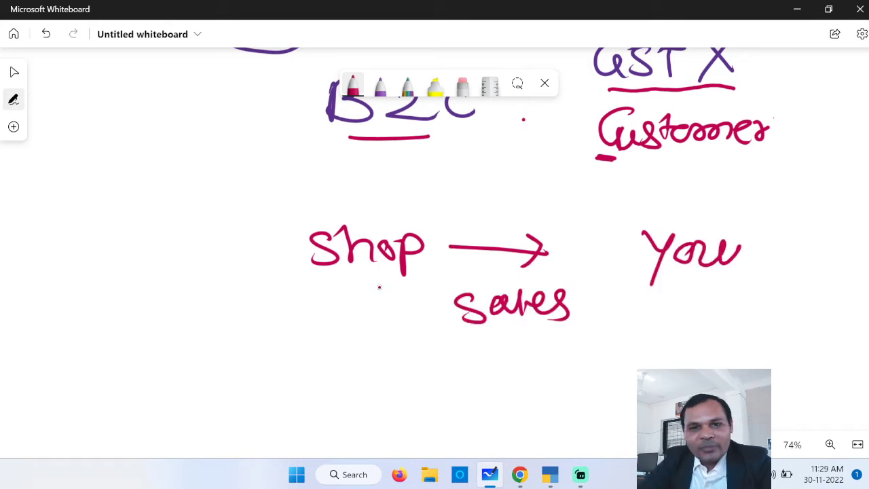
- Circle "Shop" with an arrow leading to "Sales", and handwrite "GST" with a tick above the circle
left_click_drag(378, 283, 431, 311)
left_click_drag(428, 201, 434, 216)
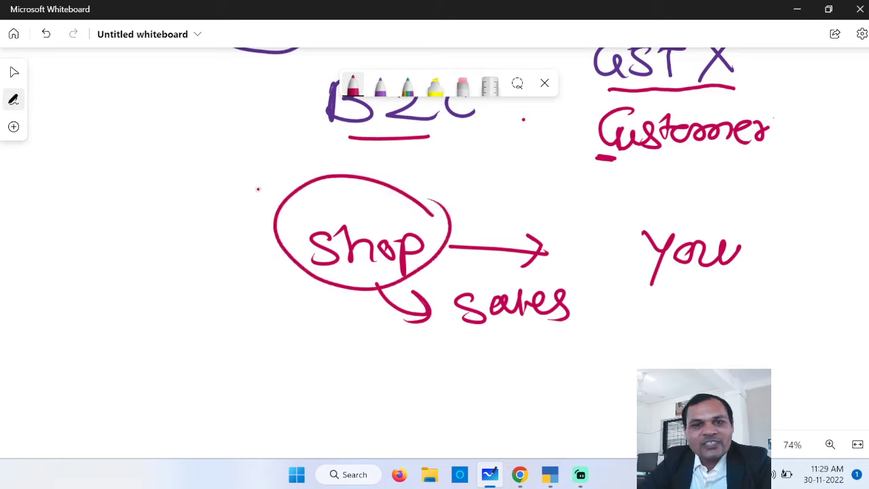
left_click_drag(252, 165, 258, 187)
mouse_move(292, 163)
left_mouse_down()
mouse_move(253, 197)
mouse_move(309, 182)
left_mouse_up()
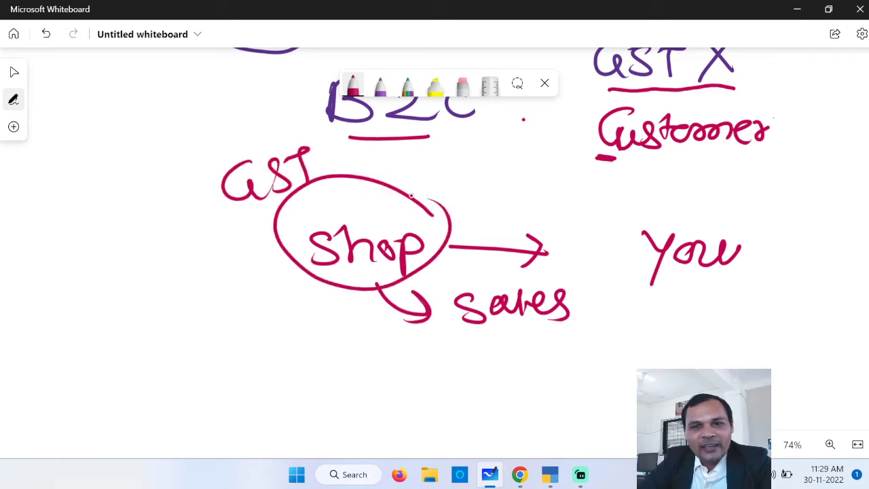
left_click_drag(359, 160, 384, 180)
left_click_drag(368, 180, 416, 155)
- Handwrite "GST X" above "You" in the shop example
mouse_move(718, 180)
left_mouse_down()
mouse_move(693, 199)
mouse_move(736, 216)
left_mouse_up()
left_click_drag(753, 193, 779, 192)
left_click_drag(767, 193, 766, 218)
mouse_move(805, 193)
left_mouse_down()
mouse_move(830, 220)
mouse_move(828, 201)
mouse_move(806, 221)
left_mouse_up()
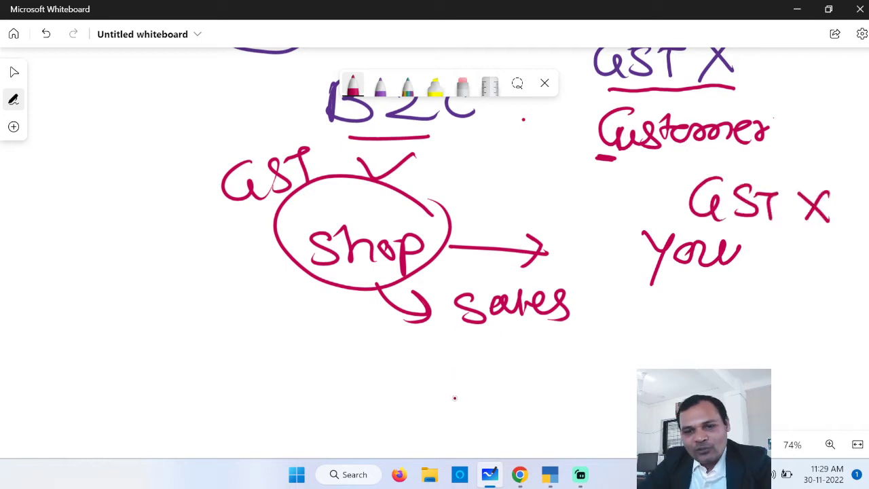
- Handwrite "B 2 C" below "Sales" in the shop example
left_click_drag(481, 370, 486, 406)
left_click_drag(482, 372, 486, 405)
left_click_drag(551, 372, 595, 396)
mouse_move(633, 358)
left_mouse_down()
mouse_move(619, 356)
mouse_move(636, 389)
left_mouse_up()
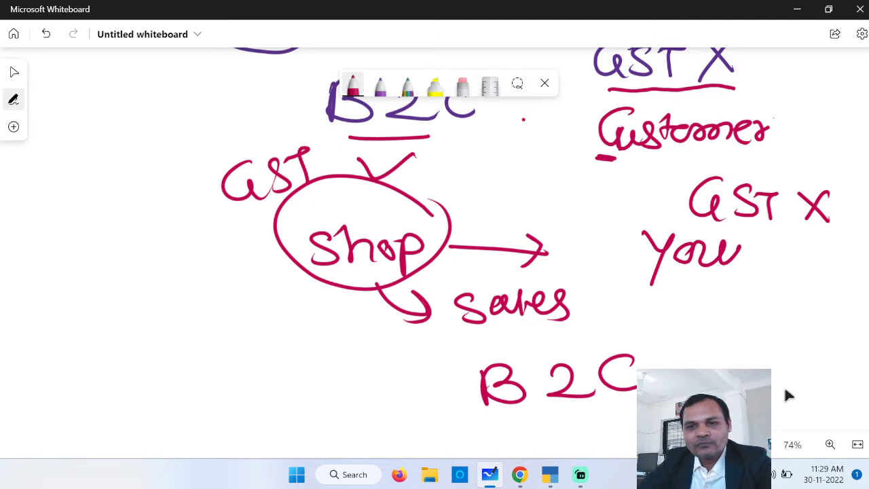
- In the blank space below "B 2 C", handwrite "Shop" with an arrow leading to a second "Shop"
scroll(786, 391, "down", 3)
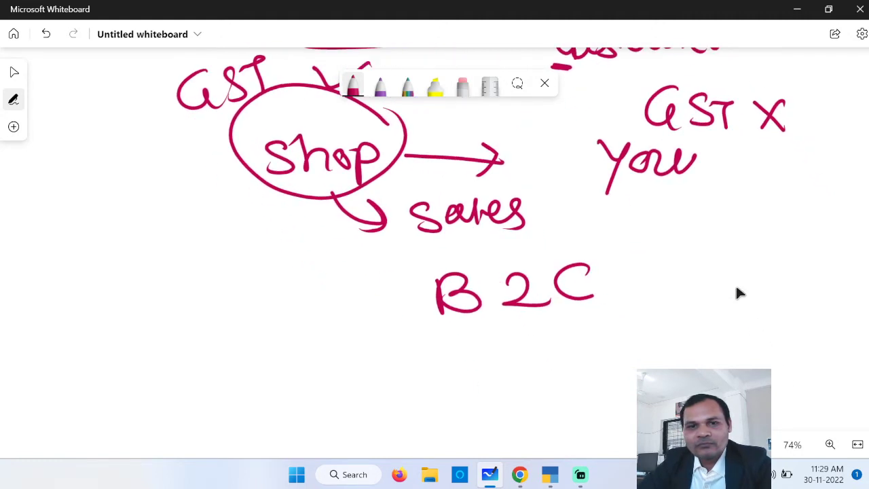
left_click_drag(739, 292, 691, 70)
mouse_move(291, 219)
left_mouse_down()
mouse_move(264, 227)
mouse_move(262, 246)
left_mouse_up()
mouse_move(315, 209)
left_mouse_down()
mouse_move(351, 237)
mouse_move(360, 221)
mouse_move(384, 219)
mouse_move(379, 239)
left_mouse_up()
left_click_drag(454, 228, 547, 228)
left_click_drag(523, 209, 522, 241)
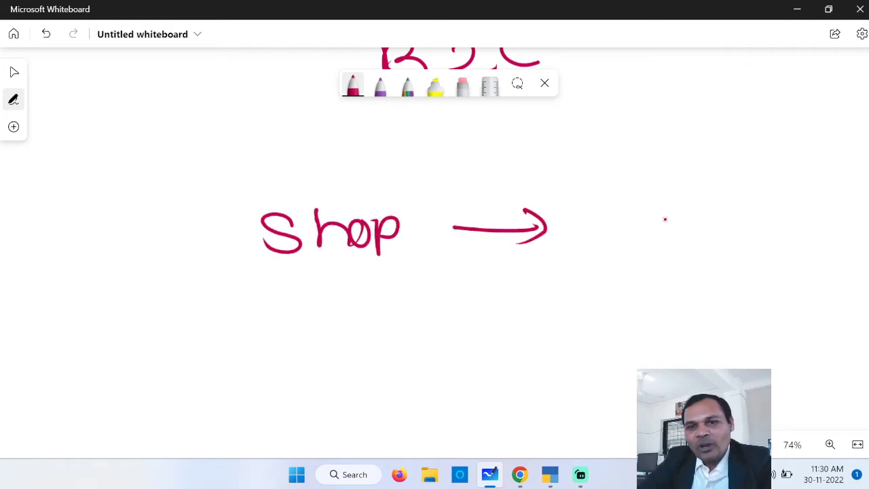
left_click_drag(677, 209, 651, 243)
left_click_drag(690, 201, 713, 241)
left_click_drag(731, 218, 727, 219)
left_click_drag(743, 210, 752, 234)
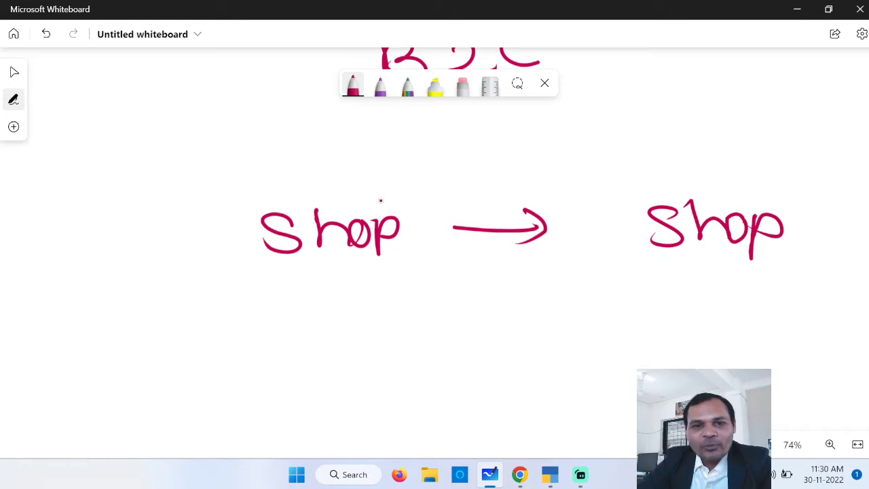
- Circle the first "Shop" and handwrite "Comp" above it with an arrow pointing to the circle
mouse_move(384, 201)
left_mouse_down()
mouse_move(252, 200)
mouse_move(252, 272)
mouse_move(428, 199)
left_mouse_up()
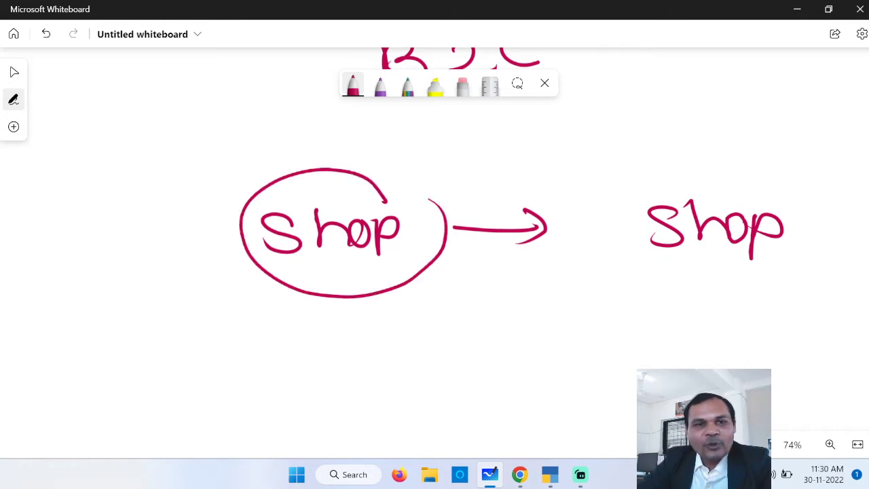
left_click_drag(90, 99, 87, 150)
mouse_move(110, 115)
left_mouse_down()
mouse_move(179, 121)
mouse_move(193, 95)
left_mouse_up()
left_click_drag(199, 118, 285, 169)
left_click_drag(258, 132, 242, 174)
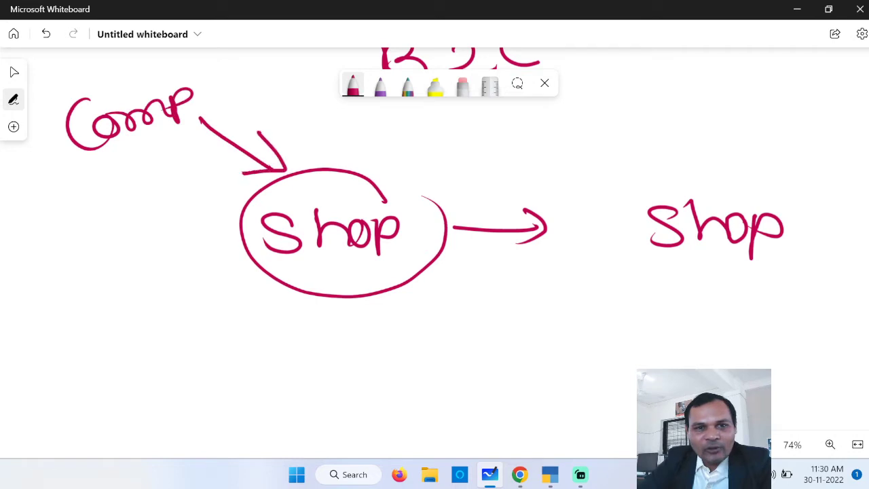
- Draw extra branch lines from the circled "Shop" and handwrite "Retailer" above and below the second "Shop"
mouse_move(438, 211)
left_mouse_down()
mouse_move(603, 176)
mouse_move(487, 272)
mouse_move(508, 296)
left_mouse_up()
left_click_drag(437, 271, 477, 412)
mouse_move(678, 109)
left_mouse_down()
mouse_move(679, 168)
mouse_move(725, 125)
mouse_move(725, 147)
left_mouse_up()
mouse_move(733, 105)
left_mouse_down()
mouse_move(742, 144)
mouse_move(792, 144)
left_mouse_up()
mouse_move(795, 110)
left_mouse_down()
mouse_move(799, 147)
mouse_move(849, 147)
mouse_move(868, 134)
left_mouse_up()
left_click_drag(594, 270, 601, 323)
mouse_move(599, 275)
left_mouse_down()
mouse_move(611, 299)
mouse_move(642, 313)
mouse_move(669, 306)
left_mouse_up()
mouse_move(689, 275)
left_mouse_down()
mouse_move(678, 299)
mouse_move(790, 317)
left_mouse_up()
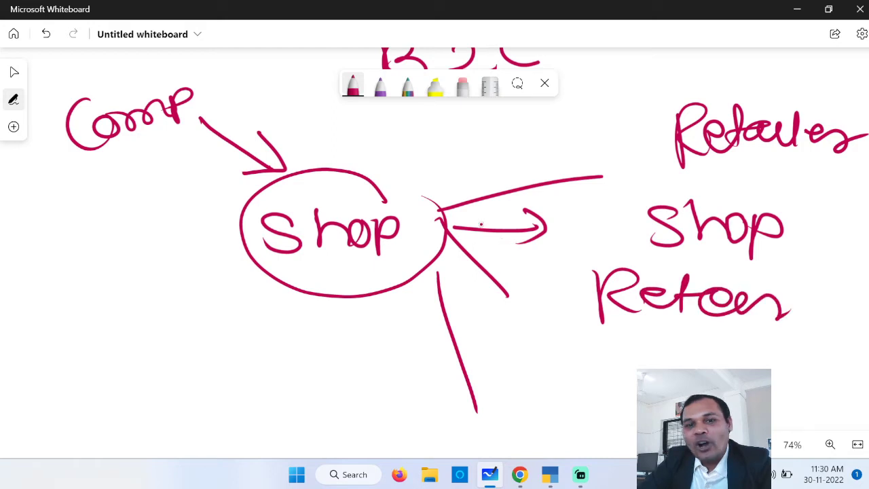
- With the purple pen, handwrite "Sales" below "Comp" and draw an arrow beneath it towards the circled "Shop"
left_click(380, 85)
mouse_move(139, 156)
left_mouse_down()
mouse_move(122, 183)
mouse_move(176, 182)
left_mouse_up()
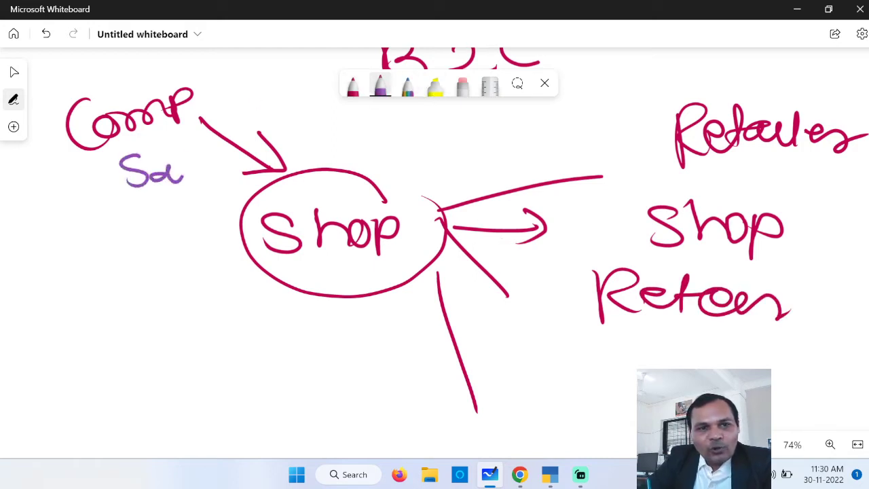
left_click_drag(185, 151, 192, 182)
mouse_move(195, 172)
left_mouse_down()
mouse_move(216, 167)
mouse_move(223, 178)
left_mouse_up()
mouse_move(225, 182)
left_mouse_down()
mouse_move(235, 165)
mouse_move(243, 168)
left_mouse_up()
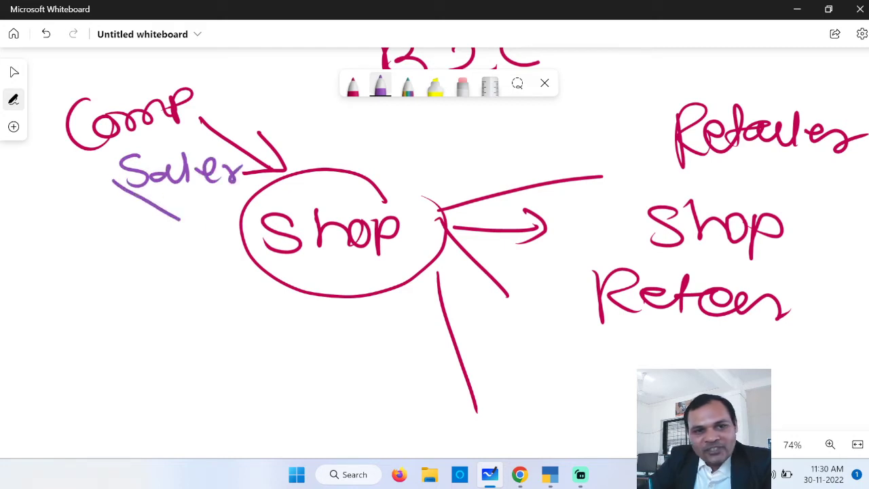
left_click_drag(112, 179, 207, 232)
mouse_move(187, 204)
left_mouse_down()
mouse_move(184, 238)
mouse_move(176, 239)
left_mouse_up()
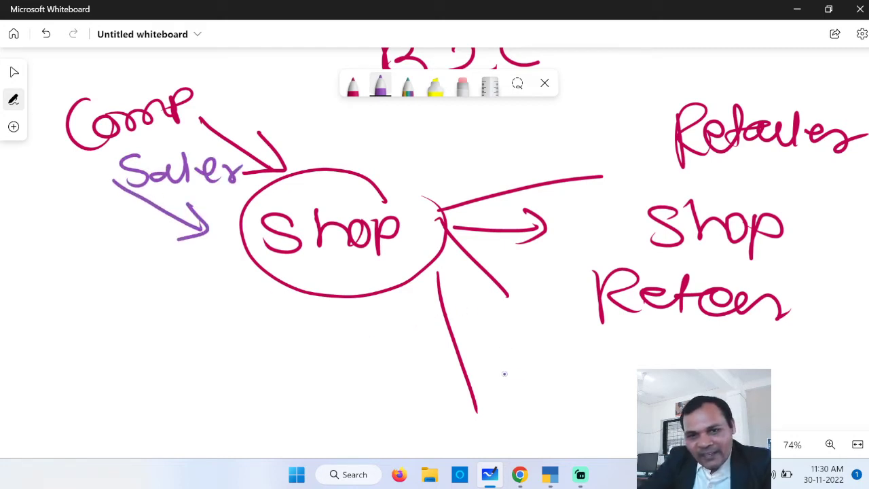
- Draw a short line beside the lowest branch and place ticks by "Comp" and the circled "Shop"
left_click_drag(504, 374, 566, 368)
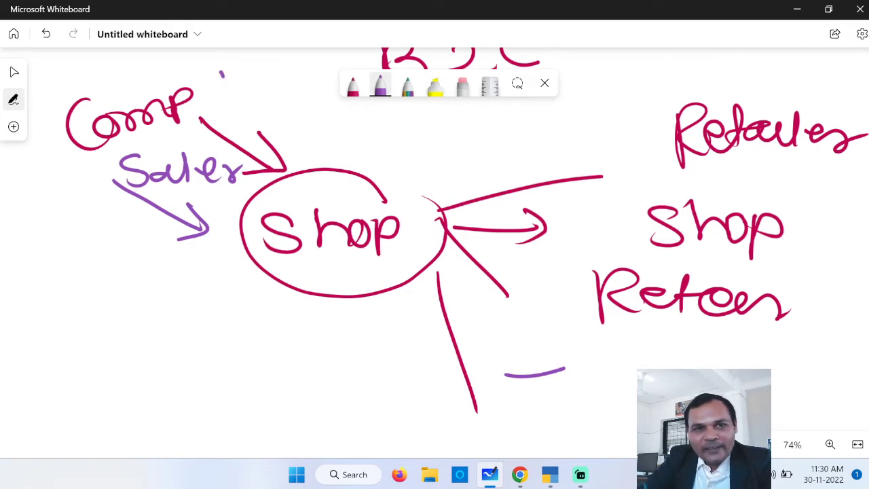
left_click_drag(221, 71, 270, 70)
left_click_drag(384, 163, 426, 175)
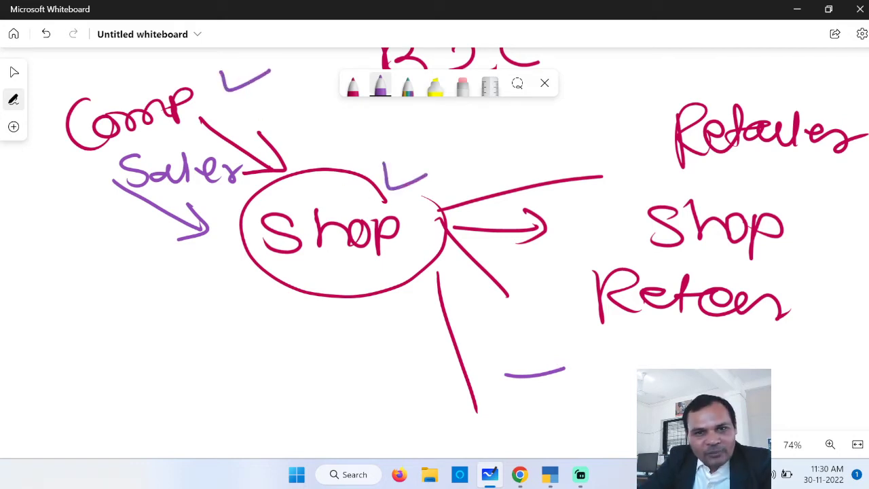
- Draw a stroke down from "Sales" and handwrite an underlined "B2B" below it
left_click_drag(93, 181, 143, 224)
left_click_drag(99, 185, 133, 222)
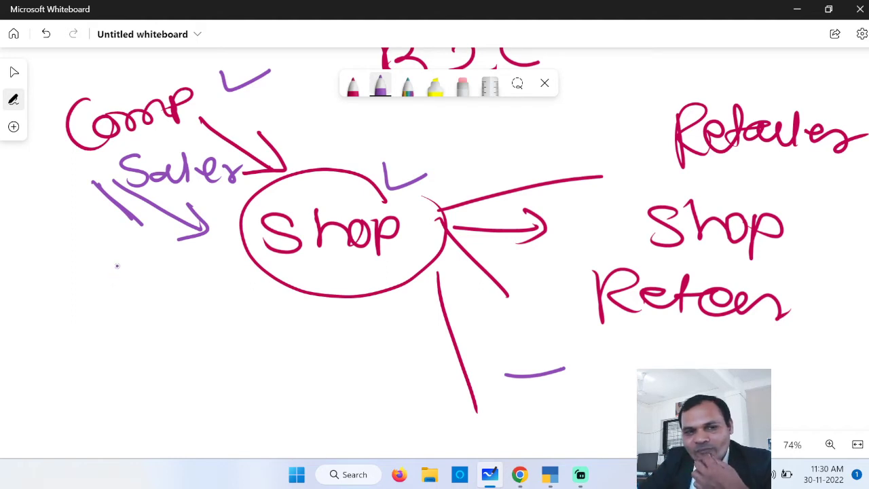
left_click_drag(68, 238, 69, 275)
left_click_drag(70, 239, 73, 270)
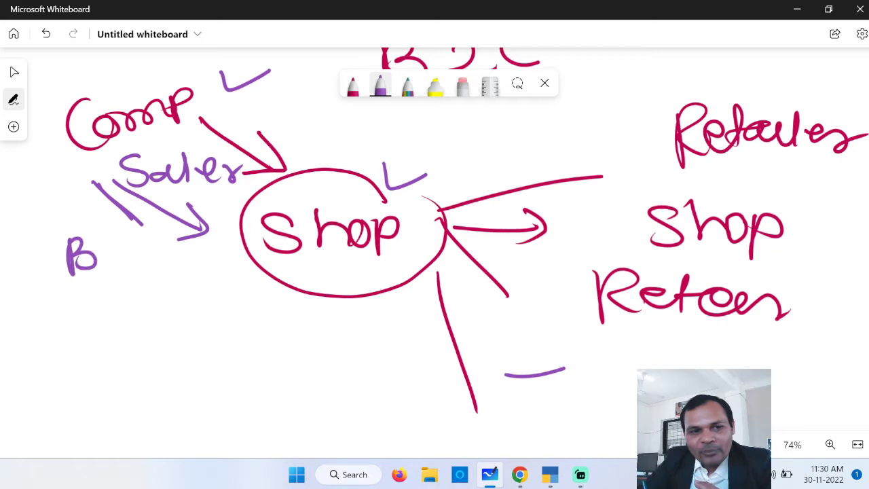
mouse_move(102, 245)
left_mouse_down()
mouse_move(144, 236)
mouse_move(145, 268)
left_mouse_up()
left_click_drag(145, 239, 147, 266)
left_click_drag(78, 282, 173, 273)
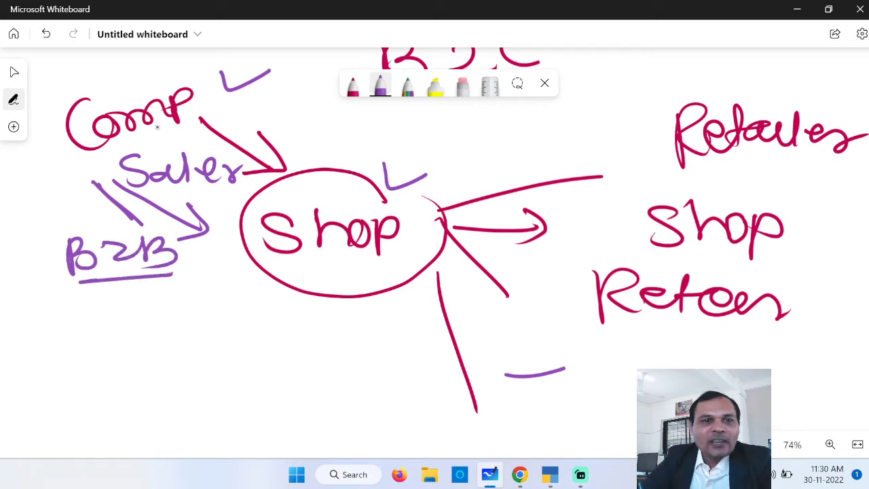
- Underline "Comp" and draw small arrows above the circled "Shop" text and below the underlined "B2B"
left_click_drag(103, 142, 230, 112)
left_click_drag(319, 182, 347, 197)
left_click_drag(339, 175, 327, 199)
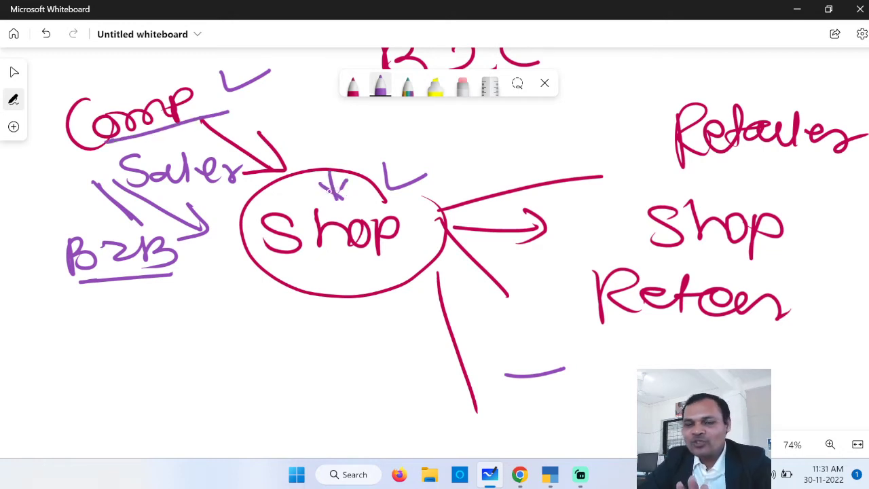
left_click_drag(99, 319, 122, 307)
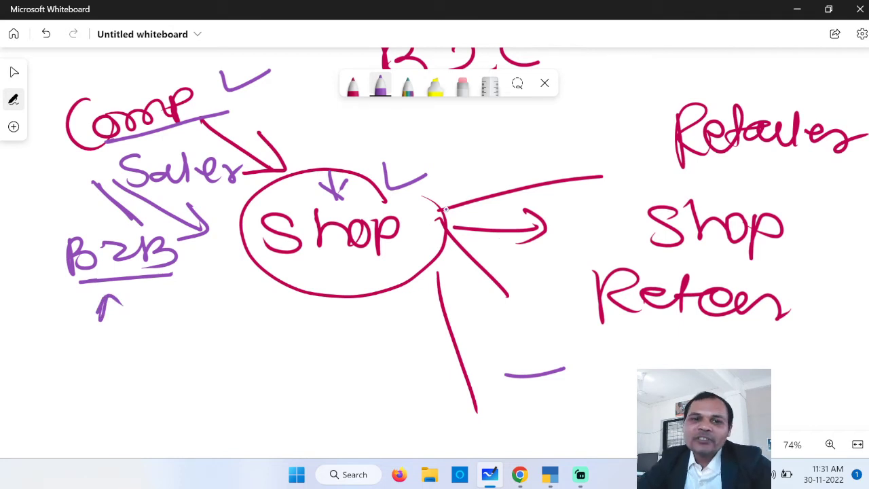
- Trace an arrow to the upper "Retailer", tick that retailer, and label the arrow "B2B"
left_click_drag(443, 209, 642, 161)
left_click_drag(786, 83, 833, 82)
left_click_drag(509, 148, 514, 169)
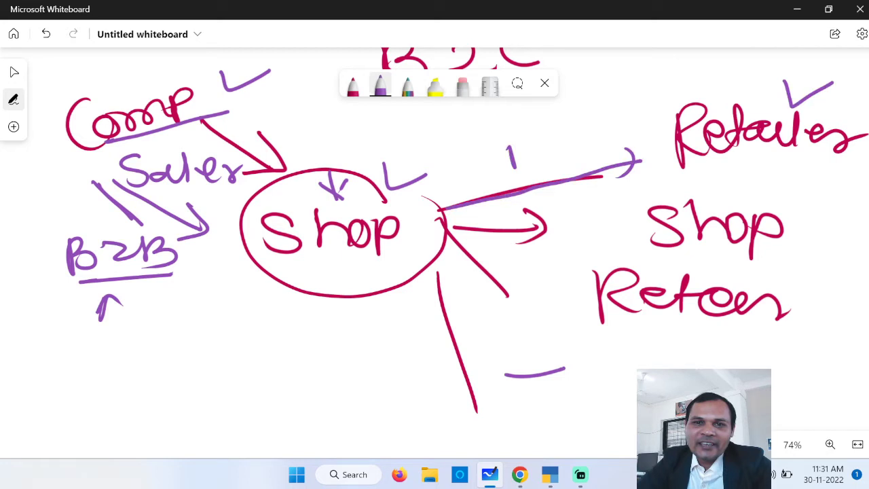
left_click_drag(511, 136, 515, 164)
left_click_drag(542, 134, 572, 156)
left_click_drag(578, 127, 581, 154)
left_click_drag(579, 126, 583, 150)
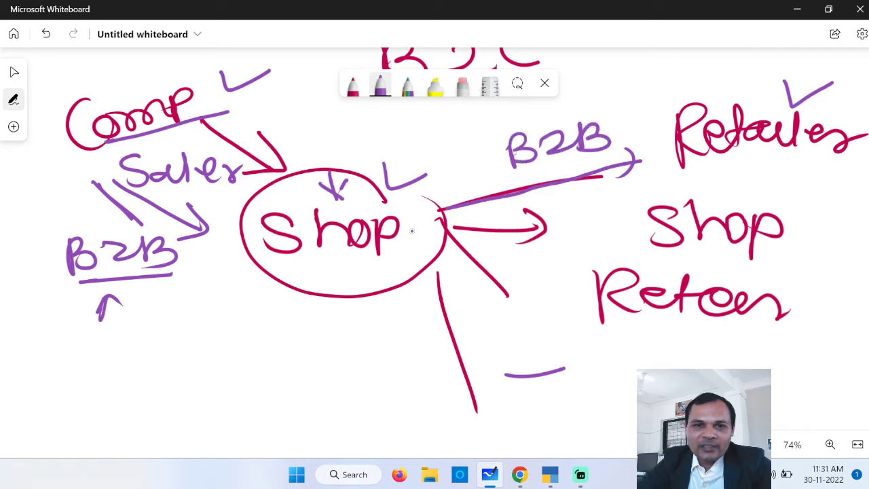
- Label the branches to the second "Shop" and the lower "Retailer" as "B2C" and mark both buyers with an X
left_click(412, 233)
left_click_drag(466, 230, 554, 241)
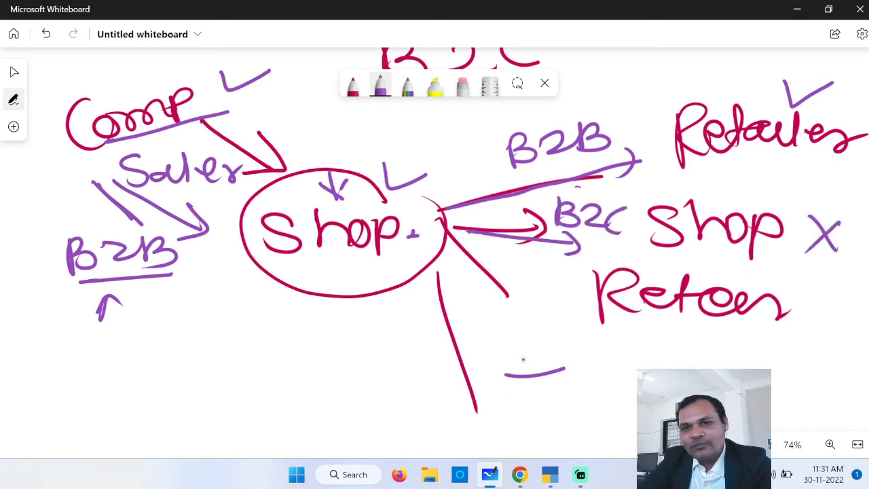
left_click_drag(582, 344, 764, 368)
left_click_drag(790, 339, 815, 380)
left_click_drag(824, 356, 775, 376)
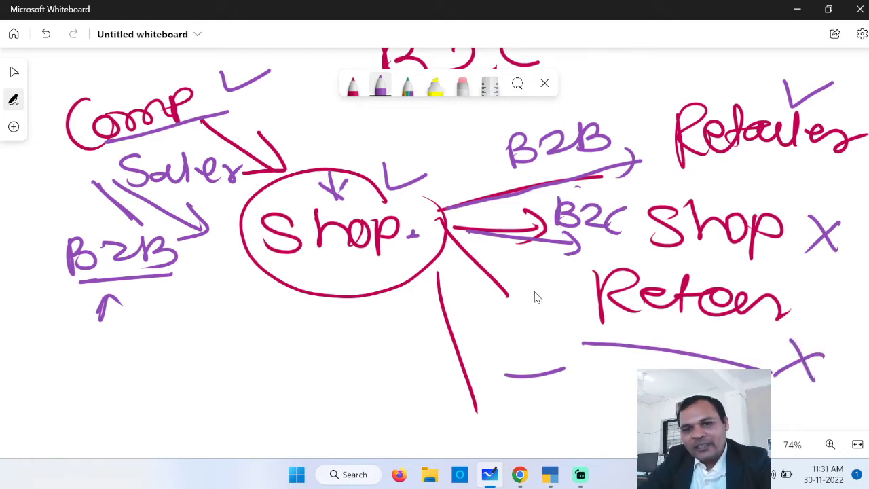
left_click_drag(507, 283, 503, 309)
mouse_move(508, 284)
left_mouse_down()
mouse_move(511, 307)
mouse_move(555, 291)
mouse_move(561, 307)
left_mouse_up()
left_click_drag(589, 288, 588, 316)
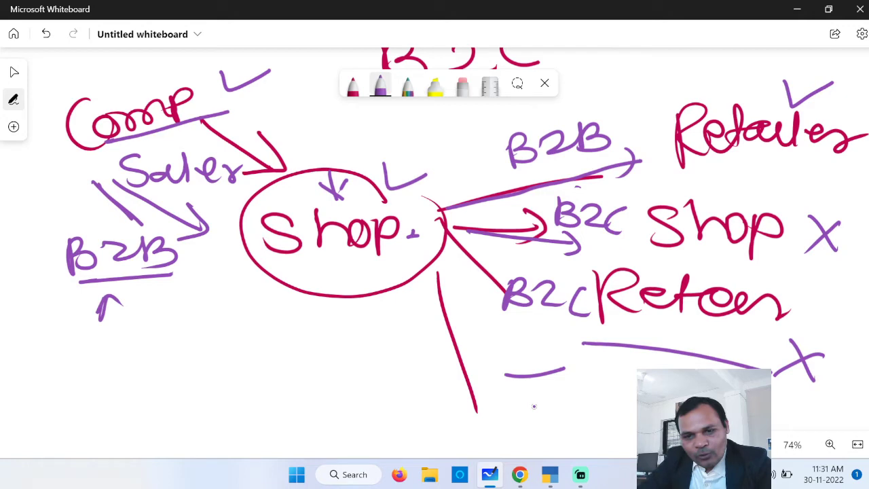
- Handwrite "R" with a stick figure at the end of the lowest branch and label that branch "B2C"
left_click_drag(534, 406, 565, 422)
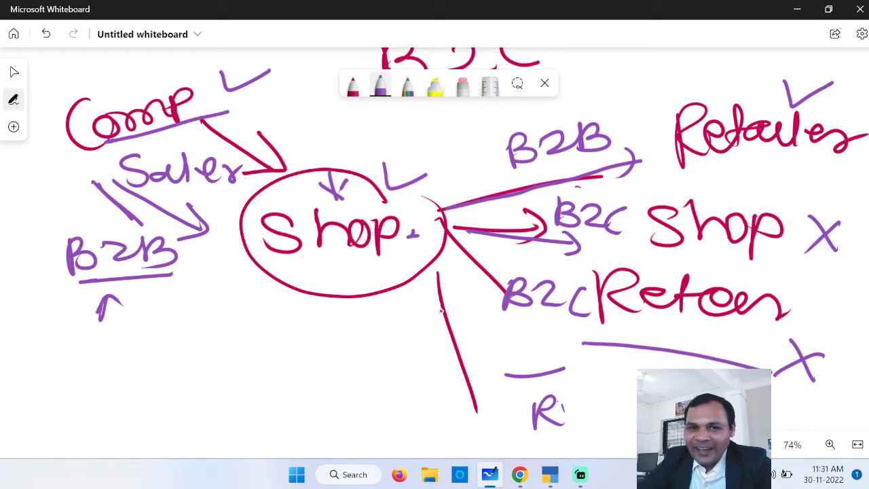
left_click_drag(441, 316, 439, 283)
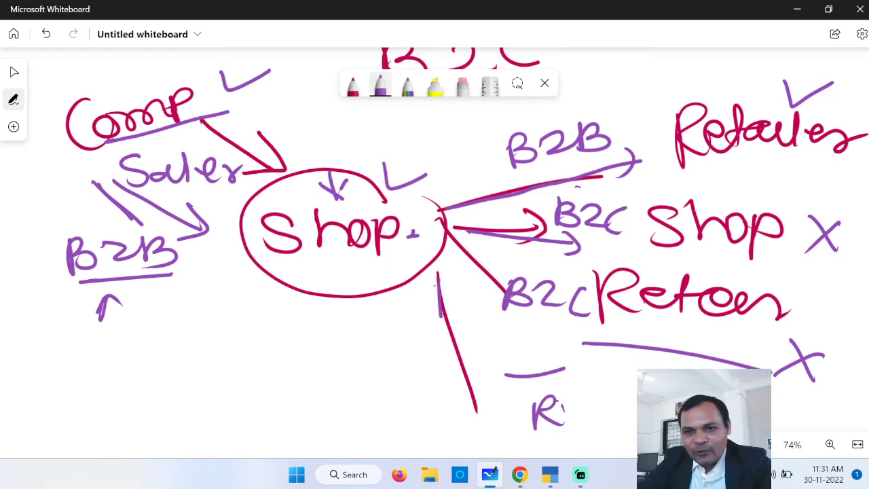
mouse_move(595, 386)
left_mouse_down()
mouse_move(590, 410)
mouse_move(598, 425)
left_mouse_up()
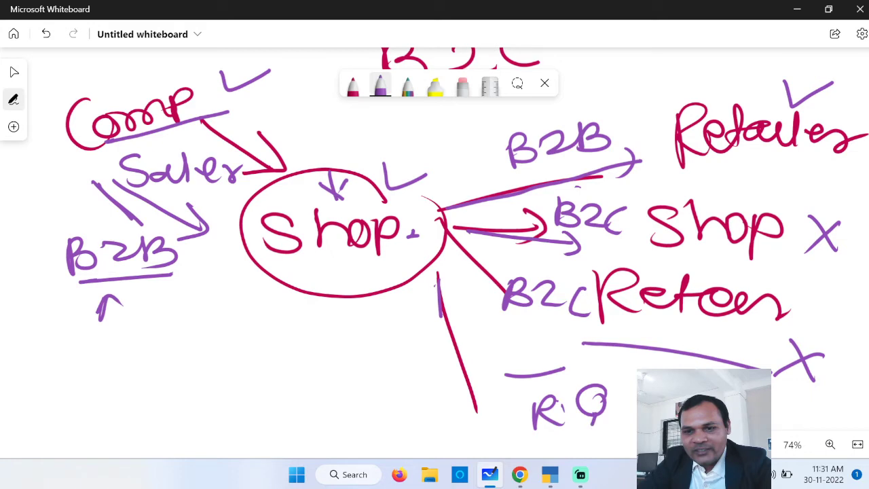
left_click_drag(592, 416, 572, 446)
mouse_move(428, 343)
left_mouse_down()
mouse_move(411, 371)
mouse_move(500, 362)
left_mouse_up()
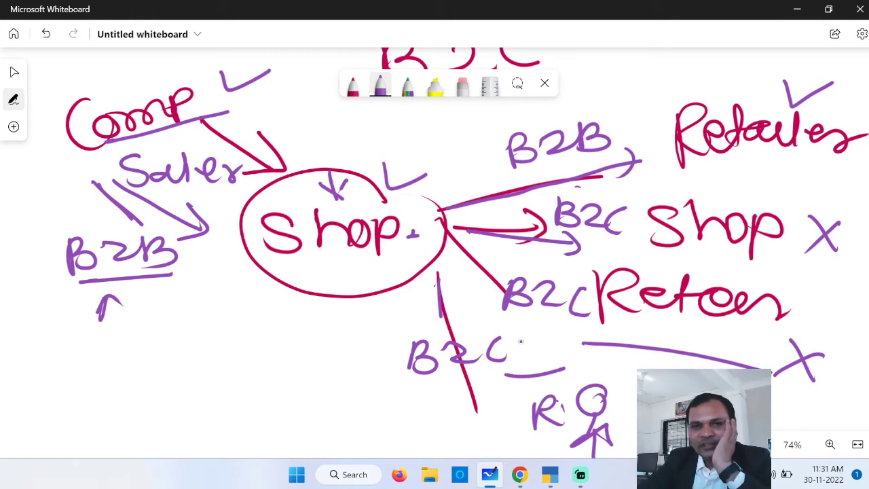
- Handwrite an underlined "Sales" in the blank space below the shop diagram
scroll(591, 377, "down", 1)
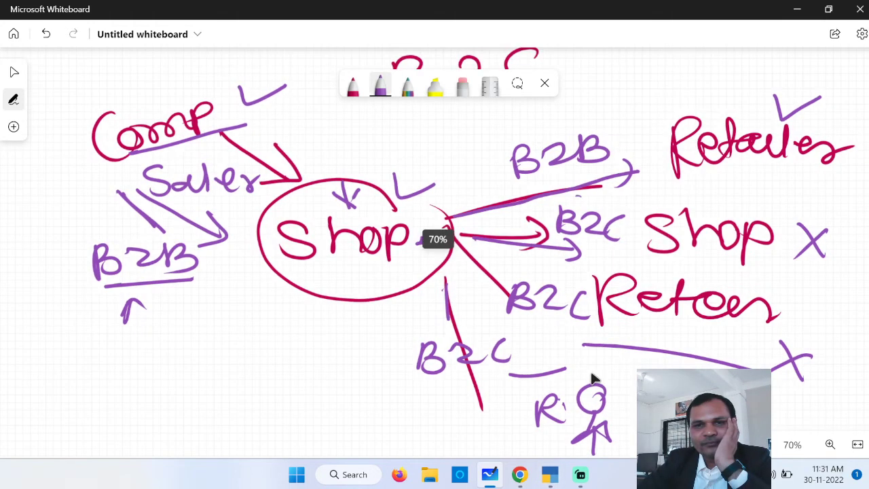
scroll(590, 377, "down", 4)
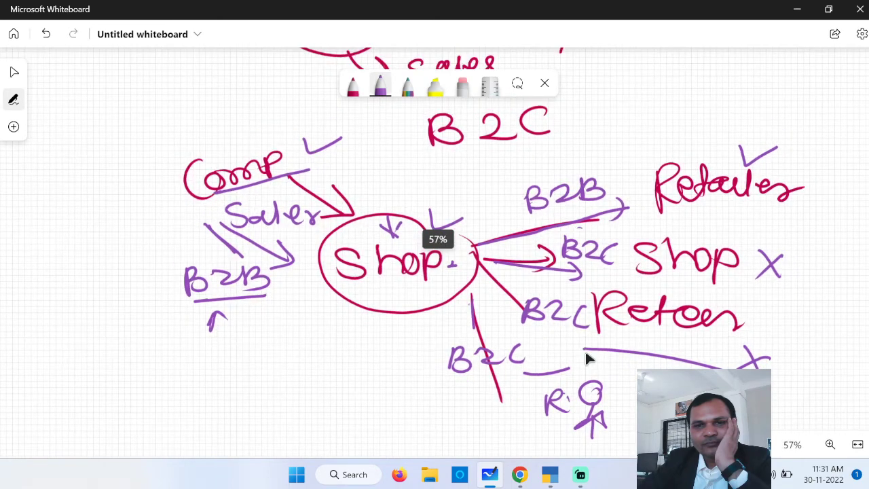
scroll(590, 355, "up", 2)
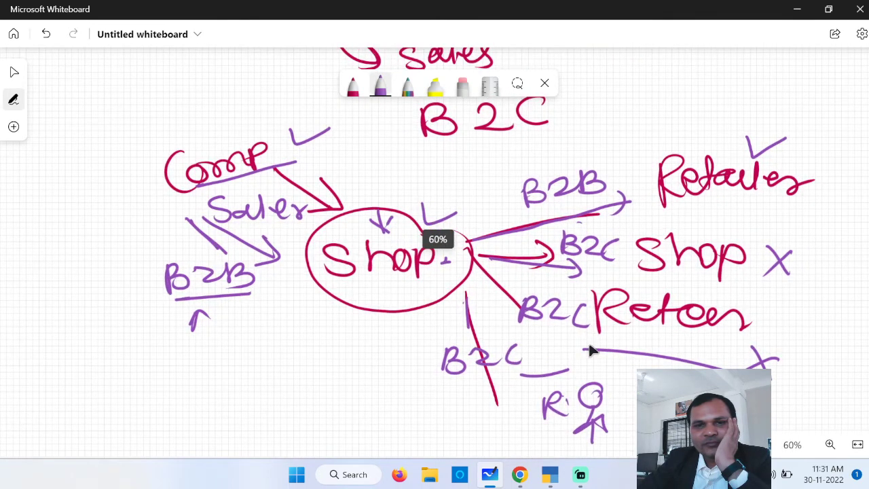
scroll(591, 350, "down", 3)
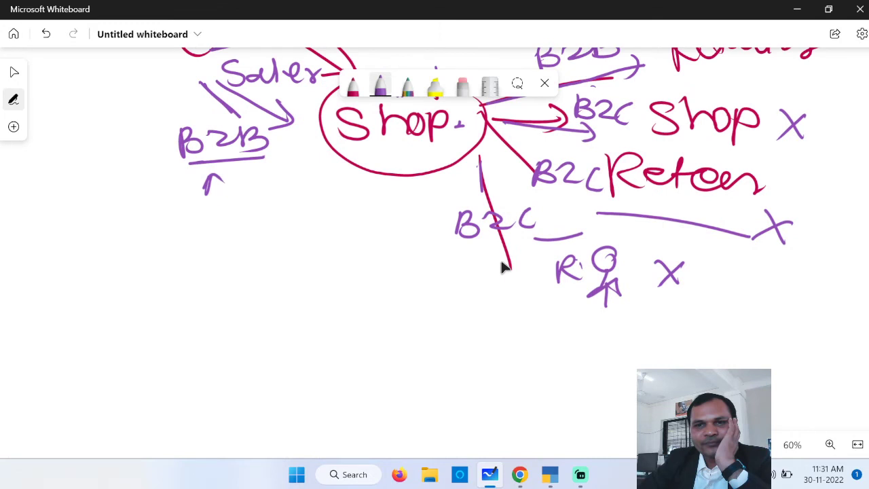
scroll(196, 225, "down", 4)
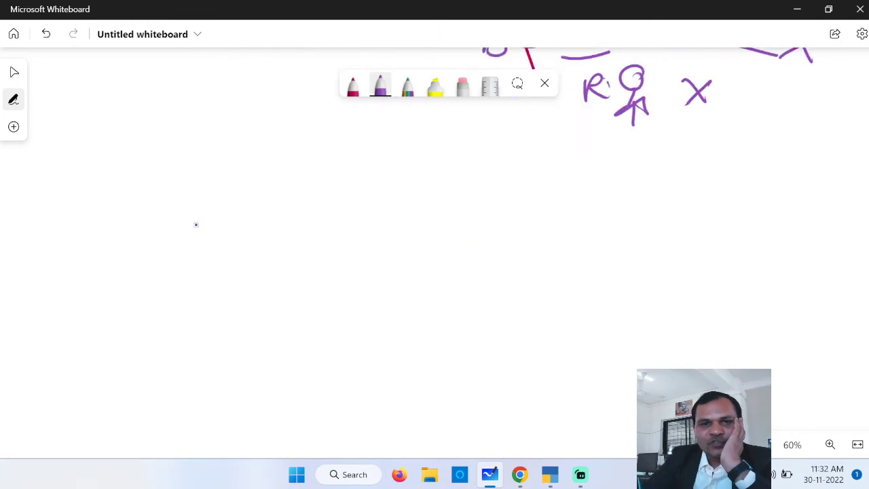
mouse_move(196, 178)
left_mouse_down()
mouse_move(213, 196)
mouse_move(177, 189)
left_mouse_up()
mouse_move(226, 195)
left_mouse_down()
mouse_move(217, 187)
mouse_move(258, 171)
mouse_move(319, 191)
mouse_move(334, 183)
mouse_move(338, 203)
left_mouse_up()
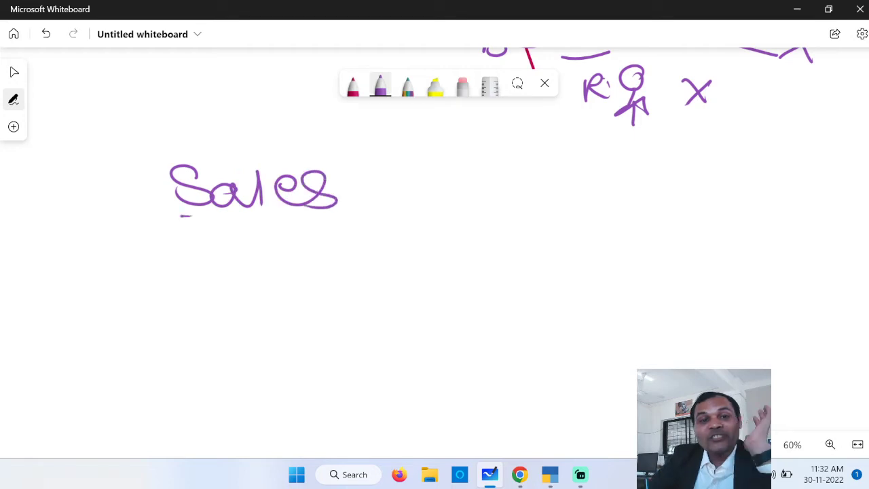
left_click_drag(181, 216, 324, 218)
- Handwrite "GSTR -1" beside the underlined "Sales" with the 1 circled, and draw a curved arrow pointing to "Sales"
left_click_drag(449, 134, 457, 171)
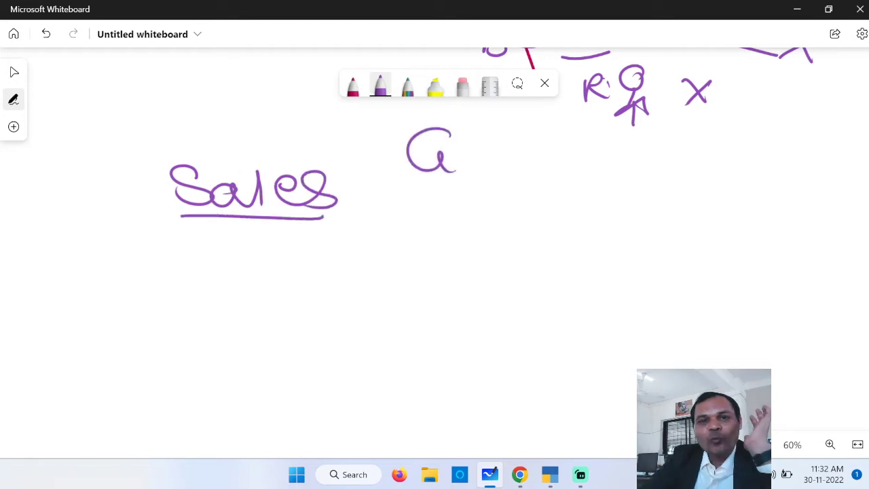
left_click_drag(489, 136, 465, 165)
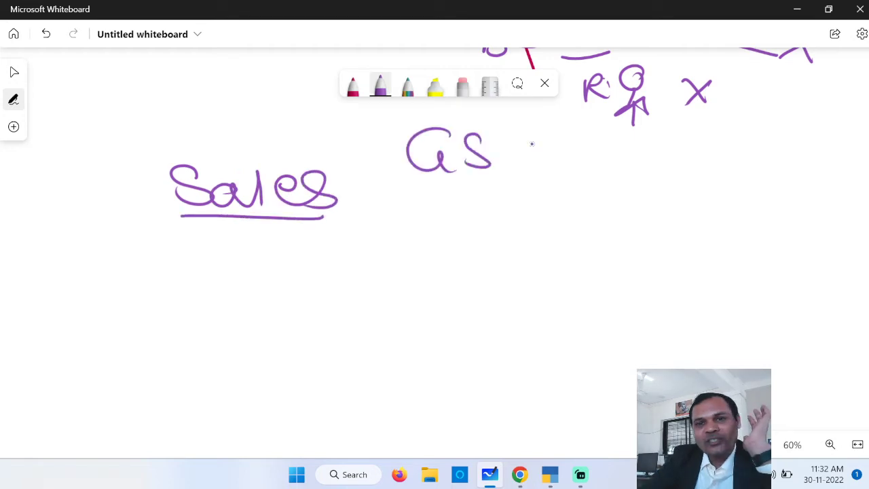
left_click_drag(503, 134, 533, 131)
left_click_drag(514, 133, 515, 170)
left_click_drag(528, 168, 559, 168)
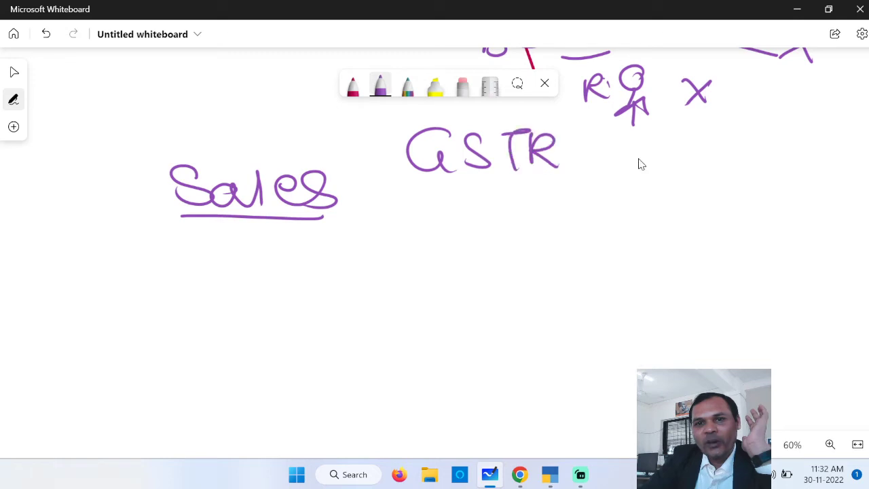
left_click_drag(623, 147, 626, 174)
left_click_drag(593, 157, 645, 140)
mouse_move(335, 115)
left_mouse_down()
mouse_move(77, 140)
mouse_move(73, 164)
mouse_move(126, 185)
left_mouse_up()
left_click_drag(119, 161, 115, 199)
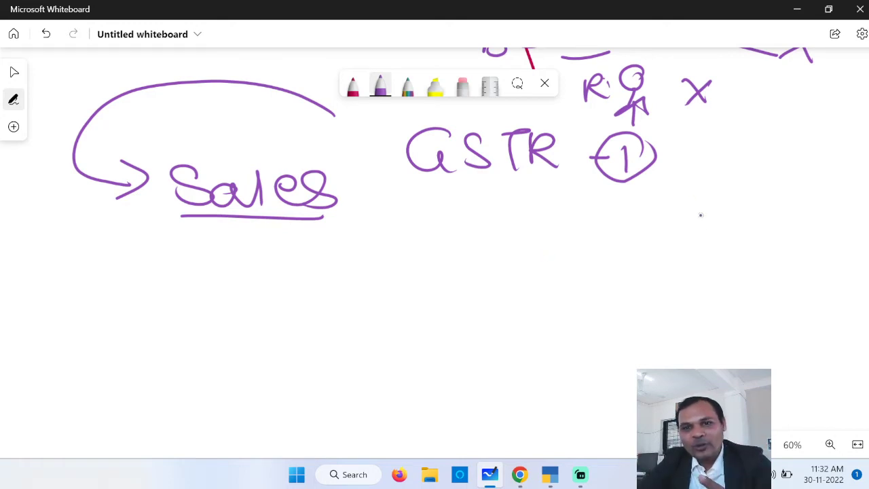
- Draw an arrowhead beneath the circled 1 of "GSTR -1" and handwrite a circled "Dec" with "10" below it in the blank space beside it
mouse_move(606, 183)
left_mouse_down()
mouse_move(627, 193)
mouse_move(597, 198)
left_mouse_up()
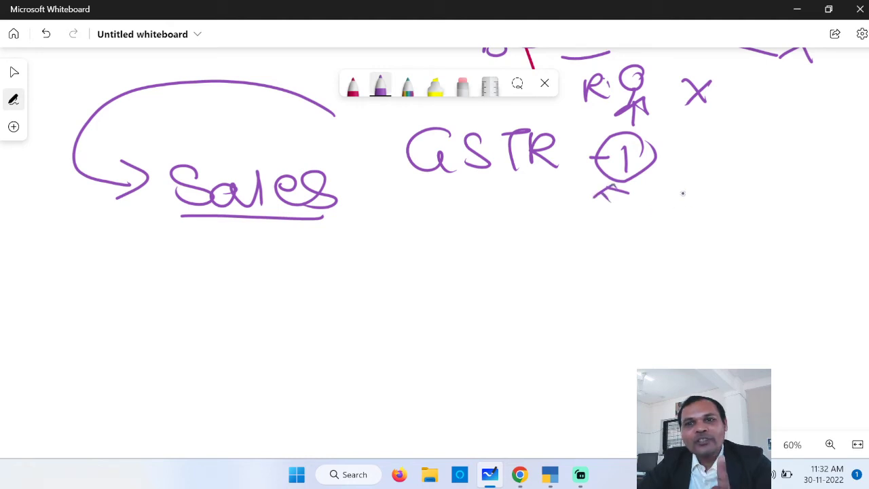
left_click_drag(754, 170, 760, 198)
mouse_move(751, 171)
left_mouse_down()
mouse_move(773, 175)
mouse_move(760, 195)
mouse_move(829, 187)
left_mouse_up()
mouse_move(771, 141)
left_mouse_down()
mouse_move(847, 175)
mouse_move(840, 196)
mouse_move(827, 140)
left_mouse_up()
left_click_drag(770, 221, 782, 249)
mouse_move(813, 219)
left_mouse_down()
mouse_move(799, 246)
mouse_move(819, 222)
left_mouse_up()
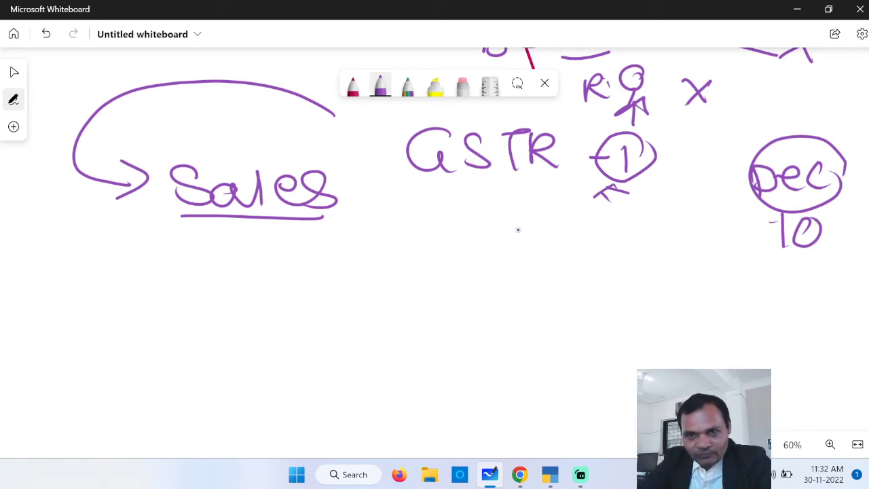
- Handwrite "Excel" below "GSTR -1" and underline it
left_click_drag(473, 223, 496, 253)
mouse_move(468, 223)
left_mouse_down()
mouse_move(494, 224)
mouse_move(521, 243)
mouse_move(495, 254)
left_mouse_up()
left_click_drag(545, 228, 542, 255)
left_click_drag(553, 244, 572, 256)
left_click_drag(585, 216, 582, 256)
left_click_drag(513, 271, 581, 267)
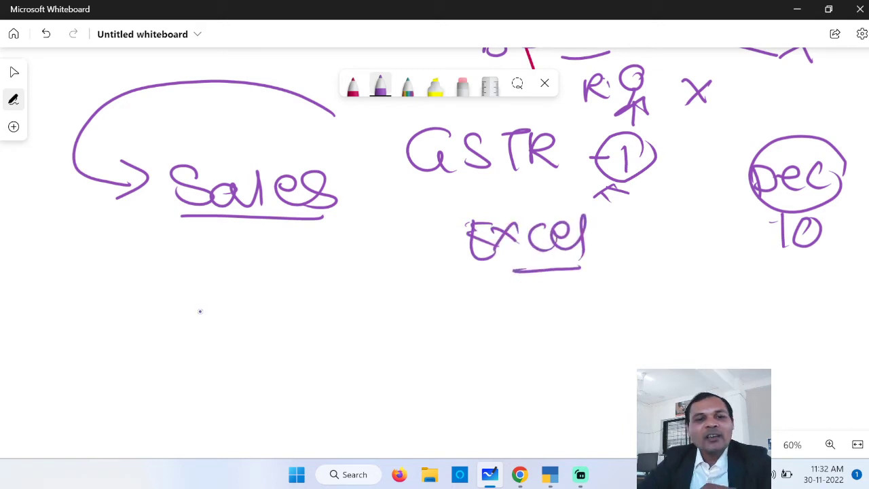
- Sketch a row of dashes below "Sales" as a sample data row and number the rows 1, 2, 3 and 1000 beside it
left_click_drag(171, 304, 514, 304)
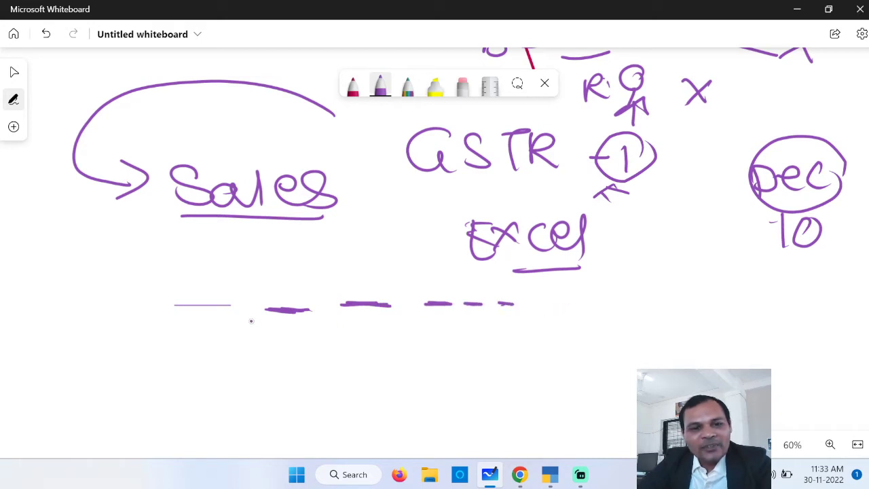
mouse_move(137, 295)
left_mouse_down()
mouse_move(145, 334)
mouse_move(161, 345)
left_mouse_up()
mouse_move(138, 354)
left_mouse_down()
mouse_move(136, 379)
mouse_move(107, 416)
left_mouse_up()
left_click_drag(129, 393, 127, 395)
mouse_move(150, 394)
left_mouse_down()
mouse_move(142, 405)
mouse_move(150, 396)
mouse_move(172, 398)
left_mouse_up()
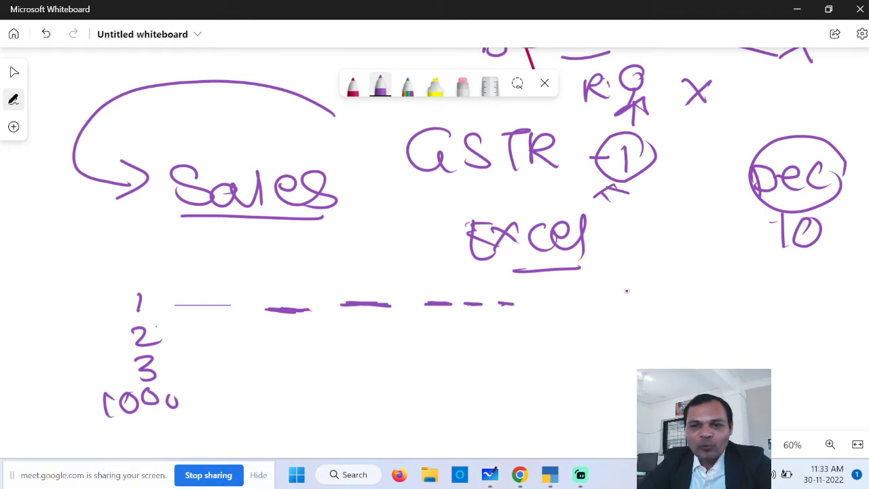
left_click(582, 481)
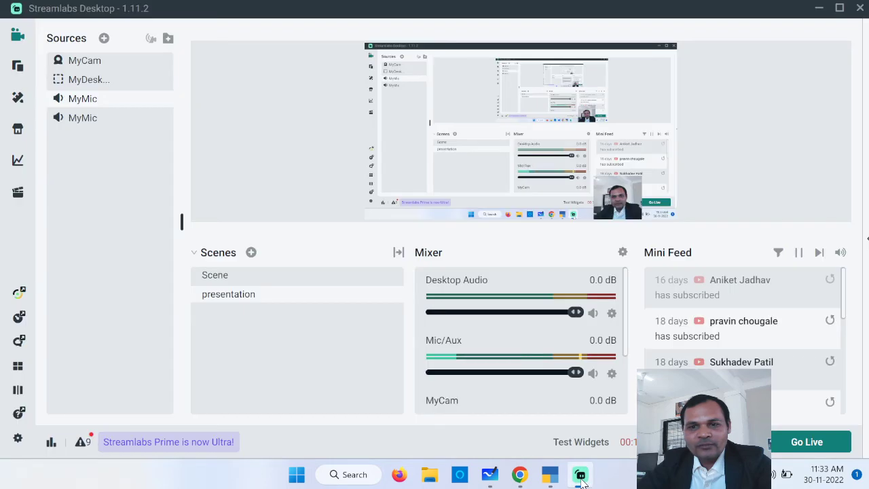
left_click(490, 475)
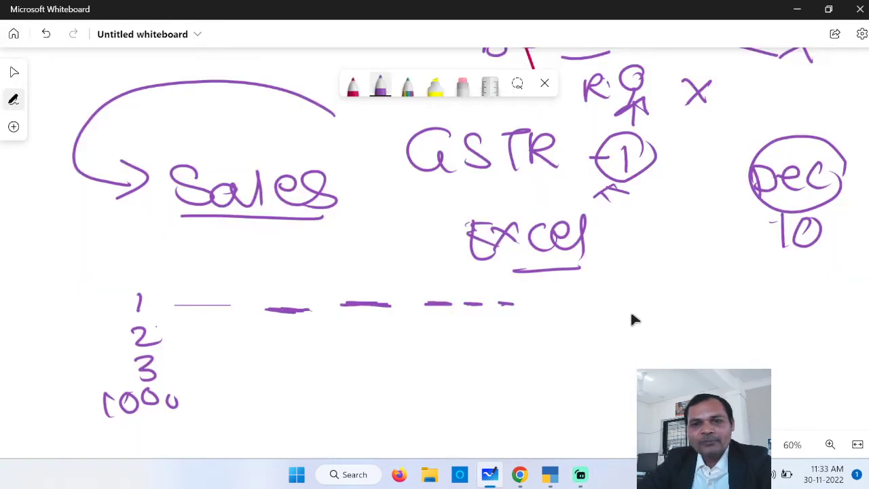
scroll(621, 307, "down", 1)
scroll(621, 311, "down", 1)
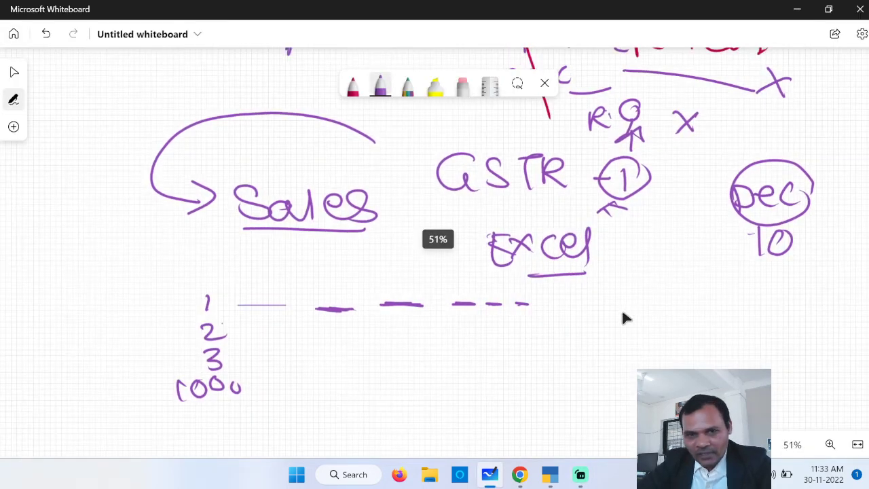
left_click_drag(618, 347, 588, 87)
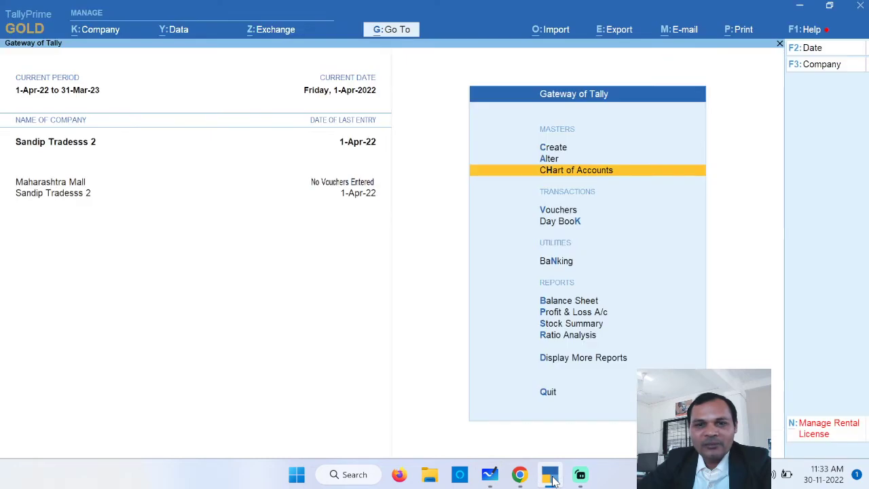
- Switch to TallyPrime and open Display More Reports from the Gateway of Tally
left_click(551, 472)
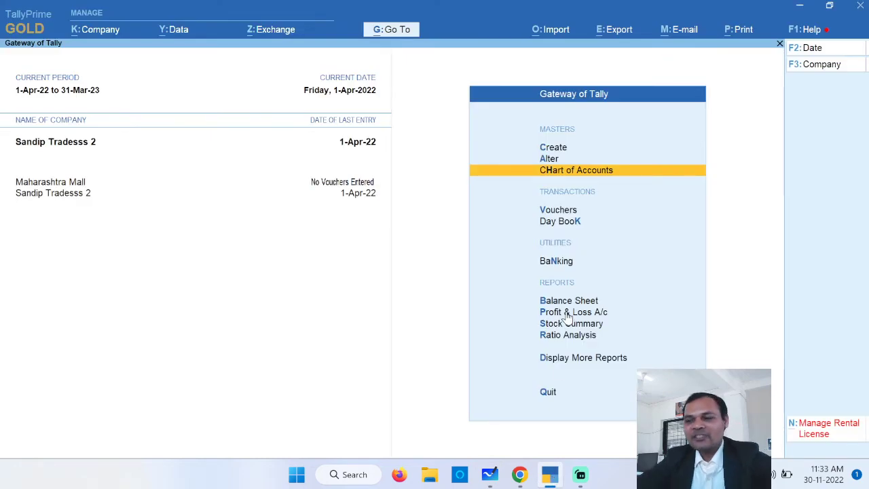
key("Down")
key("Down")
key("Down")
key("Down")
key("Down")
key("Down")
key("Down")
key("Down")
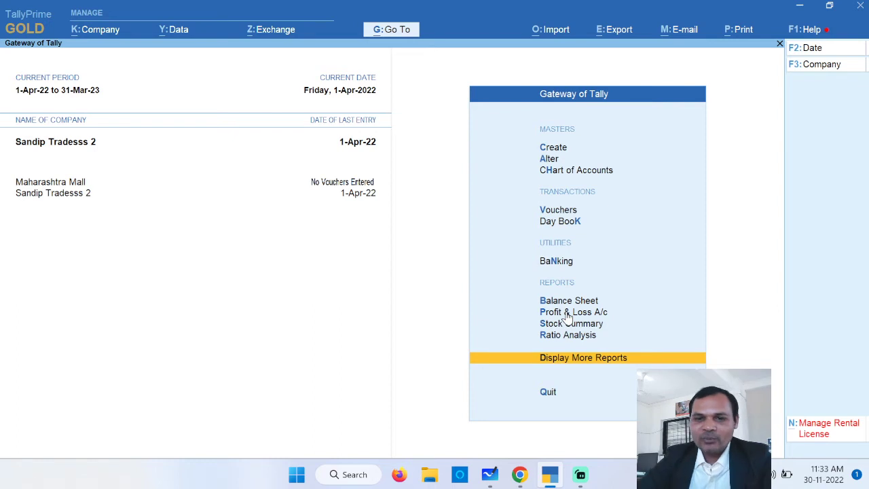
key("Return")
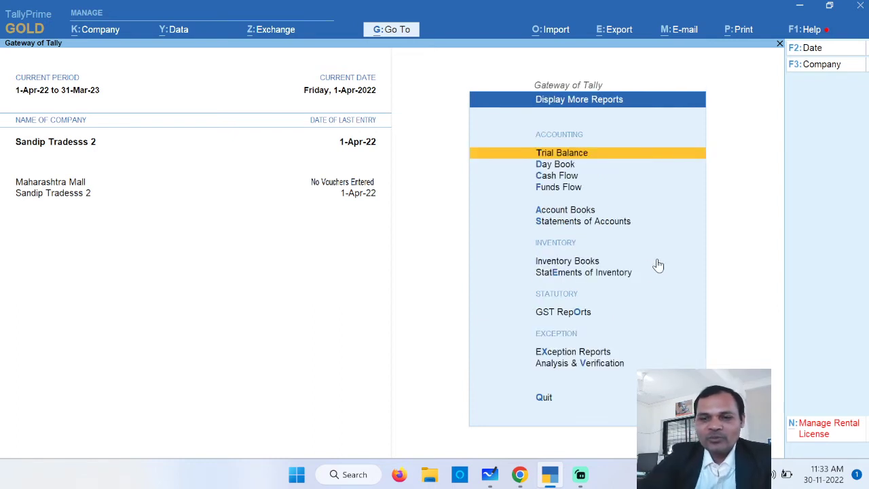
- Open the statutory GST Reports list from Display More Reports
key("Down")
key("Down")
key("Down")
key("Down")
key("Down")
key("Down")
key("Down")
key("Down")
key("Down")
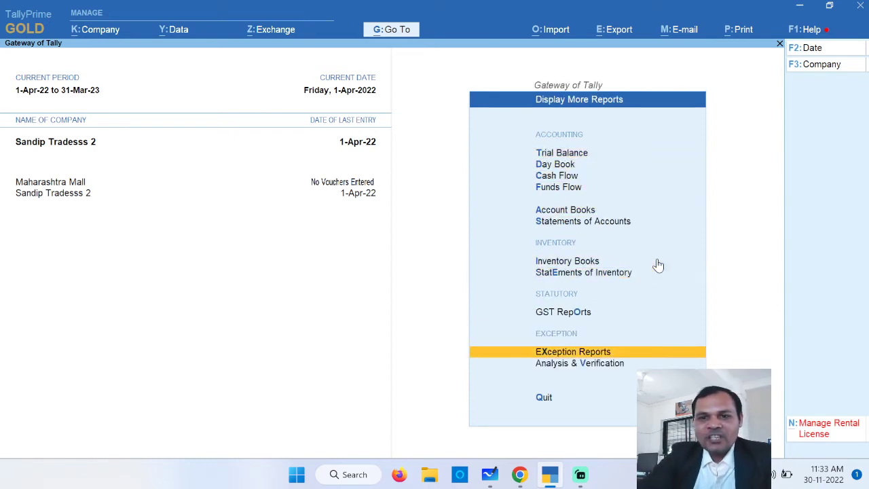
key("Up")
key("Return")
- Step through the GSTR-1, GSTR-2 and GSTR-3B entries and open the GSTR-1 report
key("Down")
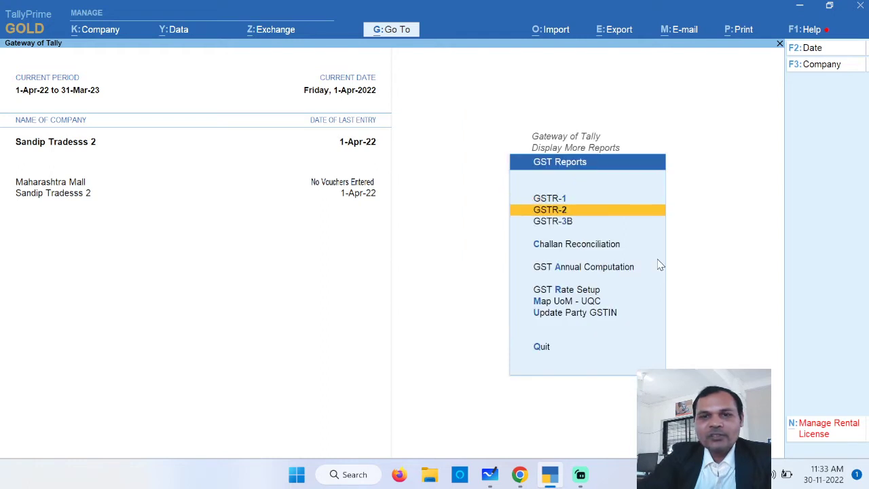
key("Up")
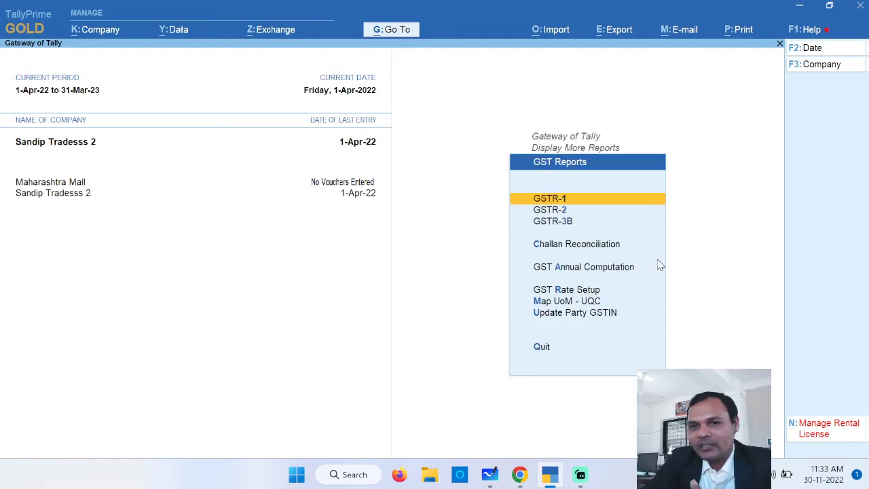
key("Down")
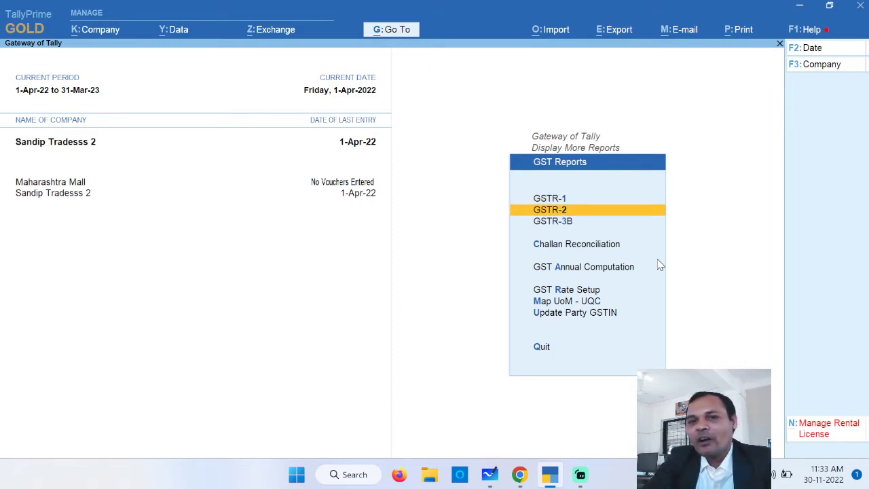
key("Down")
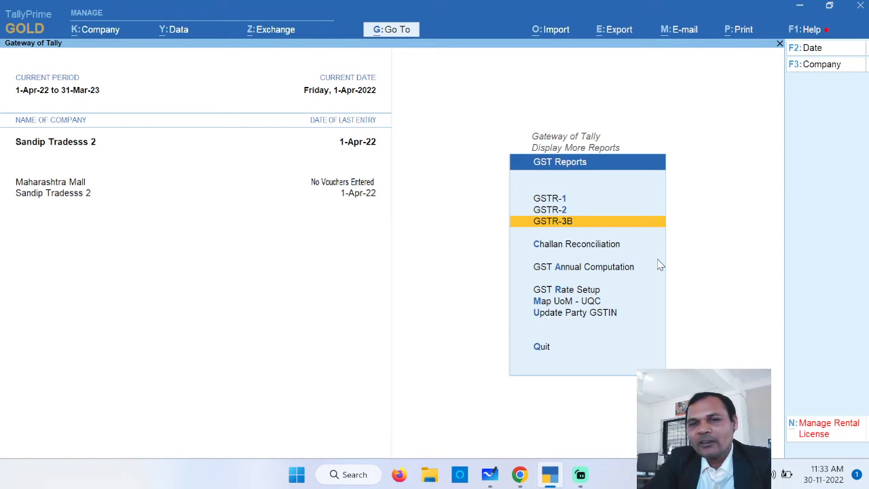
key("Down")
key("Up")
key("Up")
key("Down")
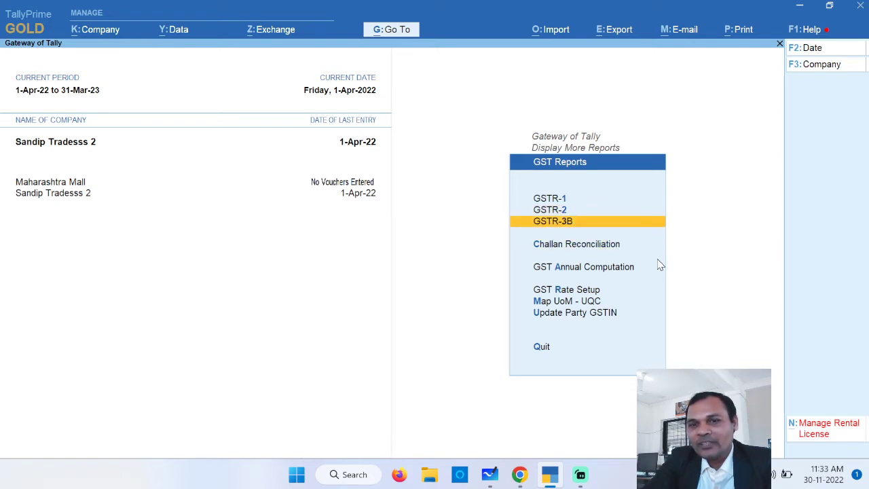
key("Up")
key("Up")
key("Down")
key("Down")
key("Up")
key("Up")
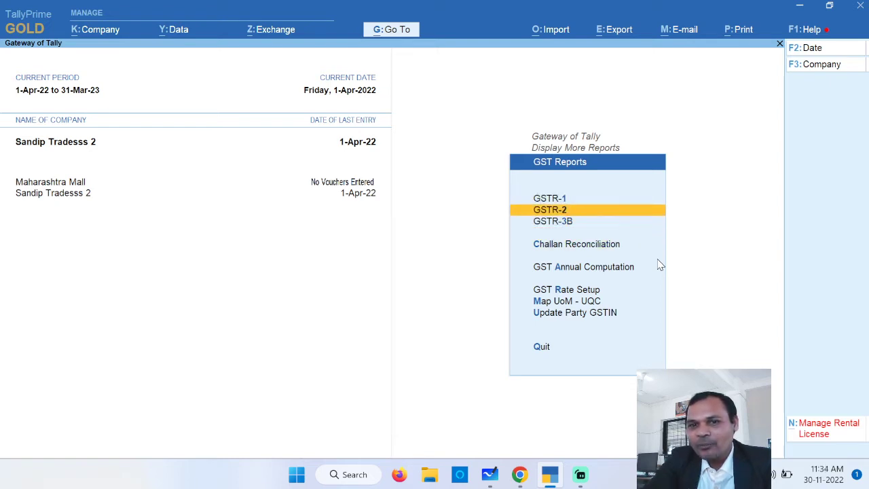
key("Return")
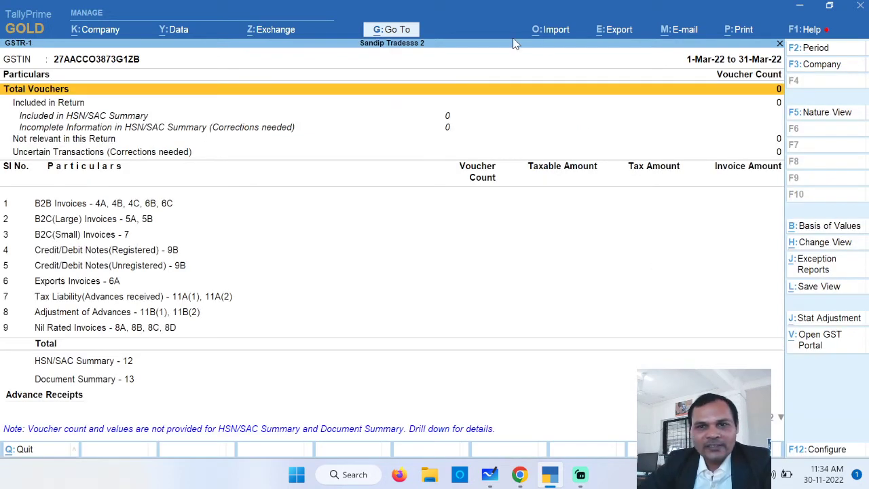
- Go through the GSTR-1 particulars one by one, from B2B Invoices down to Nil Rated Invoices
left_click(47, 208)
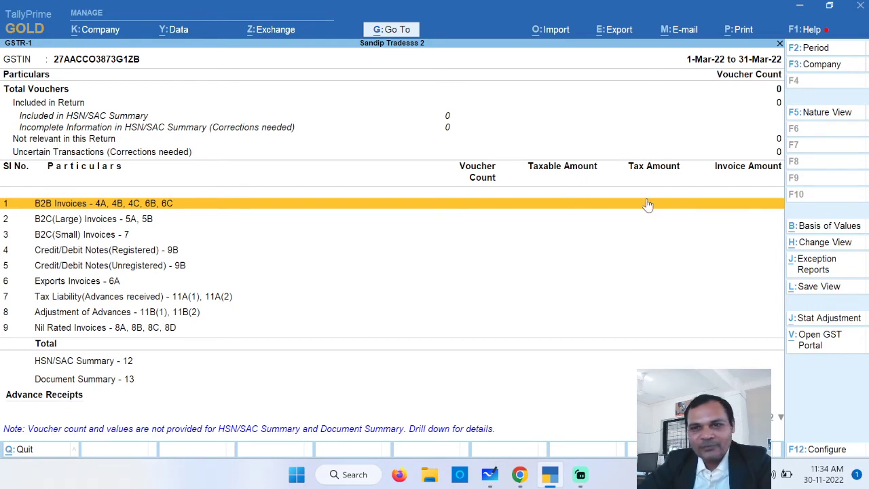
left_click(59, 225)
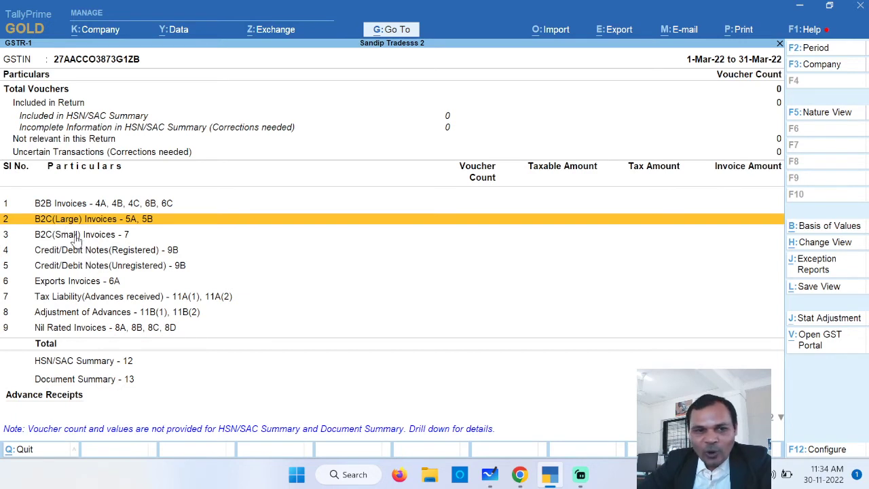
left_click(75, 237)
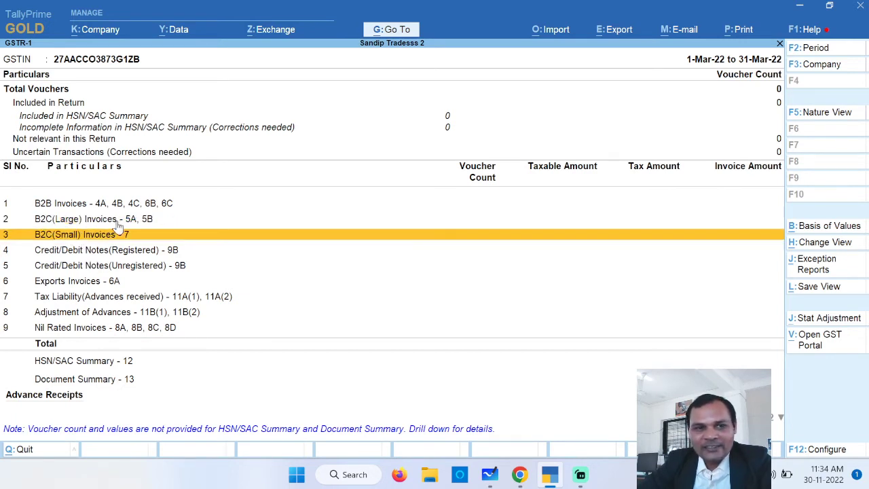
left_click(80, 253)
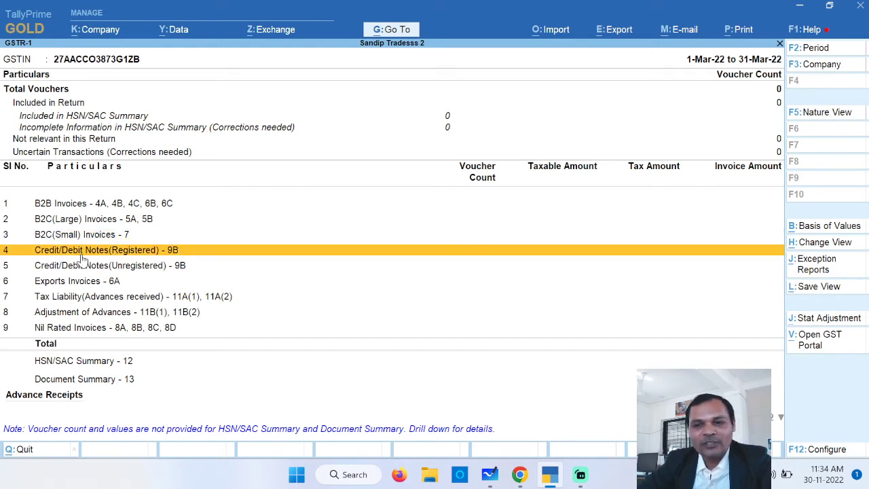
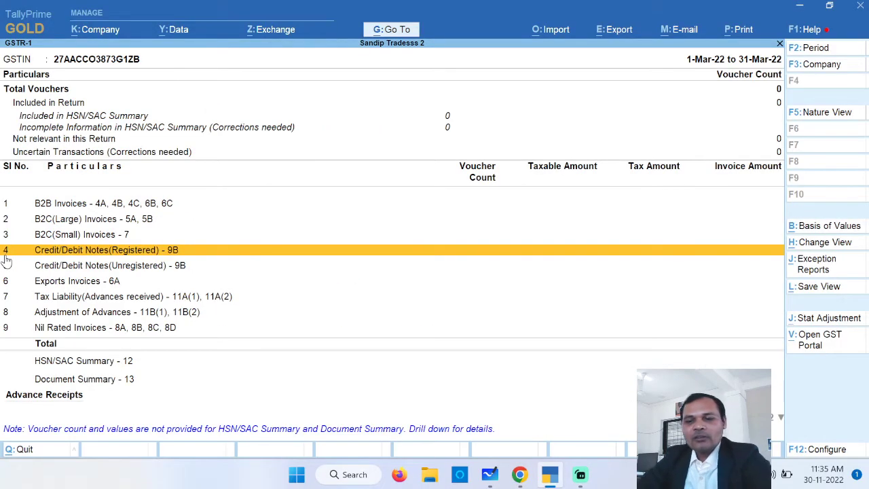
key("Down")
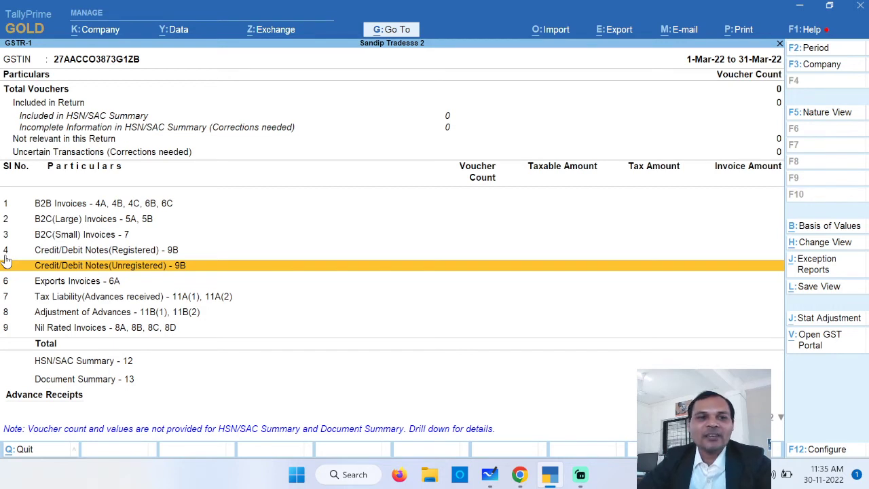
key("Down")
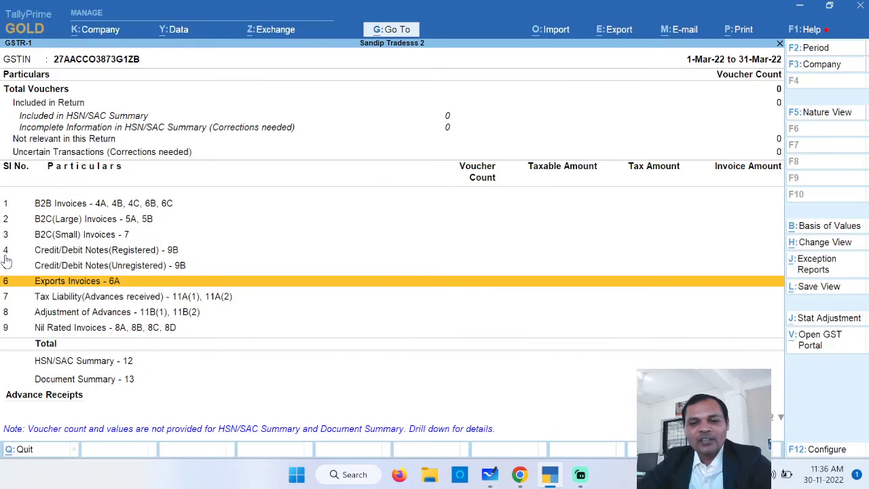
key("Down")
key("Down")
key("Down")
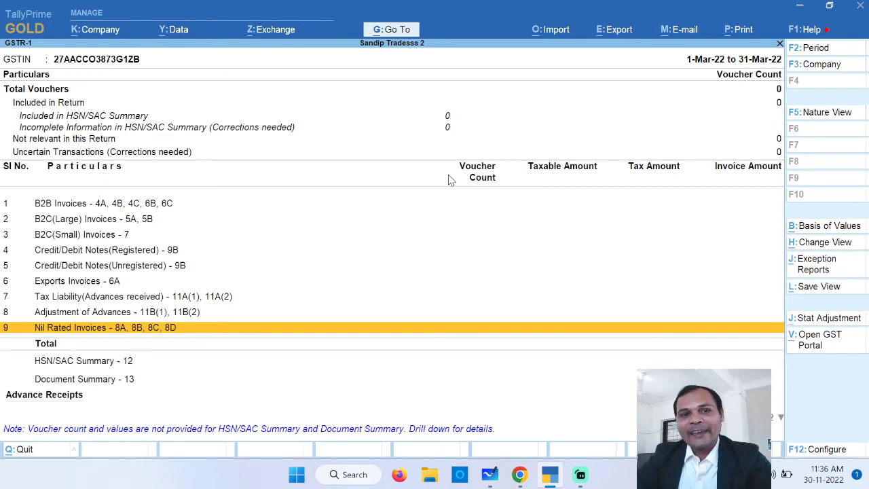
- Close the GSTR-1 report and return to the Gateway of Tally
key("Escape")
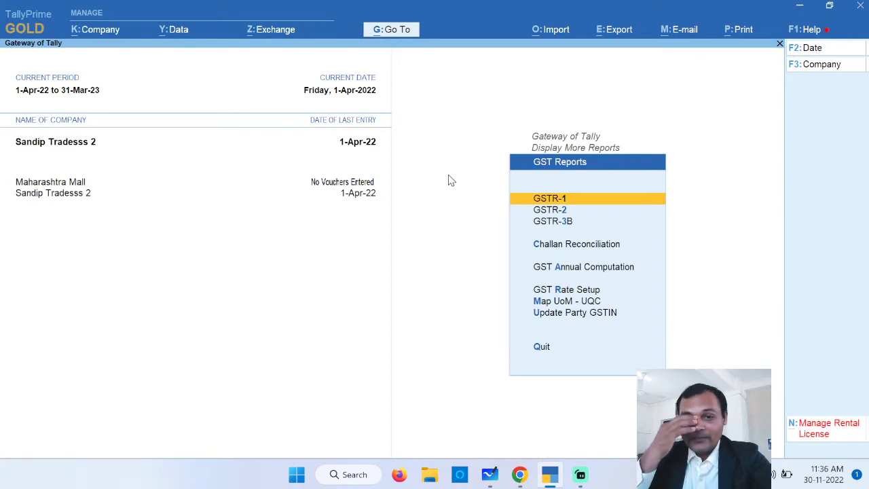
key("Escape")
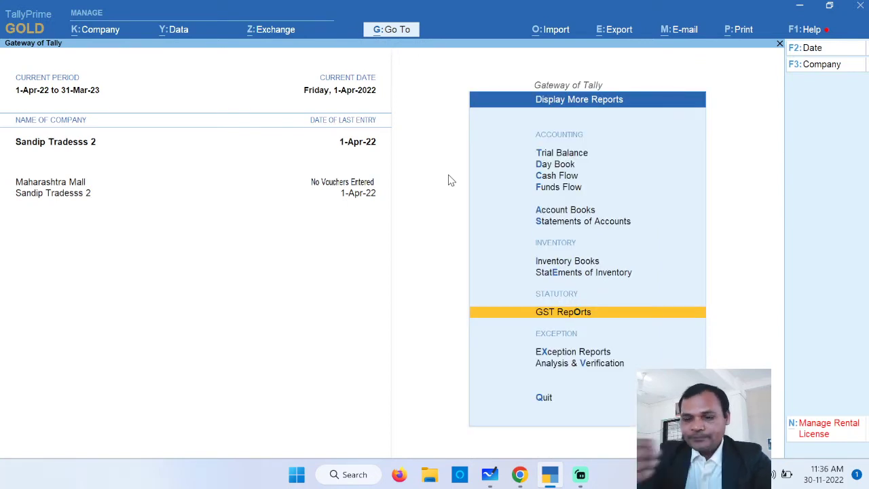
key("Escape")
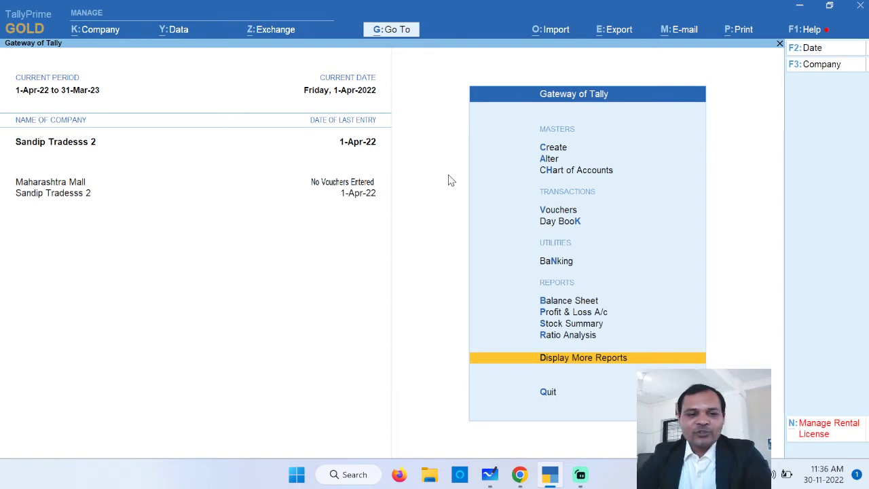
- Switch to the Chrome window and bring up the document Tally GST Example-02.pdf at its numbered sales transactions
left_click(518, 477)
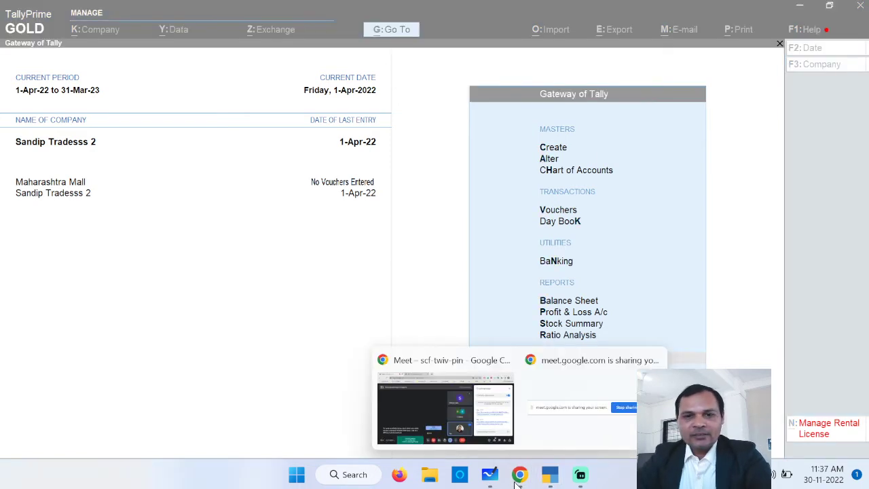
left_click(694, 174)
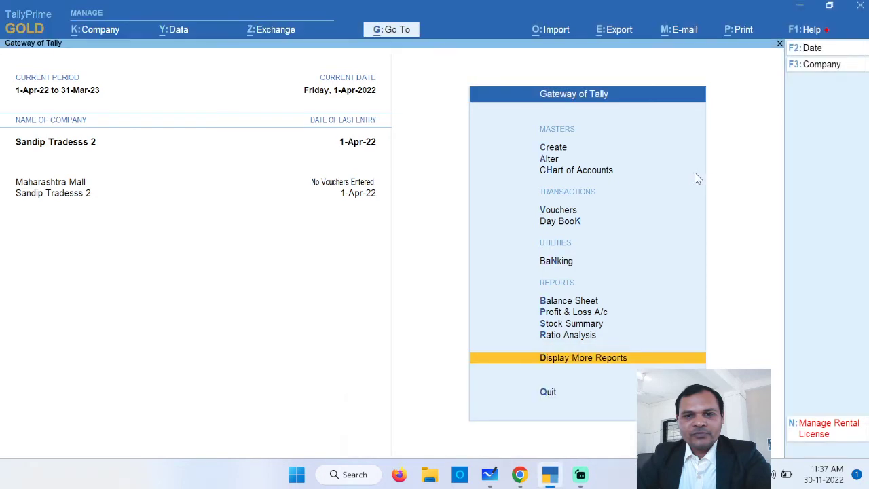
left_click(695, 171)
mouse_move(520, 476)
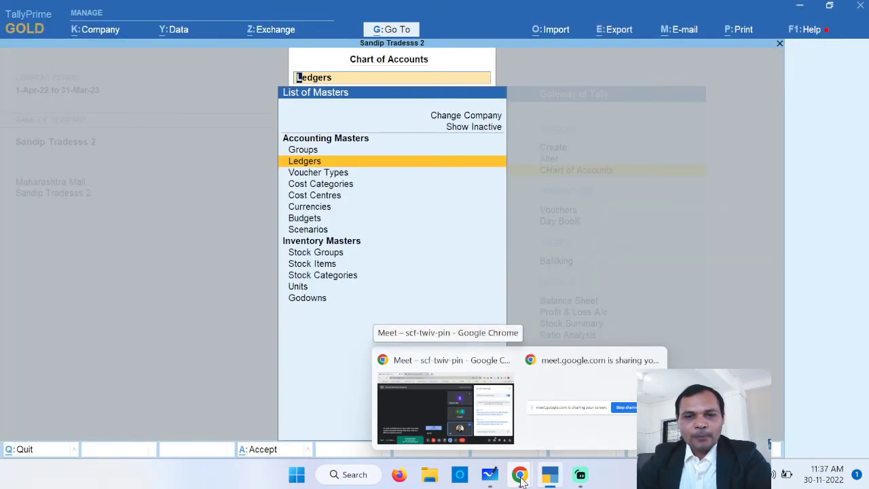
left_click(450, 428)
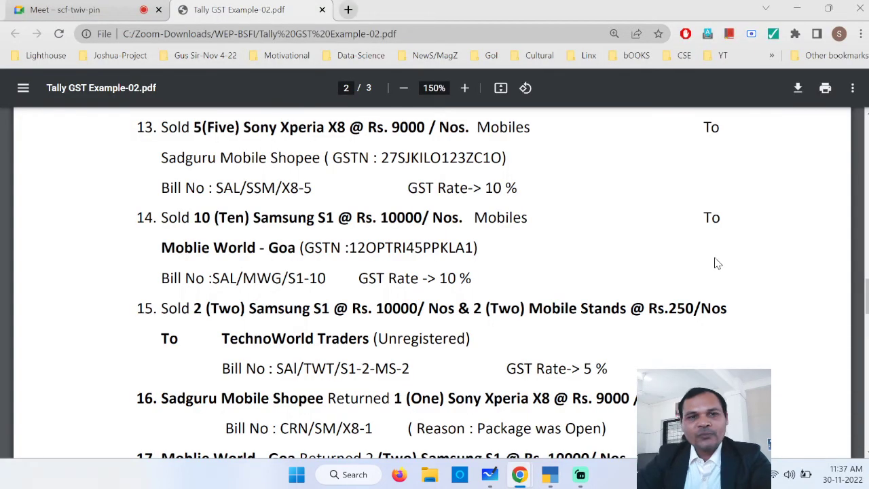
- Read sales transaction 13 in the PDF, highlighting the quantity sold, the buyer Sadguru Mobile Shopee and its GST number
scroll(435, 272, "up", 1)
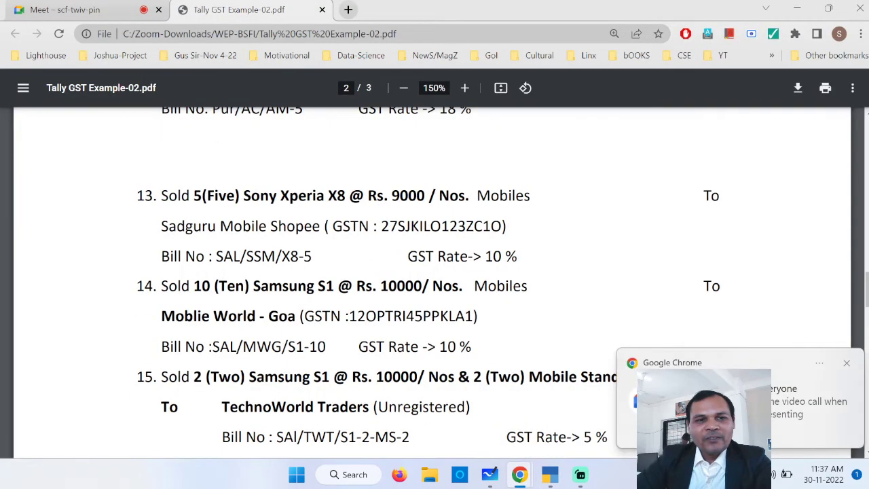
left_click_drag(162, 196, 205, 196)
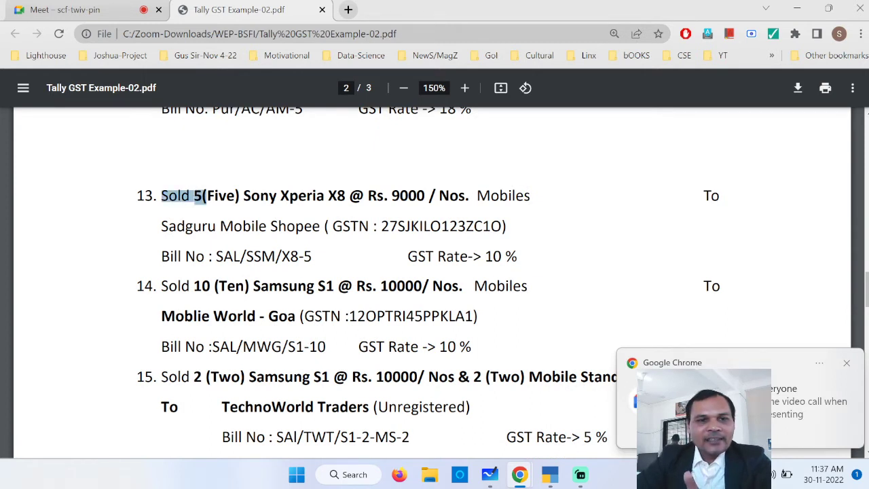
left_click(205, 197)
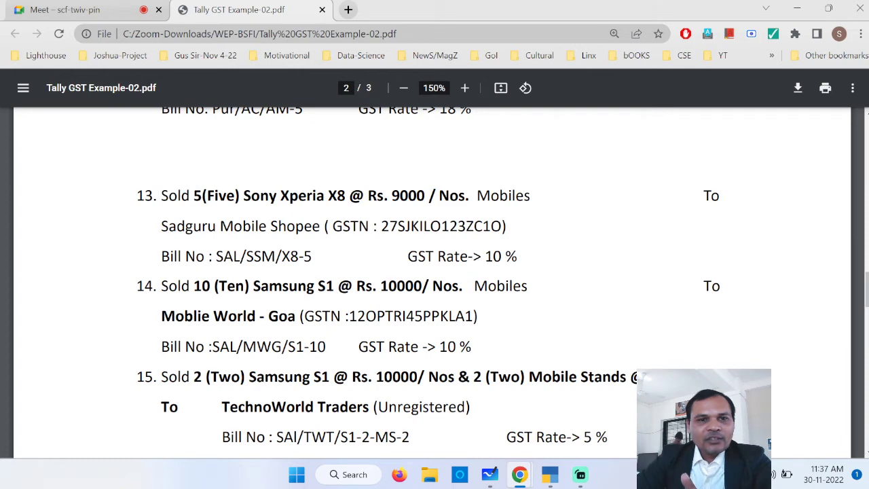
left_click_drag(162, 227, 326, 226)
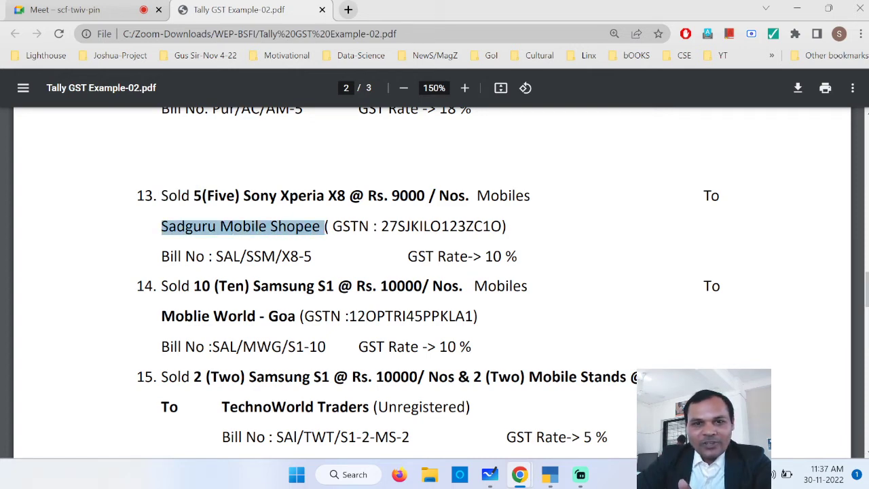
left_click_drag(381, 226, 501, 226)
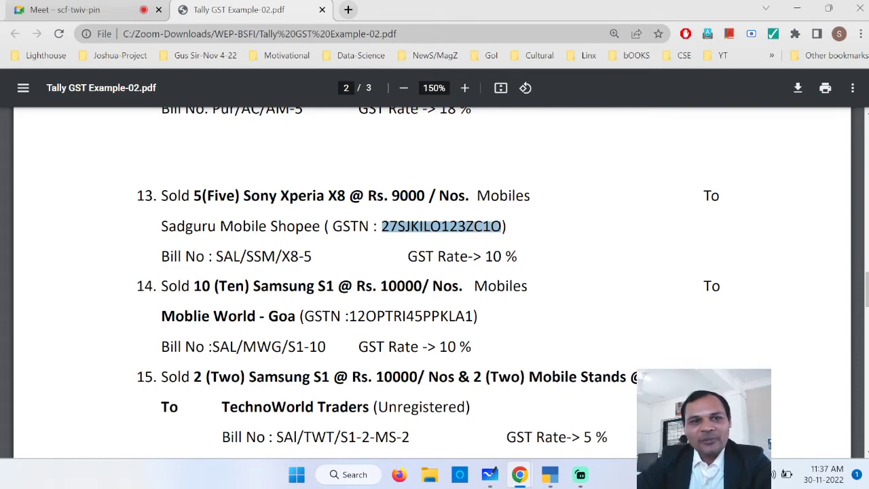
left_click_drag(162, 196, 525, 224)
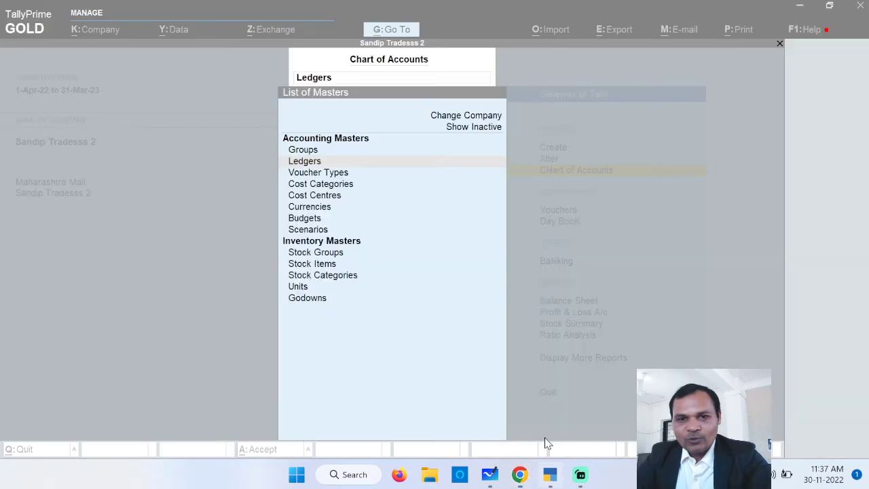
- Switch to TallyPrime, leave the Chart of Accounts and open a new Sales voucher
left_click(550, 475)
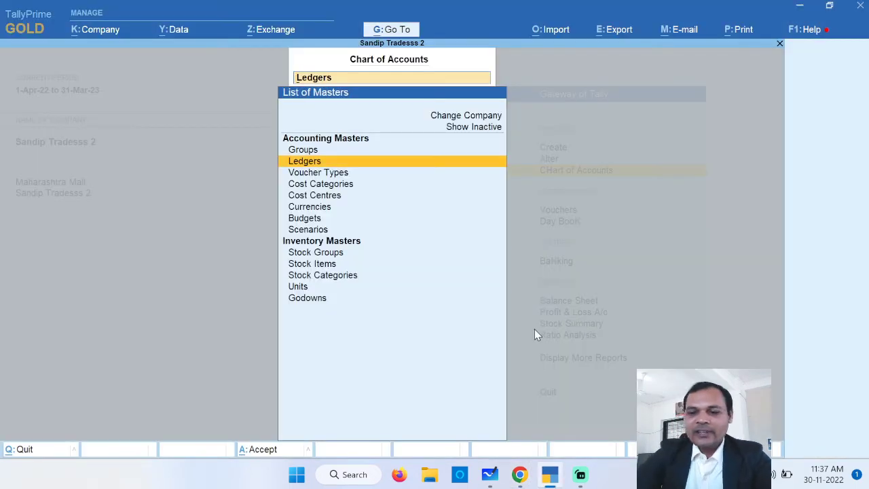
key("Escape")
key("Down")
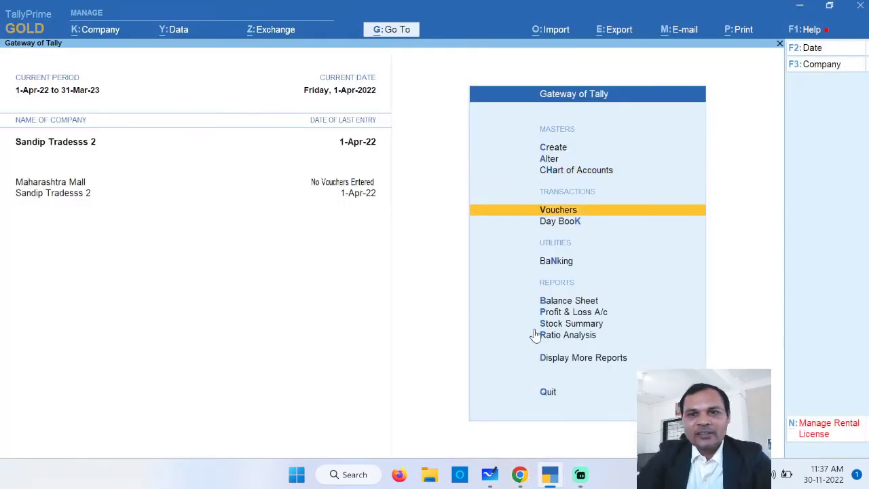
key("Down")
key("Down")
key("Up")
key("Up")
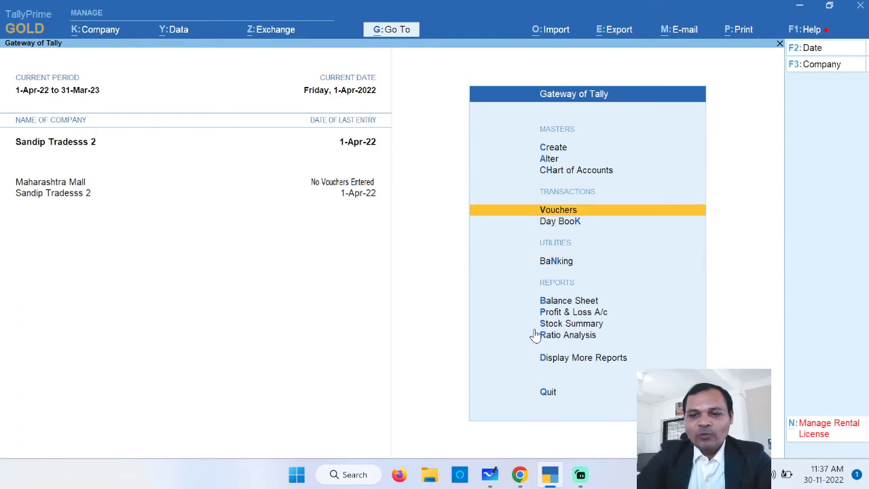
key("Return")
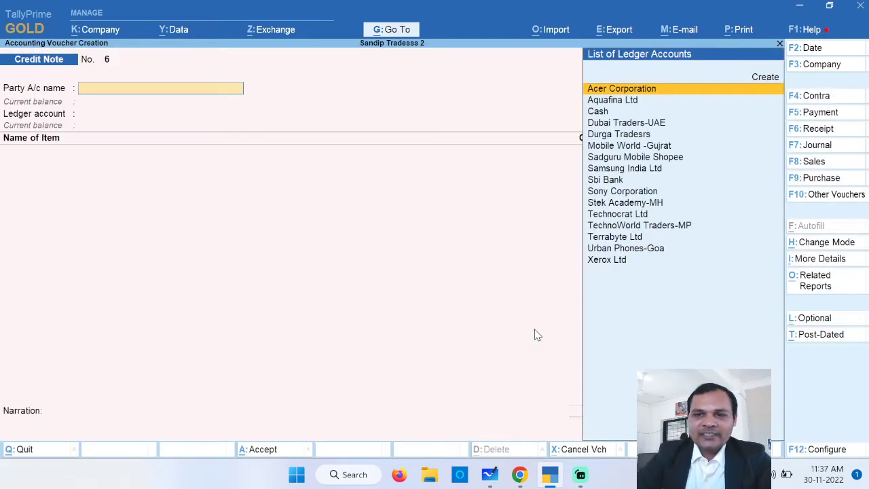
left_click(830, 164)
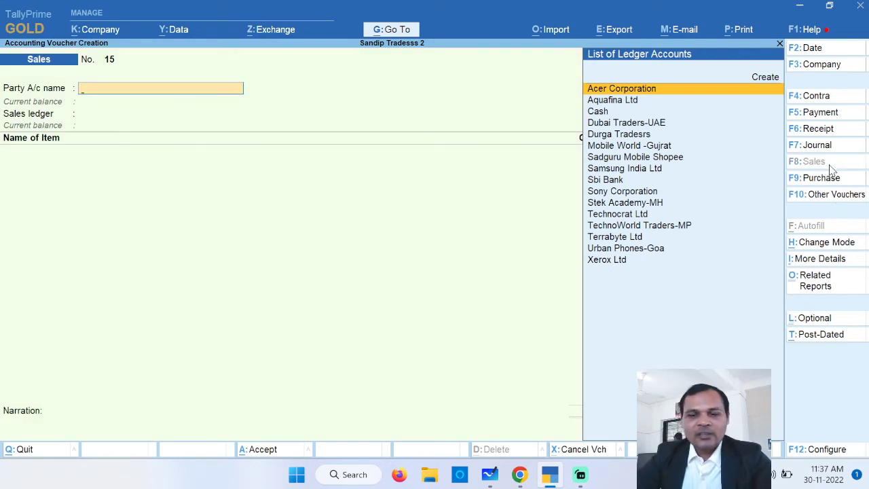
- Set the sales voucher's party account to Sadguru Mobile Shopee
type("S")
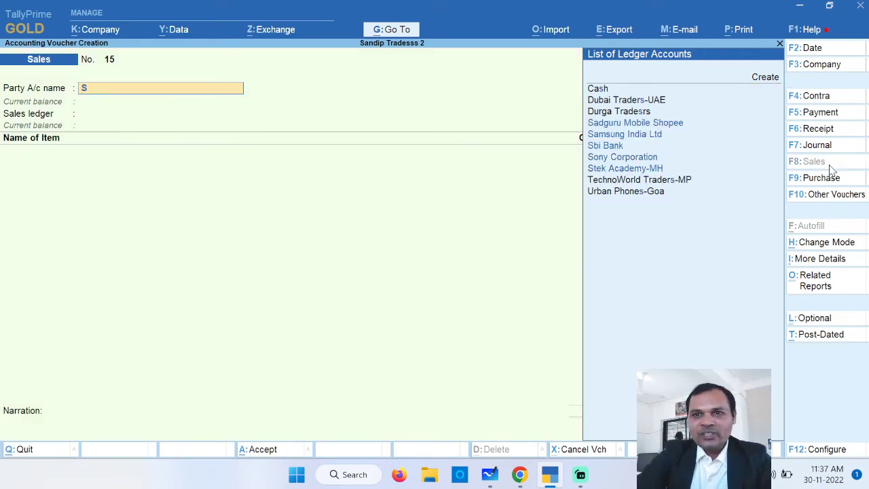
key("Down")
key("Down")
key("Up")
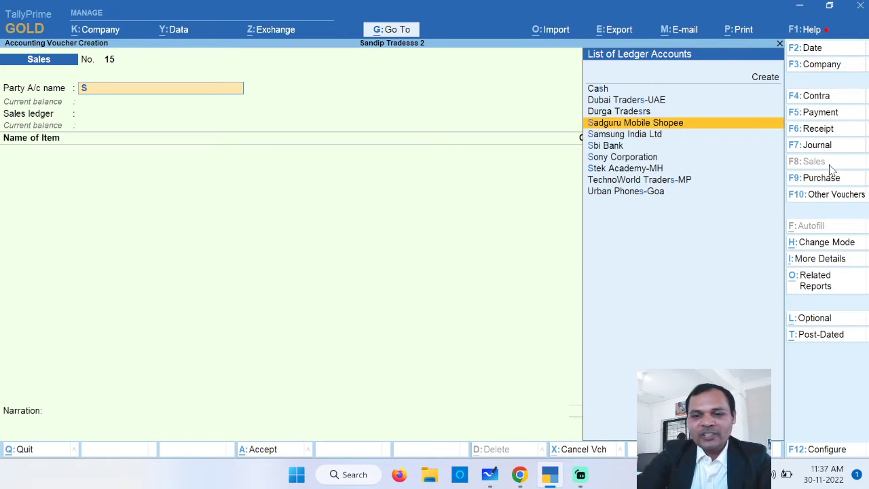
key("Return")
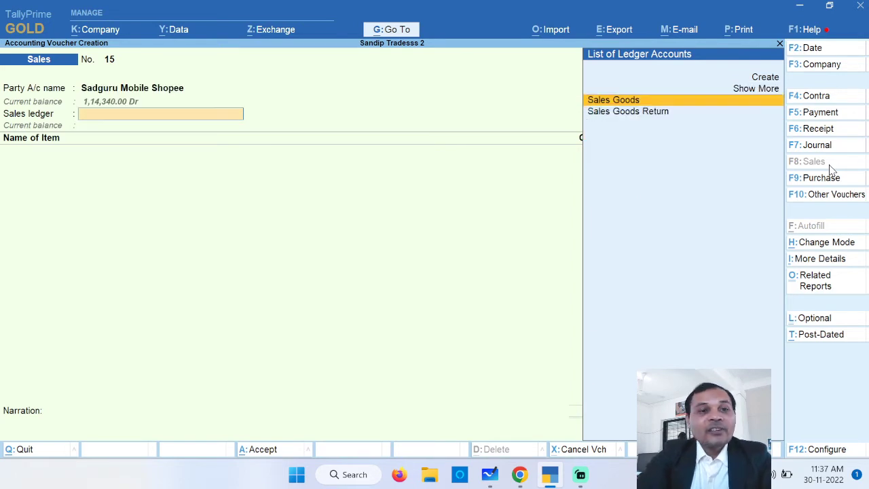
- Open the Sadguru Mobile Shopee ledger from the voucher to check its state and GST registration details, and accept it
key("BackSpace")
key("ctrl+Return")
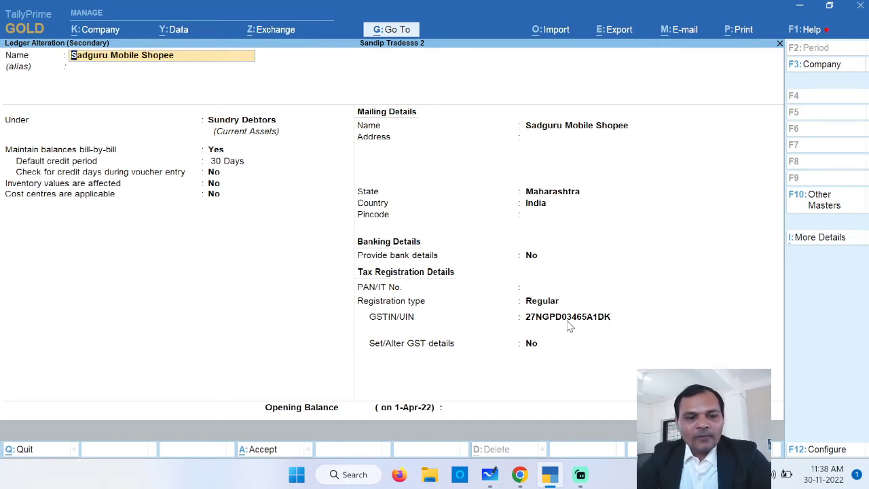
key("ctrl+a")
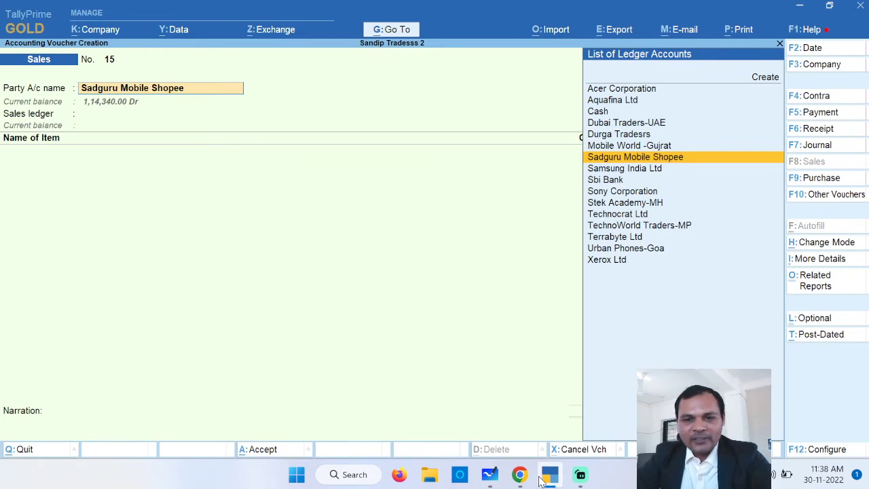
- Switch to the PDF in Chrome and highlight the quantity and unit price of the Sony Xperia X8 sale in transaction 13
mouse_move(520, 475)
left_click(445, 425)
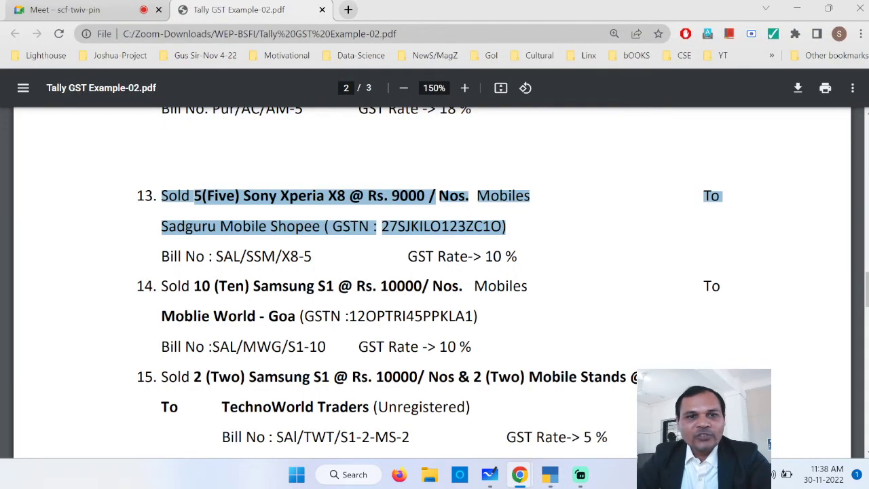
left_click(339, 231)
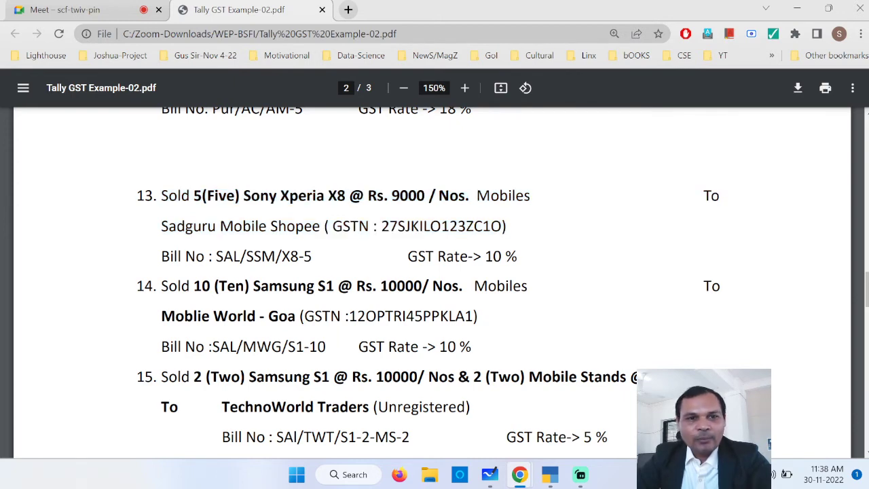
left_click_drag(194, 196, 235, 196)
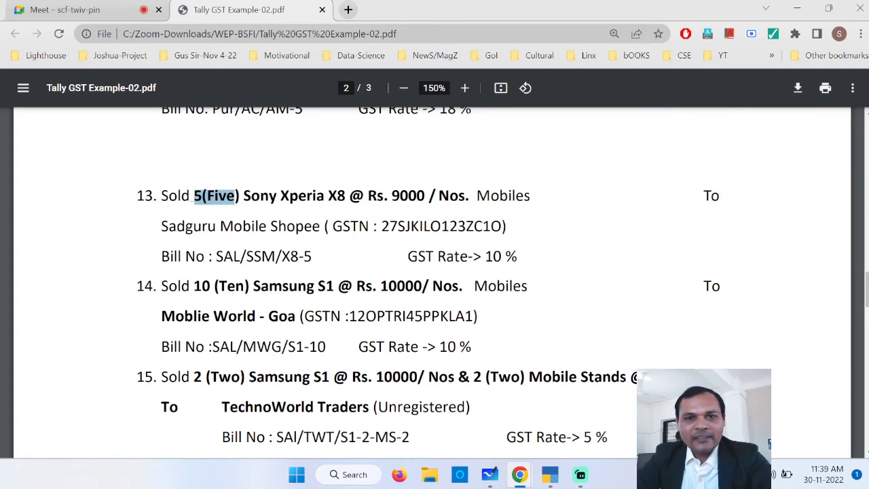
left_click_drag(385, 196, 425, 196)
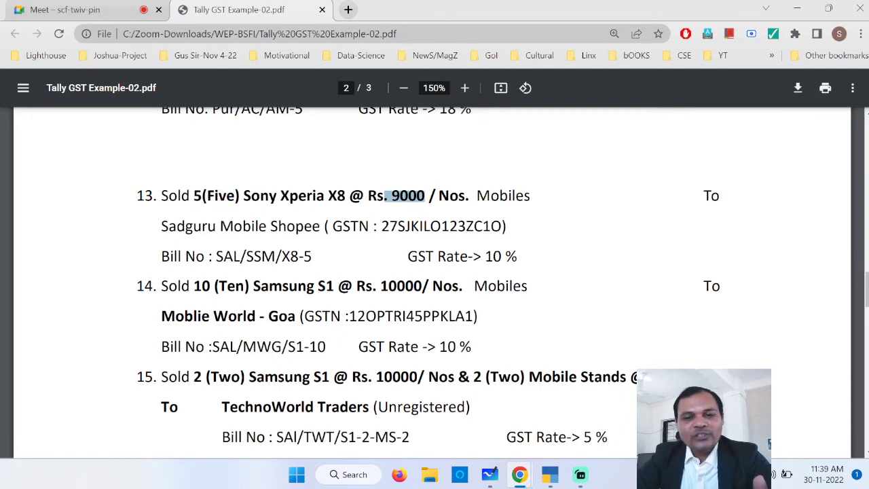
- Switch back to TallyPrime, keep Sadguru Mobile Shopee as the party and choose Sales Goods as the sales ledger
left_click(551, 474)
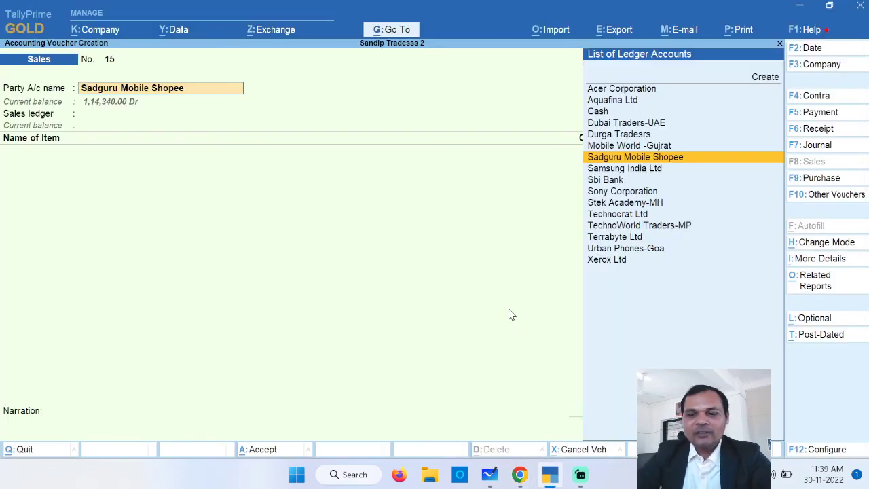
key("Return")
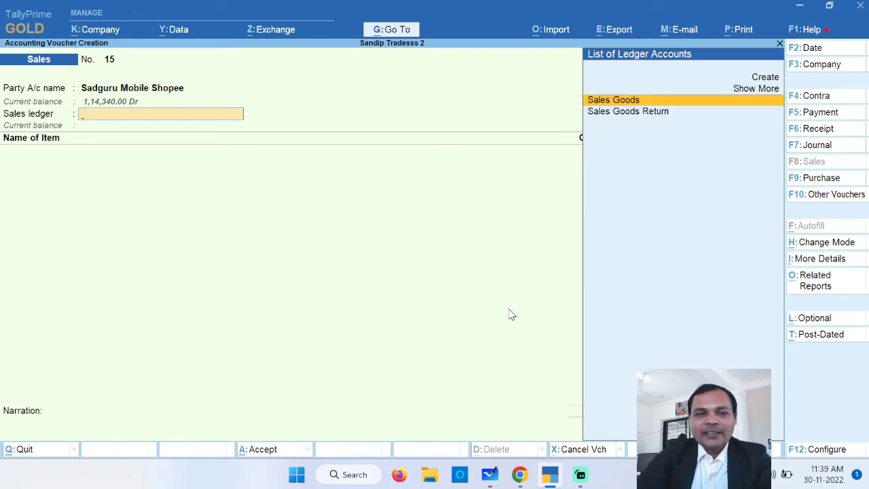
key("Return")
- Add 5 nos of Sony Xperia X8 at a rate of 9,000.00 to the voucher and end the item list
key("Down")
key("Down")
key("Down")
key("Down")
key("Down")
key("Down")
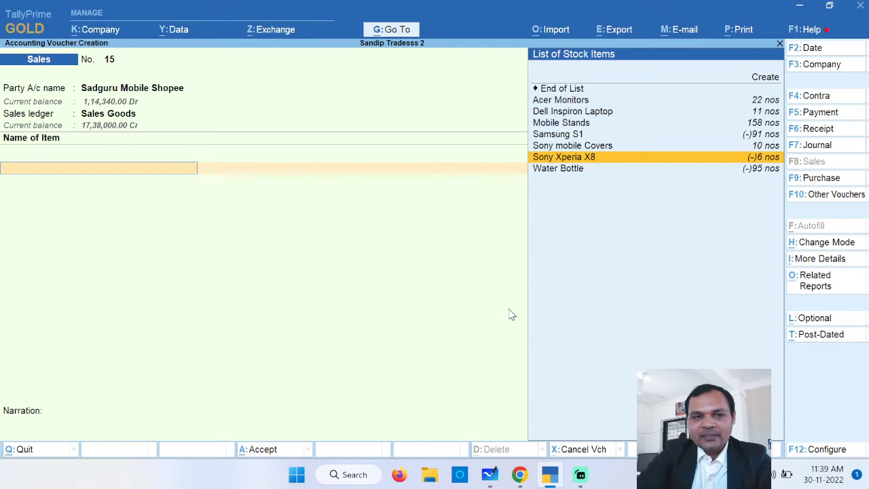
key("Return")
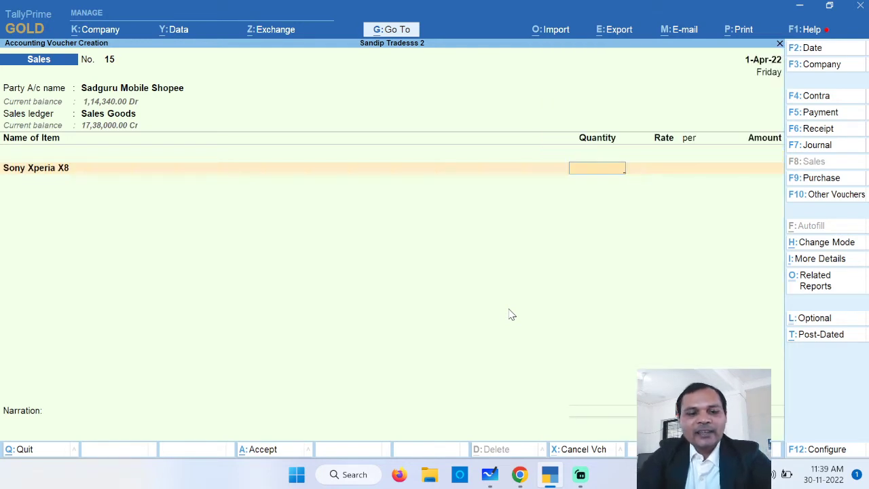
type("5")
key("Return")
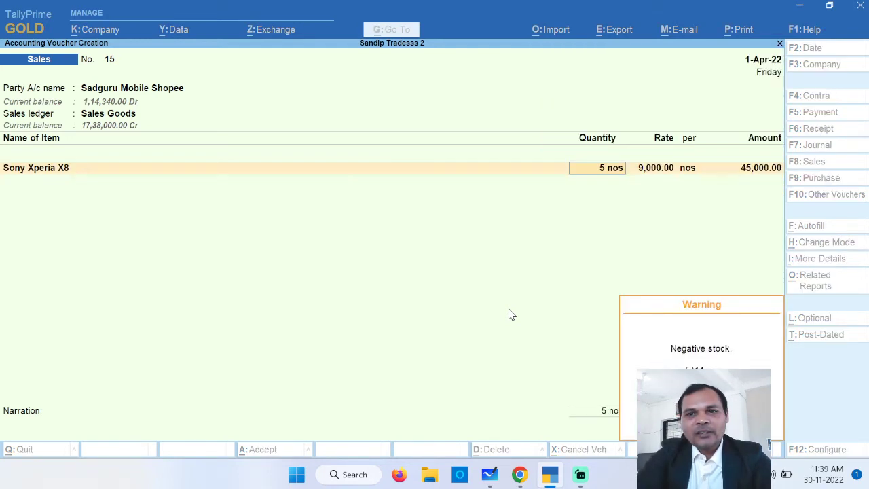
key("Return")
key("Return")
key("Return")
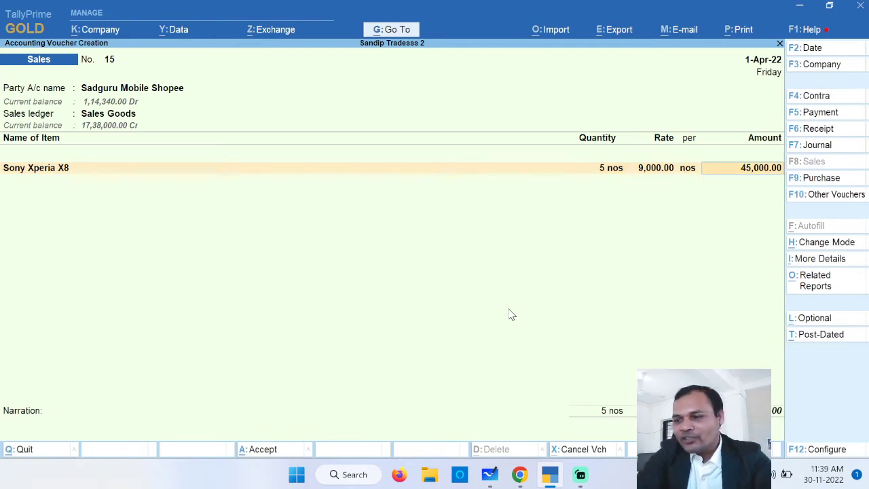
key("Return")
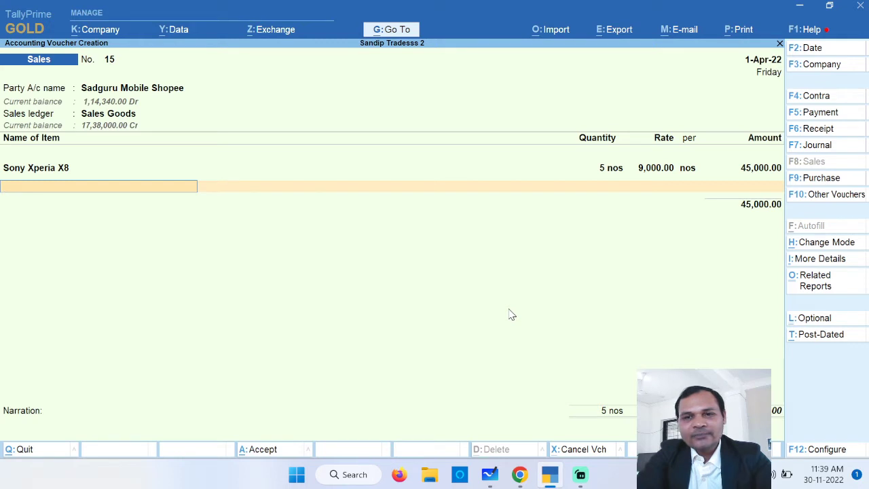
key("Return")
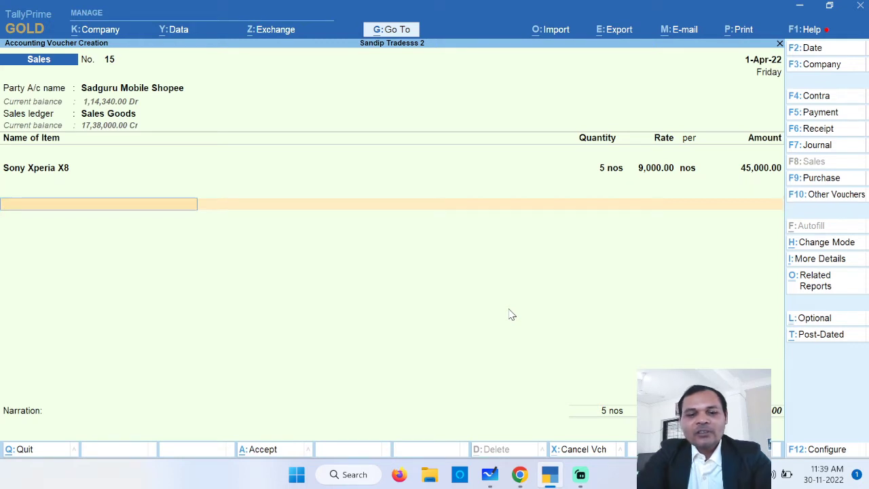
- Add the Output CGST ledger below the item and accept its calculated amount
key("Return")
key("Down")
key("Down")
key("Down")
key("Down")
key("Down")
key("Down")
key("Down")
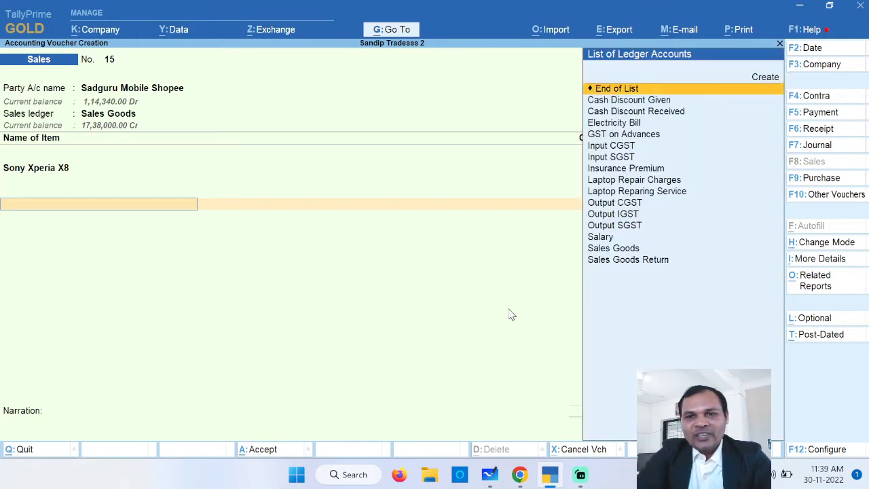
key("Down")
key("Down")
key("Down")
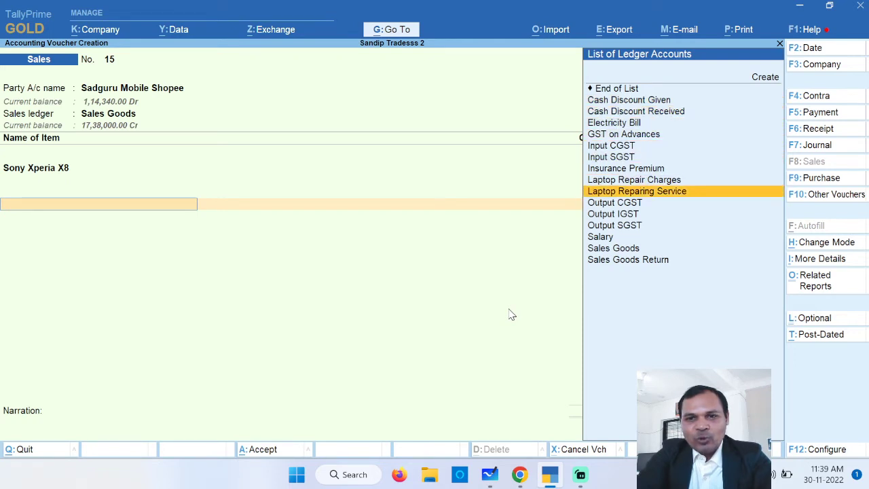
key("Down")
key("Return")
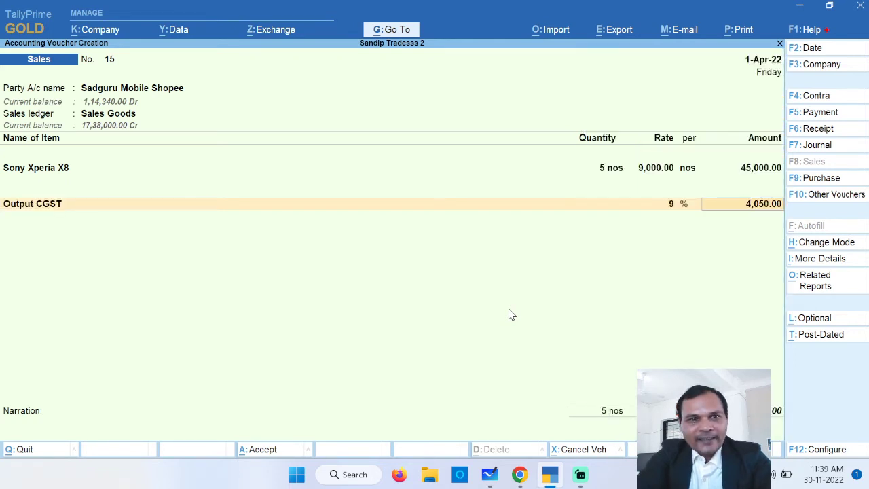
key("Return")
- Add the Output SGST ledger under Output CGST and accept its calculated amount
key("Down")
key("Down")
key("Down")
key("Down")
key("Down")
key("Down")
key("Down")
key("Down")
key("Down")
key("Down")
key("Down")
key("Down")
key("Down")
key("Down")
key("Down")
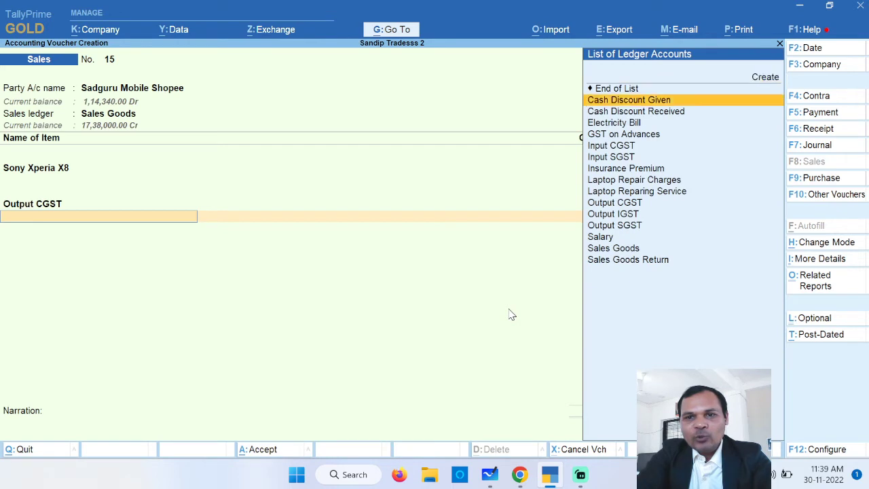
key("Up")
key("Up")
key("Up")
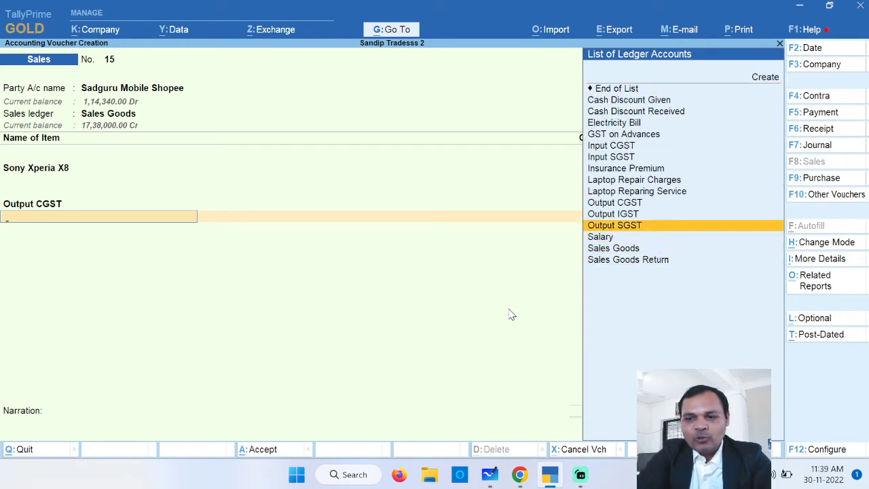
key("Return")
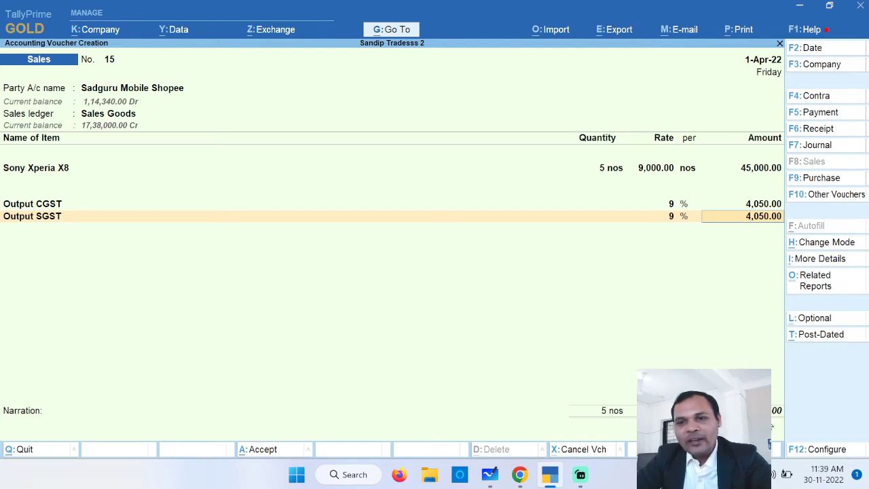
key("Return")
key("Return")
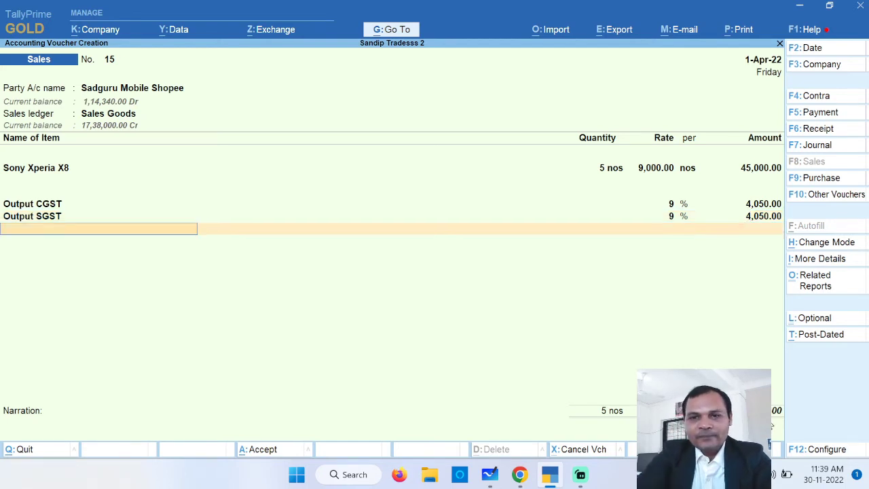
- Enter the new bill reference Sal/SMS/001 for Sadguru Mobile Shopee, keeping 30 days' credit, and save the sales voucher
key("Return")
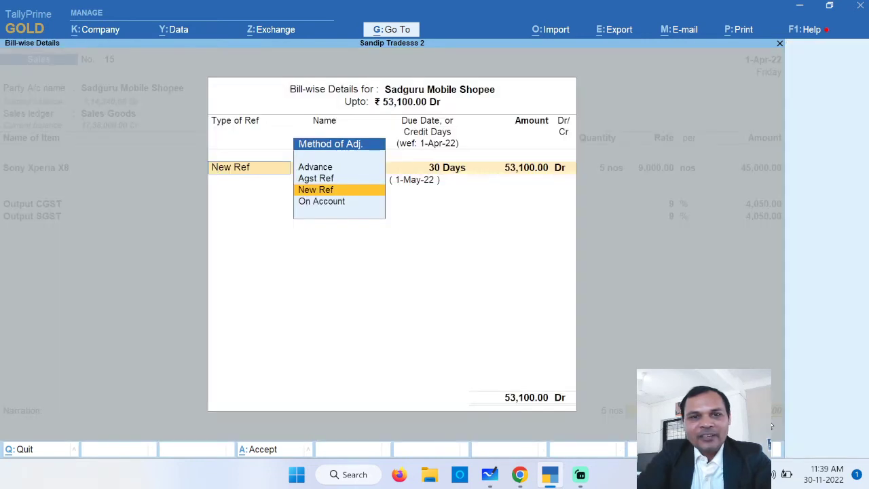
key("Return")
type("Sal")
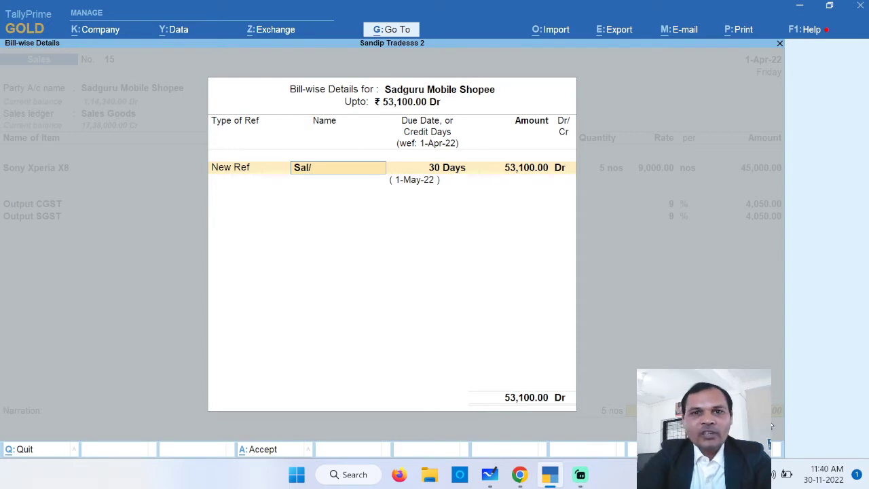
type("/SM")
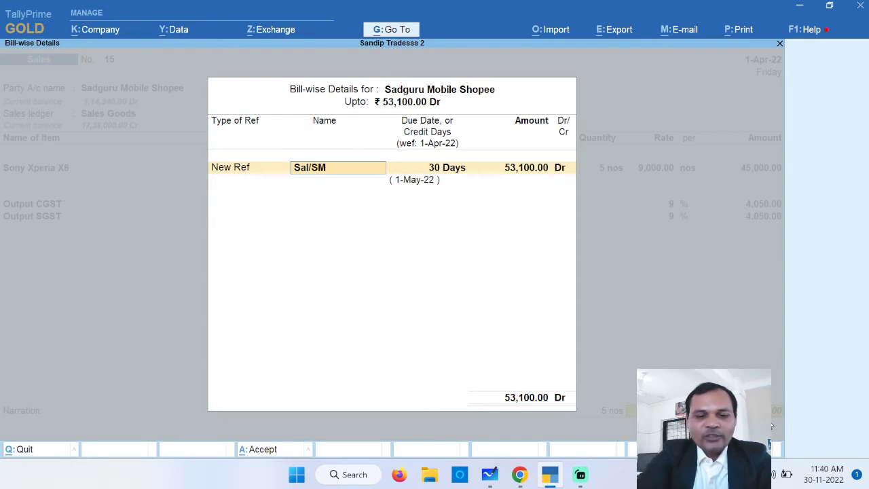
type("S/001")
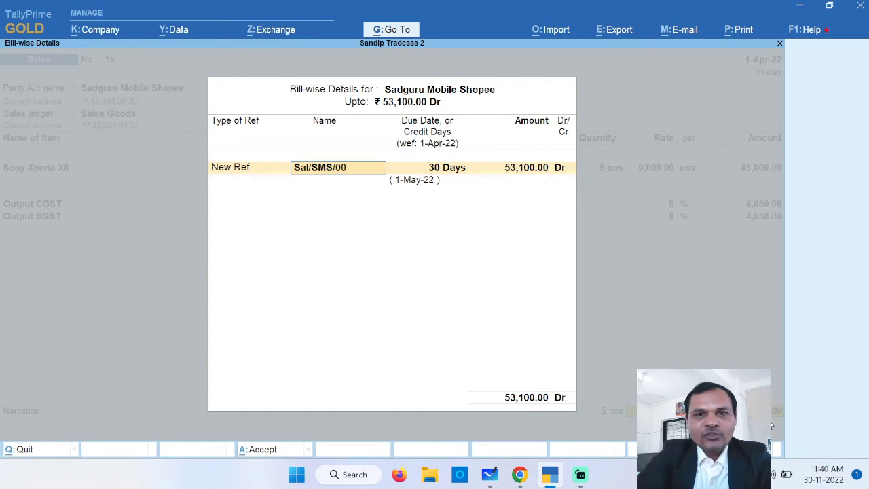
key("Return")
key("Return")
key("Return")
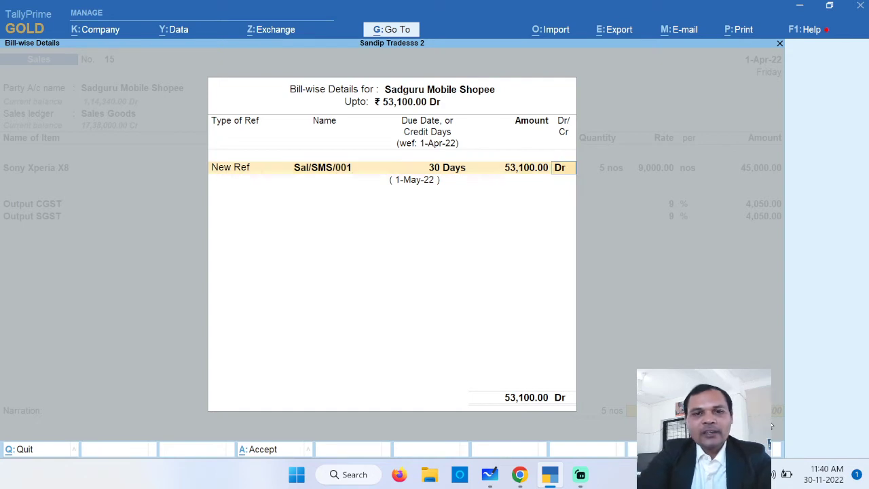
key("Return")
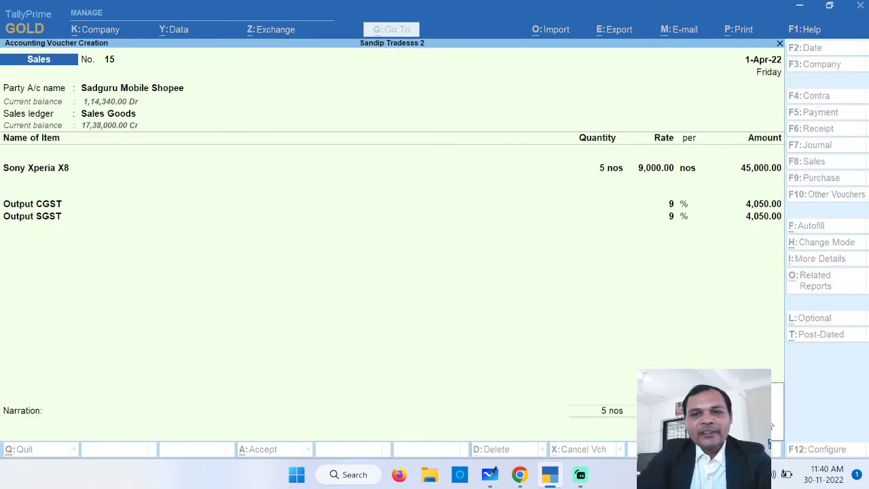
key("Return")
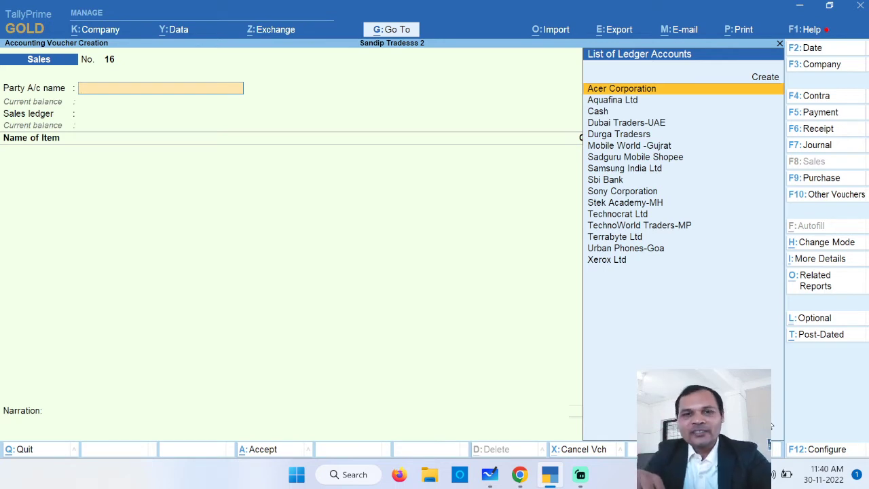
- Leave voucher entry and open the GSTR-1 report from the GST reports
key("Escape")
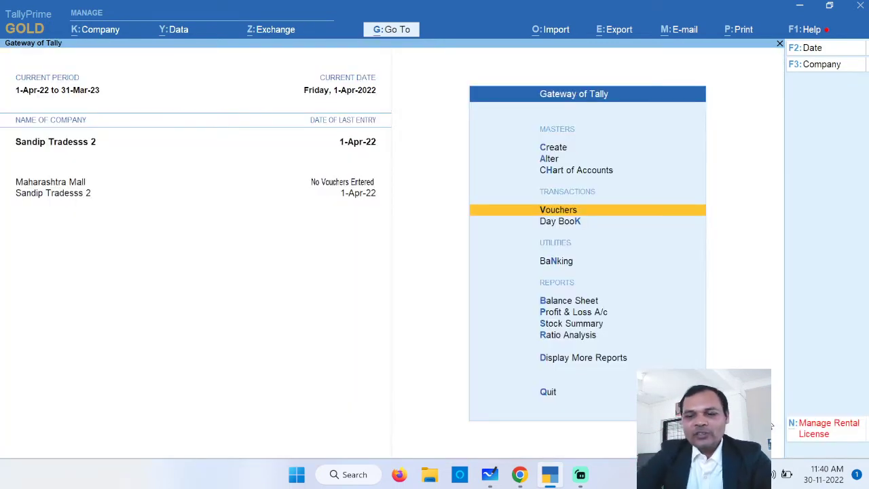
key("Down")
key("Down")
key("Down")
key("Down")
key("Down")
key("Down")
key("Down")
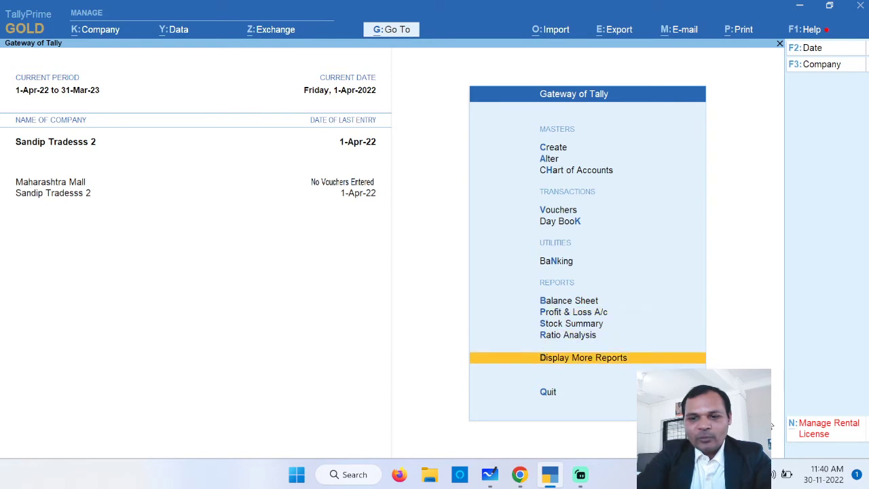
key("Return")
key("Down")
key("Down")
key("Down")
key("Down")
key("Down")
key("Down")
key("Down")
key("Down")
key("Down")
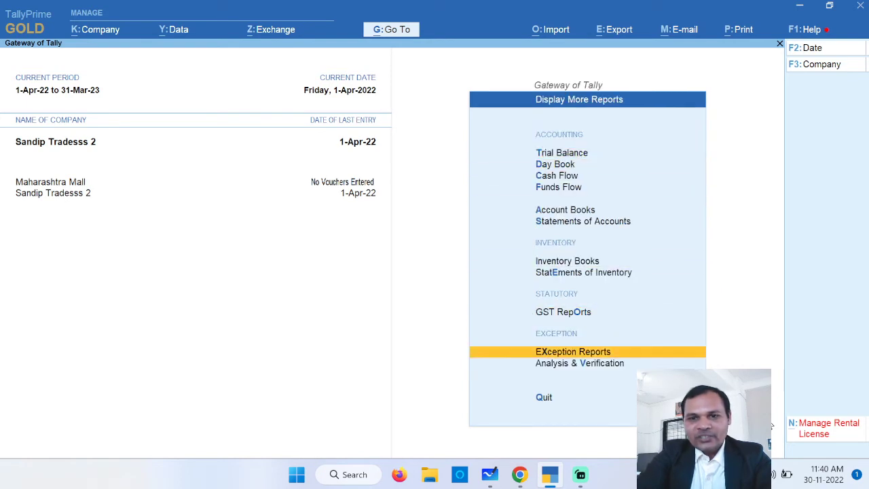
key("Up")
key("Return")
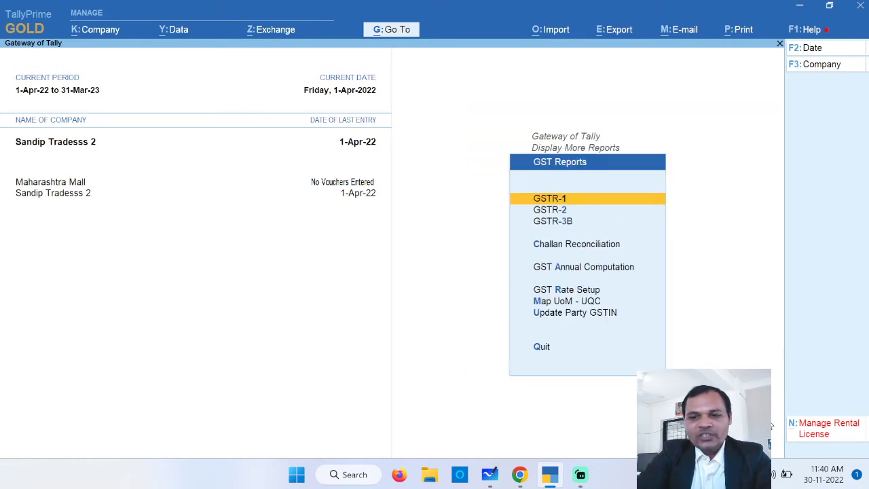
key("Return")
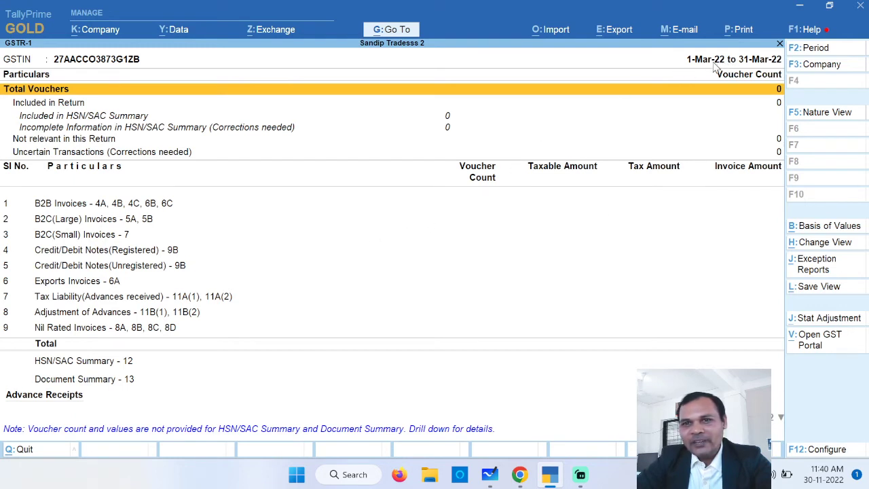
- Change the GSTR-1 report period to the single day 1-Apr-22
left_click(813, 53)
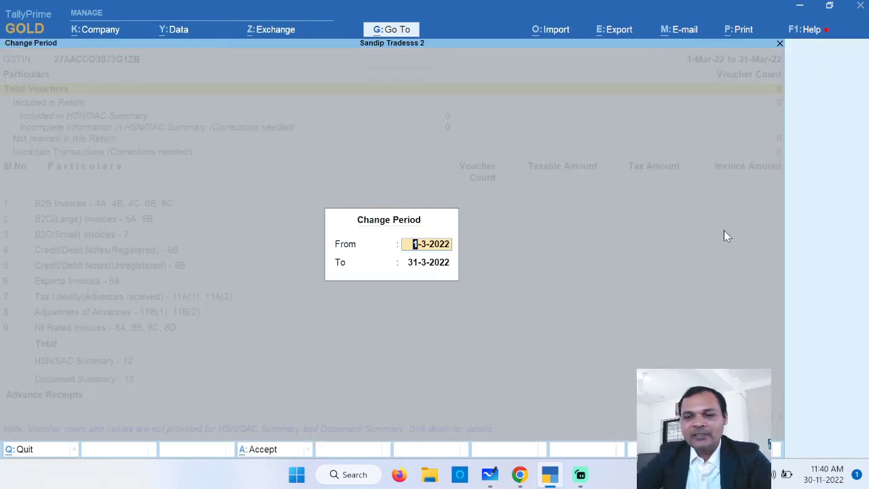
key("space")
key("Return")
key("space")
key("Return")
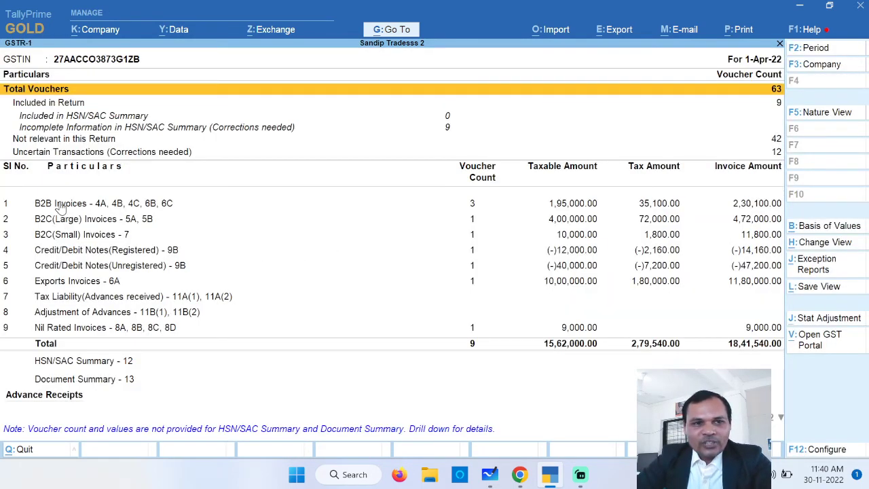
- Drill down the B2B Invoices of Sadguru Mobile Shopee to view invoice 15, and return to the GSTR-1 summary
left_click(583, 208)
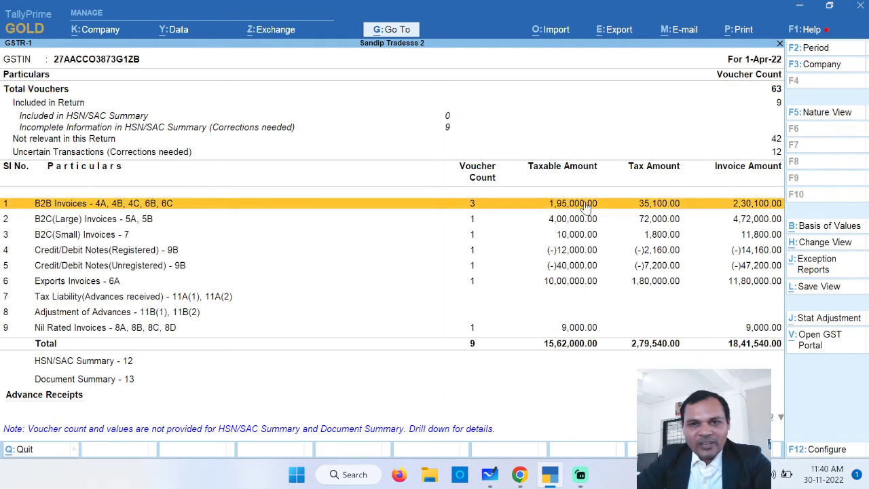
left_click(483, 206)
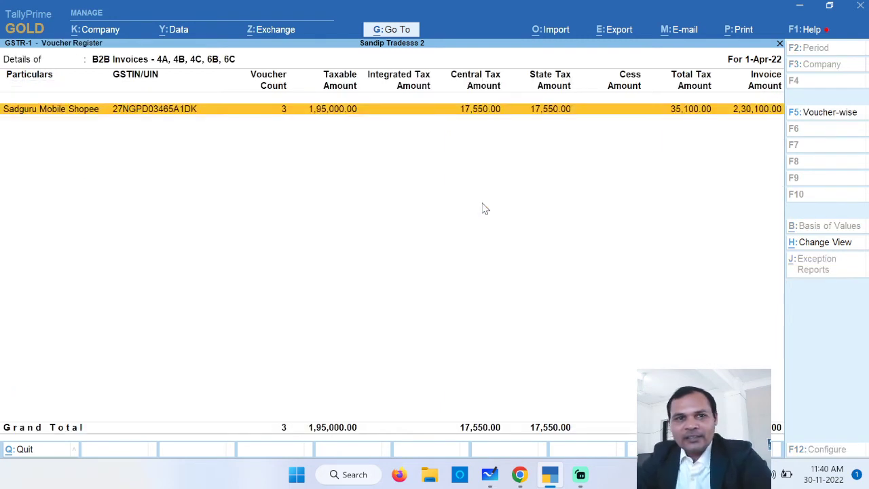
key("Return")
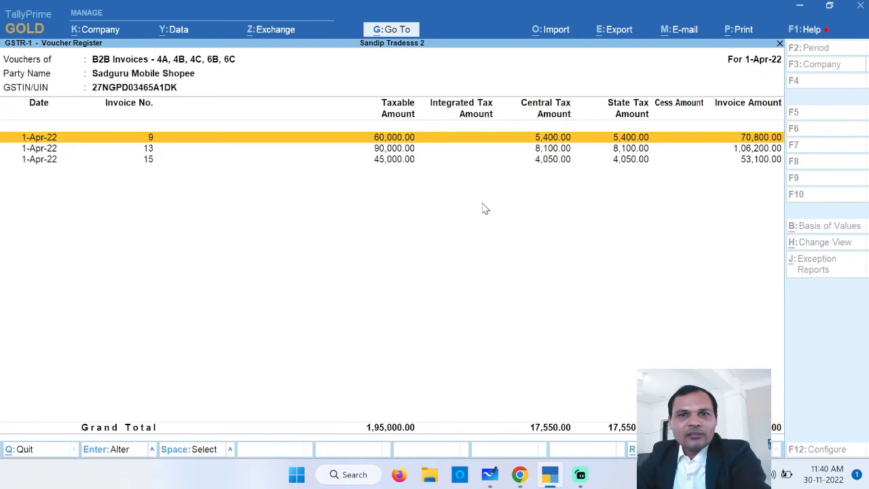
key("Down")
key("Down")
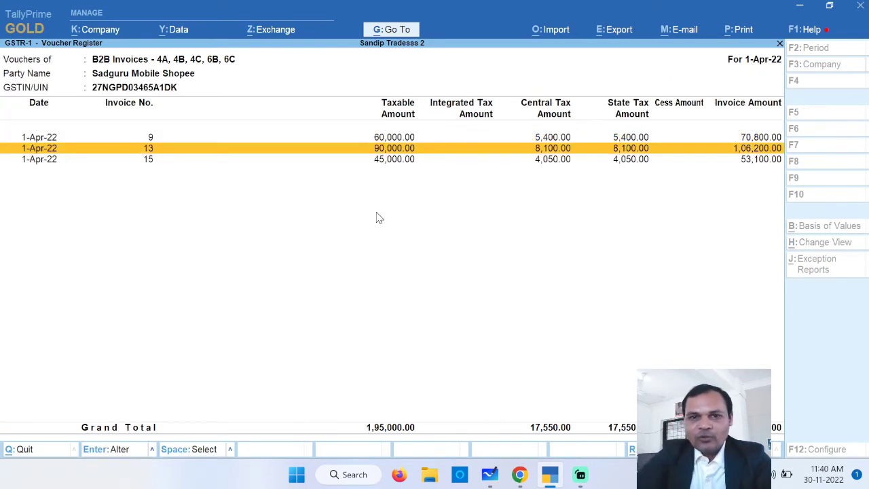
key("Return")
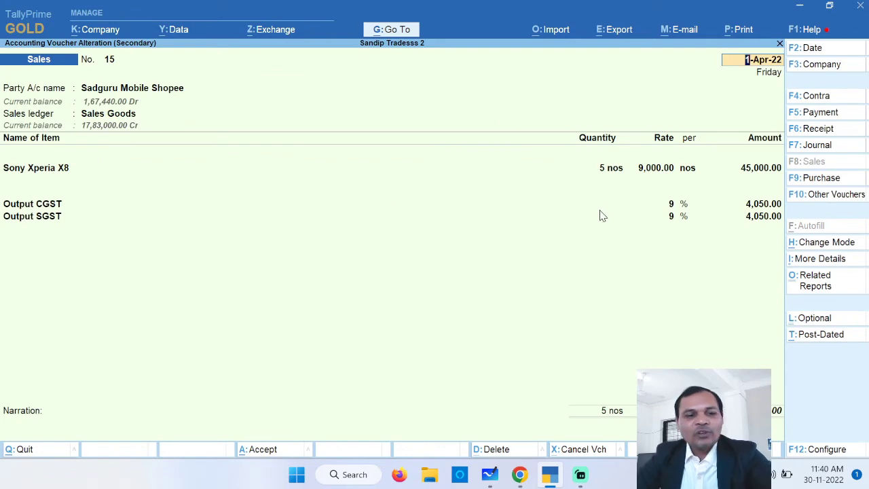
key("BackSpace")
key("Escape")
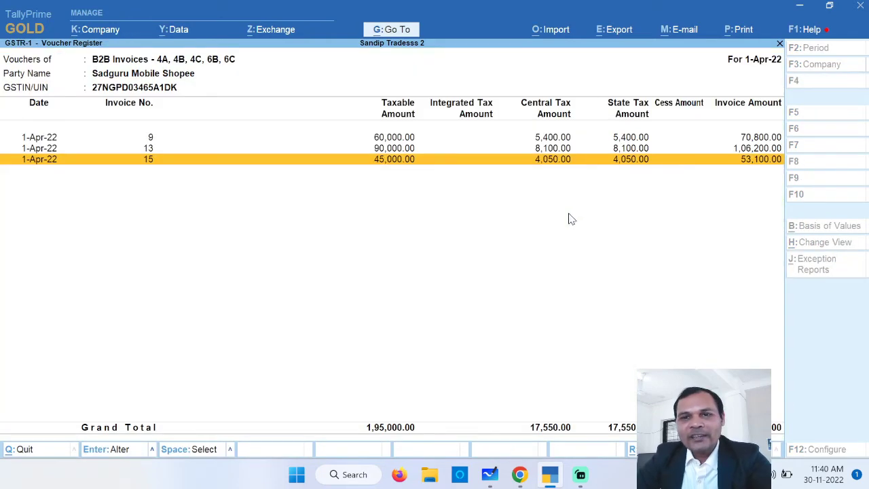
key("Escape")
key("Escape")
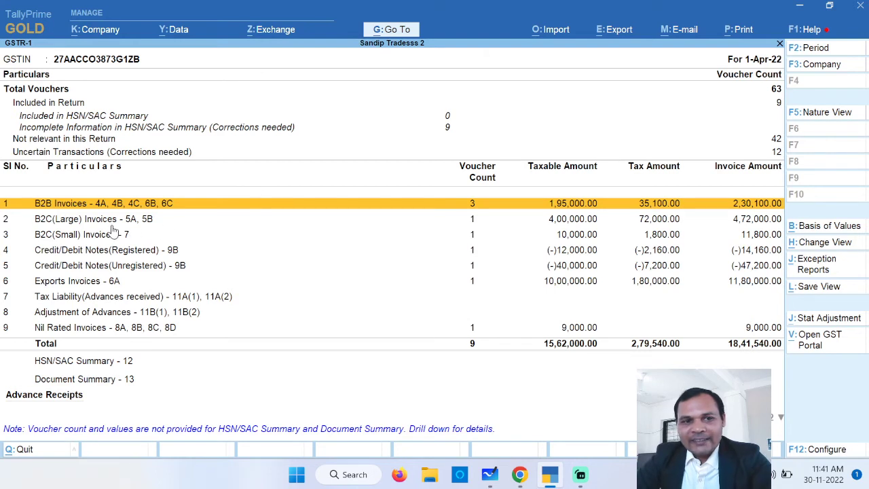
- Highlight the B2C(Large) Invoices row, switch to Microsoft Whiteboard and handwrite B 2 C below the existing numbers
key("Down")
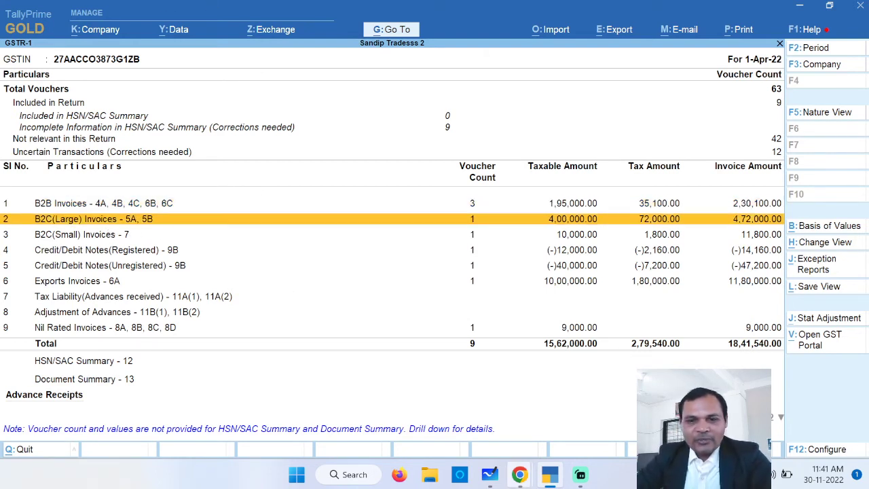
mouse_move(520, 483)
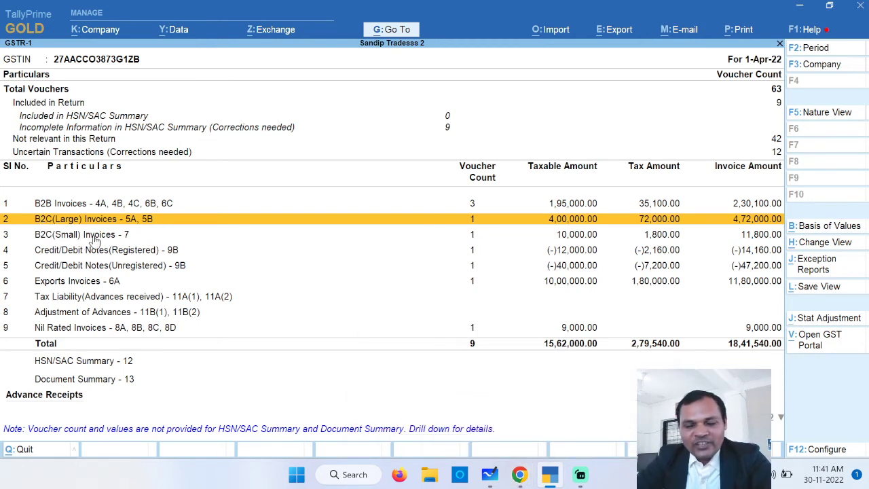
left_click(493, 479)
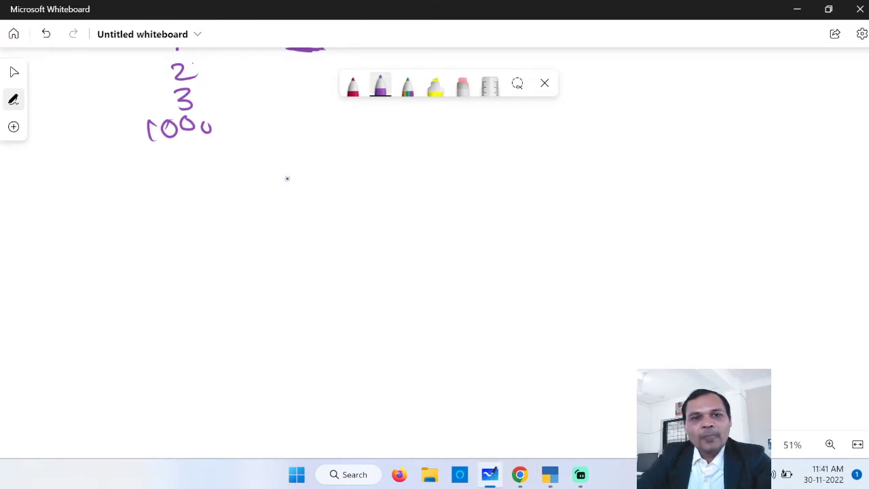
left_click_drag(257, 170, 246, 203)
left_click_drag(272, 211, 271, 177)
mouse_move(348, 173)
left_mouse_down()
mouse_move(347, 212)
mouse_move(360, 193)
mouse_move(345, 212)
left_mouse_up()
left_click_drag(457, 169, 510, 200)
left_click_drag(623, 156, 626, 195)
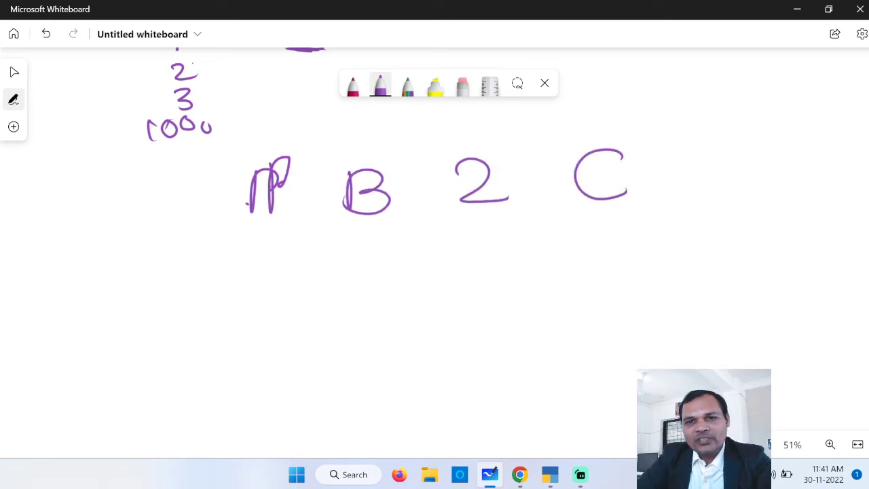
- Underline the B and the C, and draw two cross marks beside the C
left_click_drag(348, 240, 393, 241)
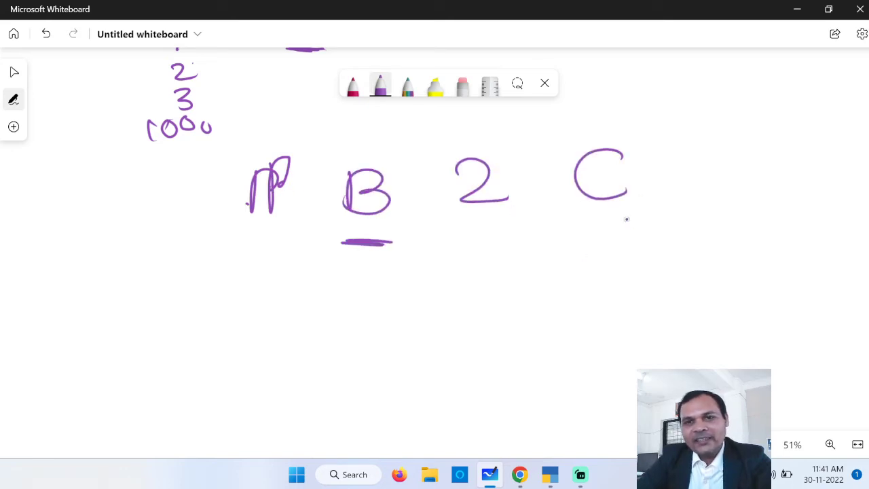
left_click_drag(628, 219, 592, 217)
mouse_move(677, 218)
left_mouse_down()
mouse_move(705, 249)
mouse_move(717, 236)
left_mouse_up()
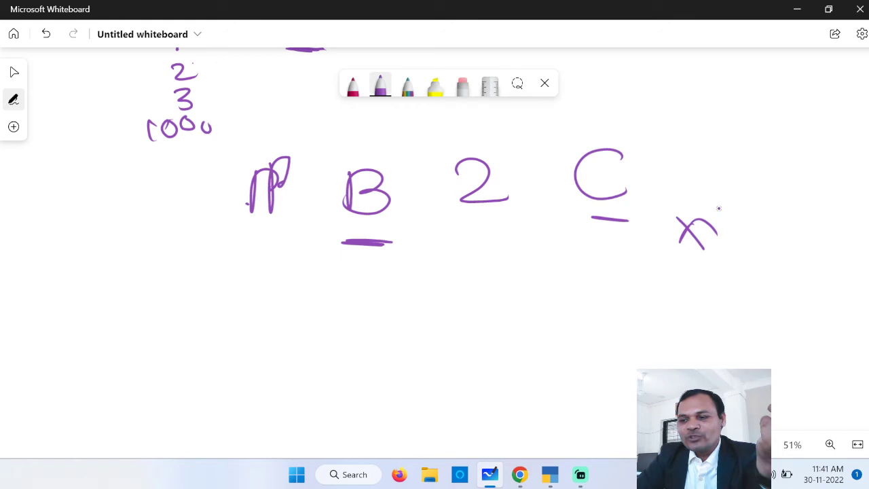
left_click_drag(707, 101, 742, 135)
left_click_drag(743, 98, 707, 134)
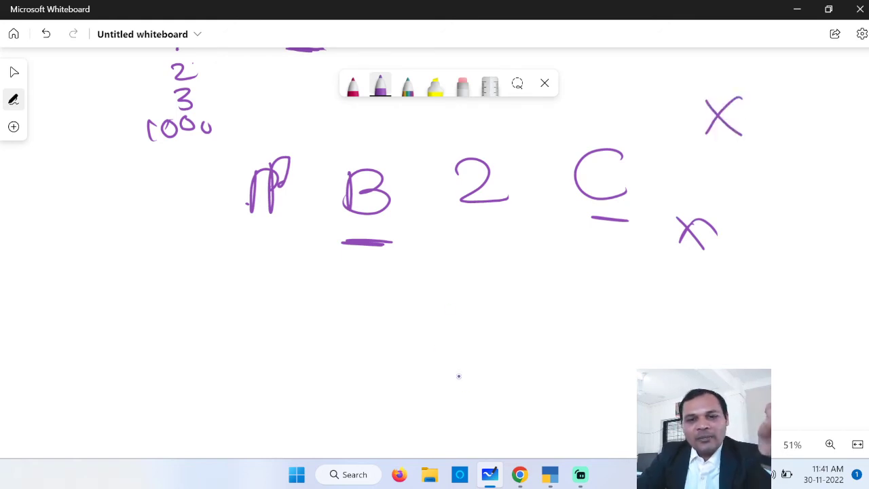
- Check the GSTR-1 summary in TallyPrime, return to Microsoft Whiteboard, and write an underlined Inter state below B 2 C
left_click(550, 474)
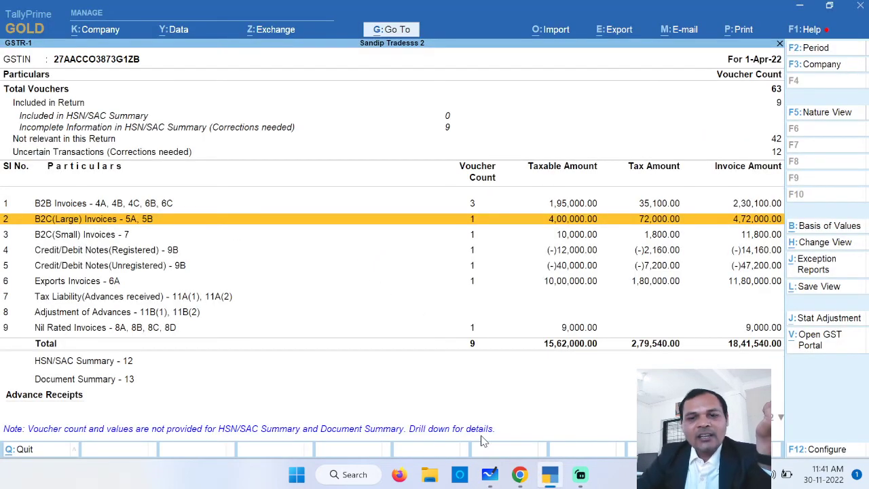
left_click(490, 475)
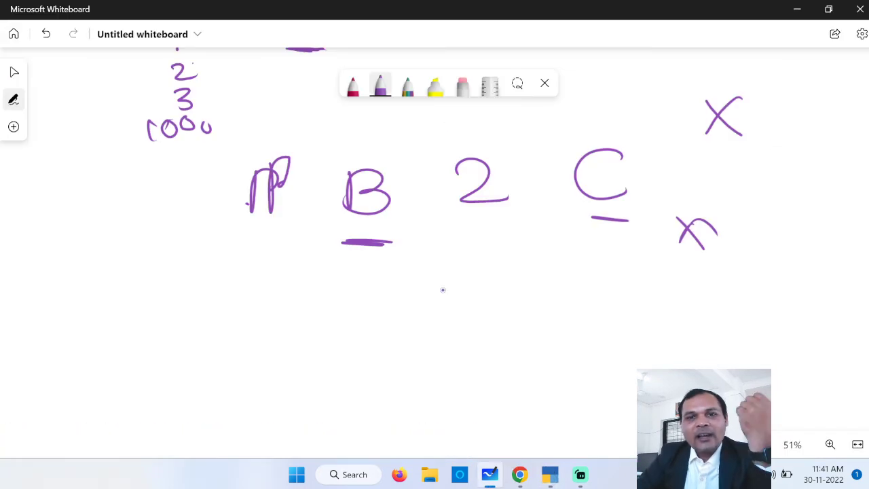
mouse_move(362, 301)
left_mouse_down()
mouse_move(364, 335)
mouse_move(386, 302)
left_mouse_up()
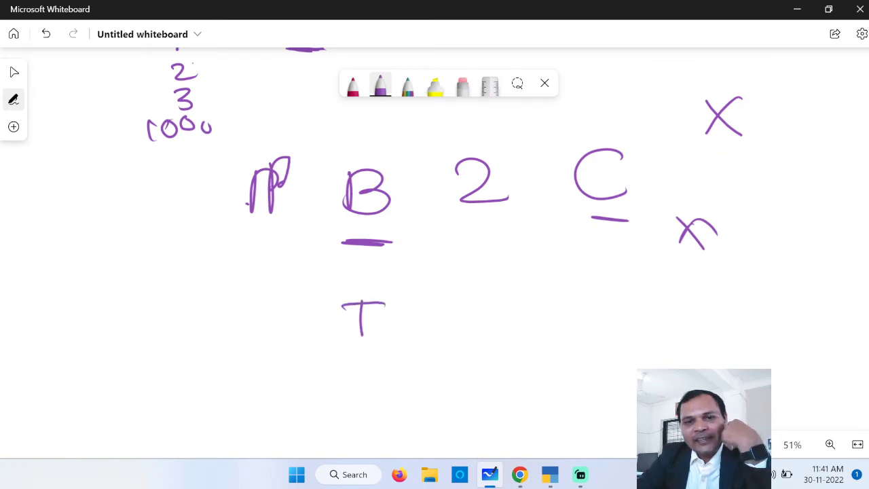
left_click_drag(344, 323, 398, 317)
mouse_move(399, 313)
left_mouse_down()
mouse_move(401, 334)
mouse_move(435, 314)
left_mouse_up()
mouse_move(433, 292)
left_mouse_down()
mouse_move(432, 333)
mouse_move(504, 291)
left_mouse_up()
mouse_move(536, 293)
left_mouse_down()
mouse_move(524, 301)
mouse_move(524, 325)
left_mouse_up()
mouse_move(554, 288)
left_mouse_down()
mouse_move(556, 316)
mouse_move(596, 300)
left_mouse_up()
left_click_drag(588, 303, 589, 316)
mouse_move(605, 283)
left_mouse_down()
mouse_move(608, 319)
mouse_move(632, 293)
left_mouse_up()
left_click_drag(638, 310, 663, 325)
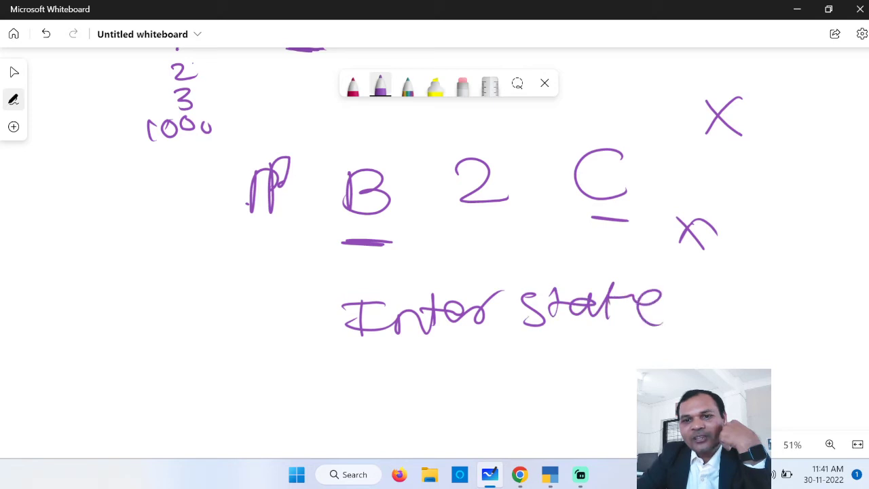
left_click_drag(384, 348, 640, 343)
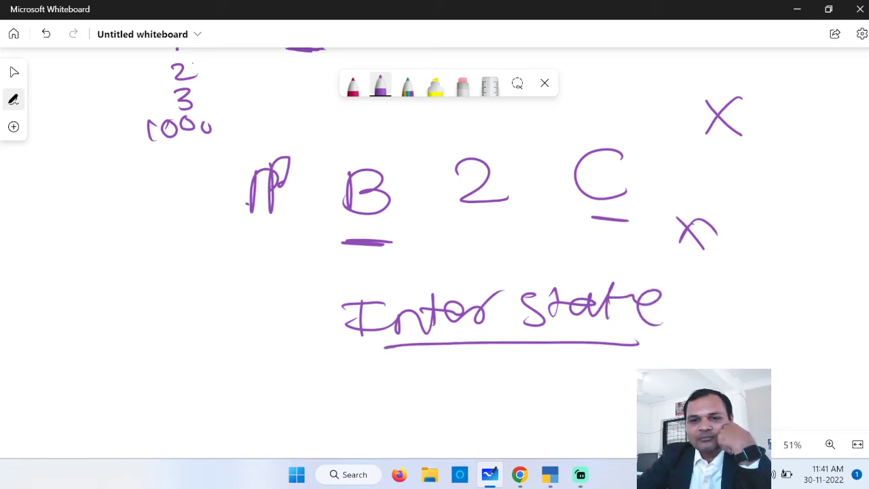
- Write Saler and Customer side by side below Inter state, and circle Saler
scroll(665, 293, "down", 3)
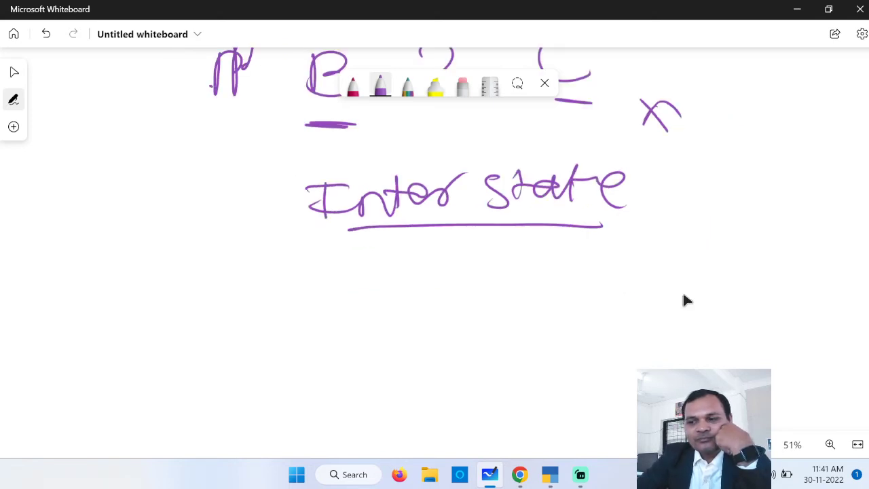
left_click_drag(293, 297, 274, 327)
left_click_drag(319, 311, 348, 329)
mouse_move(355, 299)
left_mouse_down()
mouse_move(384, 319)
mouse_move(421, 299)
left_mouse_up()
left_click_drag(639, 281, 620, 319)
mouse_move(643, 292)
left_mouse_down()
mouse_move(651, 314)
mouse_move(680, 296)
mouse_move(674, 319)
left_mouse_up()
left_click_drag(693, 285, 690, 315)
left_click_drag(679, 295, 825, 298)
- Write MH below Saler and begin the matching label below Customer
left_click_drag(316, 397, 355, 389)
mouse_move(367, 360)
left_mouse_down()
mouse_move(367, 390)
mouse_move(392, 370)
left_mouse_up()
left_click_drag(390, 358, 393, 389)
left_click_drag(698, 353, 709, 349)
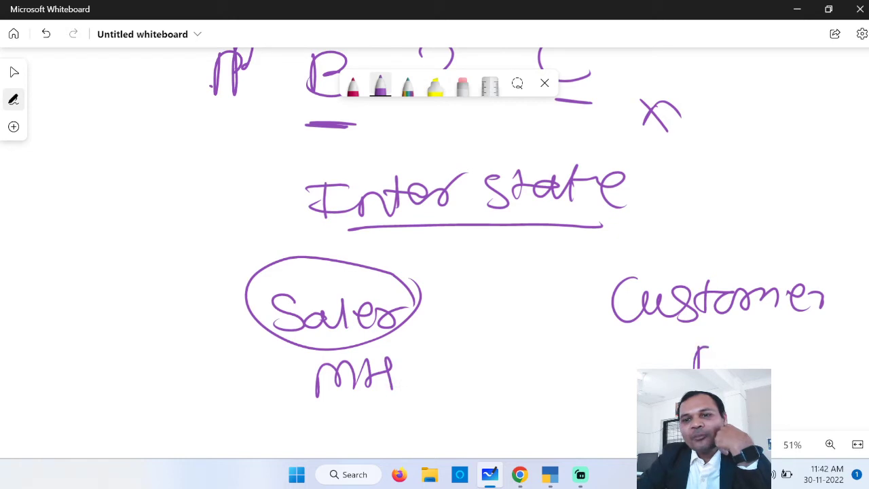
- Handwrite "MP/Go" with a small arrow beside it under Customer, and write "GST X" above Customer
left_click_drag(810, 334, 815, 366)
left_click_drag(824, 341, 831, 335)
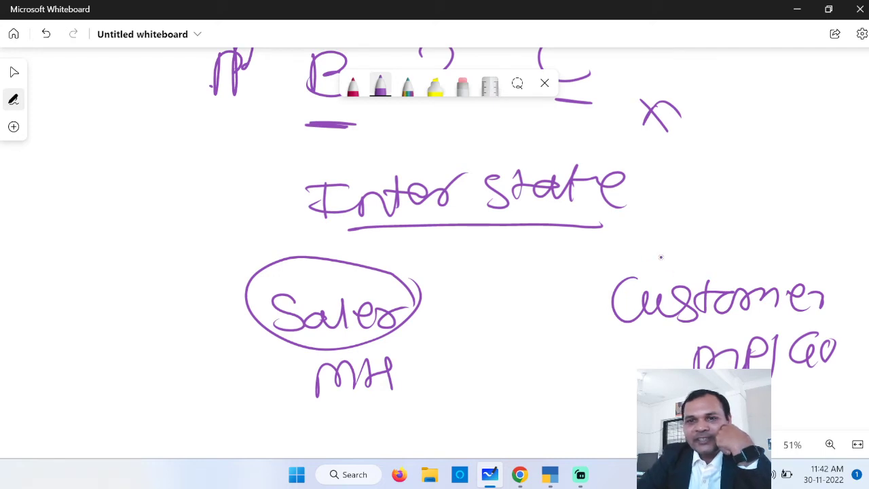
mouse_move(637, 343)
left_mouse_down()
mouse_move(670, 367)
mouse_move(673, 340)
left_mouse_up()
mouse_move(768, 209)
left_mouse_down()
mouse_move(753, 241)
mouse_move(770, 239)
left_mouse_up()
left_click_drag(794, 215, 775, 238)
mouse_move(790, 222)
left_mouse_down()
mouse_move(815, 212)
mouse_move(843, 233)
mouse_move(824, 235)
left_mouse_up()
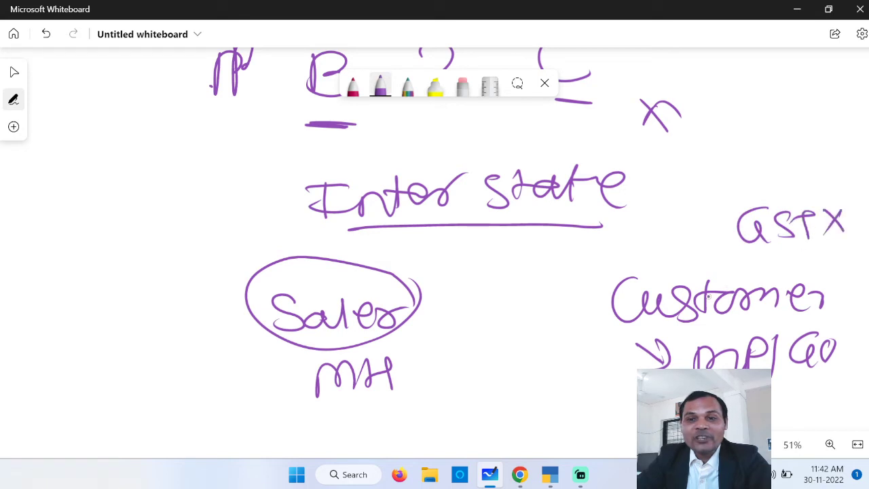
- Handwrite "B2C" beside the "MH" label under Sales
left_click_drag(448, 362, 452, 393)
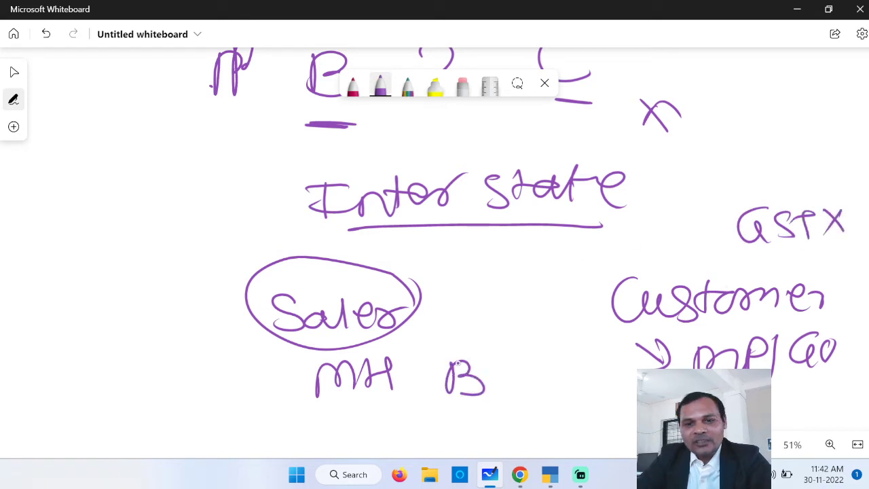
left_click_drag(486, 363, 527, 384)
left_click_drag(551, 355, 561, 378)
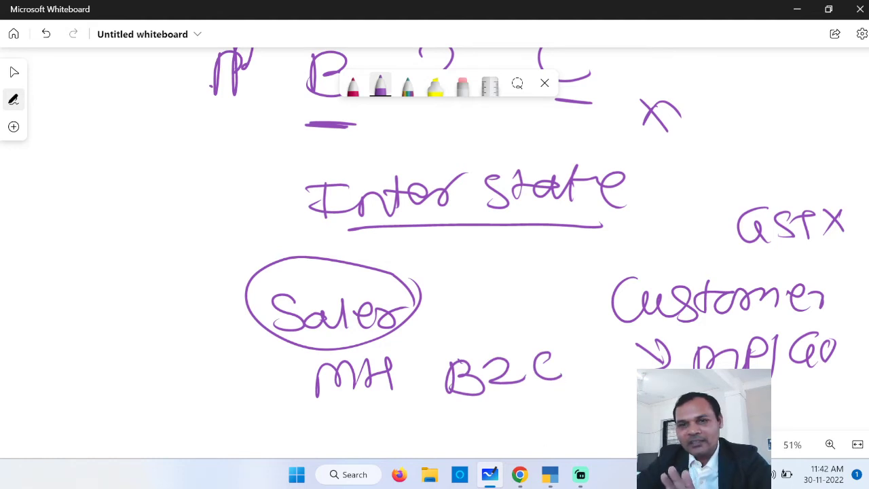
- Draw a curved arrow from the Inter State heading down past Sales, and write "2.5 L >" below B2C
scroll(564, 314, "down", 3)
scroll(565, 315, "right", 3)
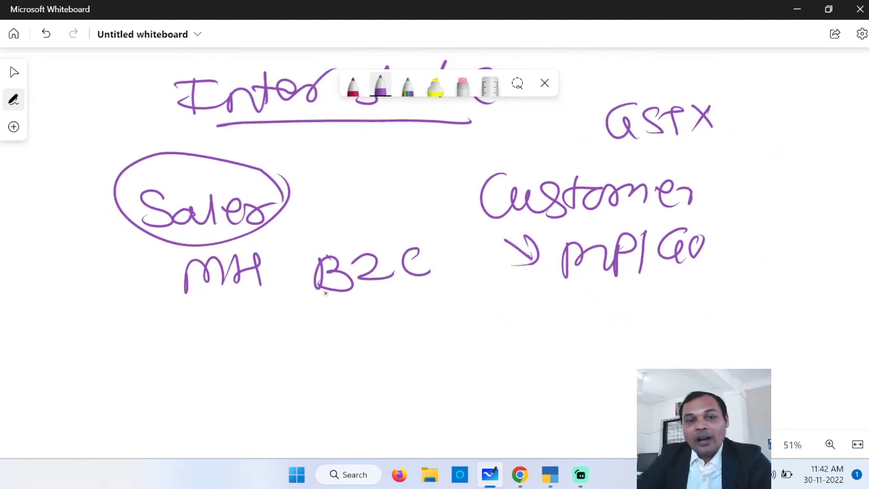
mouse_move(180, 108)
left_mouse_down()
mouse_move(115, 136)
mouse_move(105, 332)
mouse_move(118, 319)
mouse_move(101, 346)
left_mouse_up()
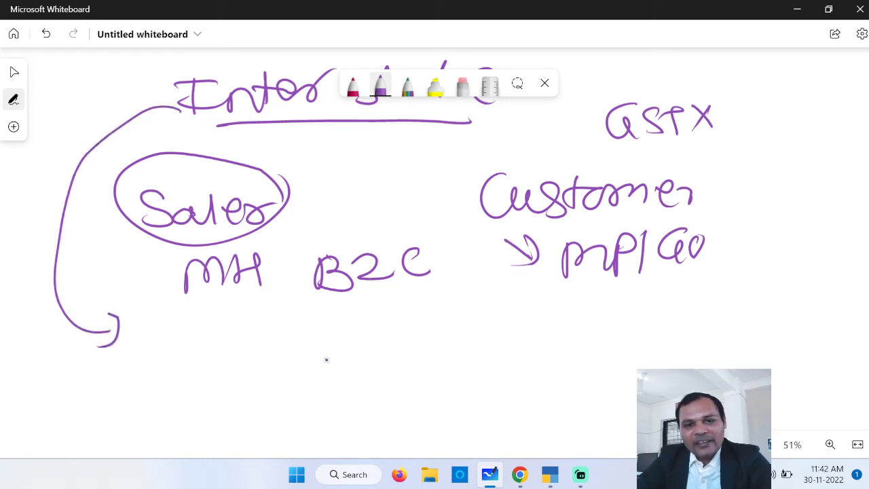
left_click_drag(324, 352, 359, 384)
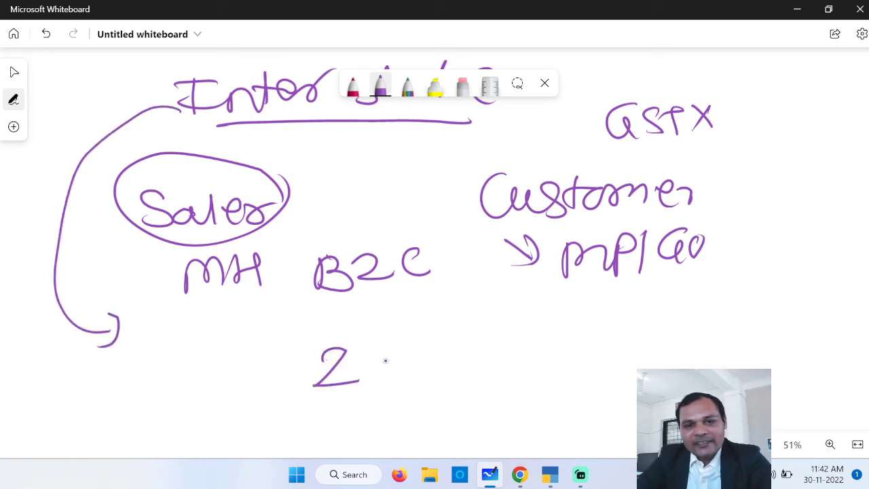
left_click(370, 360)
left_click_drag(421, 352, 385, 380)
left_click_drag(444, 340, 476, 374)
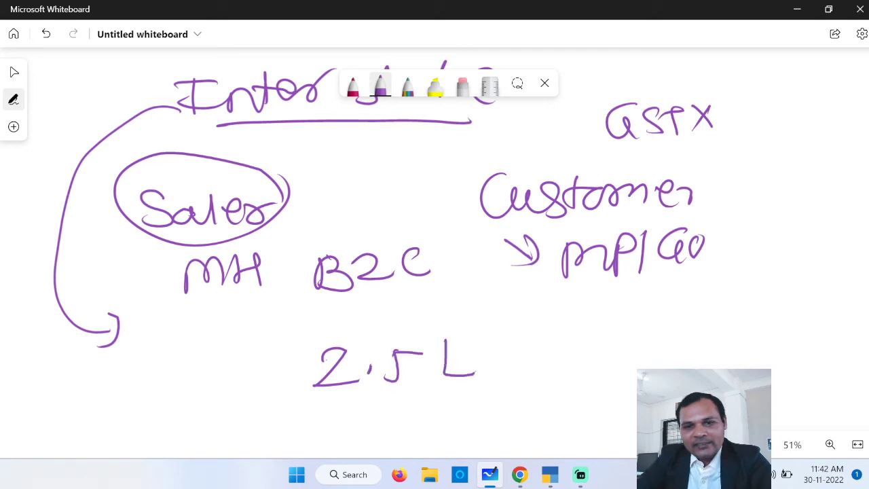
left_click_drag(510, 338, 514, 374)
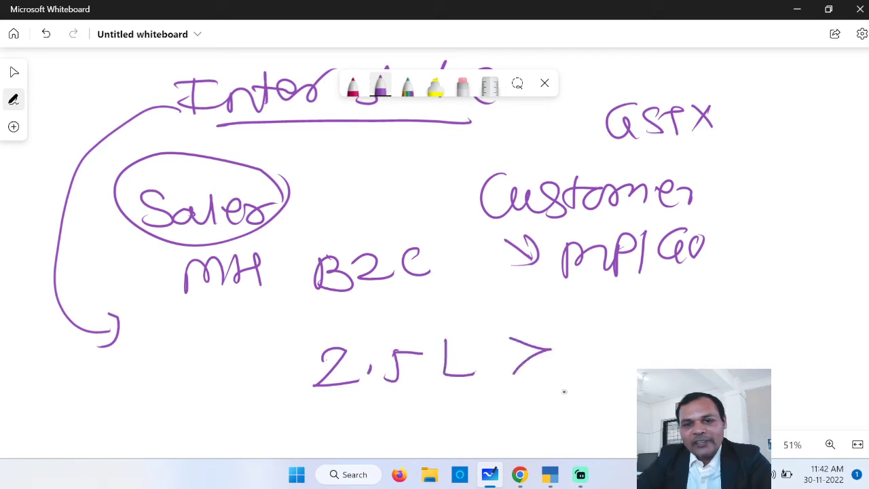
- Handwrite "B2C (Larg)" after the "2.5 L >" note
left_click_drag(626, 332, 632, 371)
mouse_move(631, 331)
left_mouse_down()
mouse_move(645, 334)
mouse_move(633, 367)
left_mouse_up()
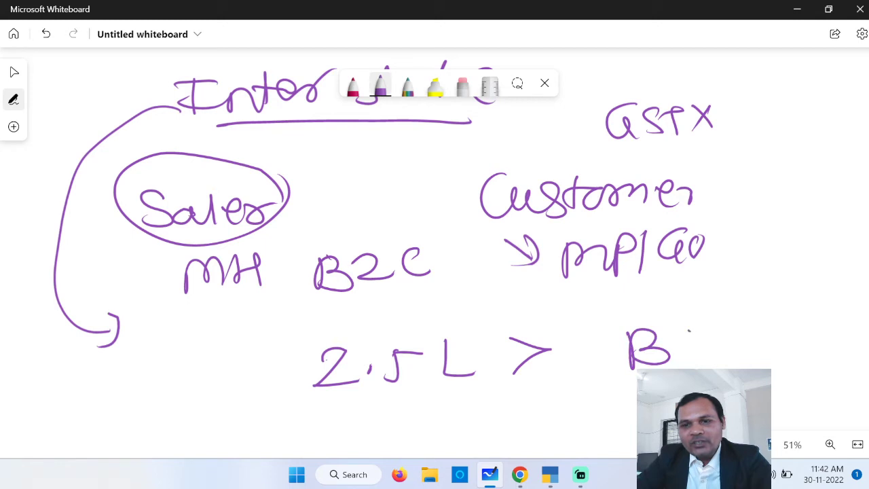
left_click_drag(690, 331, 729, 350)
left_click_drag(762, 321, 766, 345)
left_click_drag(808, 306, 806, 353)
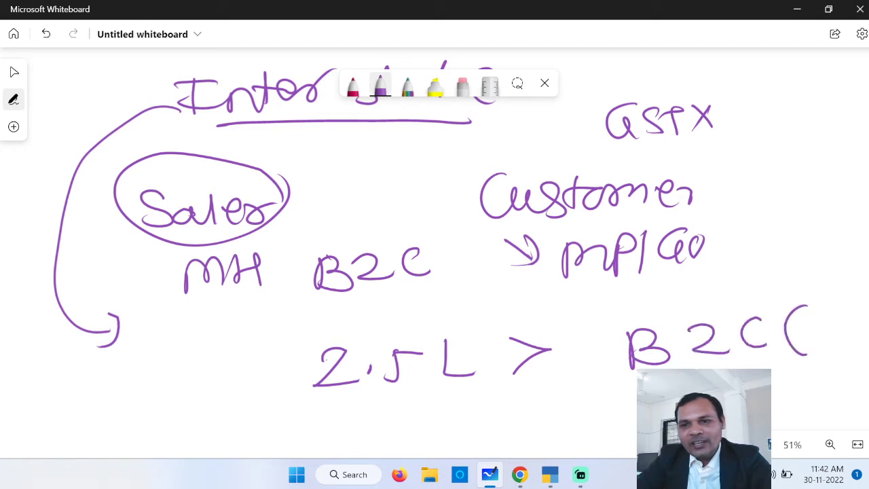
left_click_drag(819, 311, 837, 349)
mouse_move(849, 328)
left_mouse_down()
mouse_move(852, 342)
mouse_move(868, 327)
mouse_move(860, 353)
left_mouse_up()
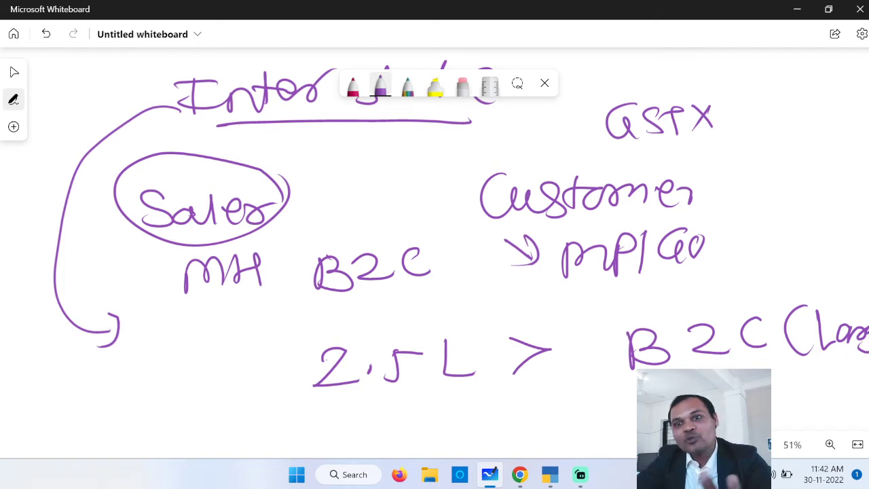
scroll(435, 251, "right", 2)
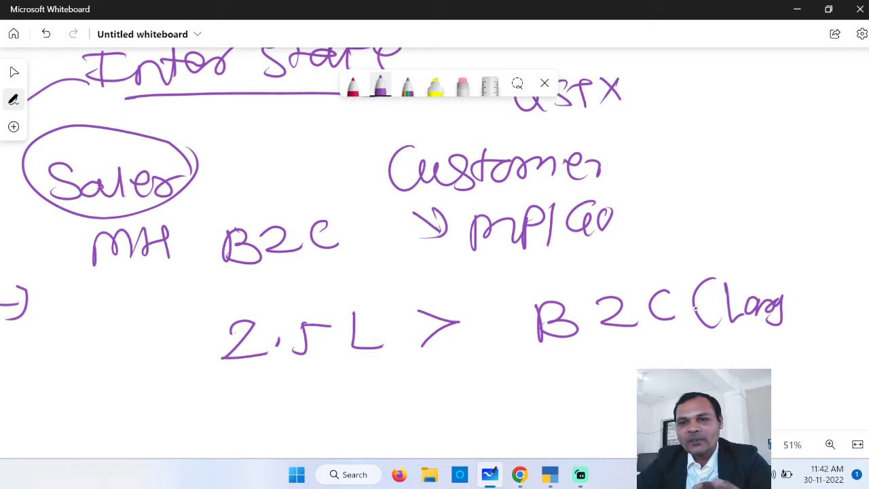
left_click_drag(815, 283, 812, 317)
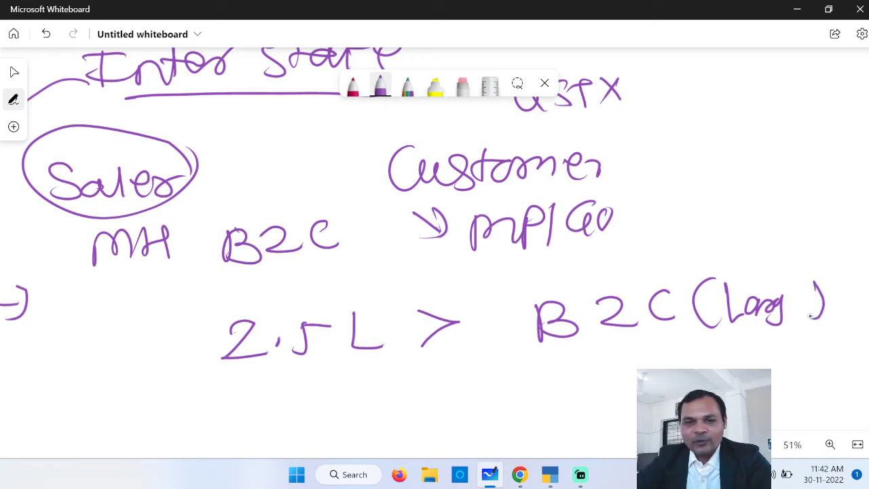
- Switch to TallyPrime, leave the GSTR-1 report for the Gateway of Tally, and open a new sales voucher
left_click(550, 474)
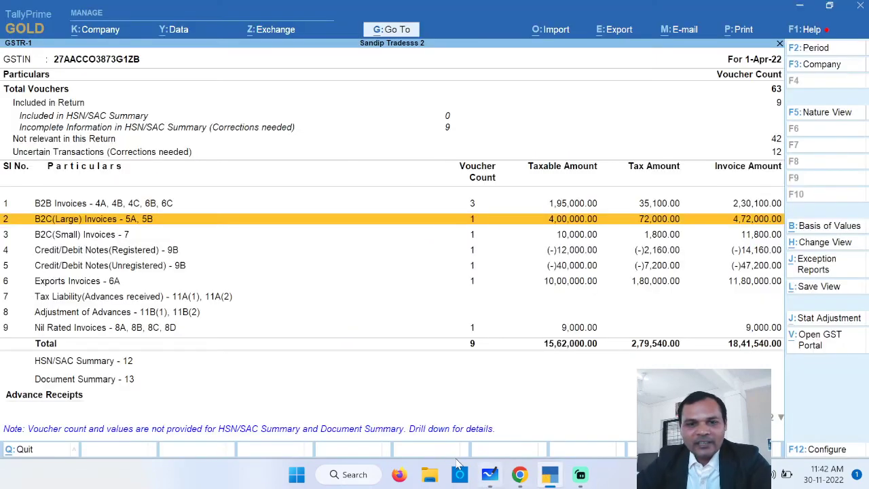
key("Escape")
key("Escape")
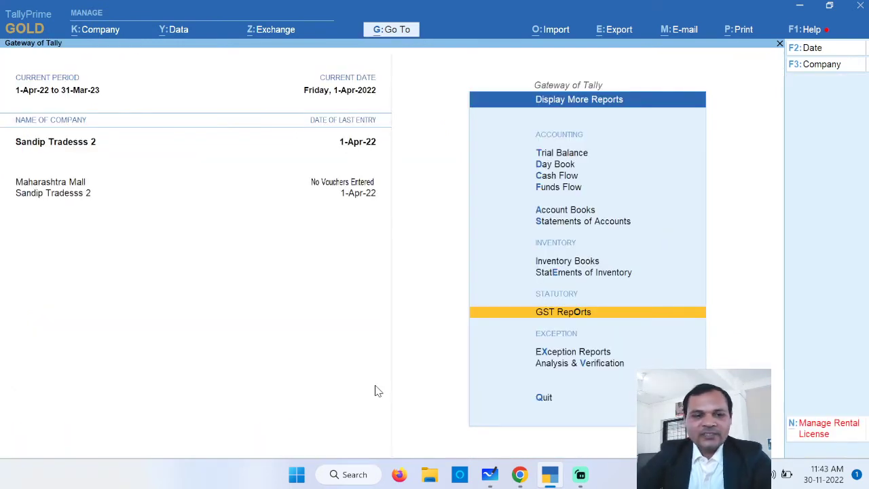
key("Escape")
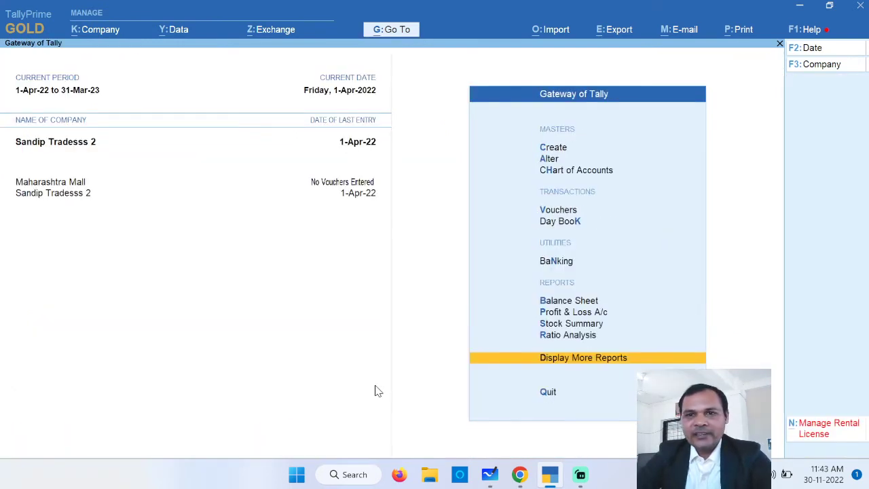
left_click(554, 211)
- Switch to the Tally GST Example-02.pdf in Chrome and examine item 14, the Samsung S1 sale, and its customer
left_click(520, 475)
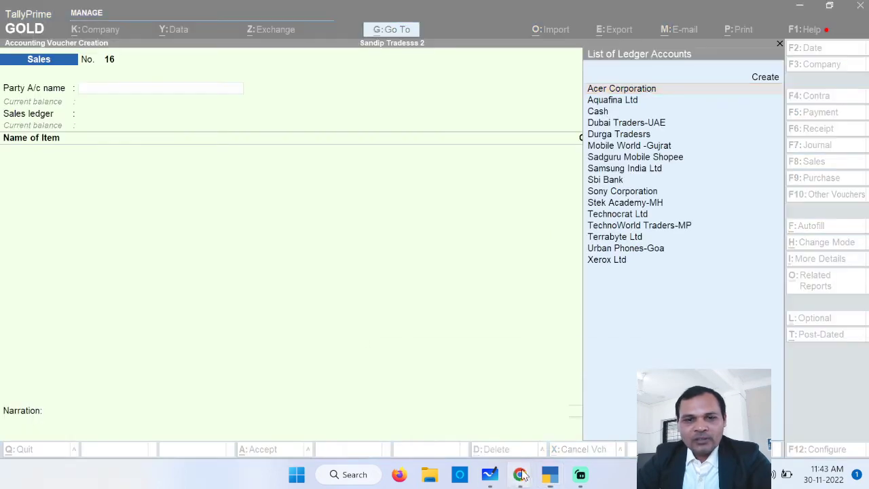
left_click(381, 392)
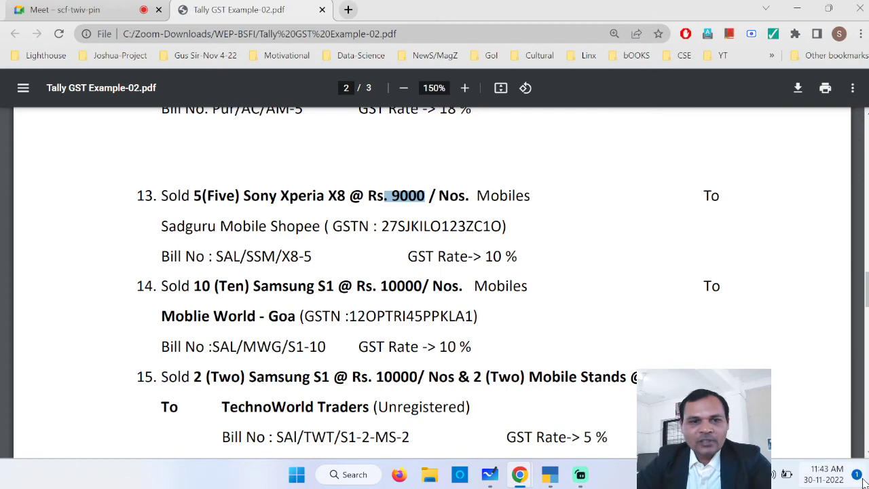
left_click(104, 379)
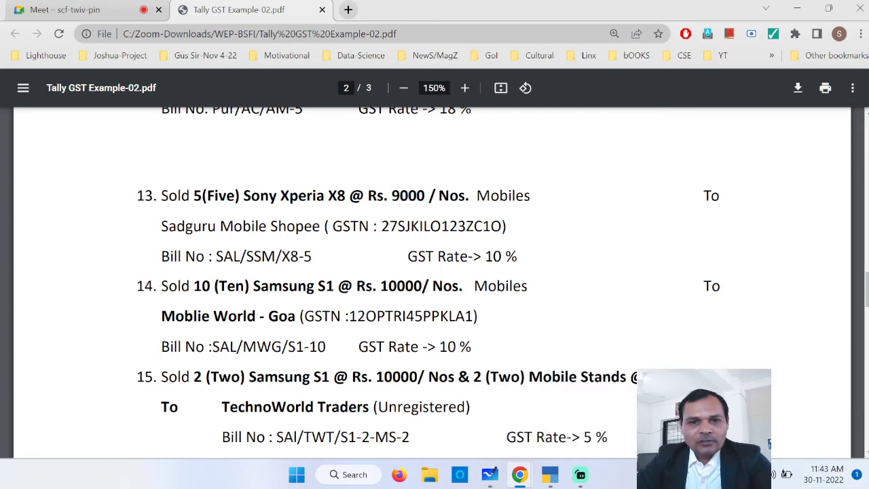
scroll(435, 282, "down", 1)
scroll(435, 282, "down", 1)
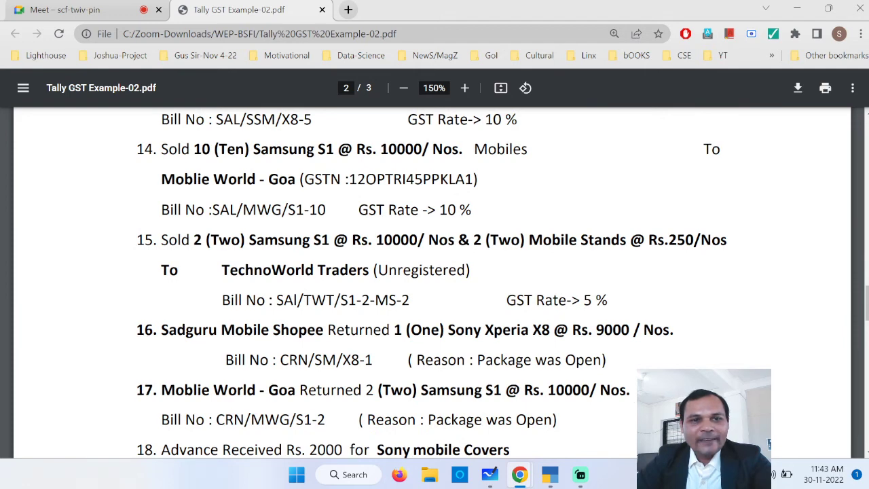
left_click_drag(182, 150, 547, 181)
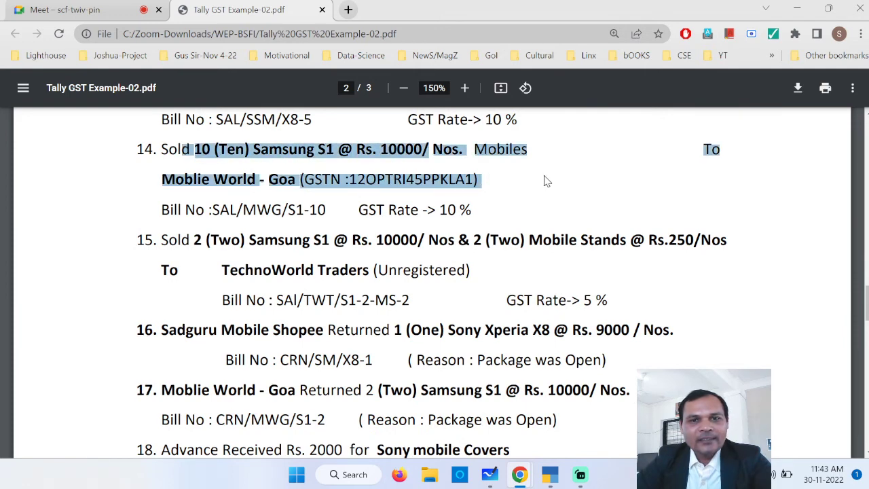
left_click(548, 181)
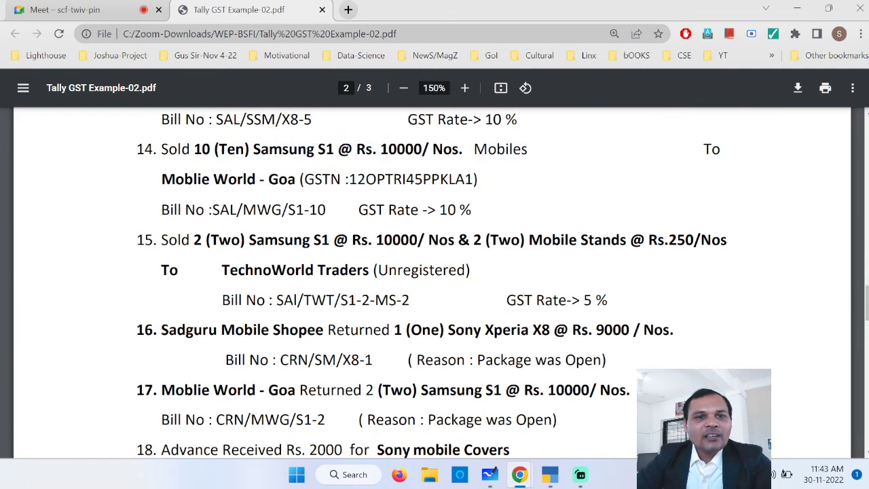
left_click_drag(262, 150, 352, 150)
left_click(351, 150)
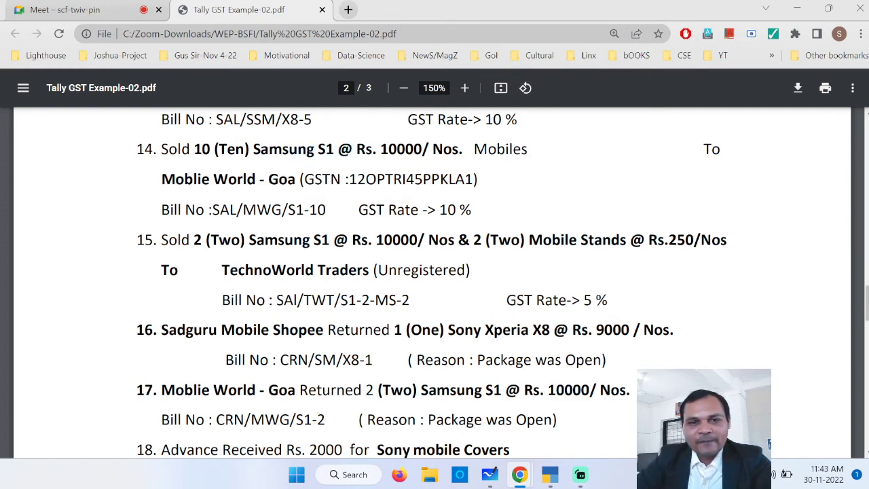
left_click_drag(162, 178, 295, 179)
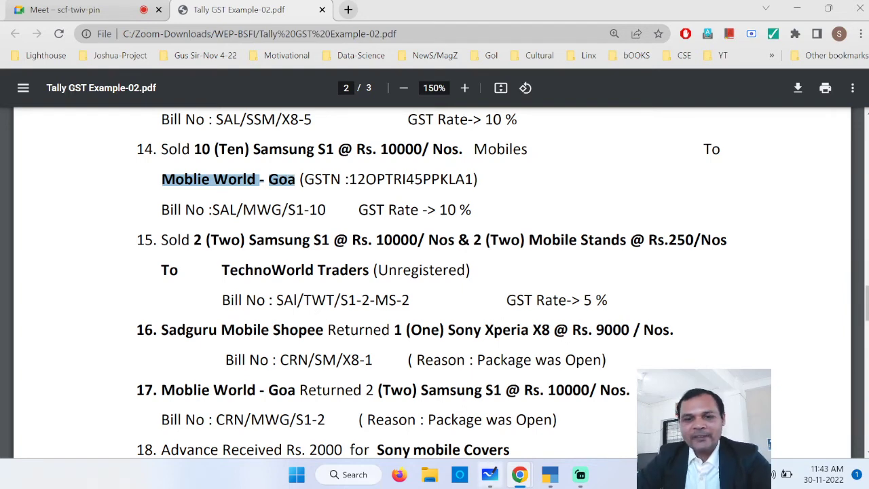
- Return to TallyPrime and choose Urban Phones-Goa as the sales voucher's party account
left_click(552, 476)
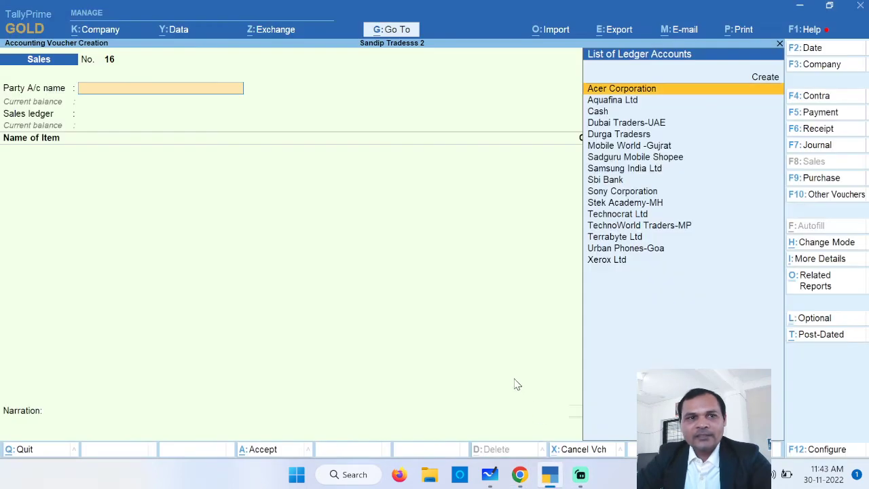
key("Down")
key("Down")
key("Down")
key("Down")
key("Down")
key("Down")
key("Down")
key("Down")
key("Down")
key("Down")
key("Down")
key("Down")
key("Down")
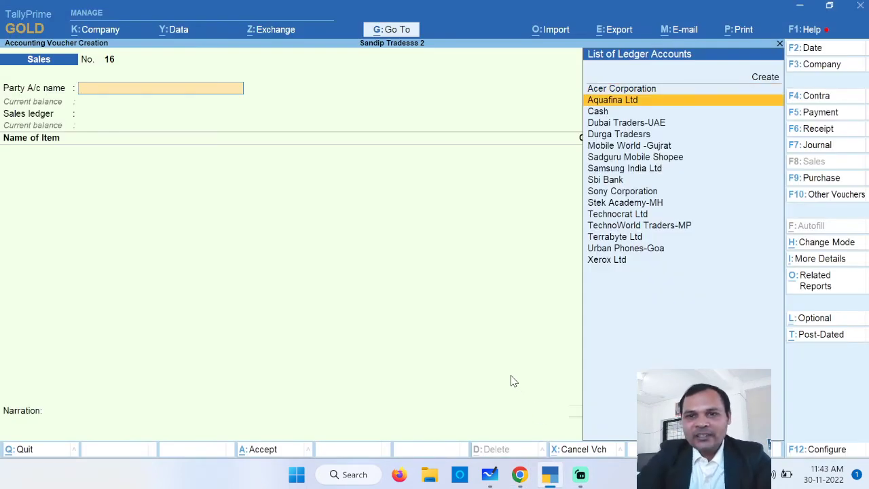
key("Down")
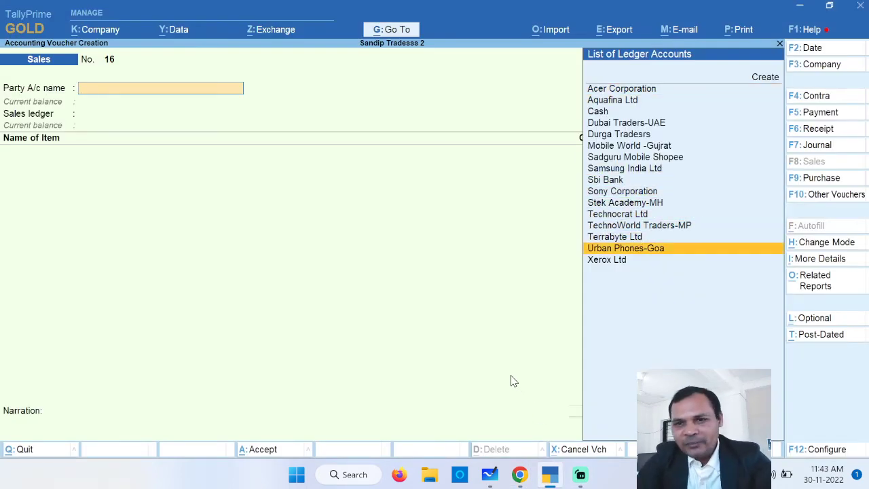
key("Up")
key("Up")
key("Up")
key("Down")
key("Down")
key("Down")
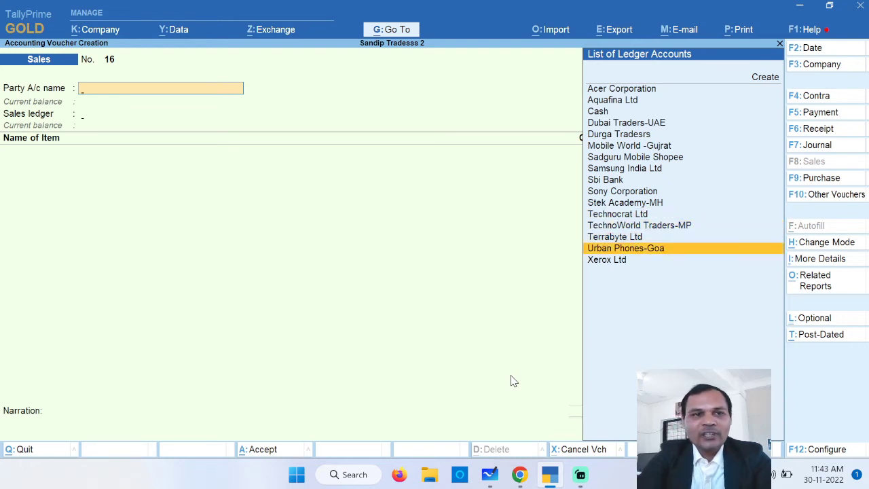
key("Return")
key("BackSpace")
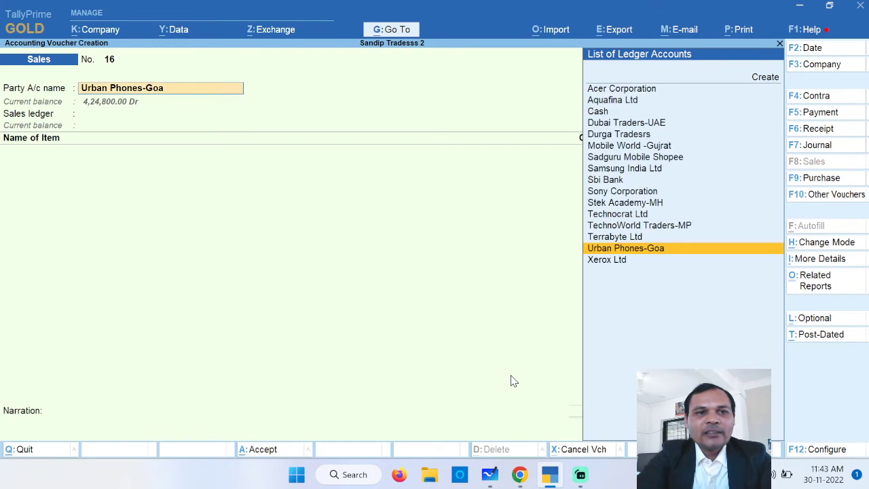
- Open the Urban Phones-Goa ledger for alteration from the voucher and set its registration type to Regular
key("ctrl+Return")
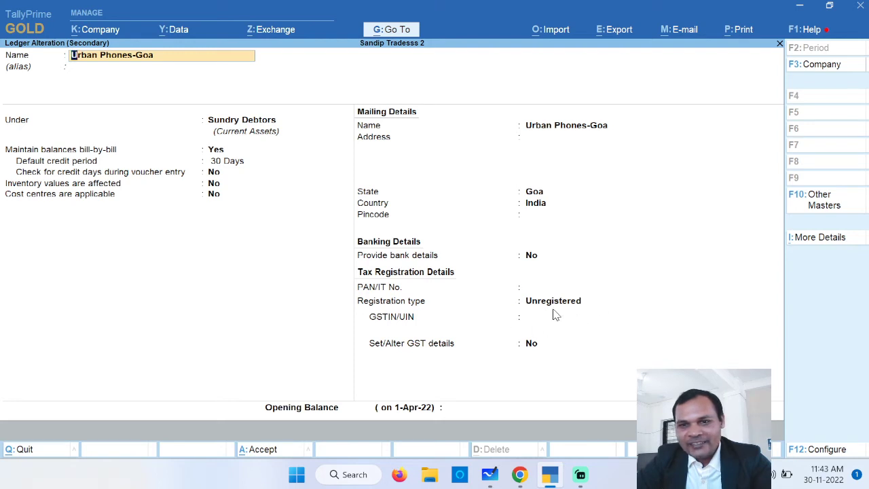
key("Return")
key("Return")
key("Return")
key("Return")
key("Return")
key("Return")
key("Return")
key("Return")
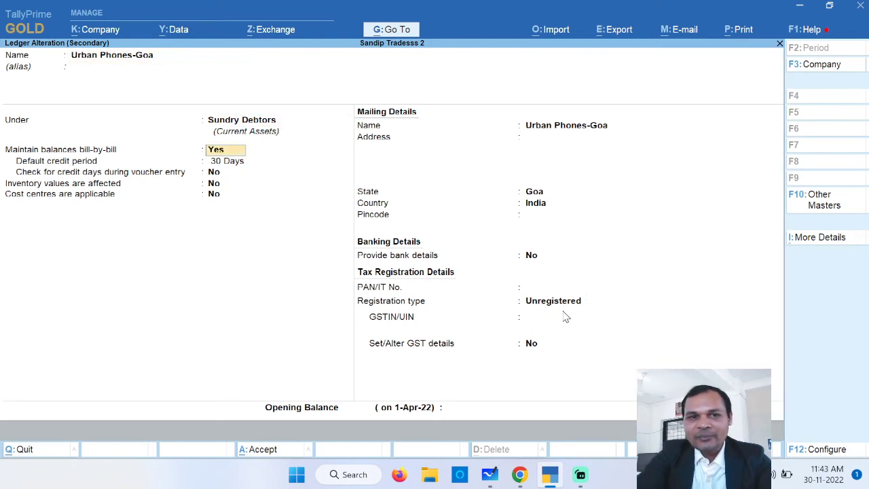
key("Return")
key("Return")
key("Return")
key("Return")
key("Return")
key("Return")
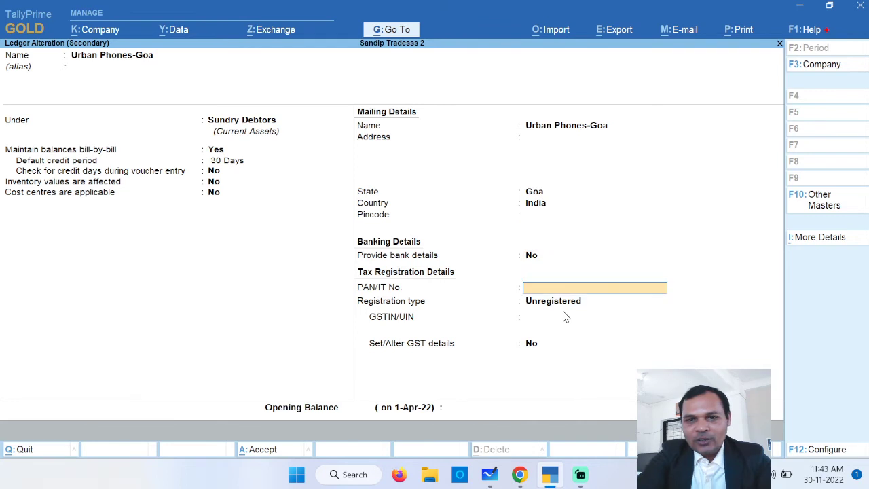
key("Up")
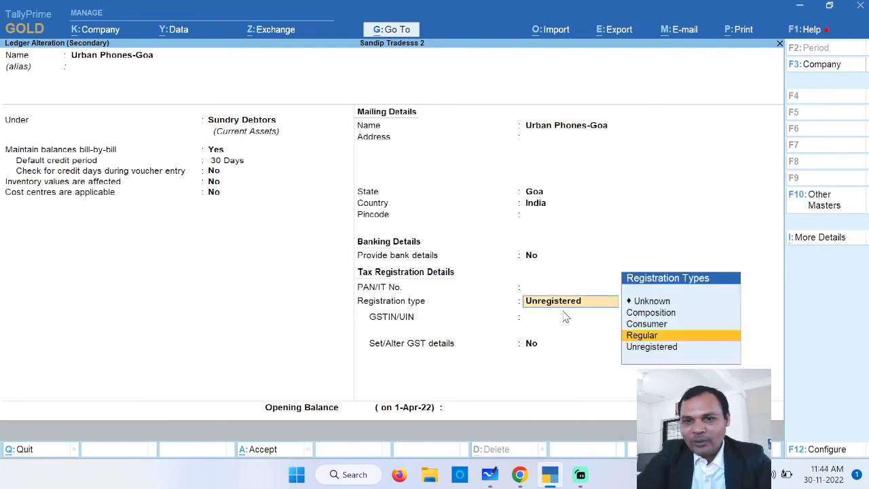
key("Return")
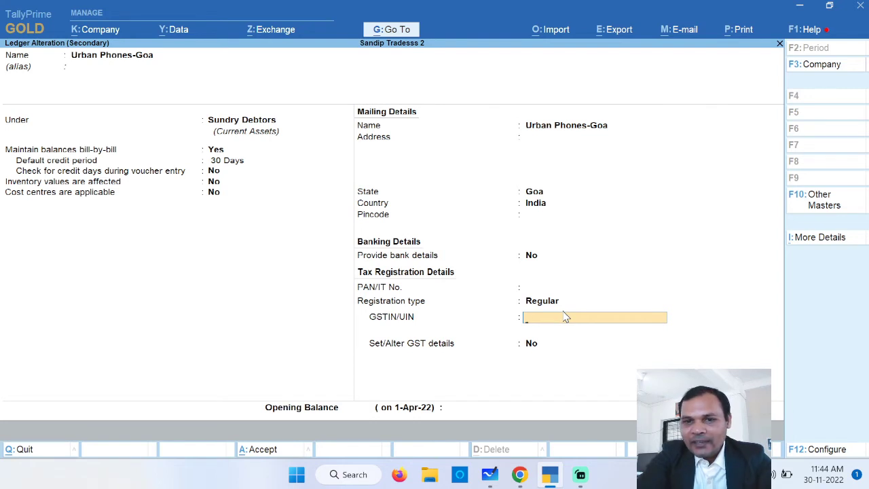
- Change the Urban Phones-Goa ledger's registration type to Unregistered, leave its GST details unaltered, and save the ledger
key("BackSpace")
key("Down")
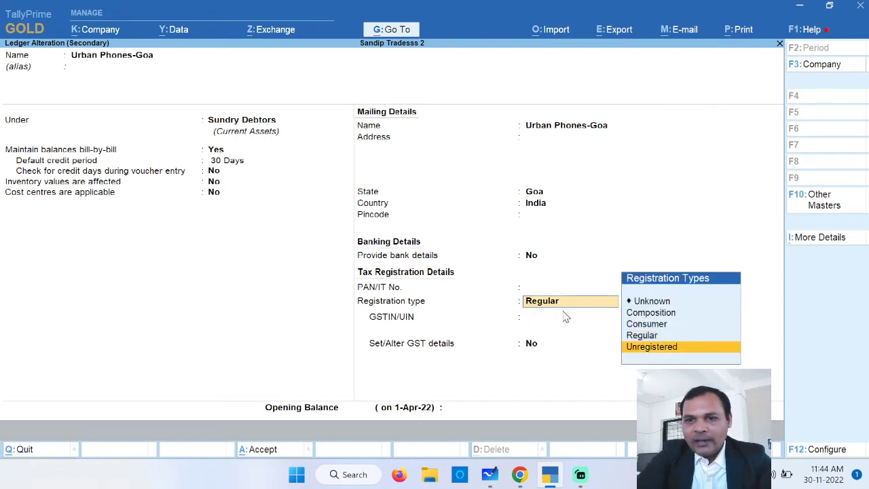
key("Return")
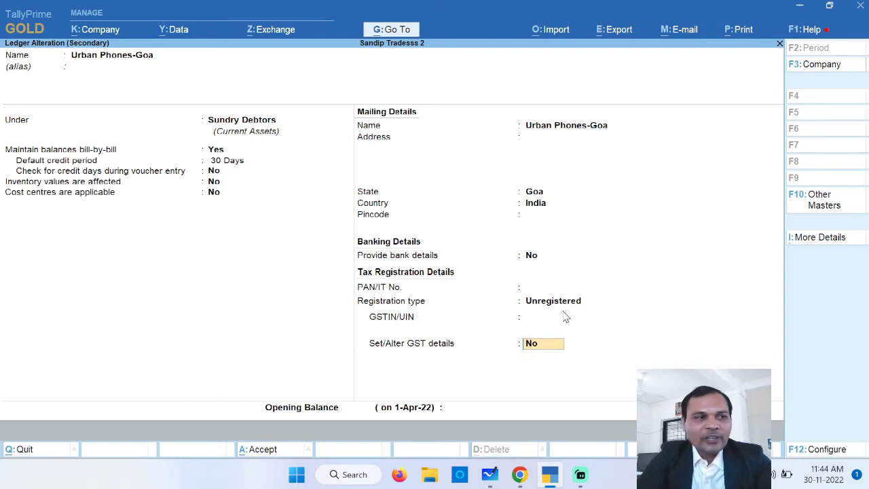
key("Return")
key("Return")
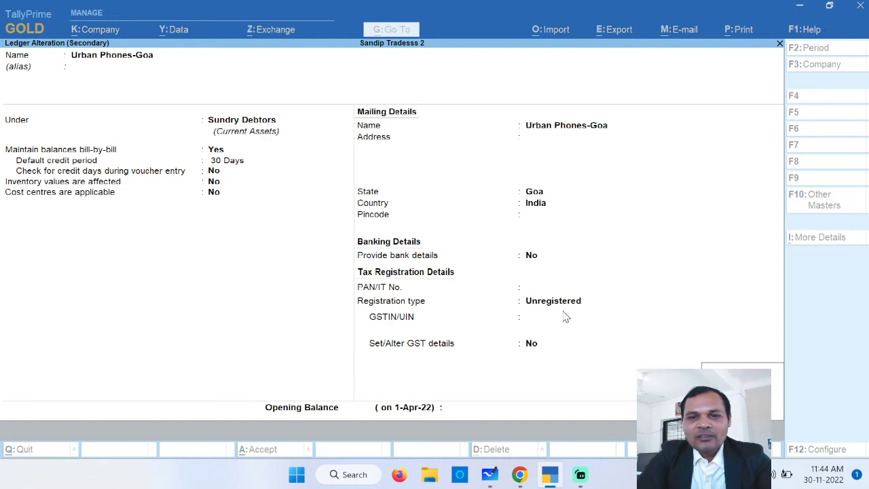
key("Return")
- Keep Sales Goods as the voucher's sales ledger and choose Dell Inspiron Laptop as the stock item
key("Return")
key("Return")
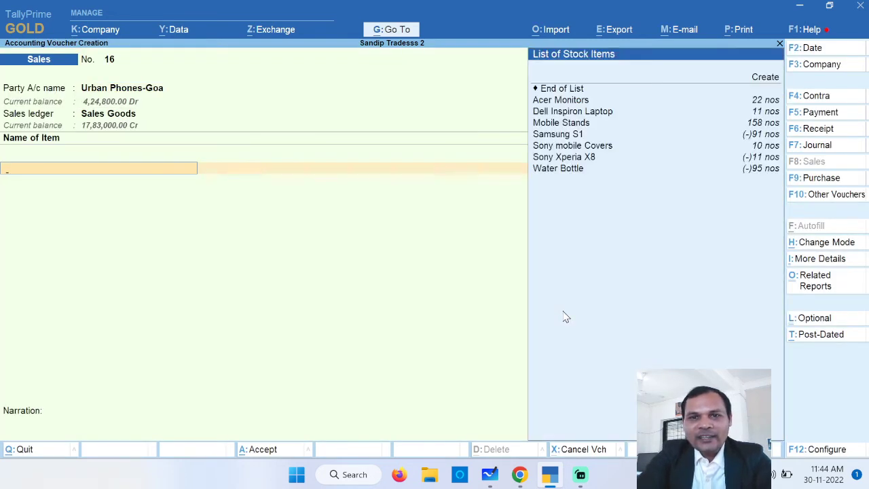
key("Down")
key("Down")
key("Down")
key("Down")
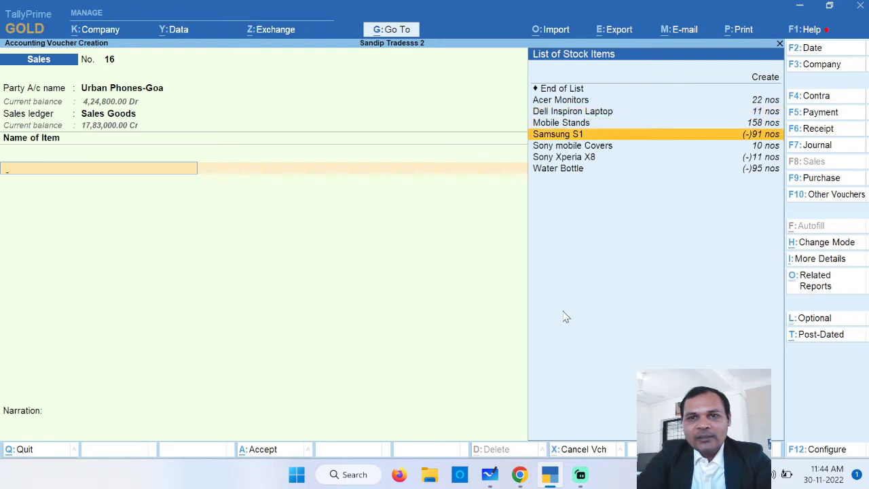
key("Up")
key("Down")
key("Up")
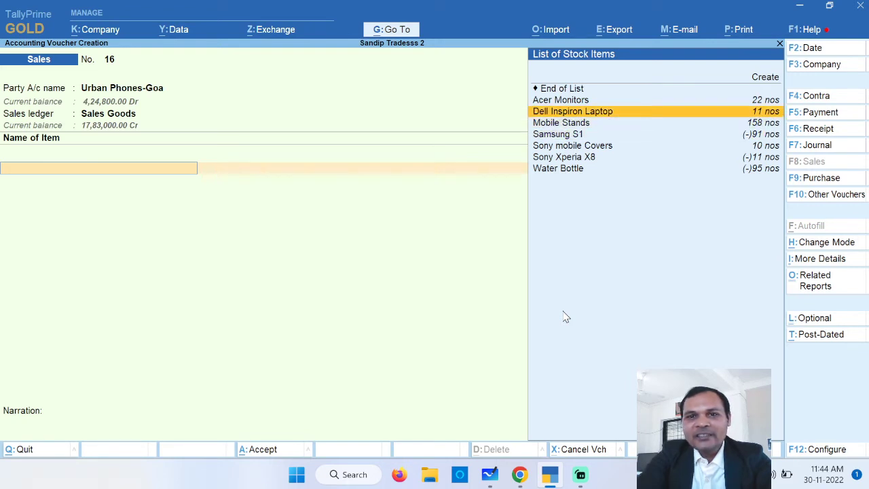
key("Return")
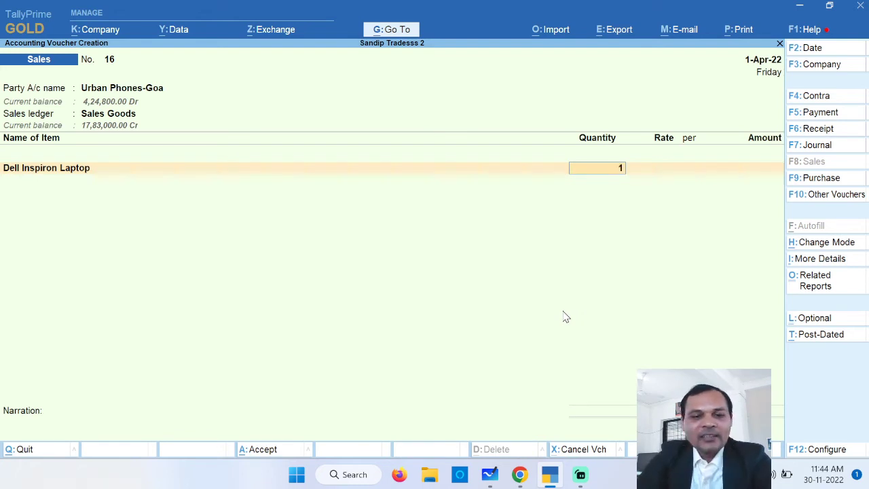
- Enter a quantity of 10 nos for the Dell Inspiron Laptop and accept the rate of 40,000.00 per unit
type("10")
key("Return")
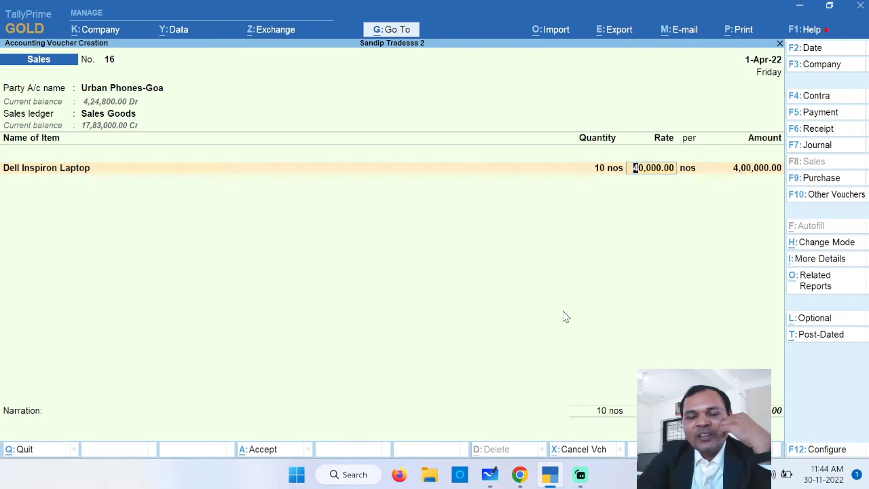
key("Return")
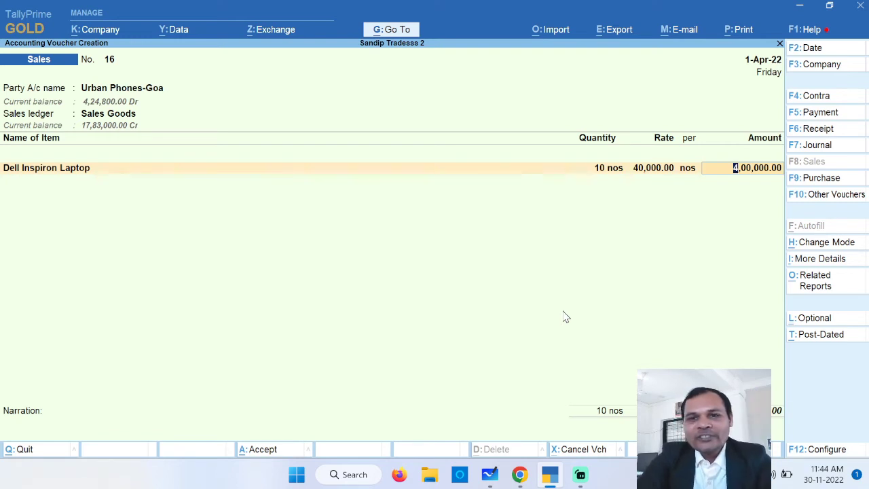
key("Return")
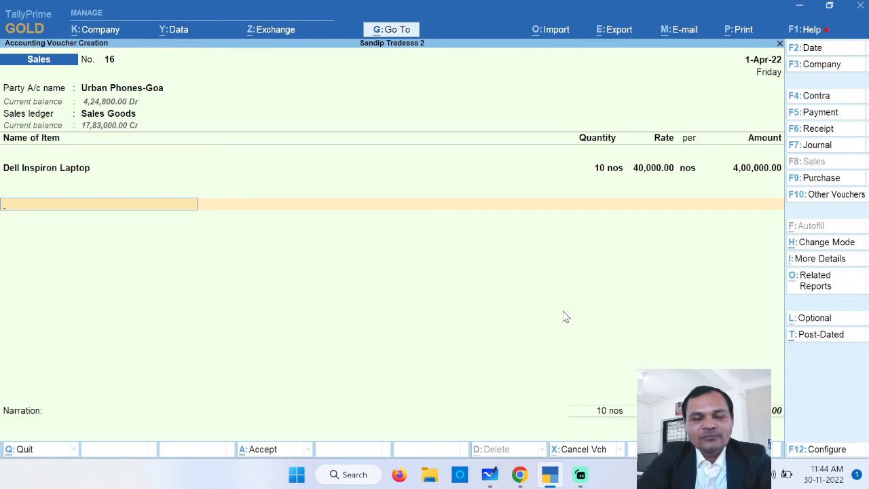
- End the item list, add the Output IGST ledger at 18 % to the voucher, and proceed to the bill-wise details
key("BackSpace")
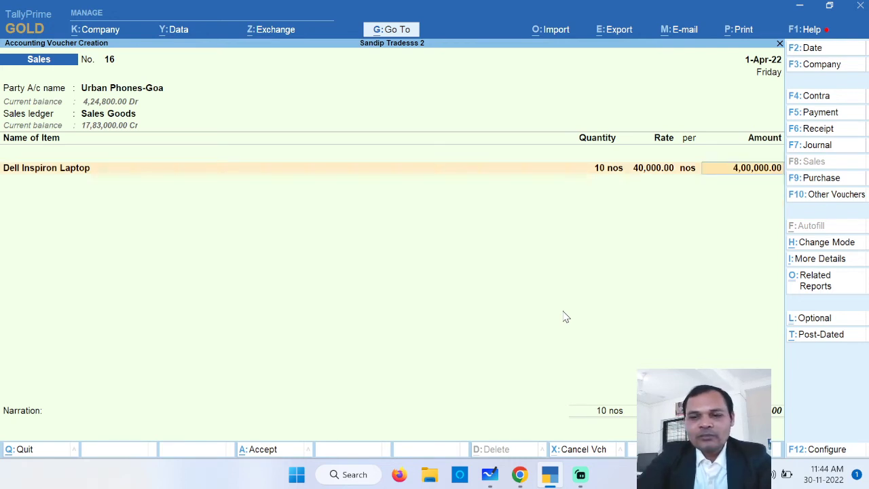
key("Return")
key("Return")
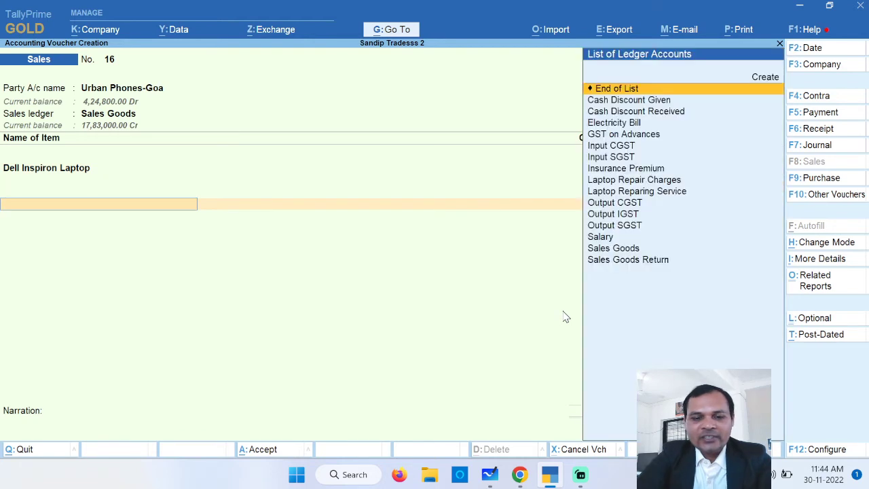
type("Ou")
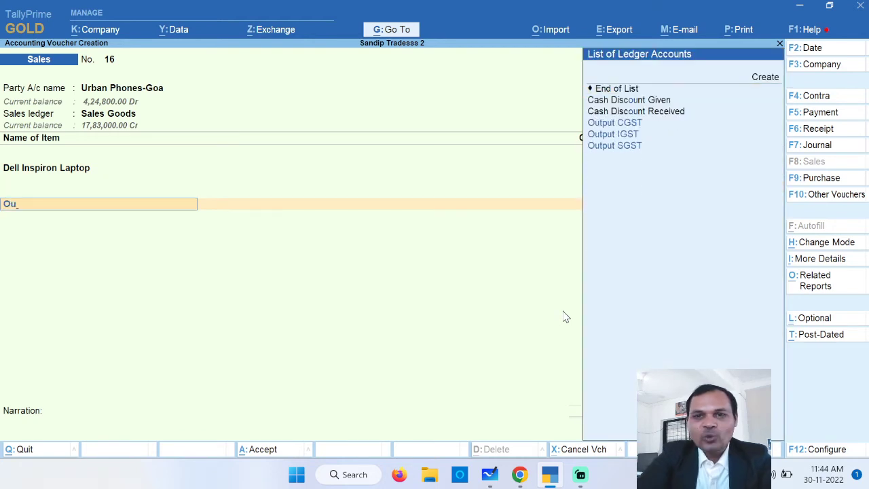
key("Down")
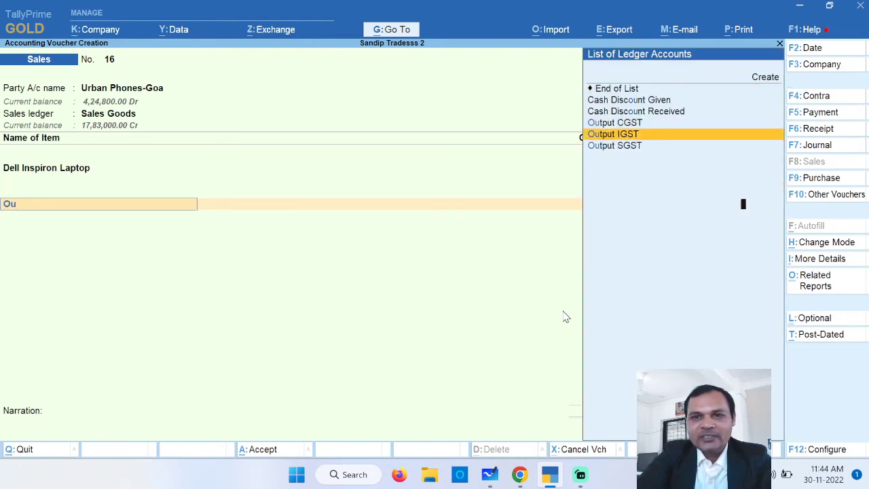
key("Return")
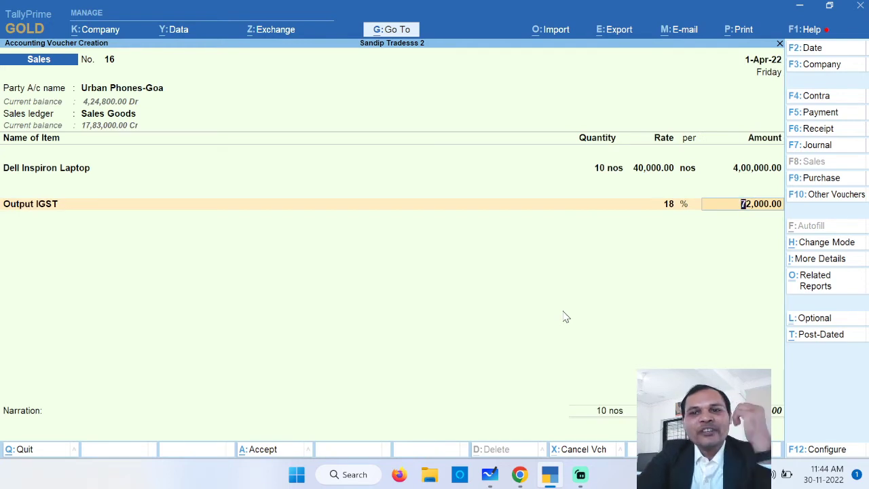
key("Return")
key("Return")
key("Return")
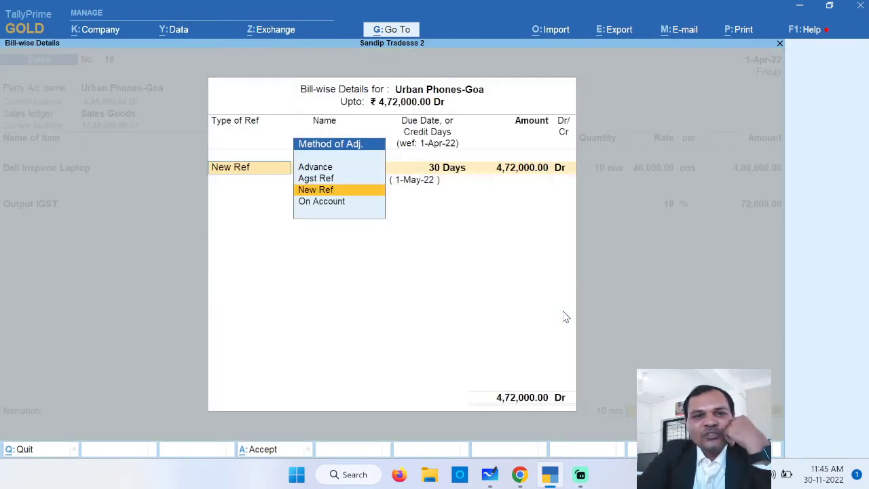
- Enter the bill as New Ref Sal/UP/123 with 30 days' credit, leave the narration empty, and save the sales voucher
key("Return")
type("Sal")
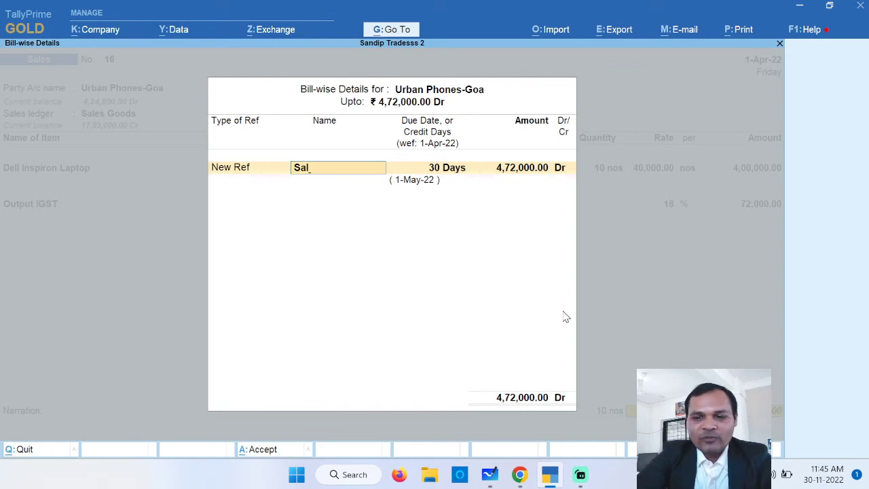
type("/U")
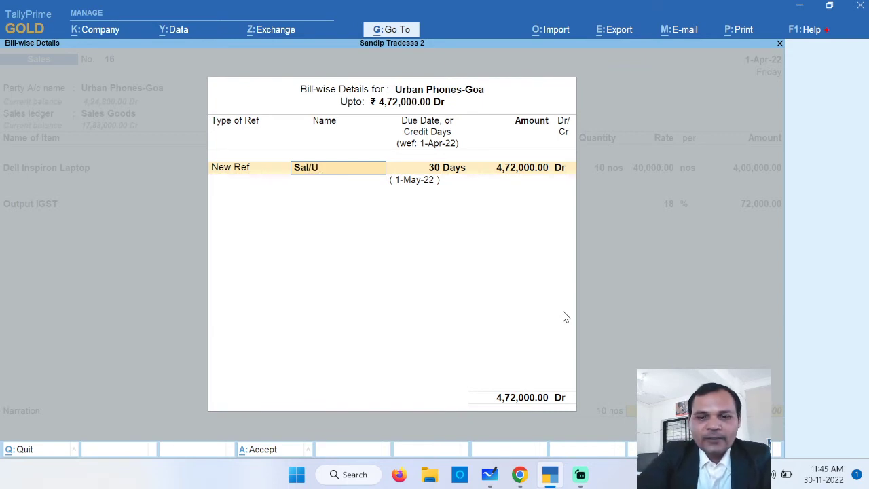
type("P/123")
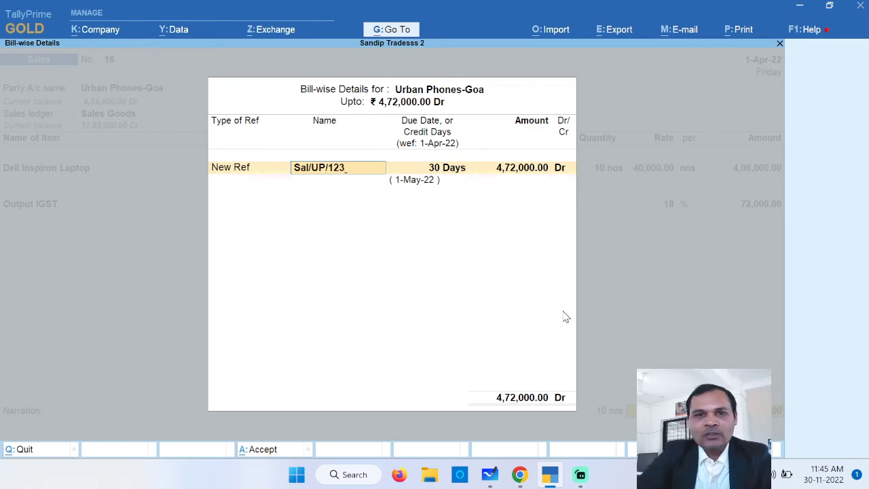
key("Return")
key("Return")
key("Return")
key("Return")
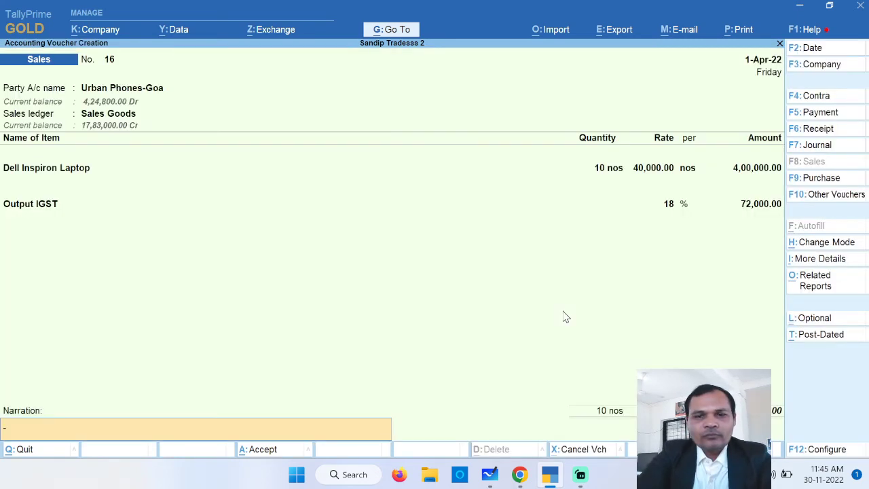
key("Return")
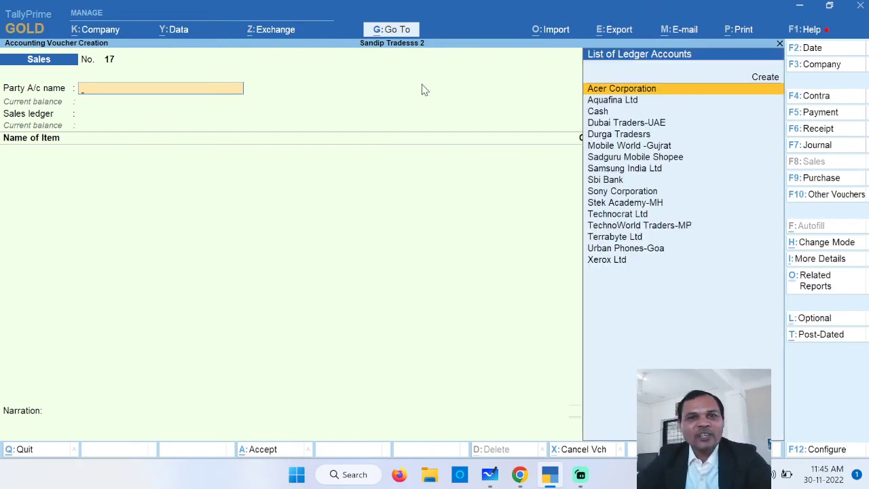
- Open the GSTR-1 report from the GST reports
left_click(397, 31)
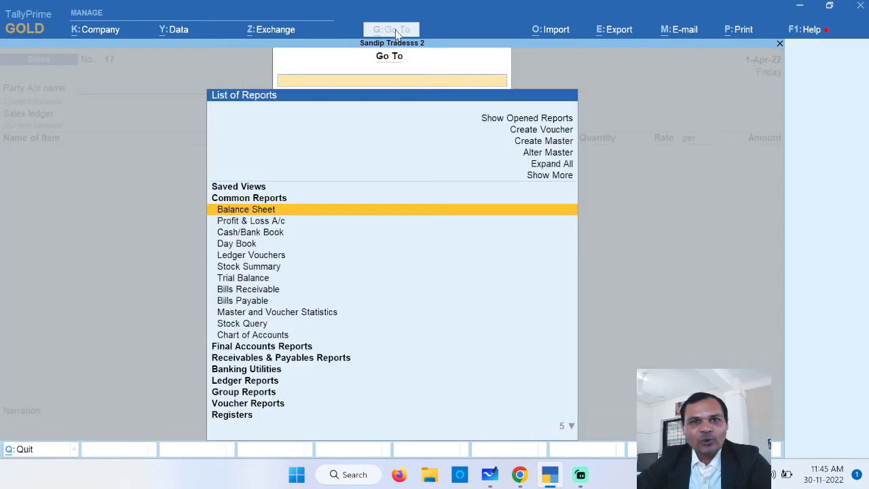
key("Down")
key("Down")
key("Down")
key("Down")
key("Down")
key("Down")
key("Down")
key("Down")
key("Down")
key("Down")
key("Down")
key("Down")
key("Down")
key("Down")
key("Down")
key("Down")
key("Down")
key("Down")
key("Down")
key("Down")
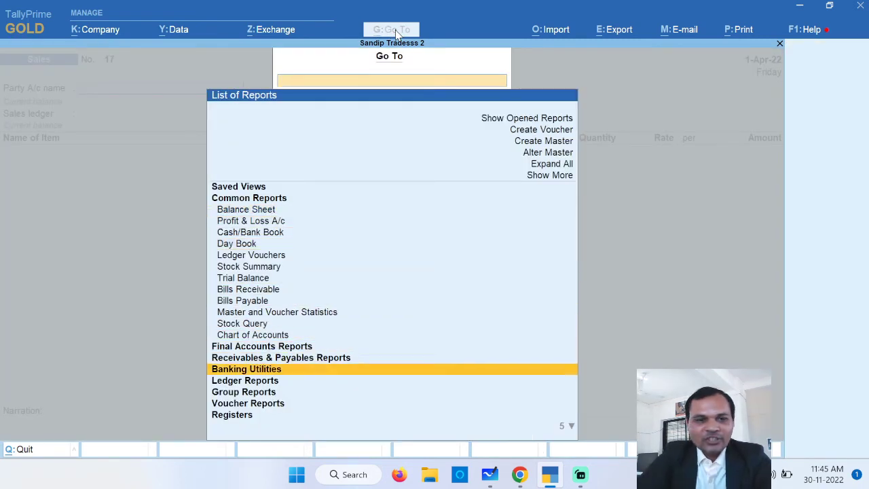
key("Up")
key("Up")
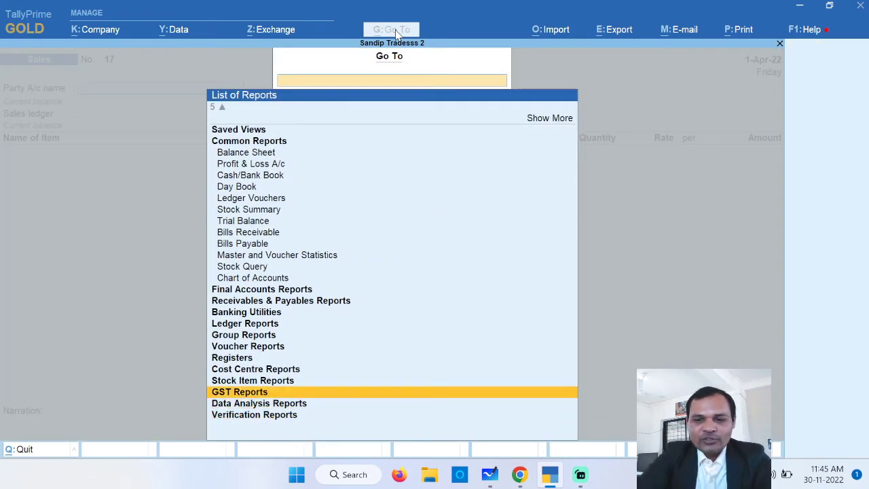
key("Return")
key("Down")
key("Up")
key("Return")
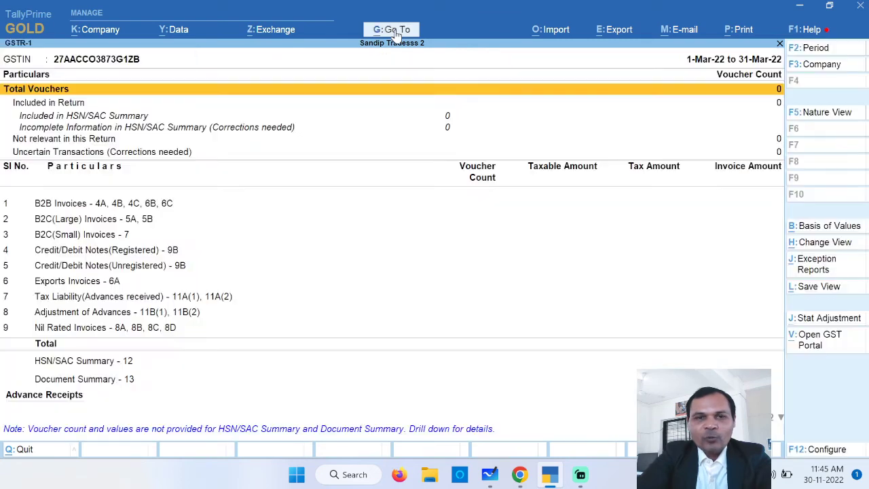
- Change the GSTR-1 report period to the default single day, 1-Apr-22, by leaving both dates blank
left_click(824, 52)
key("space")
key("Return")
key("space")
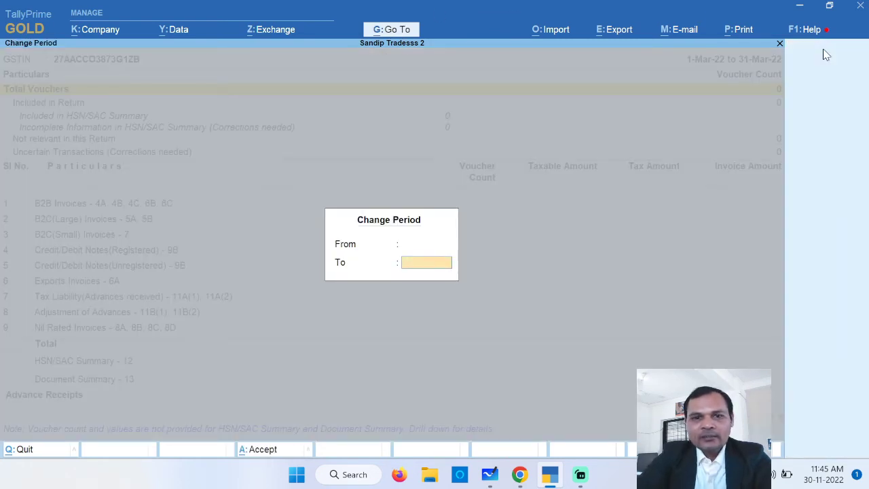
key("Return")
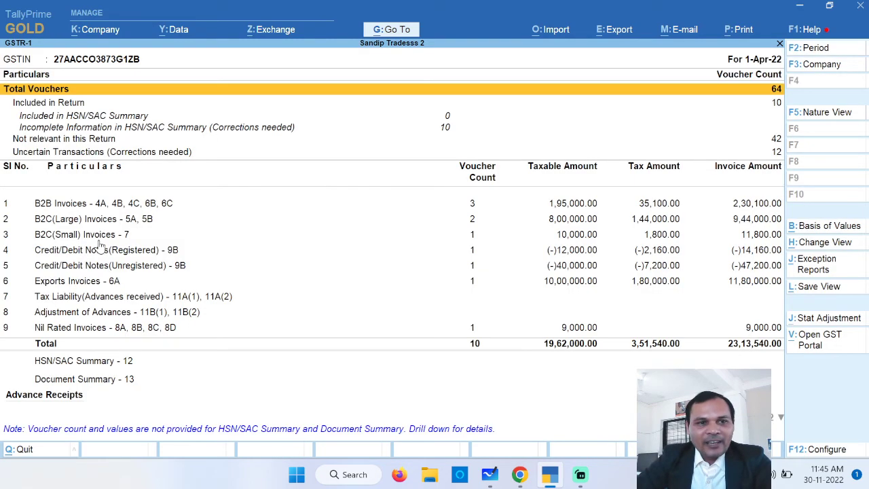
- Drill into the B2C(Large) Invoices section of GSTR-1 and open Urban Phones-Goa sales voucher 16 to examine it
left_click(53, 227)
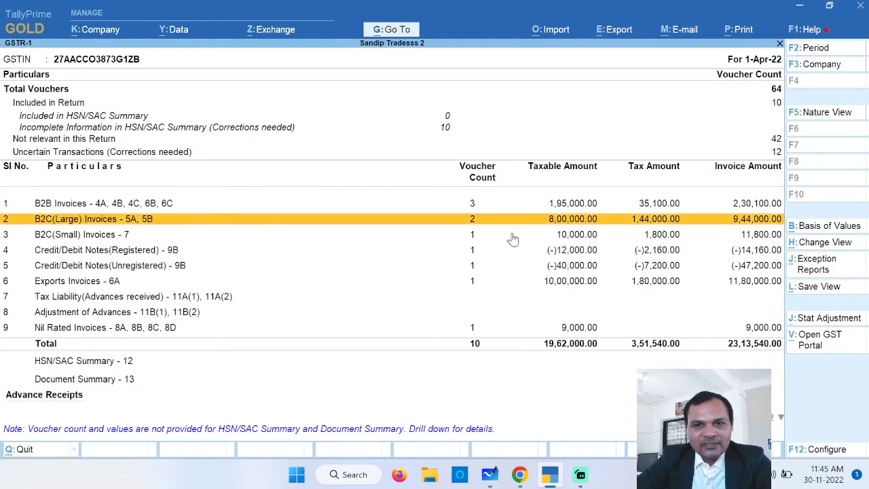
left_click(587, 223)
key("Down")
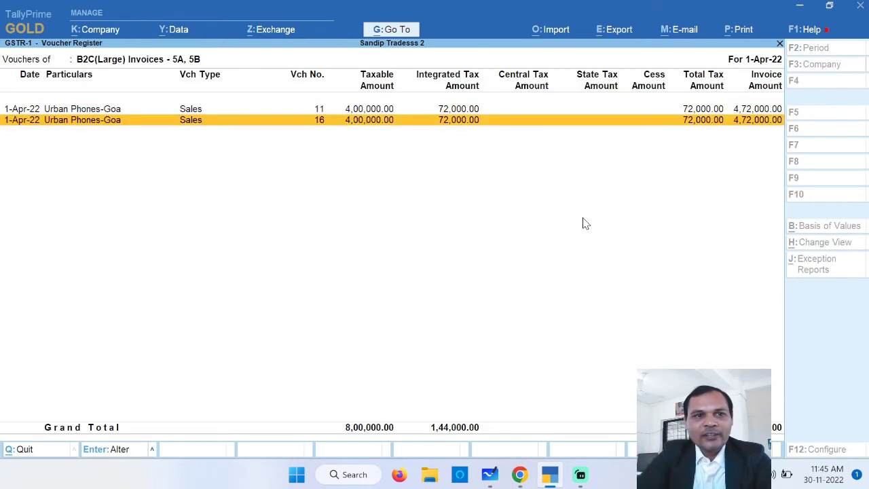
key("Up")
key("Down")
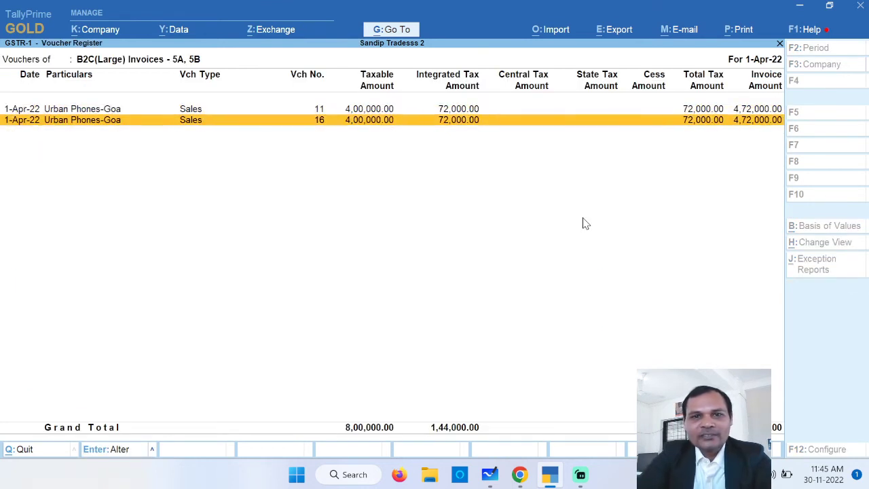
key("Return")
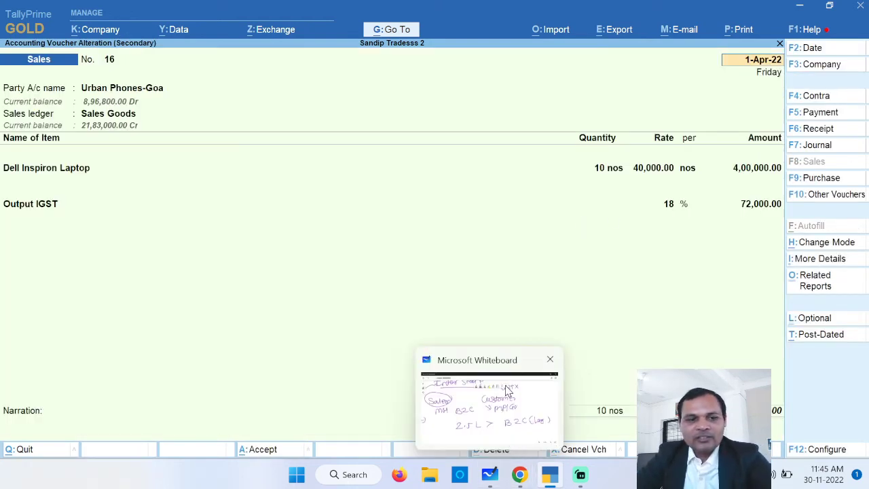
- Check the example PDF in Chrome, return to TallyPrime, back out to the GSTR-1 summary and highlight the B2B Invoices row
left_click(519, 475)
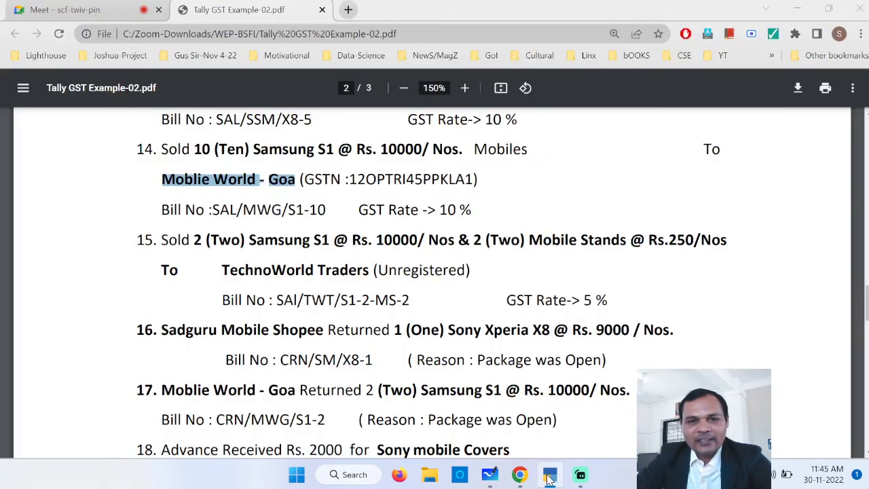
left_click(550, 474)
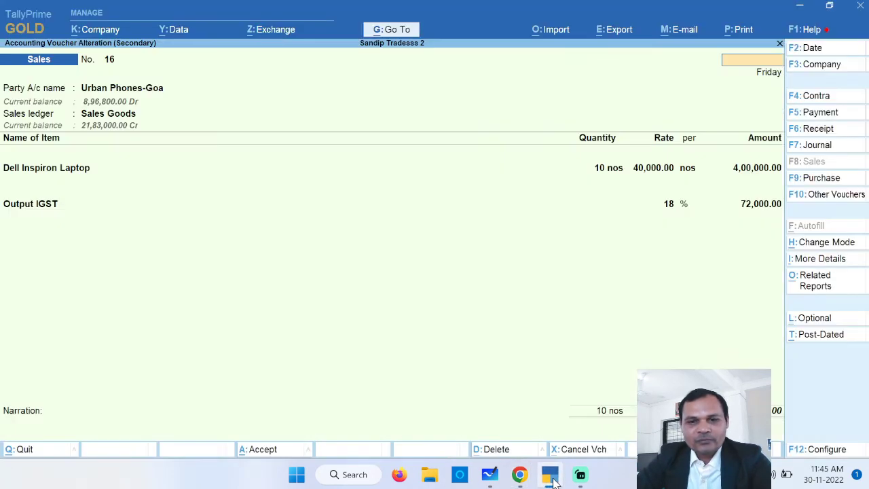
key("Escape")
key("Escape")
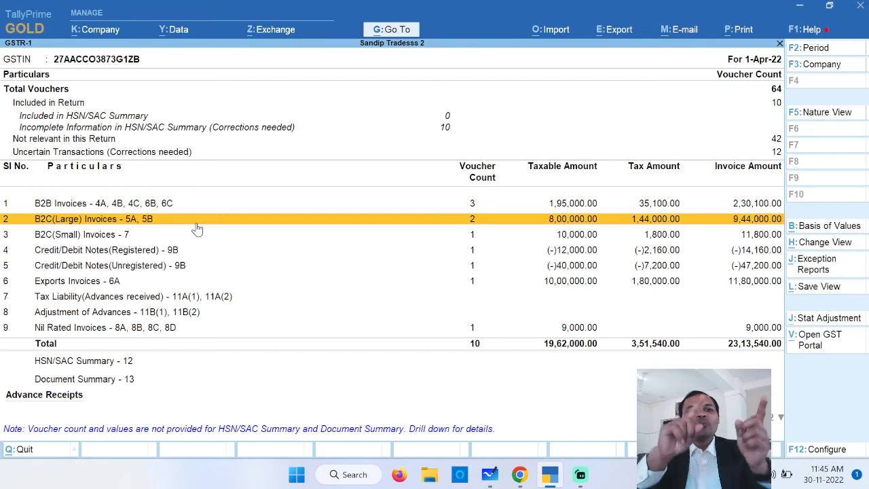
left_click(95, 207)
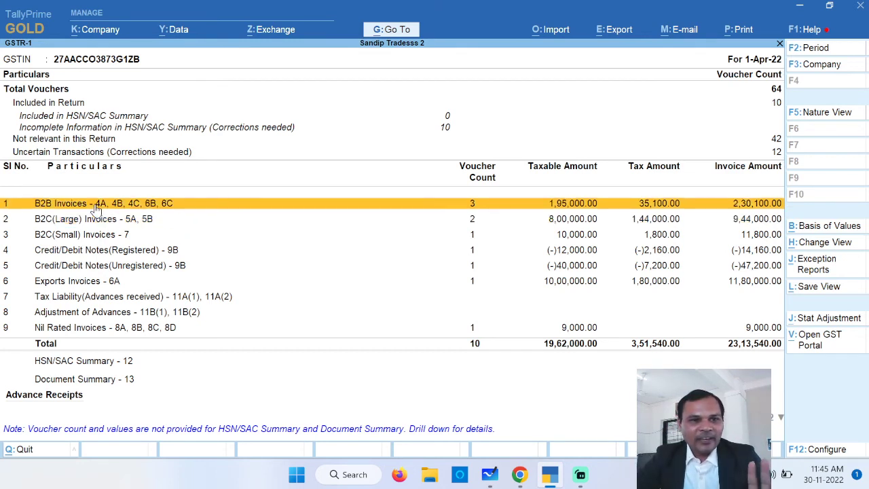
- Highlight the B2C(Large) and B2C(Small) Invoices rows, and switch to Chrome to find transaction 20 in Tally GST Example-02.pdf
left_click(80, 226)
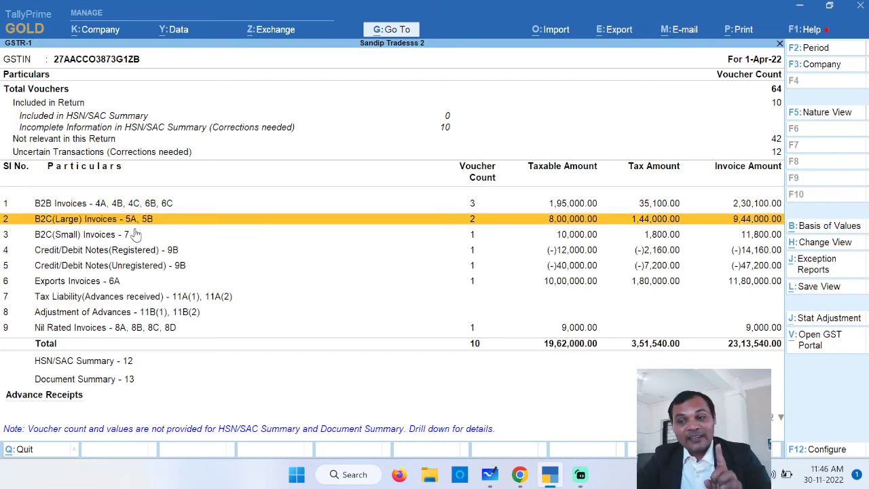
left_click(99, 238)
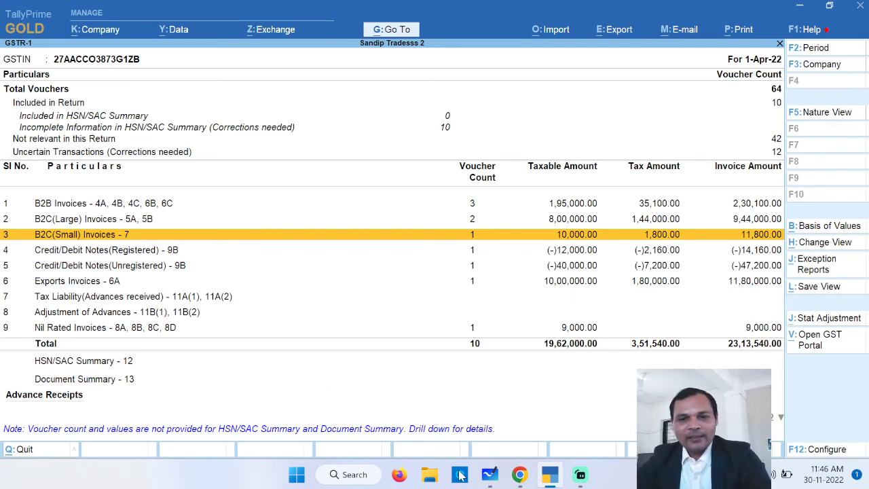
left_click(551, 480)
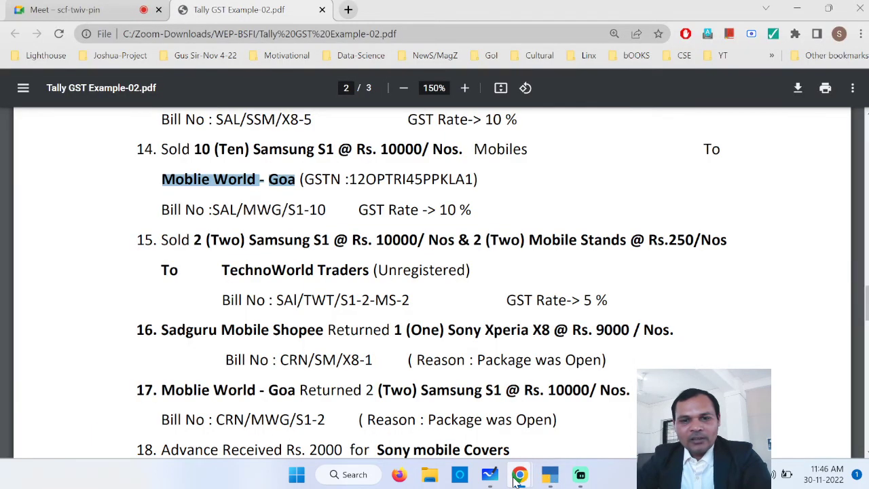
left_click(432, 333)
scroll(433, 333, "down", 2)
scroll(301, 317, "down", 6)
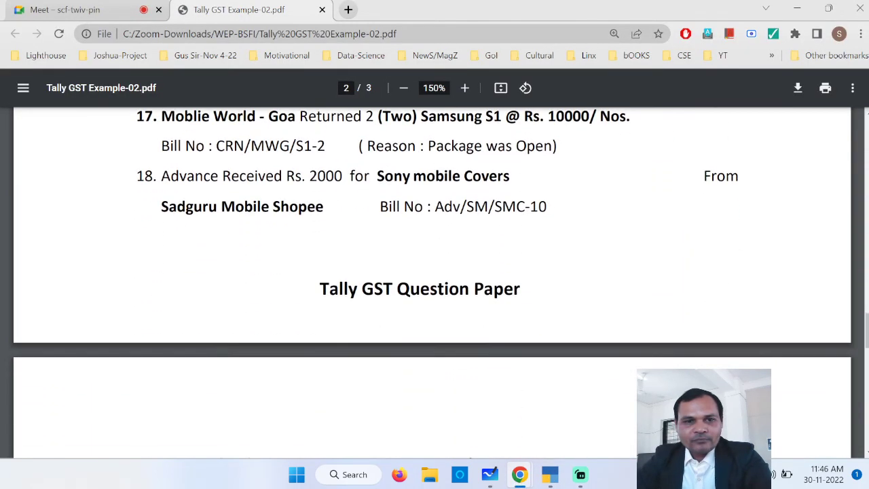
scroll(301, 316, "down", 1)
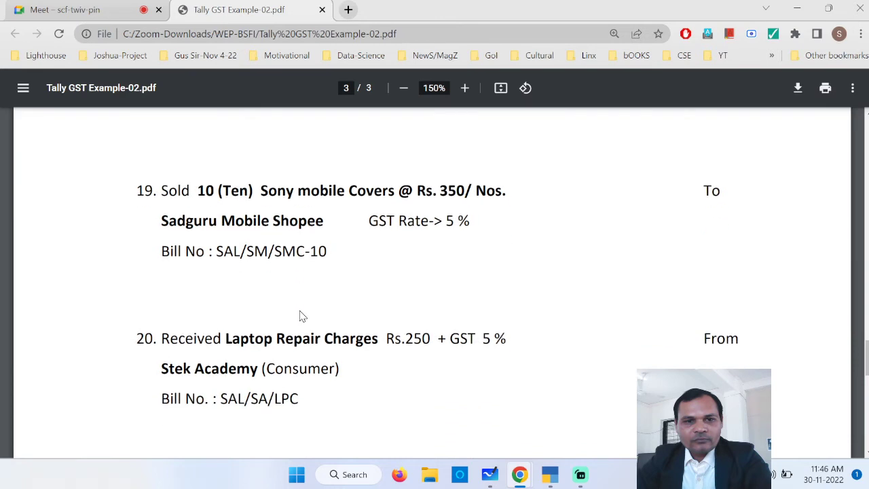
scroll(300, 316, "down", 3)
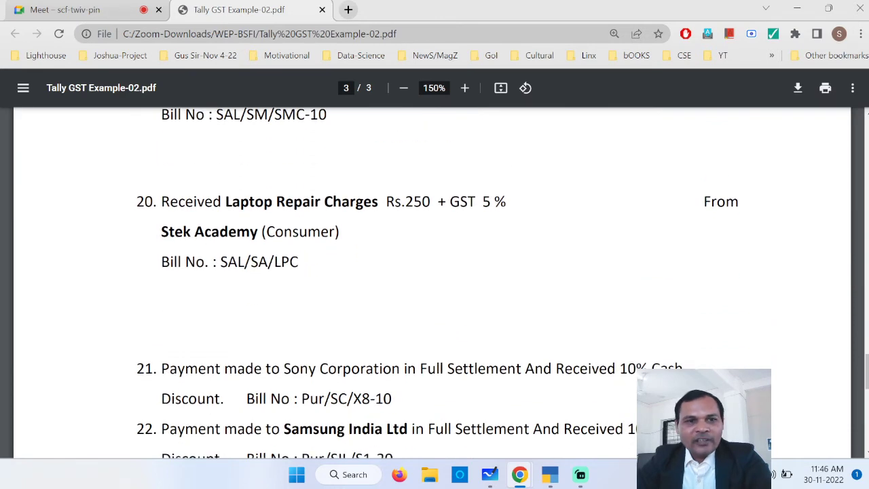
- Examine transaction 20 in the PDF, highlighting the Laptop Repair Charges item and the Stek Academy (Consumer) party
left_click_drag(226, 202, 378, 203)
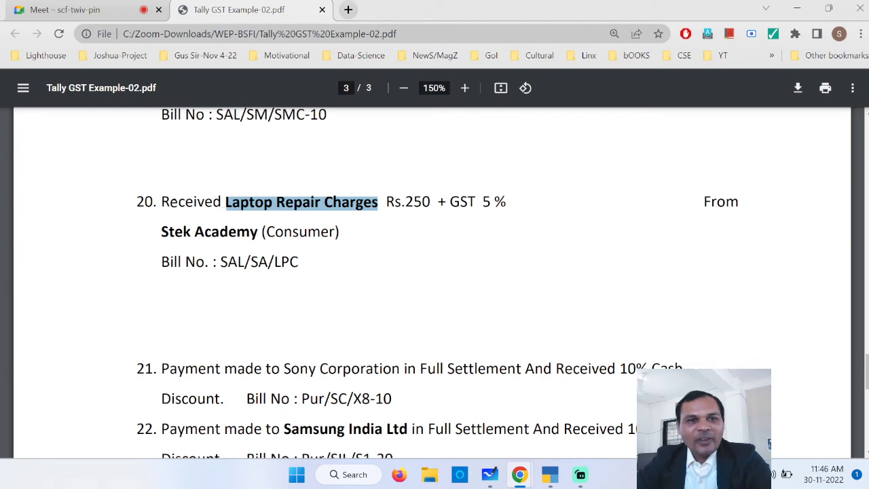
left_click_drag(162, 231, 307, 232)
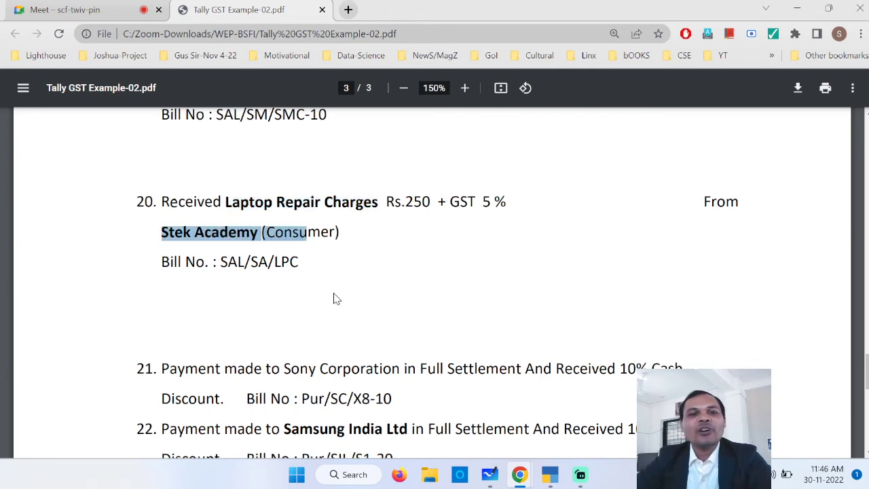
left_click(392, 246)
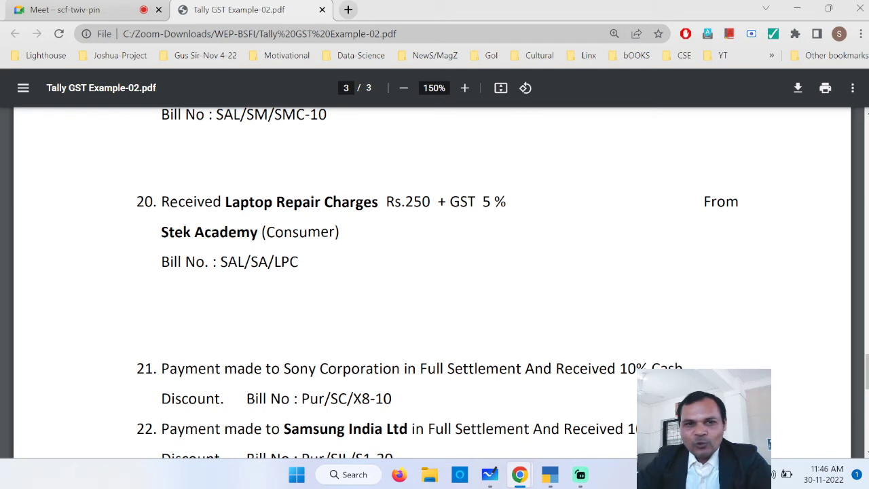
left_click_drag(226, 202, 364, 202)
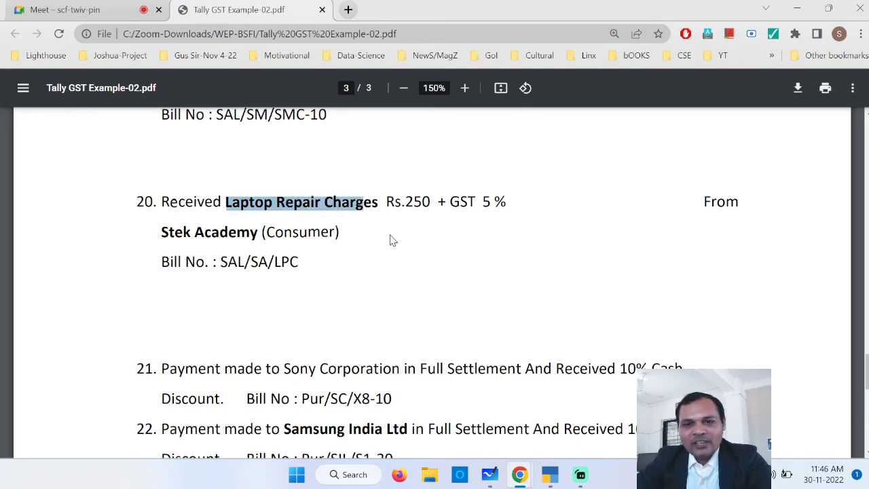
- Return to TallyPrime, back out to the Gateway, and open a new sales voucher in Accounting Invoice mode
left_click(554, 468)
key("Escape")
key("Escape")
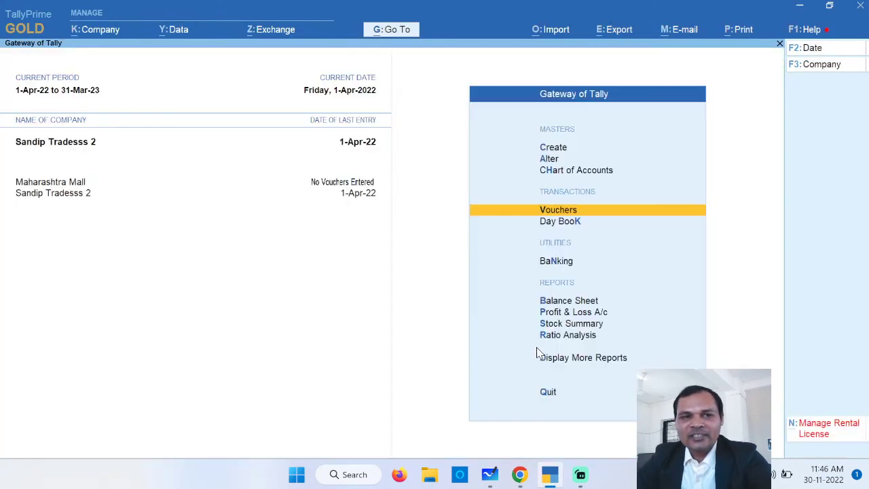
key("Return")
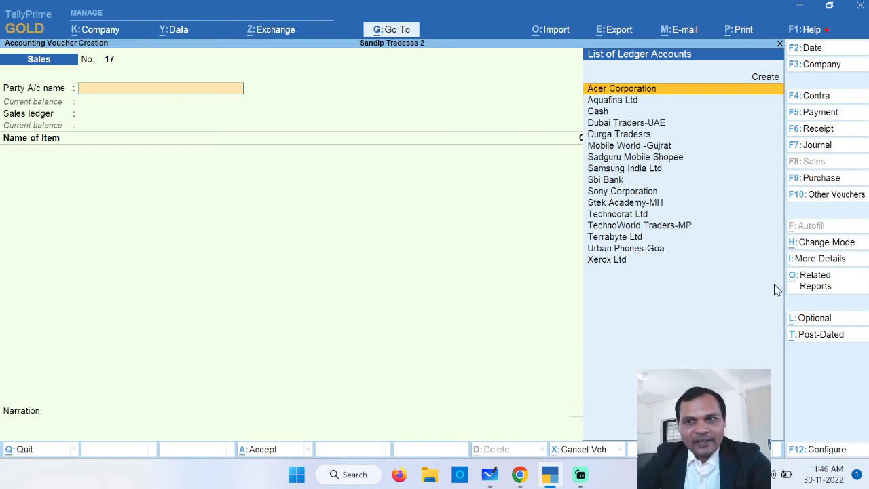
left_click(832, 249)
key("Down")
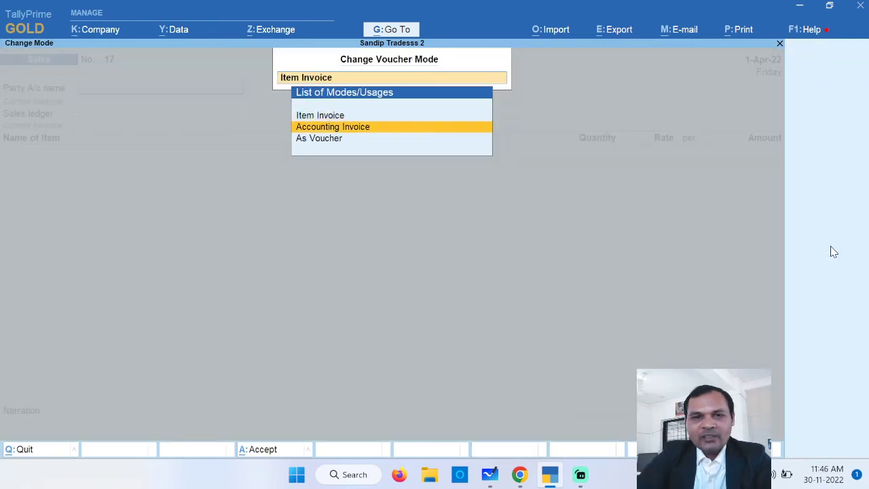
key("Return")
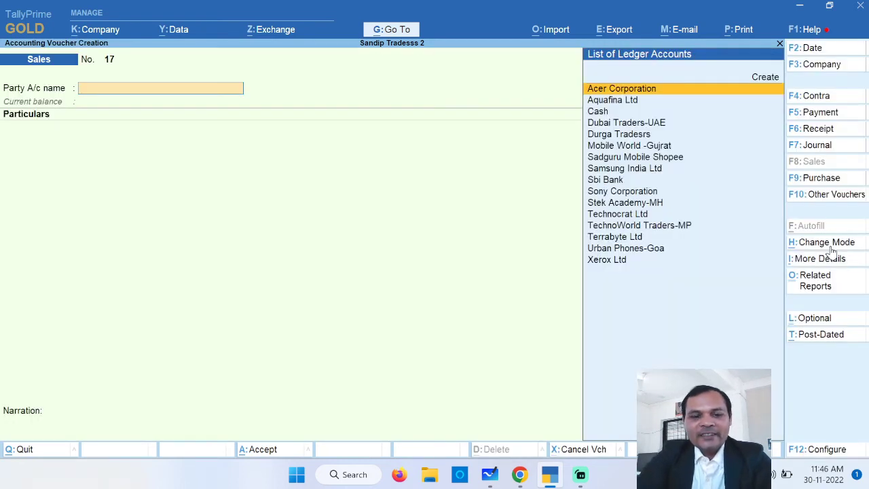
- Choose Stek Academy-MH as the party account of the sales voucher
type("S")
key("Down")
key("Down")
key("Down")
key("Down")
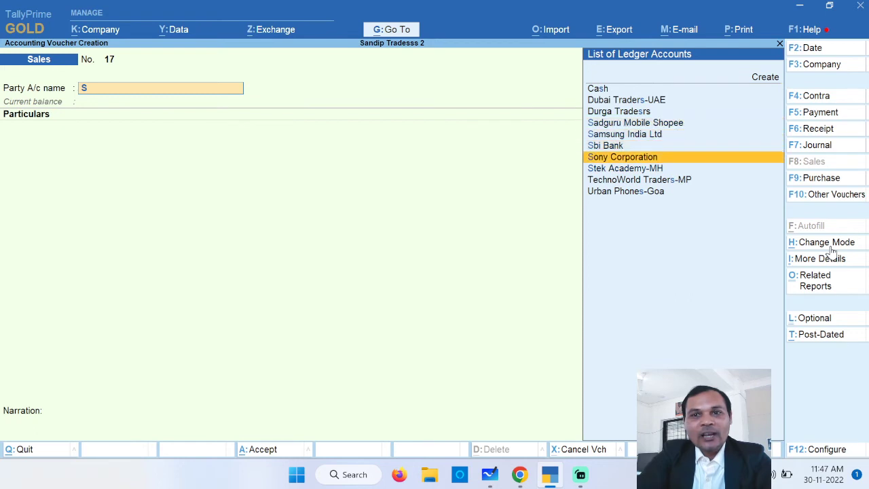
key("Down")
key("Return")
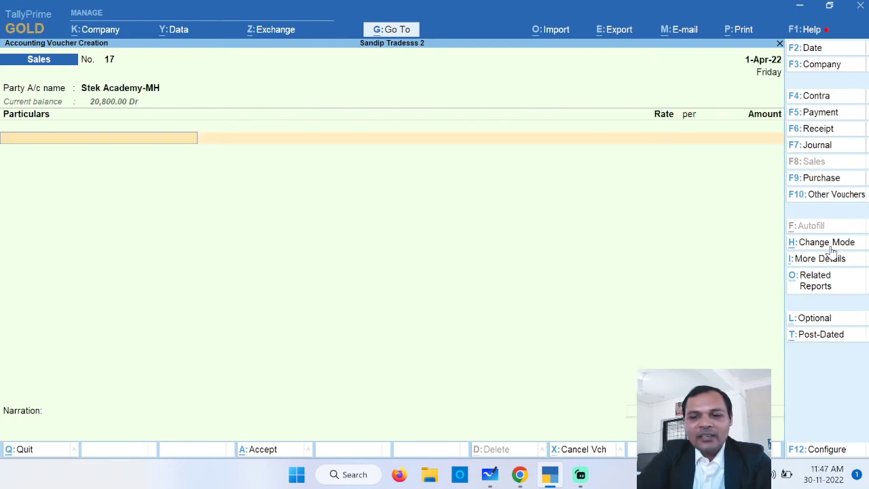
- Add the Laptop Reparing Service ledger to the invoice with an amount of 10,000
key("Down")
key("Down")
key("Down")
key("Down")
key("Down")
key("Down")
key("Down")
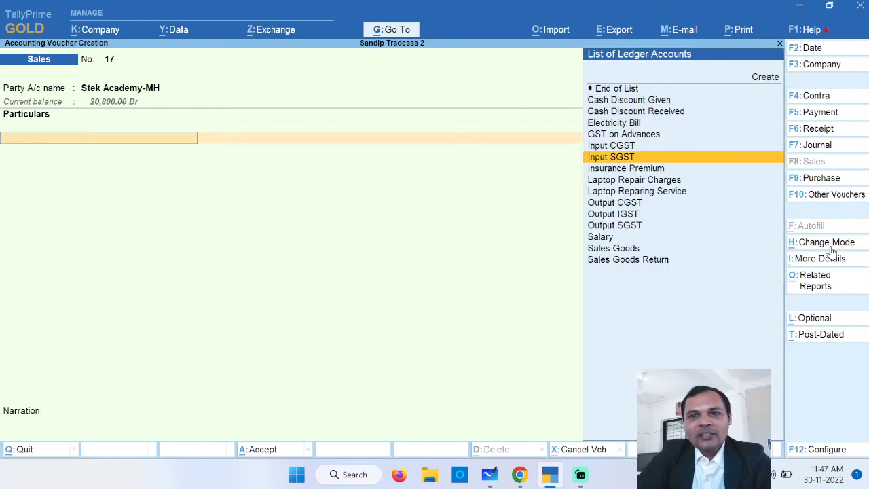
key("Down")
key("Down")
key("Down")
key("Return")
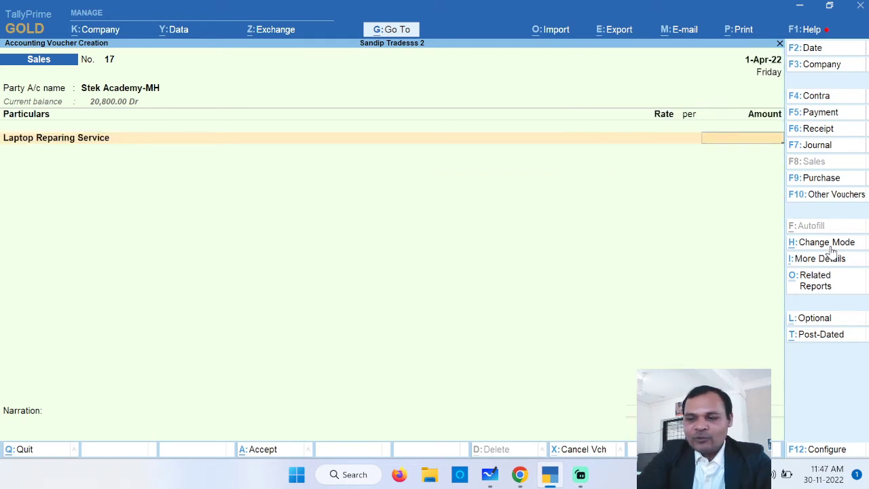
type("1")
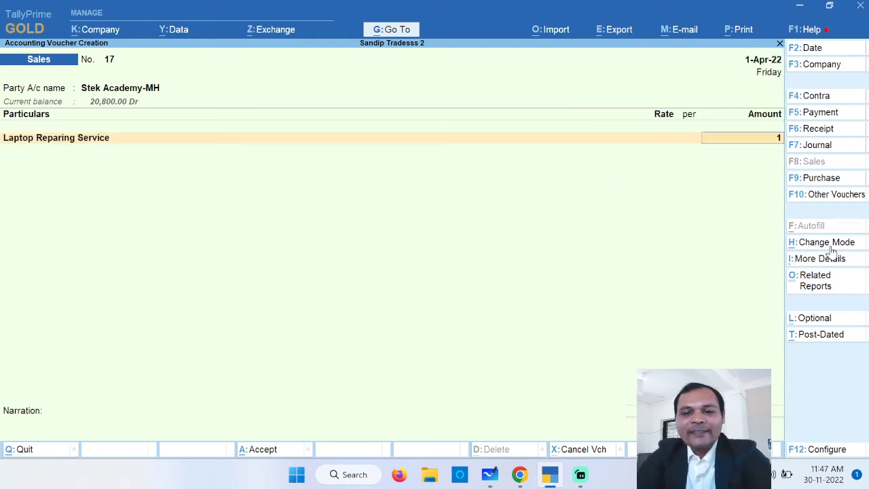
type("0,000000")
key("Return")
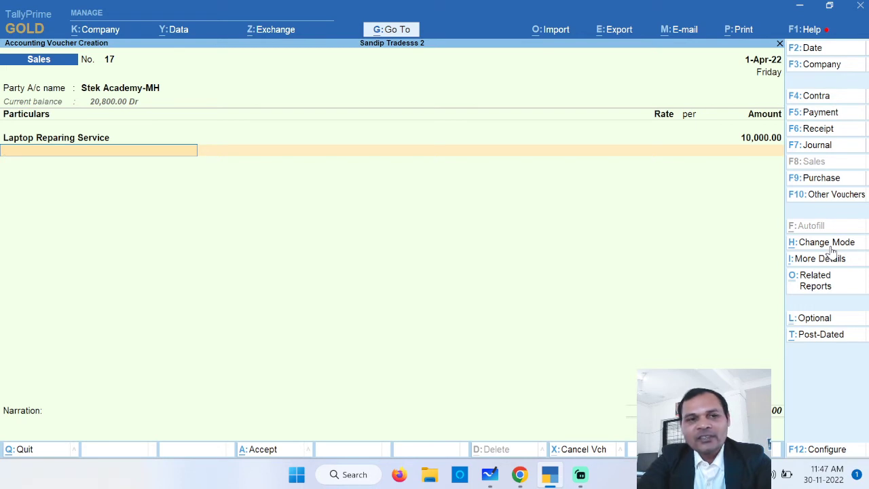
- Add the Output CGST ledger line below the laptop service line and accept its calculated tax
key("space")
key("Down")
key("Down")
key("Down")
key("Down")
key("Down")
key("Down")
key("Down")
key("Down")
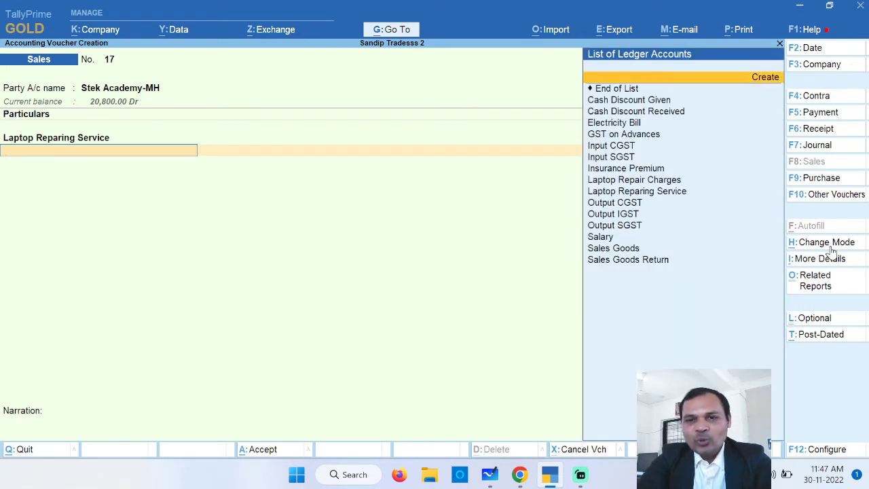
key("Down")
key("Down")
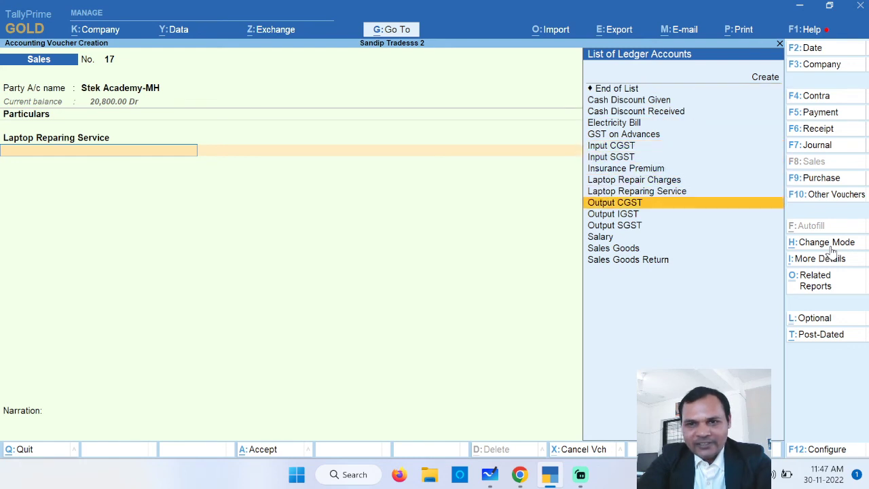
key("Return")
key("Return")
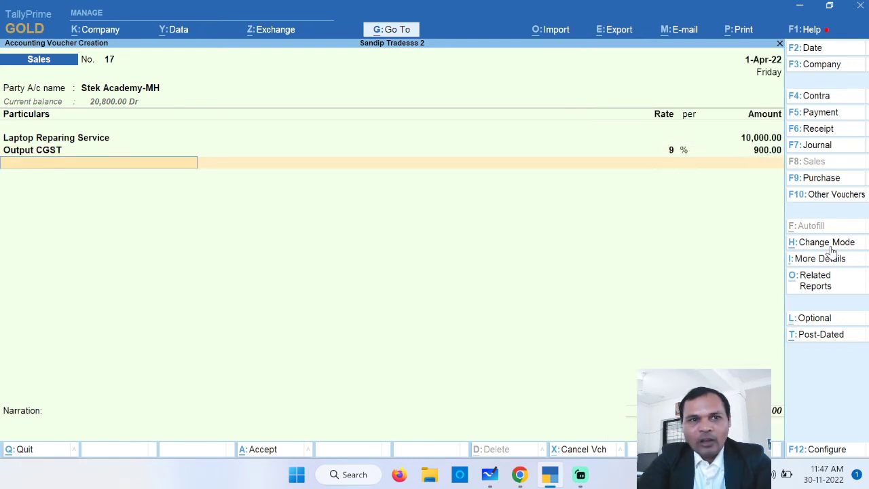
- Add the Output SGST ledger with its calculated tax and finish the list of particulars
key("Down")
key("Down")
key("Down")
key("Down")
key("Down")
key("Down")
key("Down")
key("Down")
key("Down")
key("Down")
key("Down")
key("Down")
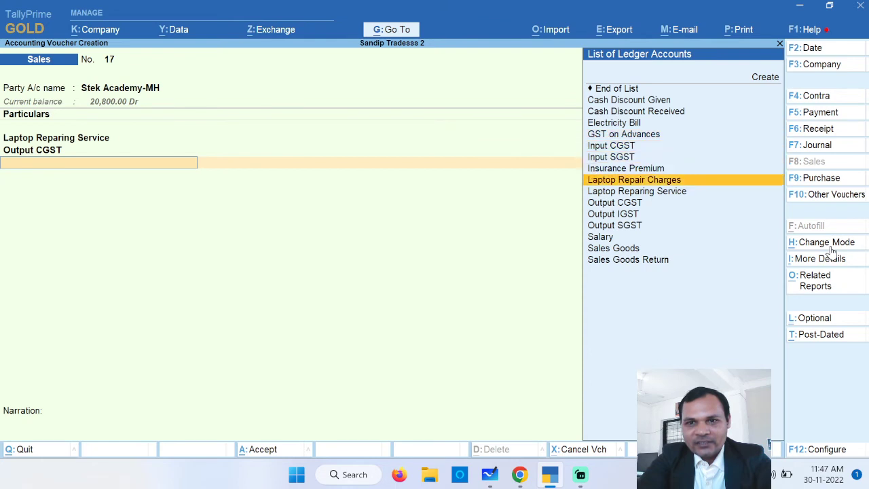
key("Down")
key("Return")
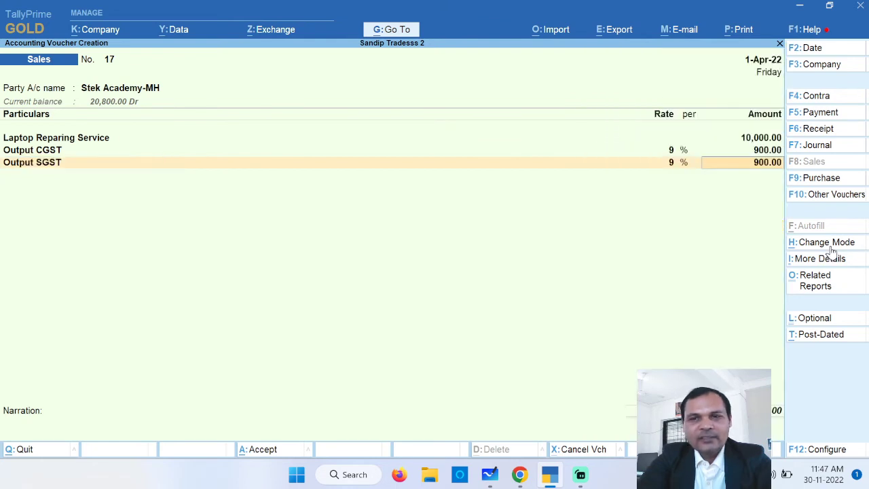
key("Return")
key("Return")
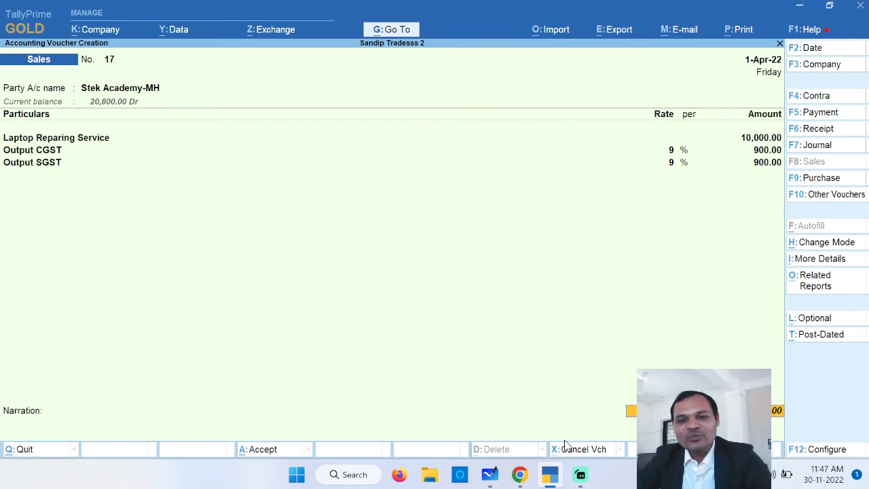
- Accept the bill-wise details as New Ref 17 with 30 credit days and save the sales voucher
key("Return")
key("Return")
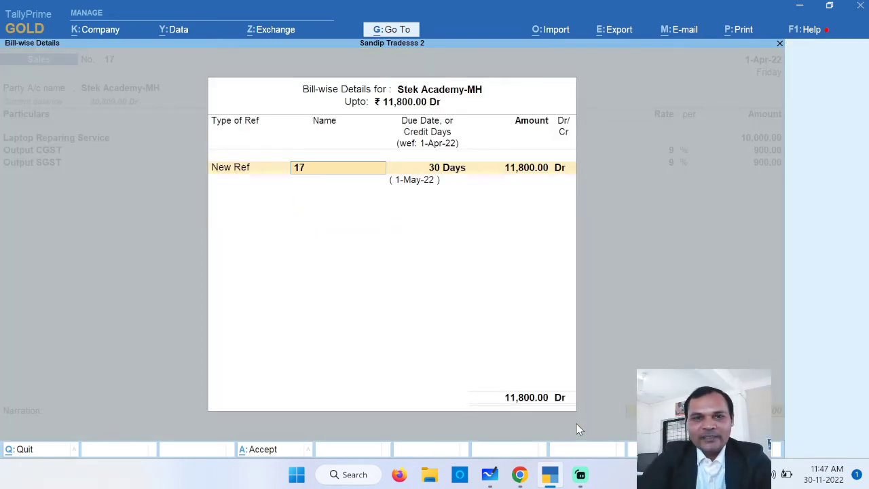
key("Return")
key("Return")
key("Return")
key("Return")
key("Return")
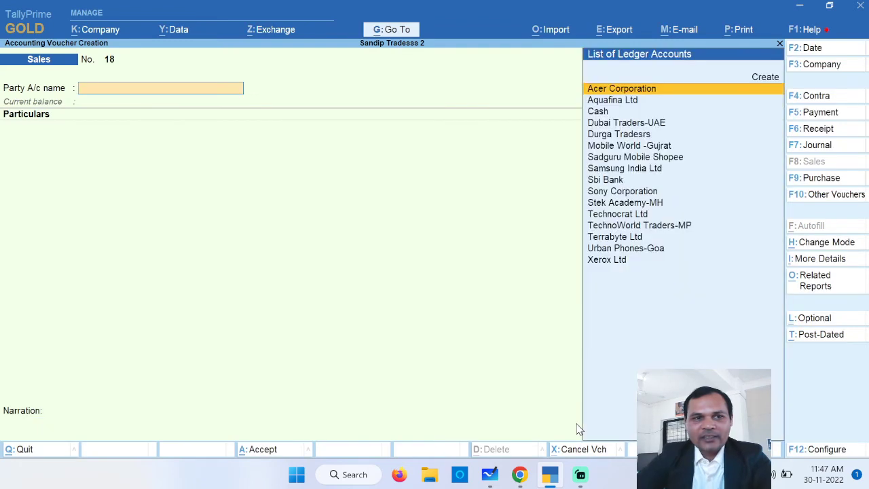
- Find the GST reports with the search term Gst and open the GSTR-1 report
left_click(394, 33)
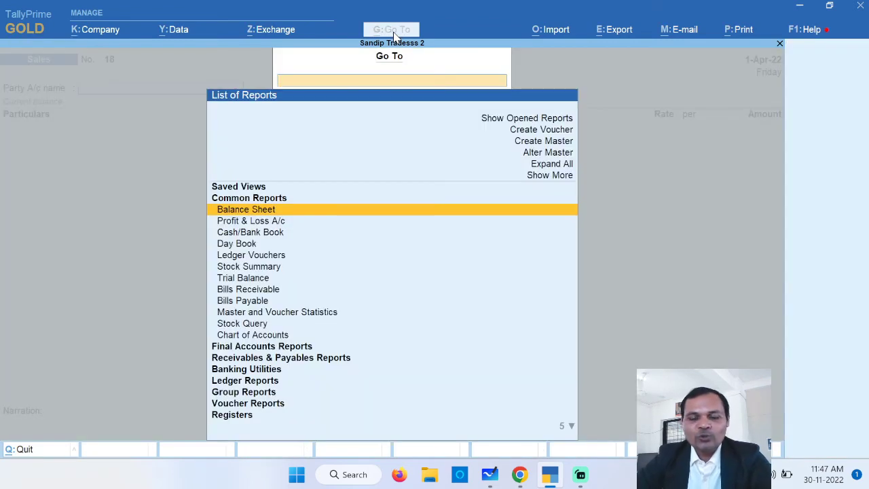
type("Gst")
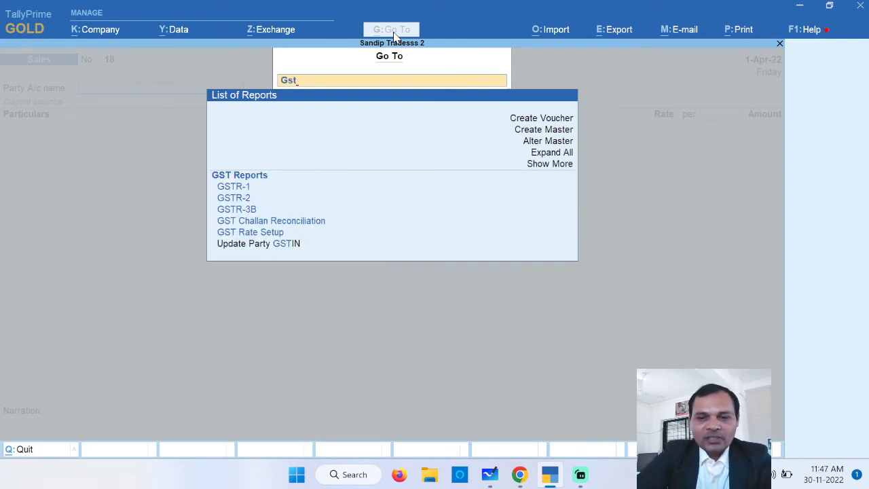
key("Return")
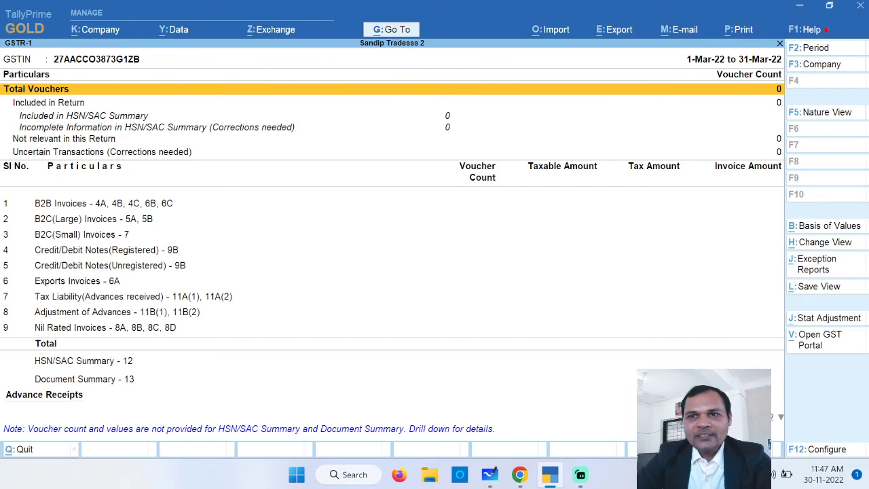
- Set the GSTR-1 period to the default single day, 1-Apr-22, by clearing both the From and To dates
left_click(822, 49)
key("space")
key("Return")
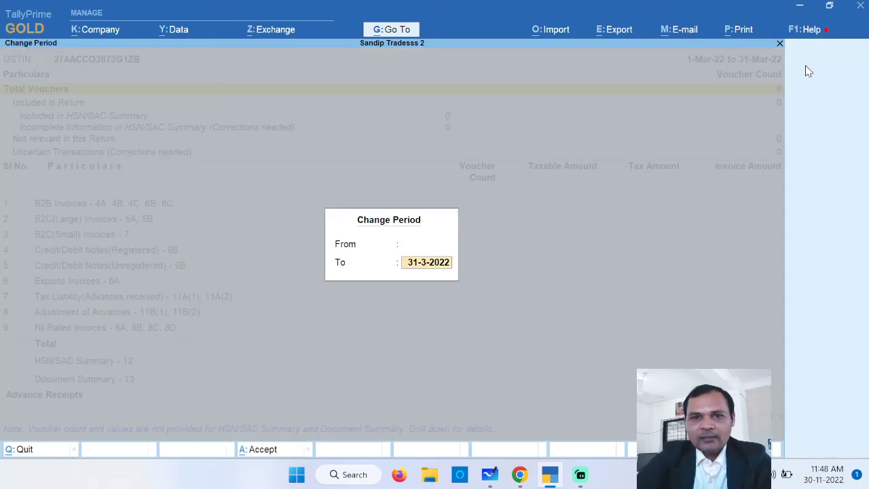
key("space")
key("Return")
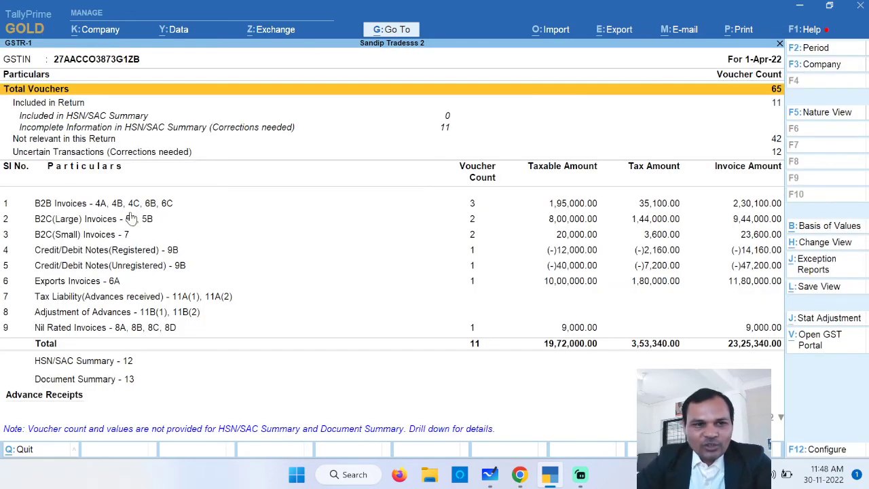
- Drill into the B2C(Small) Invoices section of GSTR-1 to examine its state-wise details
left_click(87, 240)
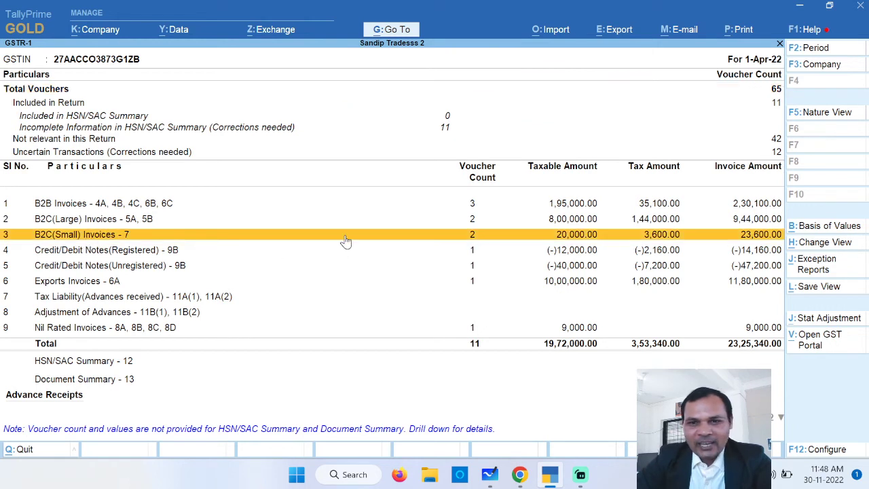
left_click(345, 240)
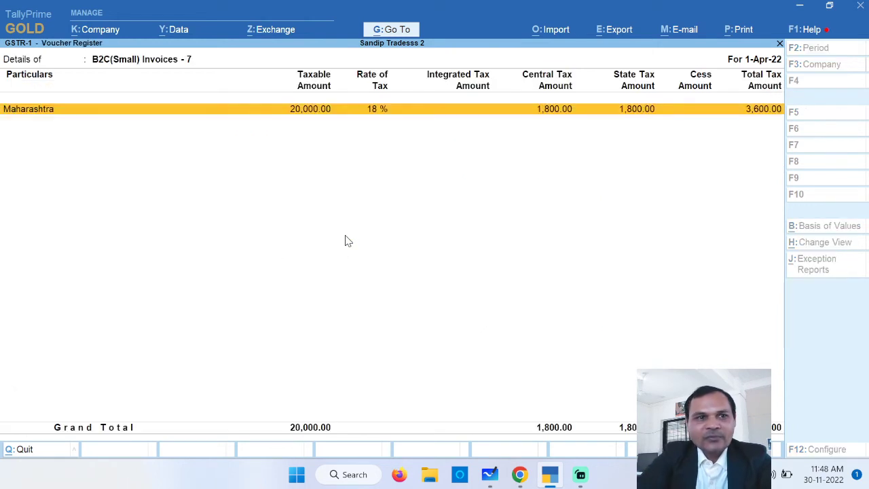
- Examine the Maharashtra 18 % invoices under B2C(Small), open sales voucher 17 for review, and return to the GSTR-1 summary
key("Return")
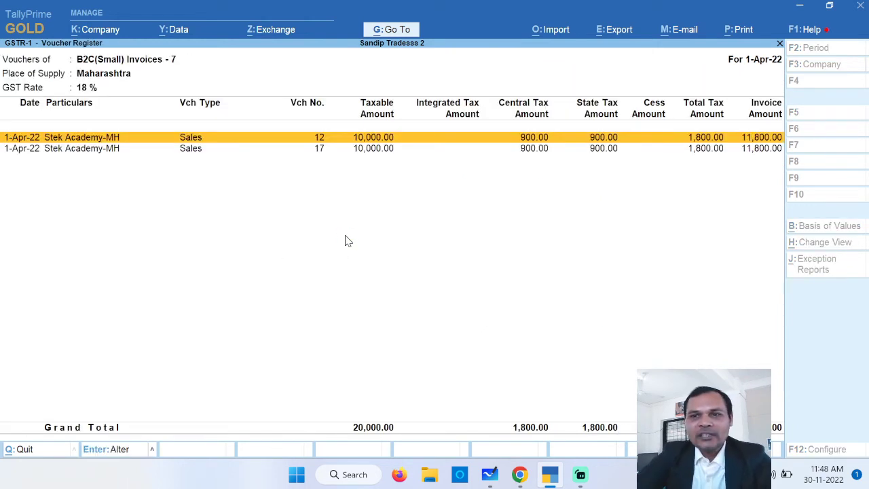
key("Down")
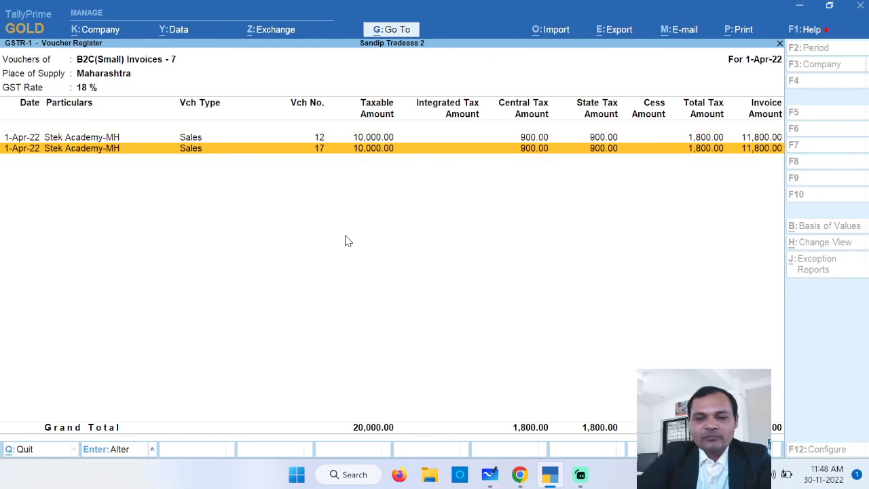
key("Return")
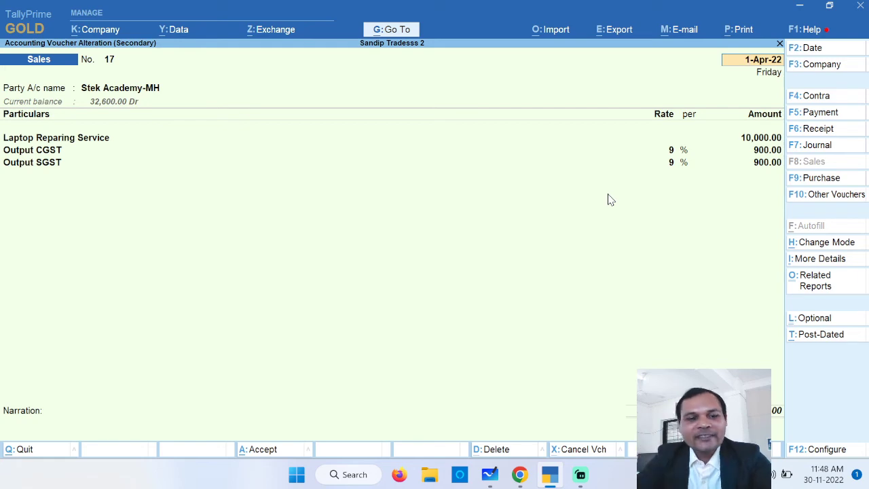
key("Escape")
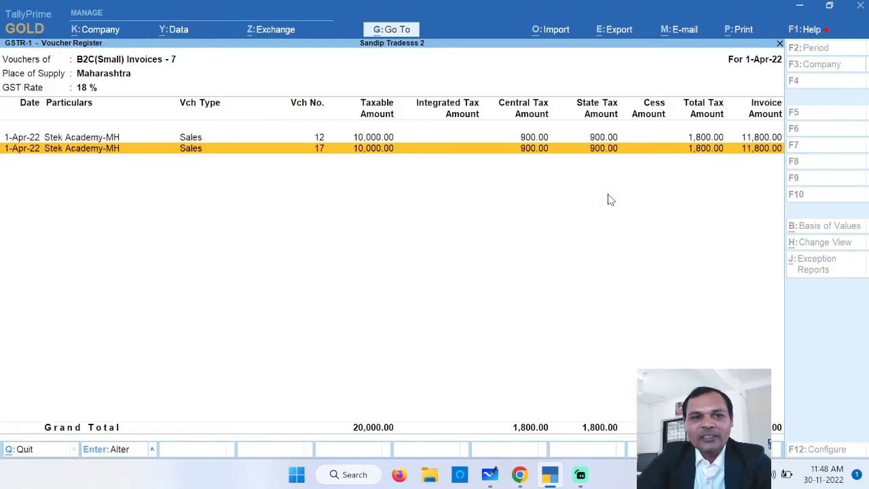
key("Escape")
key("Escape")
key("Down")
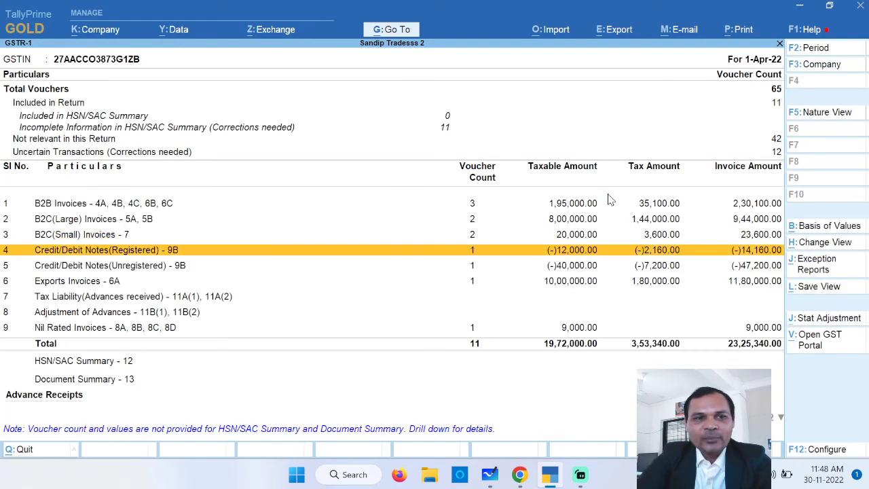
key("Up")
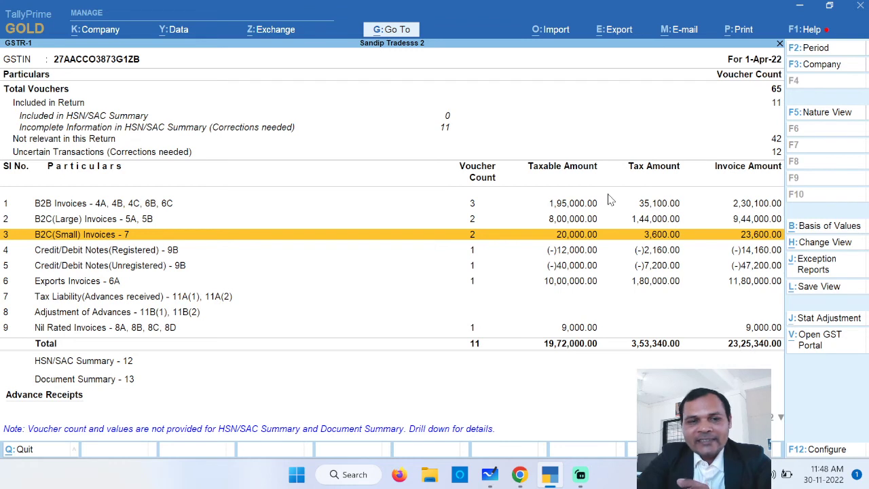
key("Down")
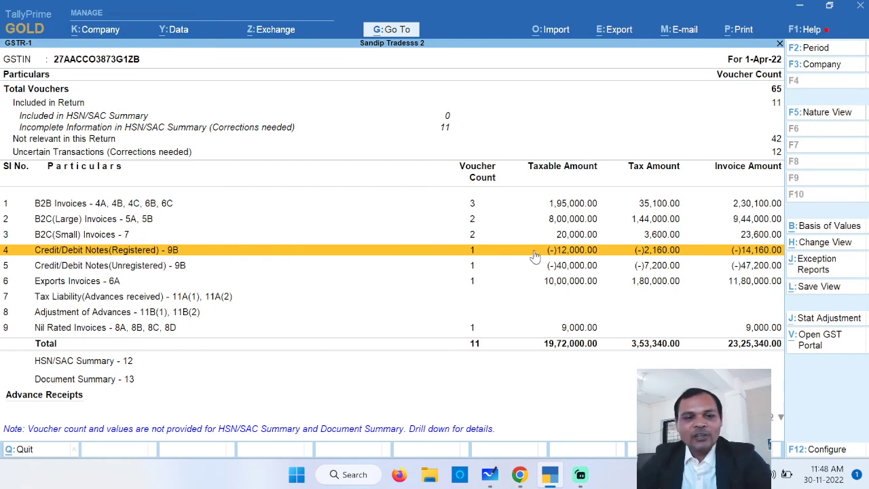
- Leave the GSTR-1 report and start a new Credit Note voucher
key("Escape")
key("Escape")
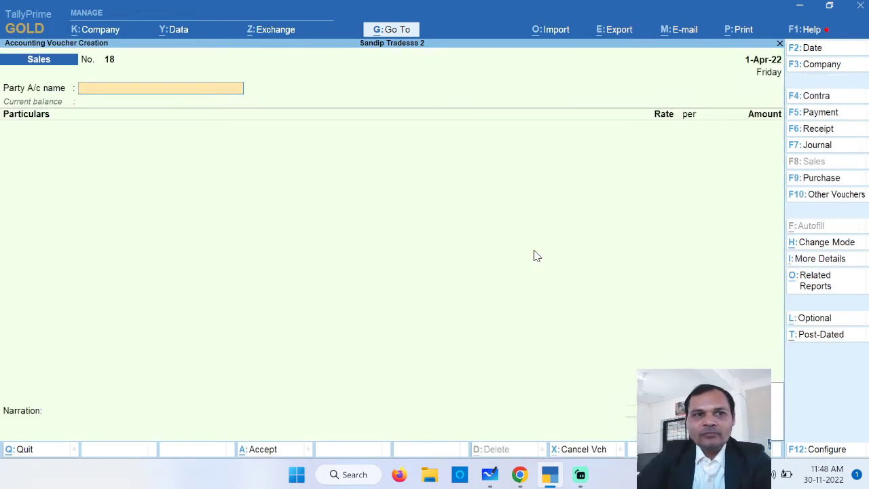
key("Escape")
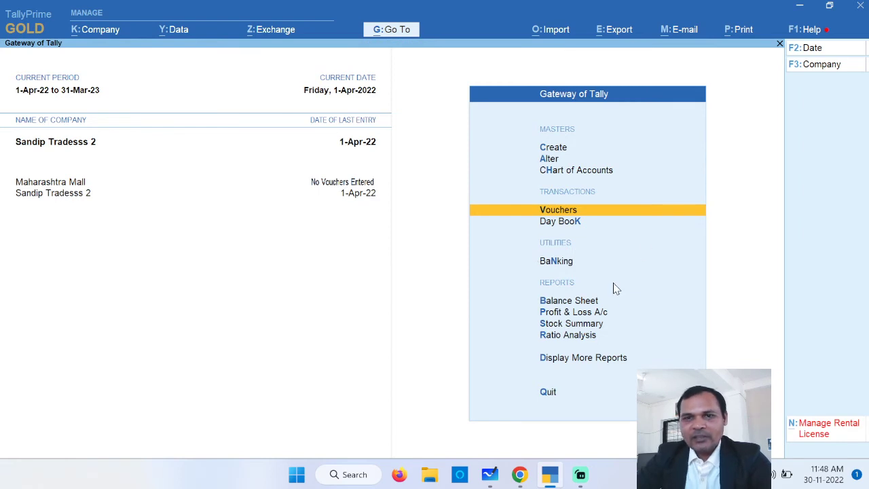
key("Return")
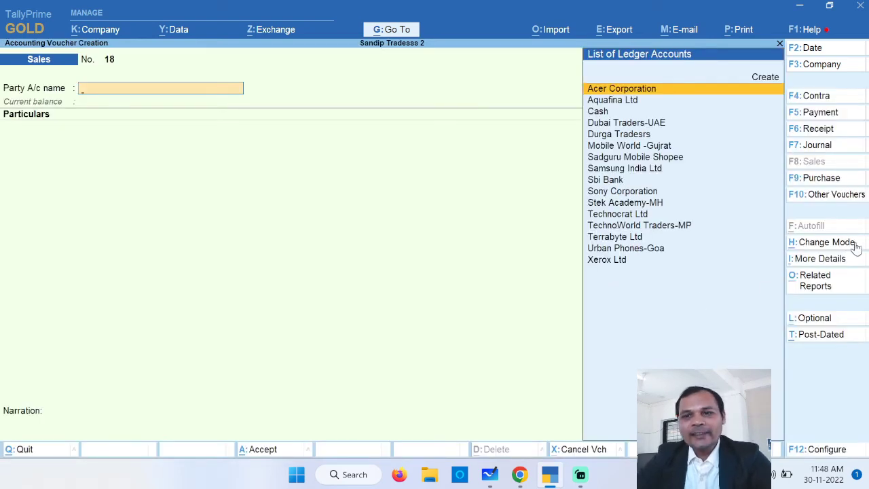
left_click(833, 198)
key("Up")
key("Up")
key("Up")
key("Up")
key("Up")
key("Up")
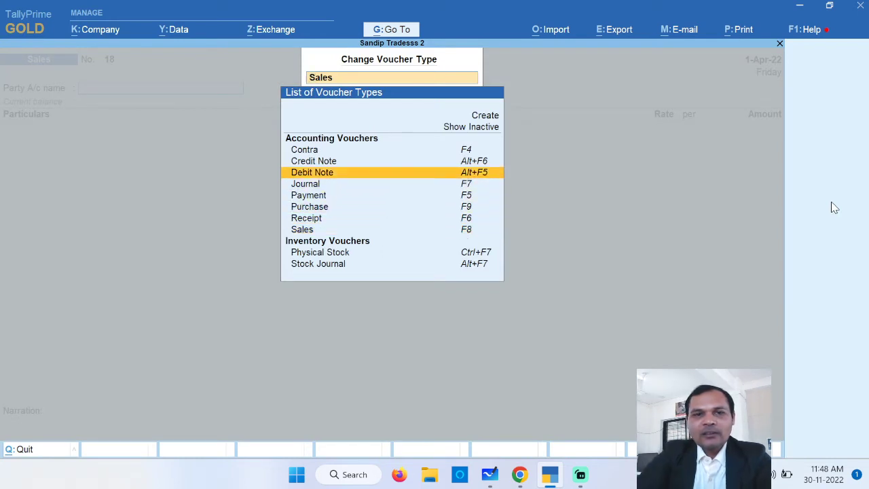
key("Return")
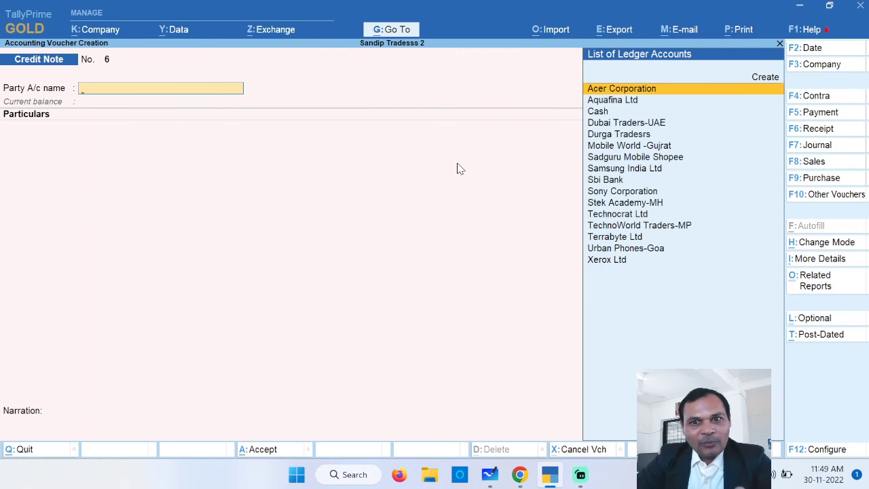
- Switch the credit note to Item Invoice mode
left_click(828, 247)
key("Up")
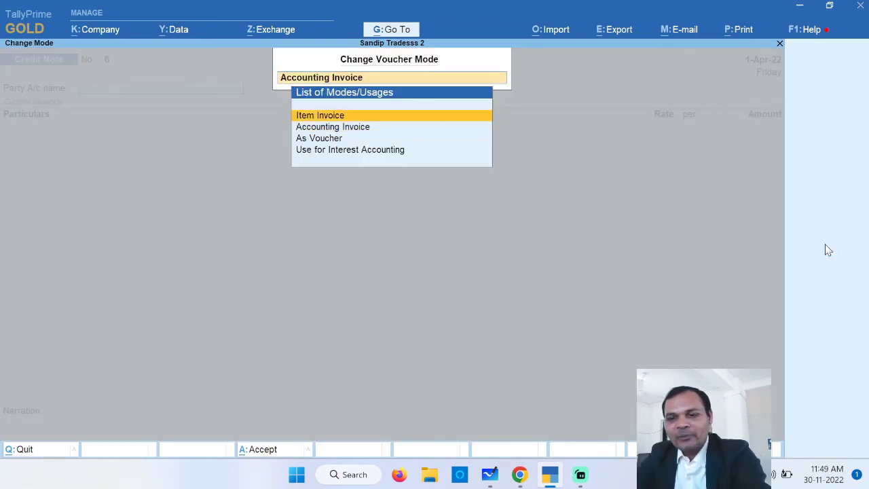
key("Return")
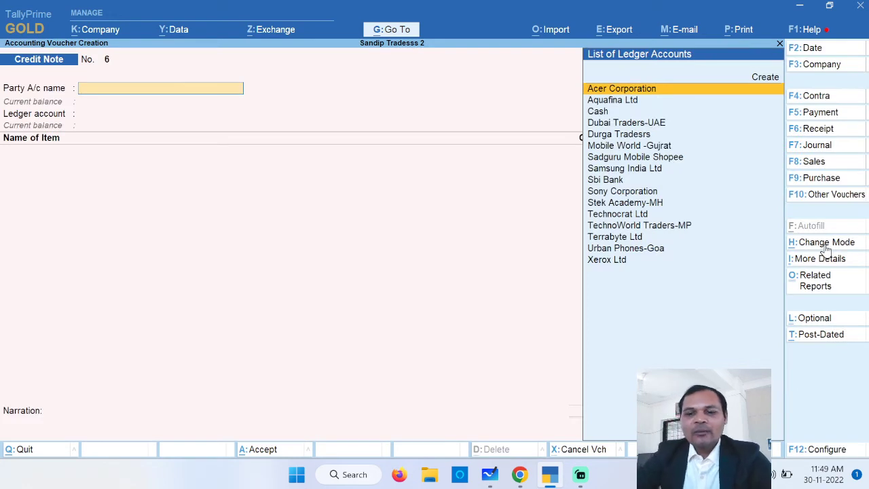
- Set the credit note's party account to Sadguru Mobile Shopee and its ledger account to Sales Goods Return
key("Down")
key("Down")
key("Down")
key("Down")
key("Down")
key("Down")
key("Down")
key("Down")
key("Down")
key("Down")
key("Down")
key("Down")
key("Down")
key("Down")
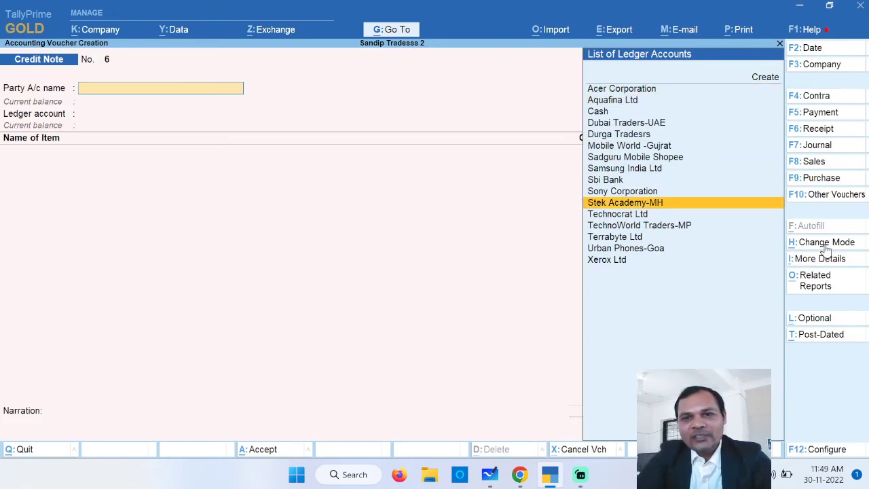
key("Down")
key("Up")
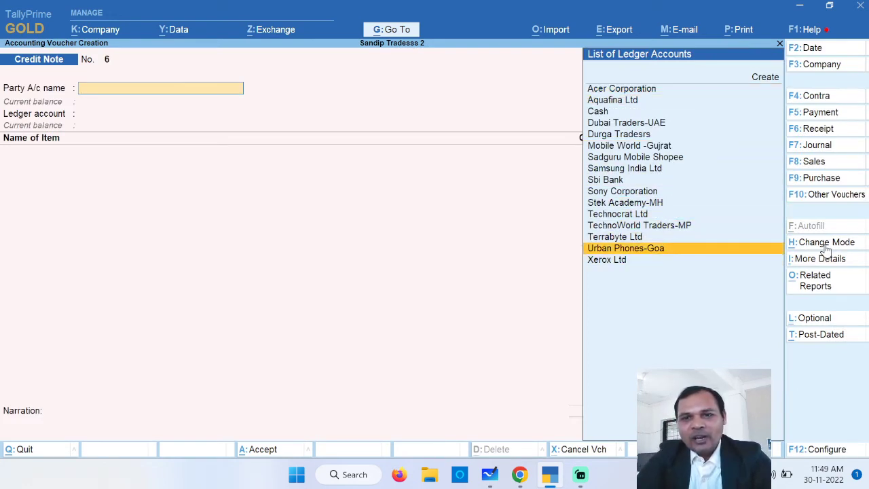
key("Up")
key("Up")
key("Up")
key("Up")
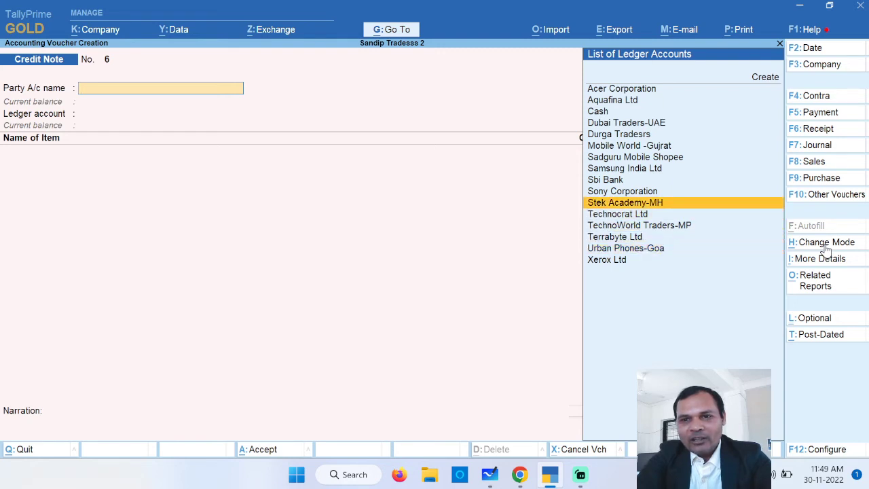
key("Down")
key("Down")
key("Down")
key("Up")
key("Up")
key("Up")
key("Up")
key("Up")
key("Up")
key("Up")
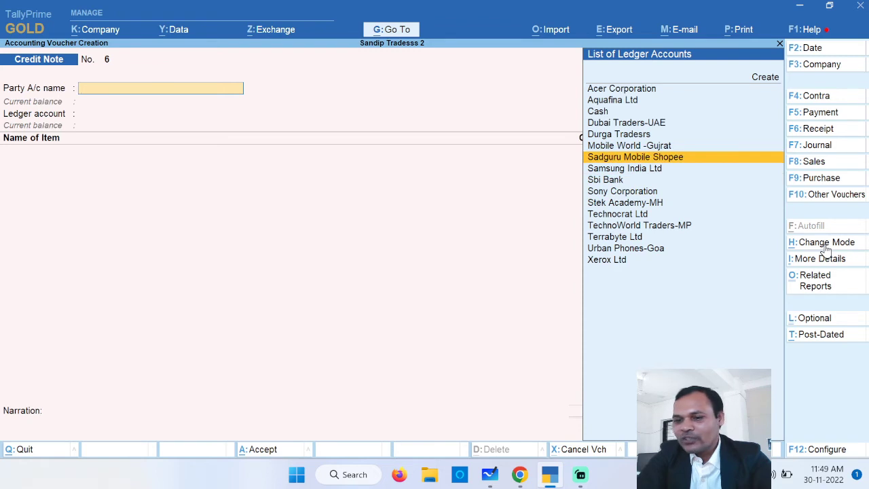
key("Return")
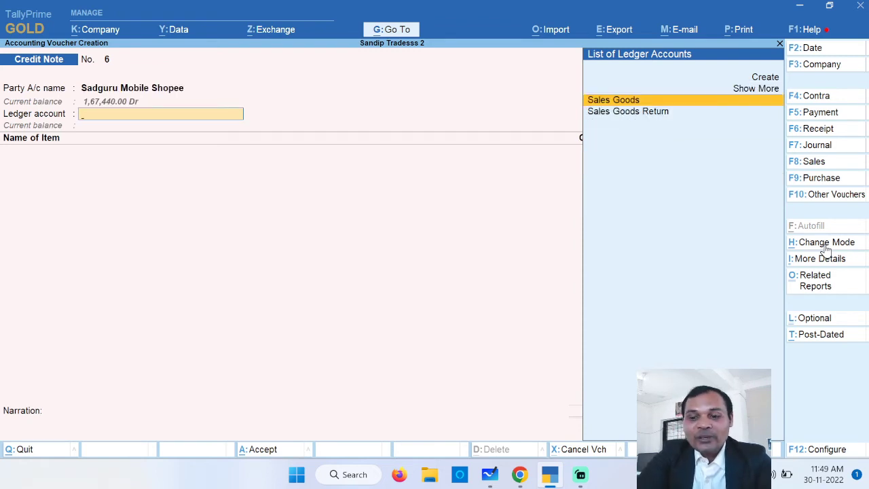
key("Down")
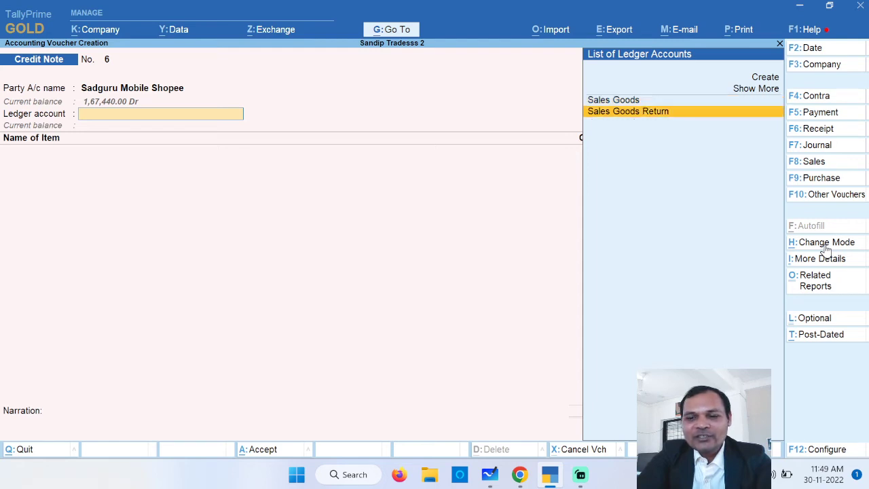
key("Return")
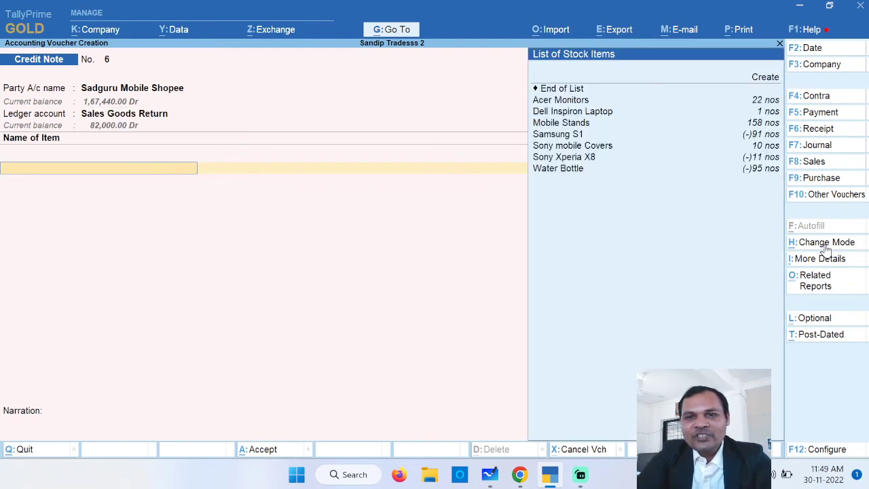
- Add the stock item Sony Xperia X8 to the credit note with a quantity of 2 nos
key("Down")
key("Down")
key("Down")
key("Down")
key("Down")
key("Down")
key("Down")
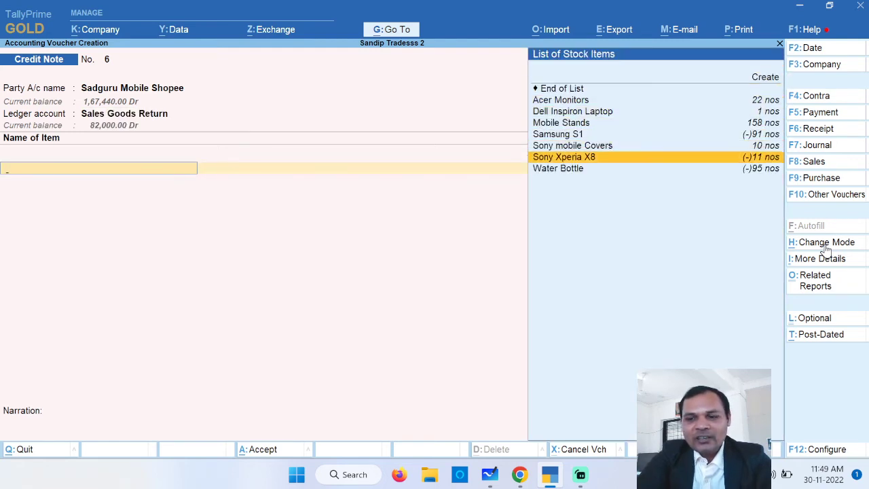
key("Return")
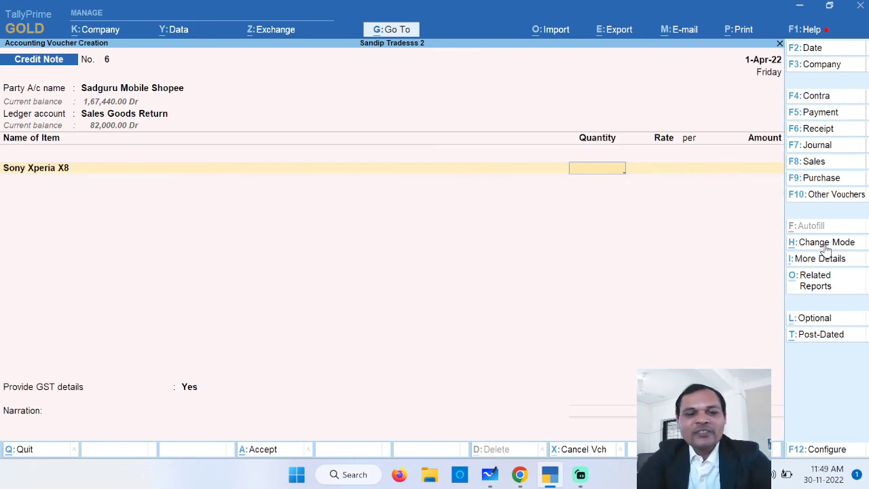
type("2")
key("Return")
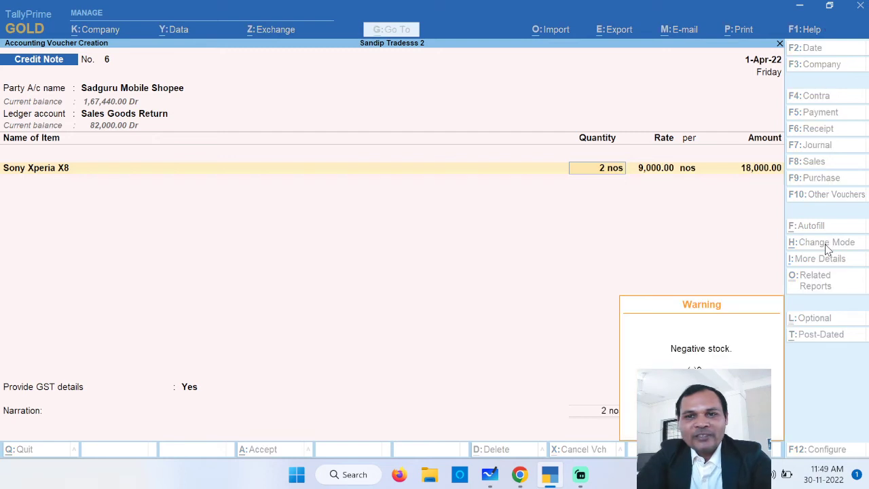
key("Return")
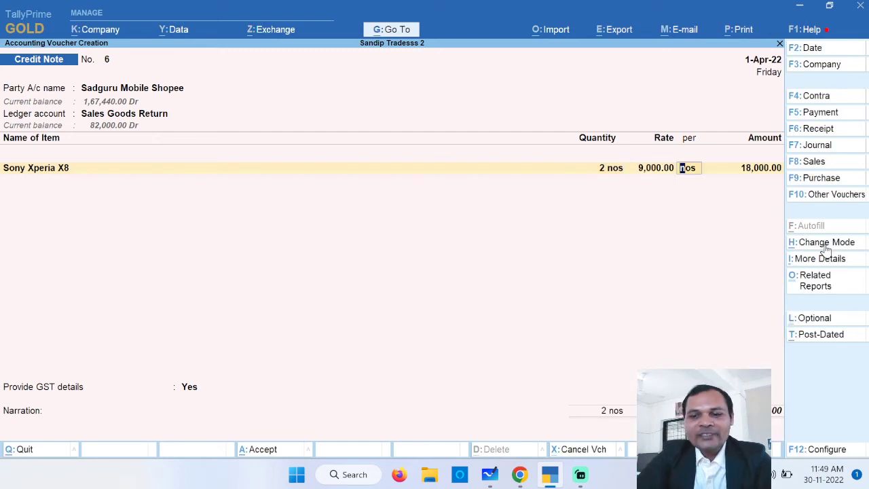
- Change the Sony Xperia X8 quantity to 3 nos, accept the 9,000.00 rate, and finish the item list
key("BackSpace")
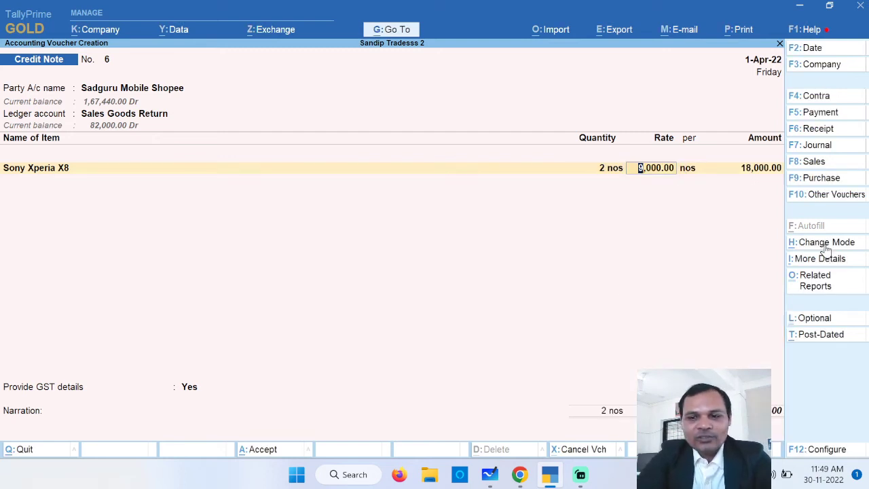
key("BackSpace")
type("3")
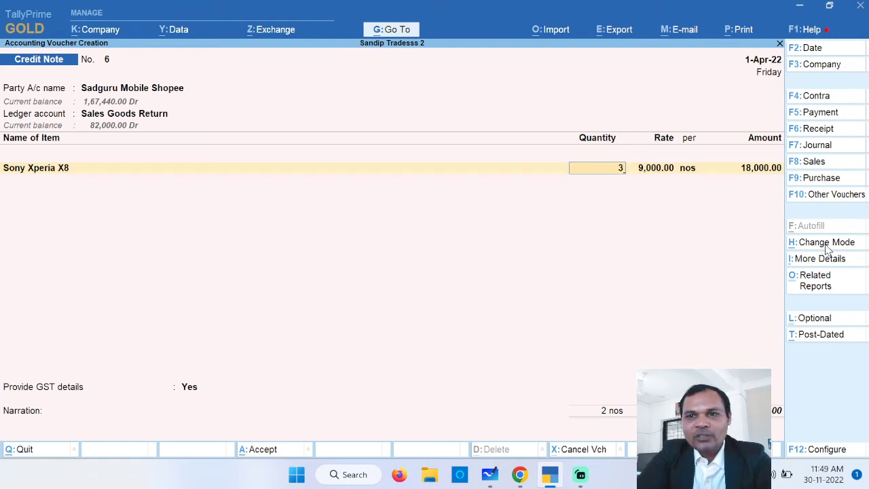
key("Return")
key("Return")
key("Return")
key("Return")
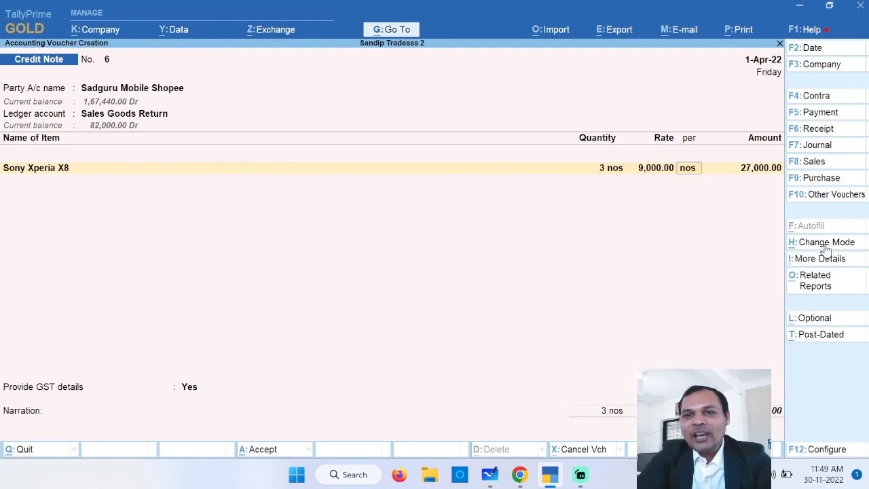
key("Return")
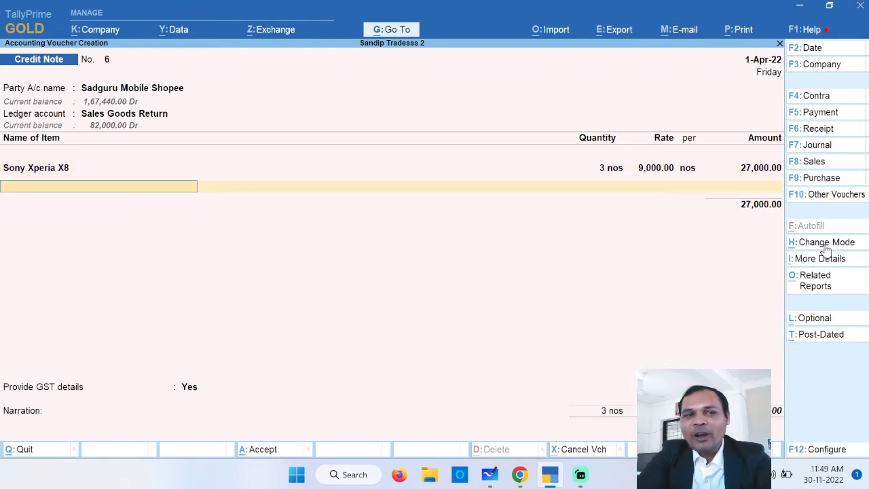
key("Return")
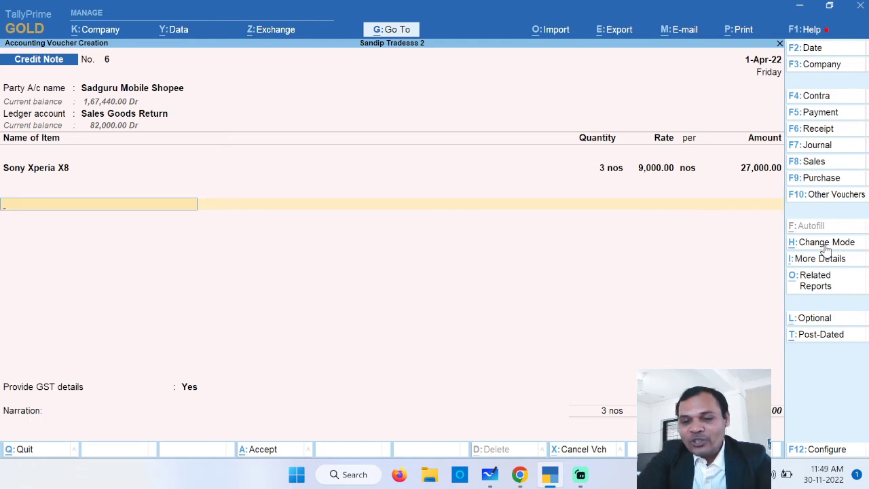
- Add the Output CGST ledger at 9 % to the credit note and accept its calculated amount
key("Down")
key("Down")
key("Down")
key("Down")
key("Down")
key("Down")
key("Down")
key("Down")
key("Down")
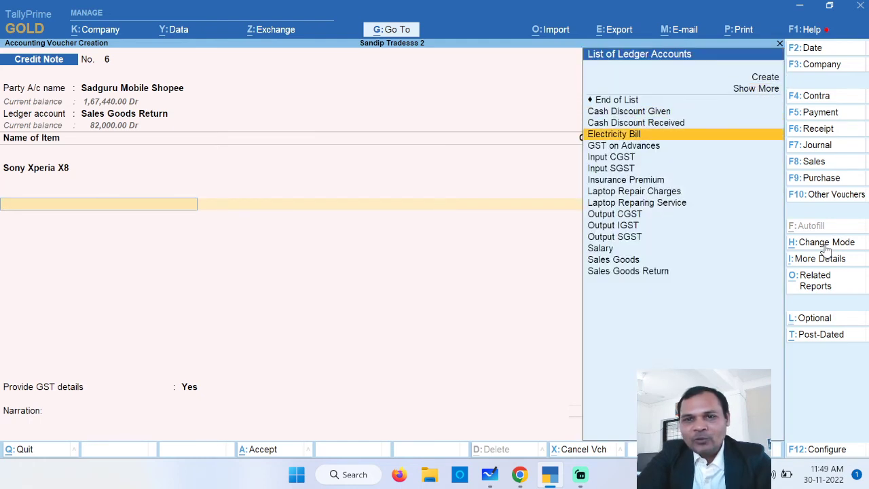
key("Down")
key("Down")
key("Down")
key("Down")
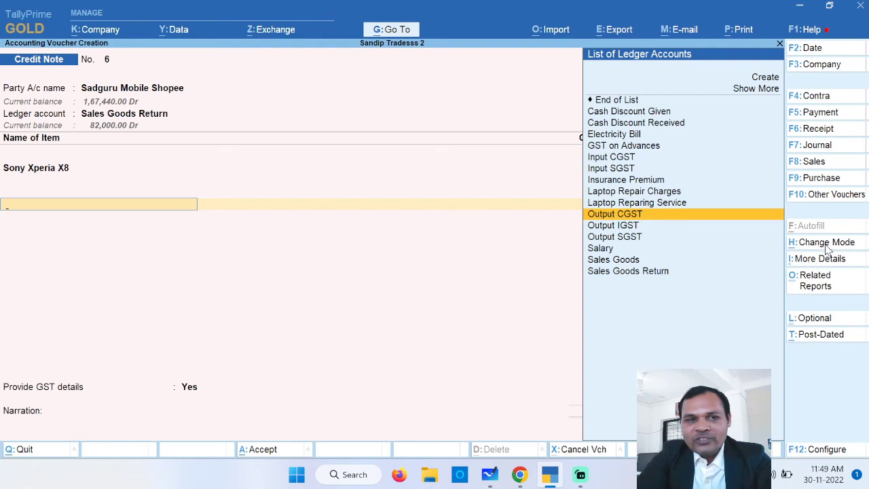
key("Return")
key("Return")
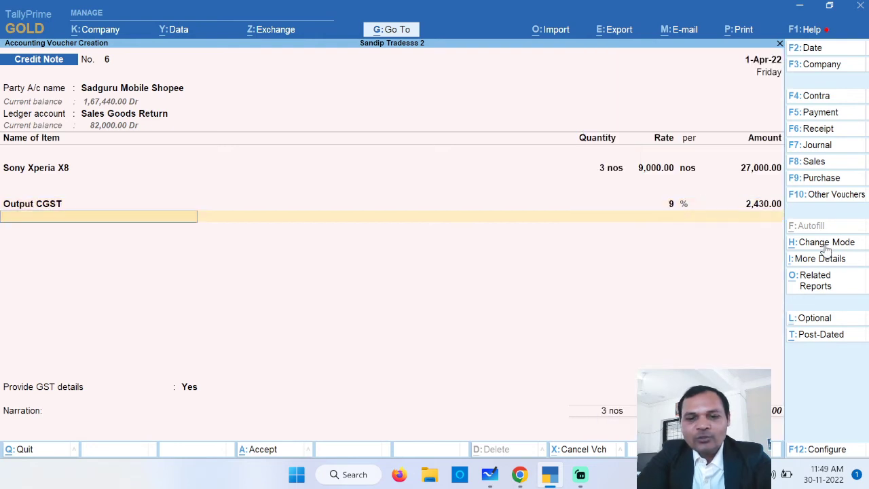
- Add the Output SGST ledger at 9 % below Output CGST in the credit note
key("Down")
key("Down")
key("Down")
key("Down")
key("Down")
key("Down")
key("Down")
key("Down")
key("Down")
key("Down")
key("Down")
key("Down")
key("Down")
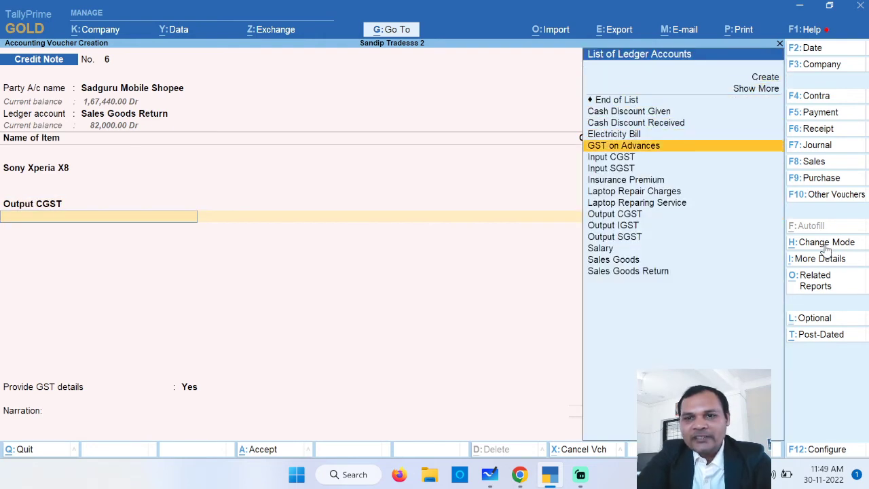
key("Return")
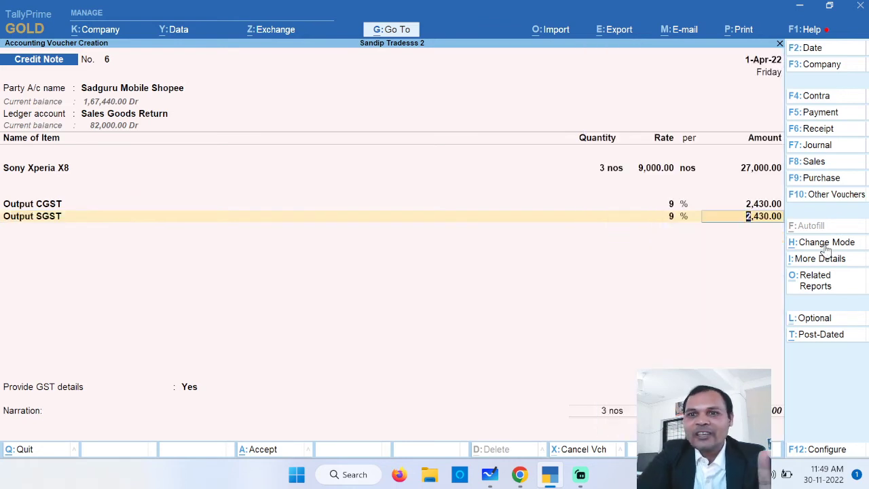
- Finish the credit note's ledger list and provide GST details with 01-Sales Return as the reason, leaving the buyer's debit note number blank
key("Return")
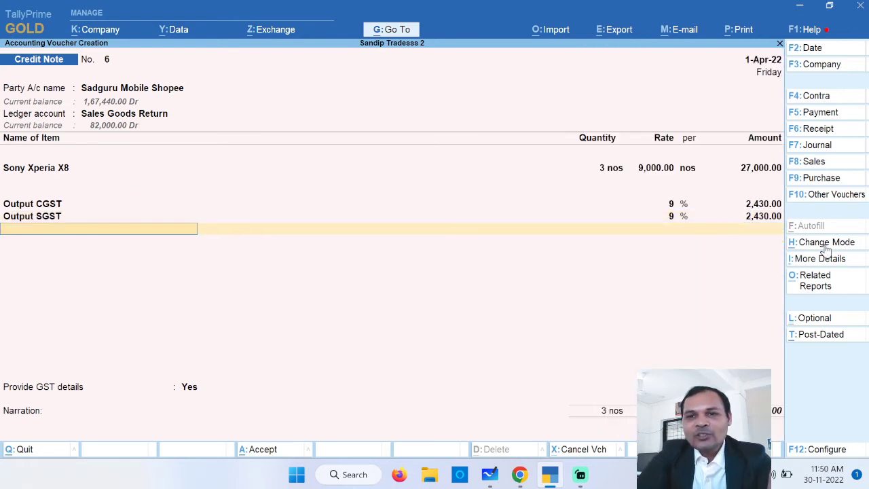
key("Return")
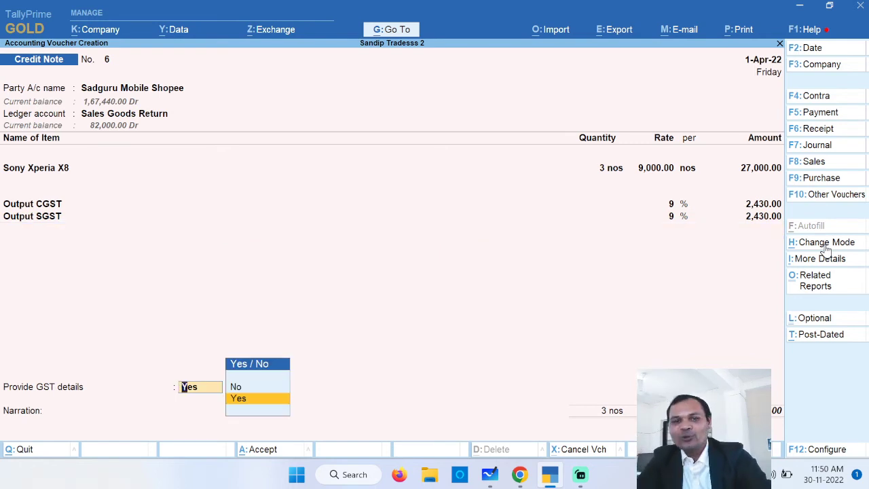
key("Up")
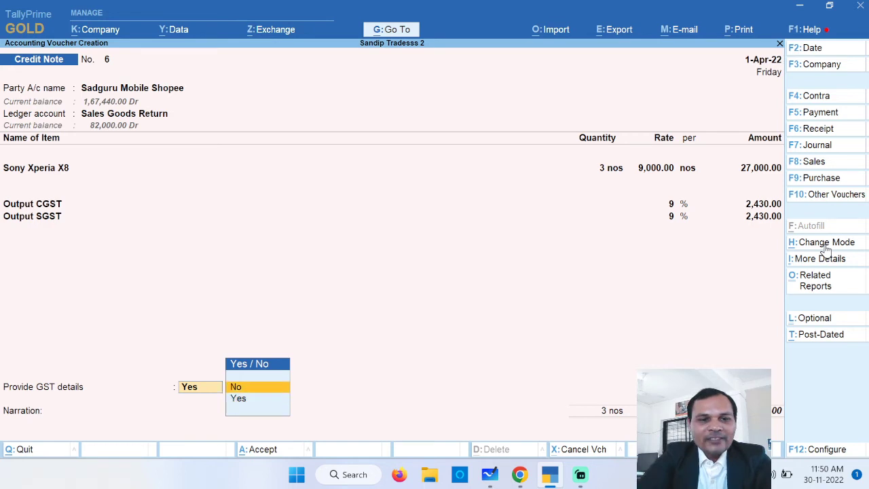
key("Down")
key("Return")
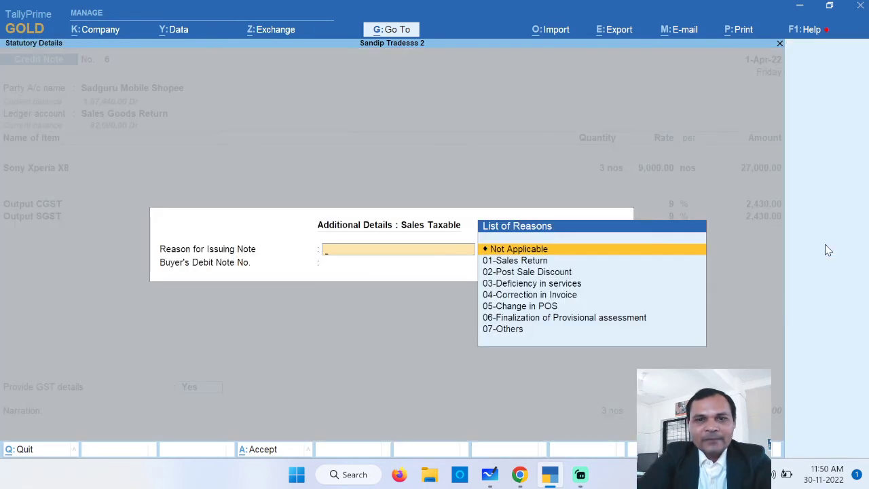
key("Down")
key("Return")
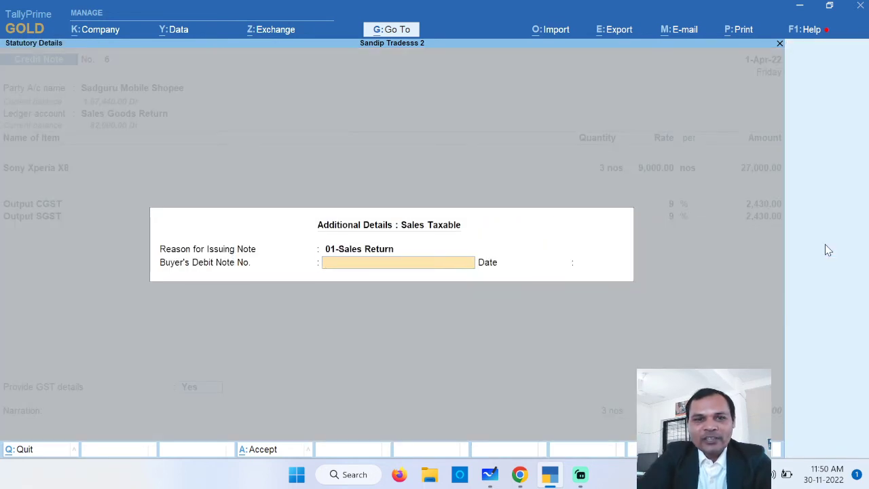
key("Return")
key("Return")
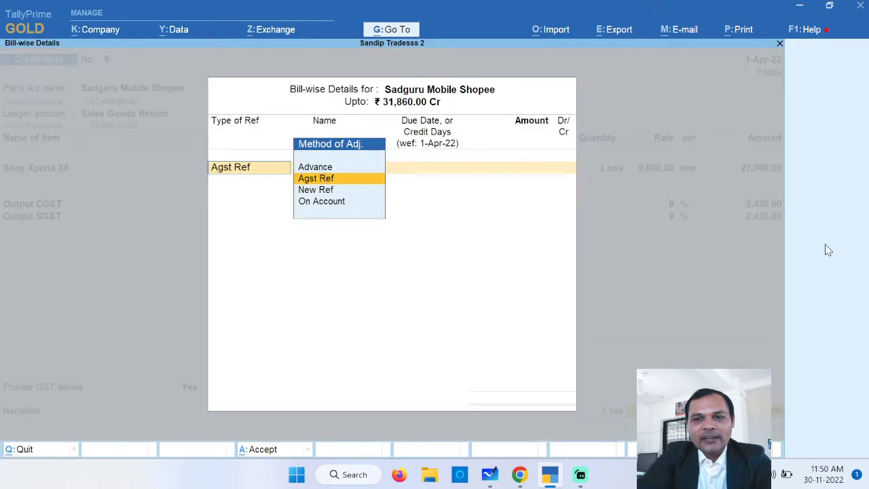
- Adjust the credit note against the pending bill Sal/SMS/001 as Agst Ref and save the voucher
key("Return")
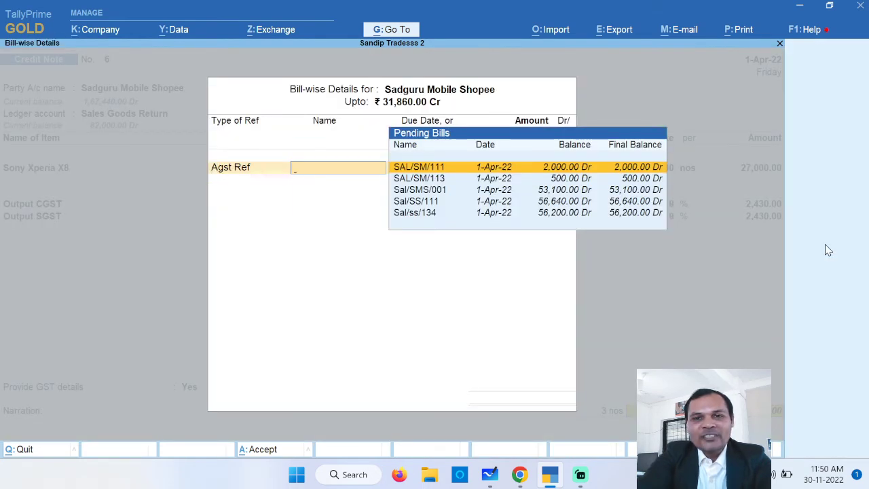
key("Down")
key("Down")
key("Down")
key("Down")
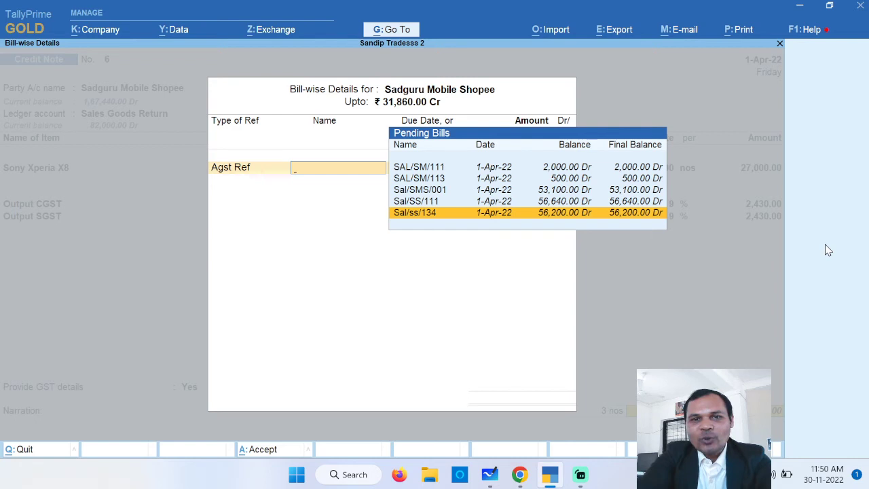
key("Up")
key("Up")
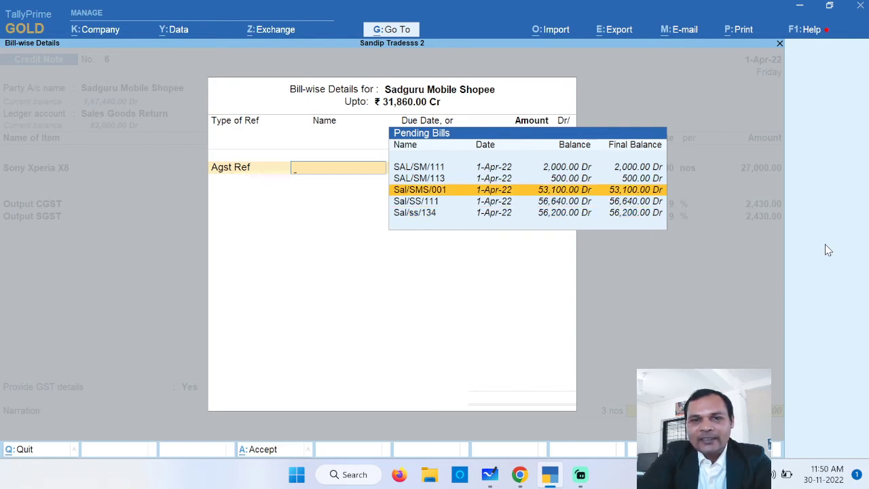
key("Return")
key("Return")
key("Return")
key("Return")
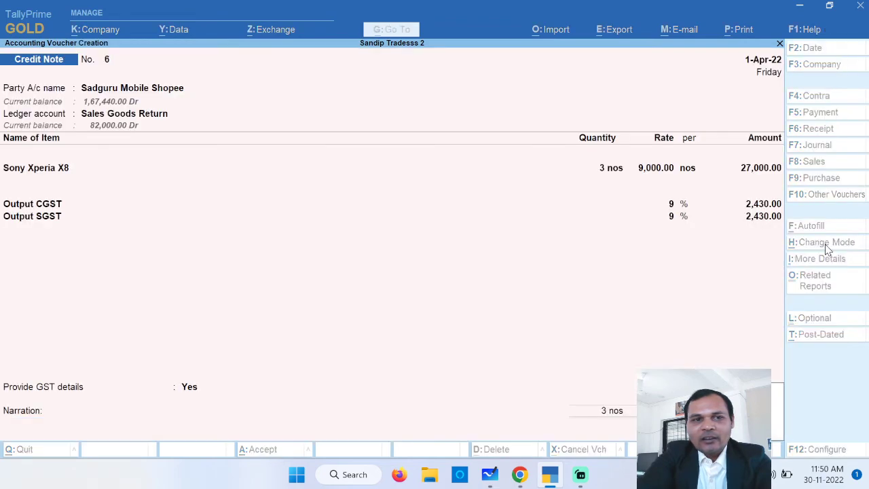
key("Return")
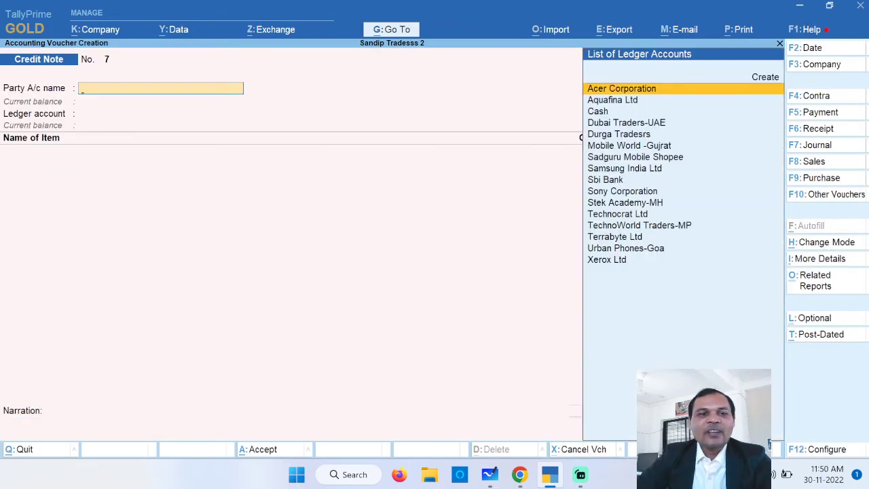
- Open the GSTR-1 report and change its period to 1-Apr-22
left_click(378, 30)
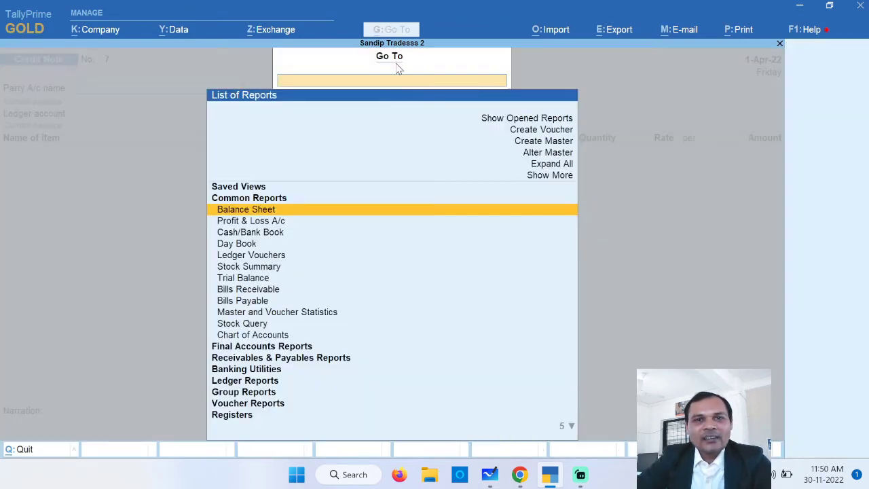
type("Gstr")
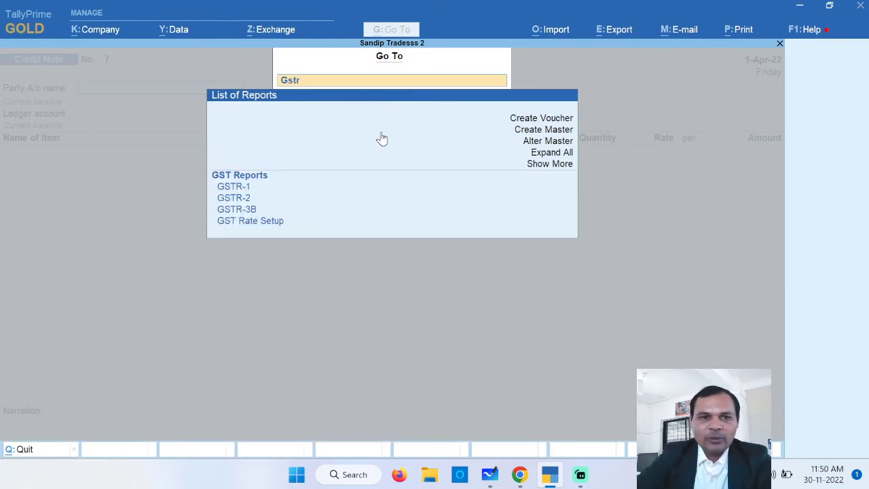
left_click(235, 186)
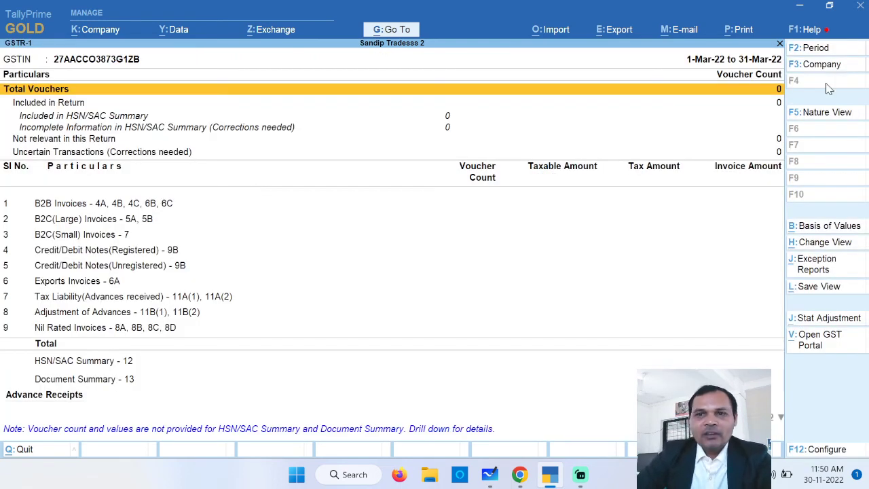
left_click(820, 50)
key("space")
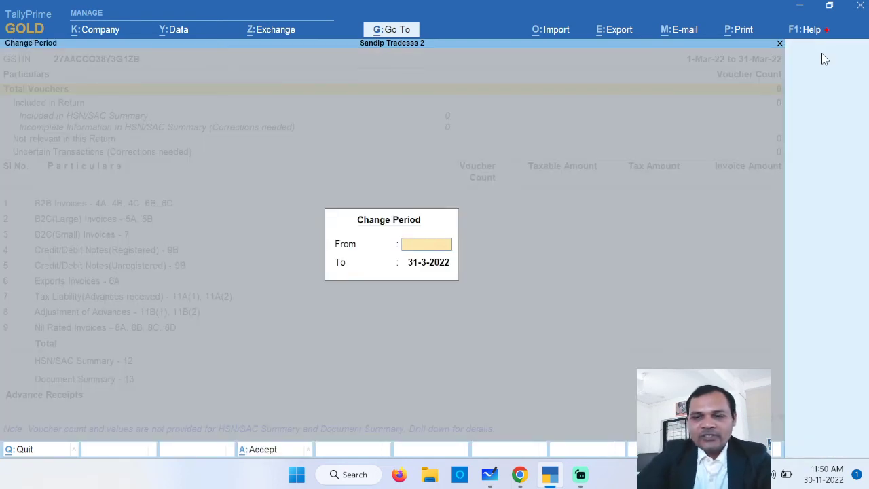
key("Return")
key("Return")
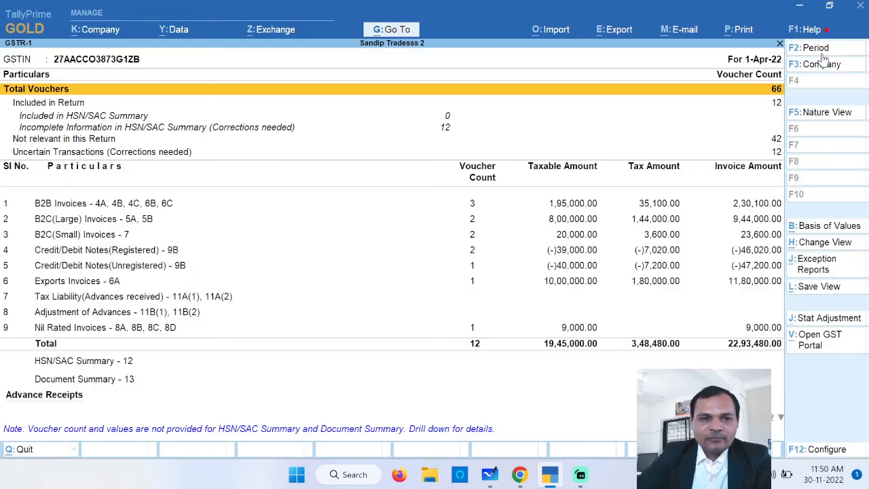
- Review the Credit/Debit Notes(Registered) - 9B vouchers, inspect credit note 6, and return to the summary to highlight Credit/Debit Notes(Unregistered) - 9B
left_click(119, 255)
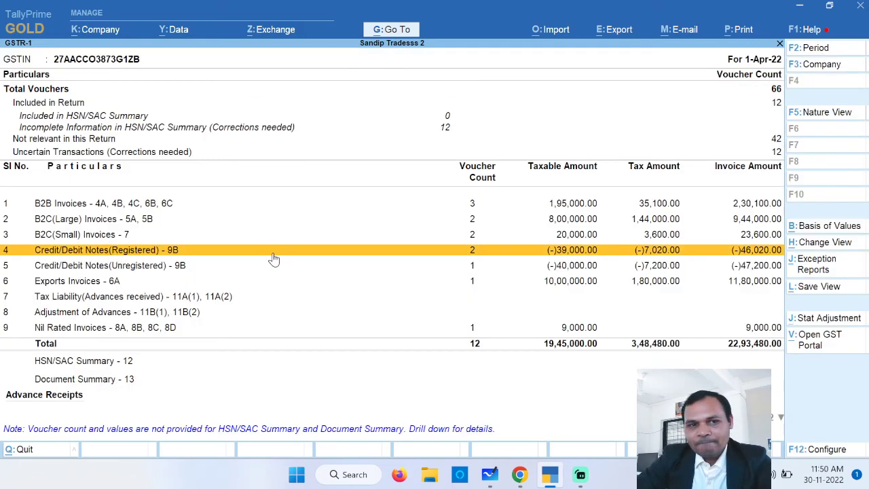
left_click(449, 256)
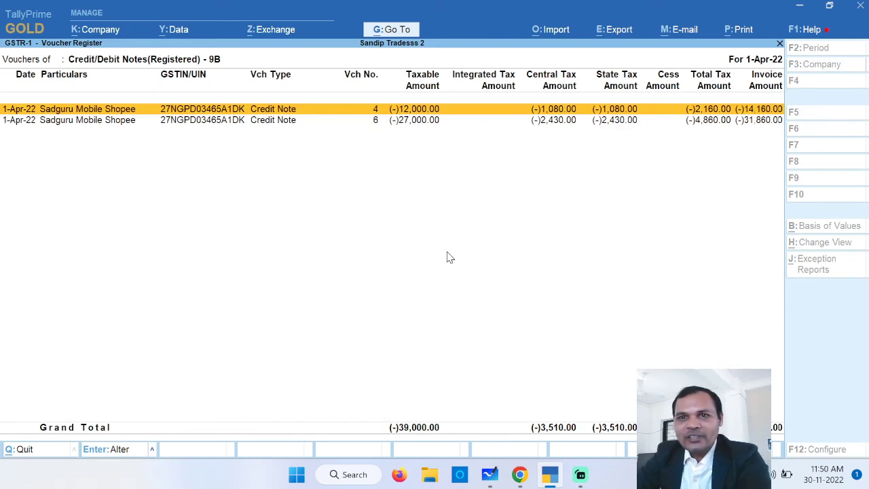
key("Down")
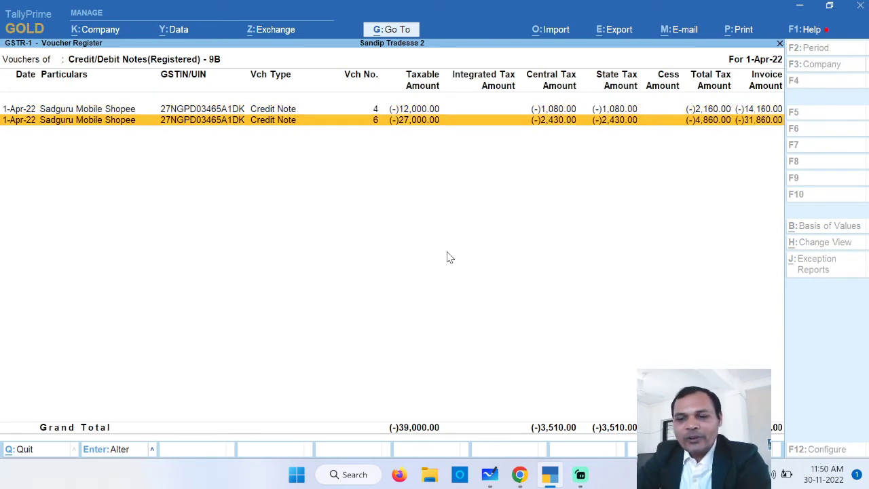
key("Return")
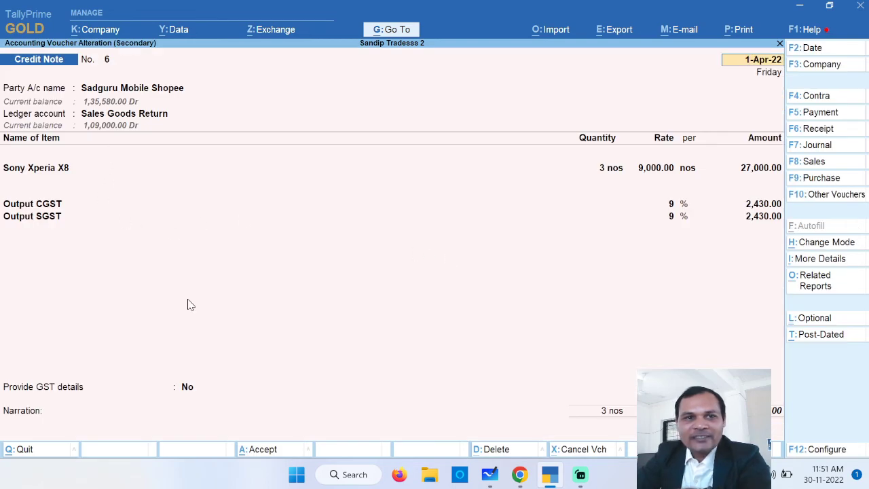
key("Escape")
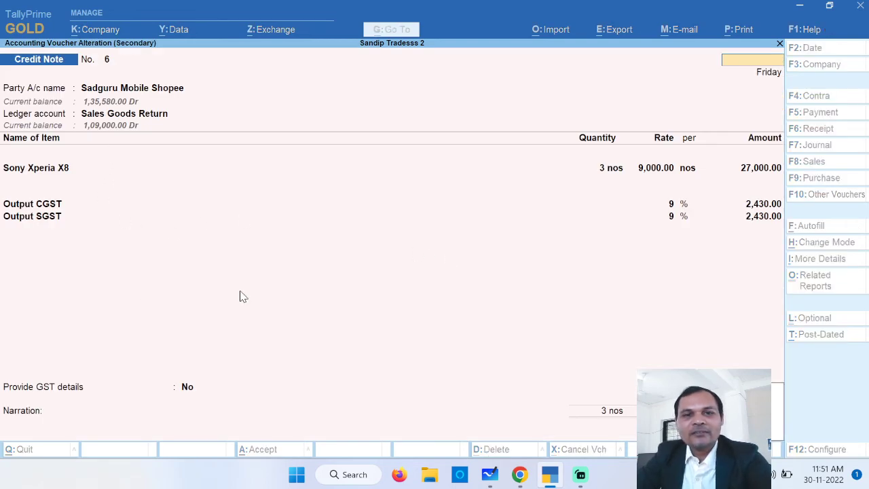
key("y")
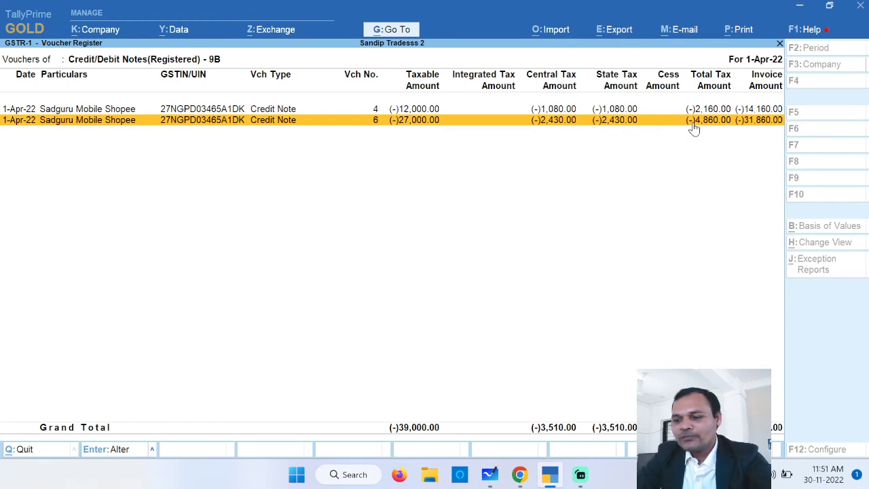
key("Escape")
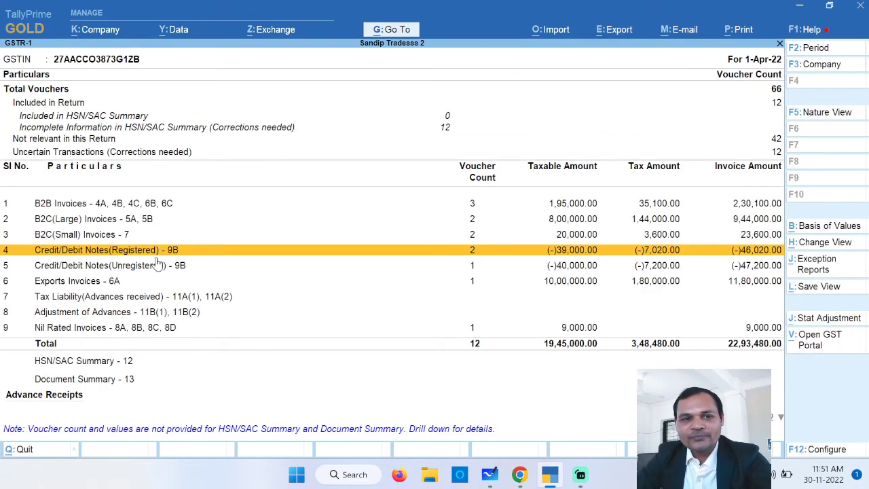
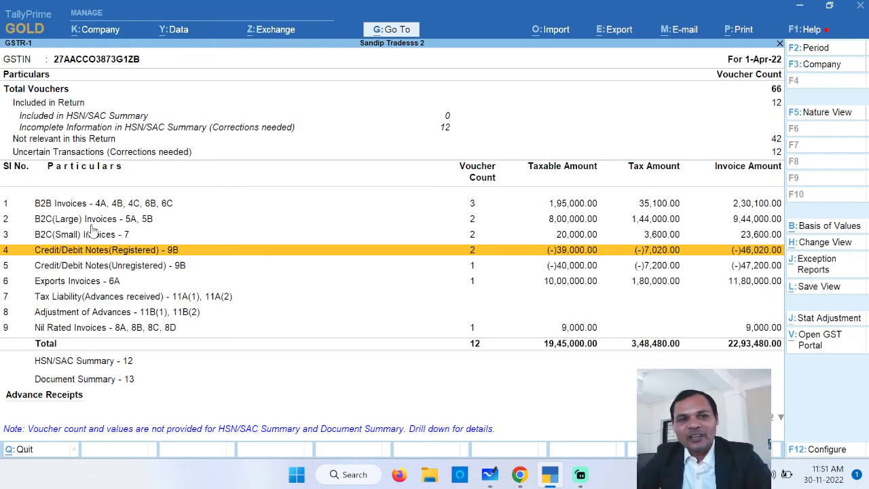
left_click(42, 271)
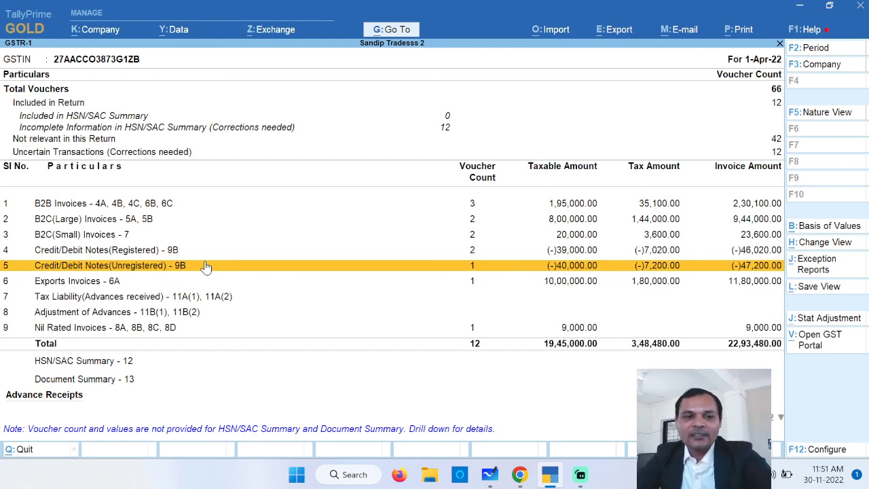
- Close the GSTR-1 report and start a new voucher of type Credit Note
key("Escape")
key("Escape")
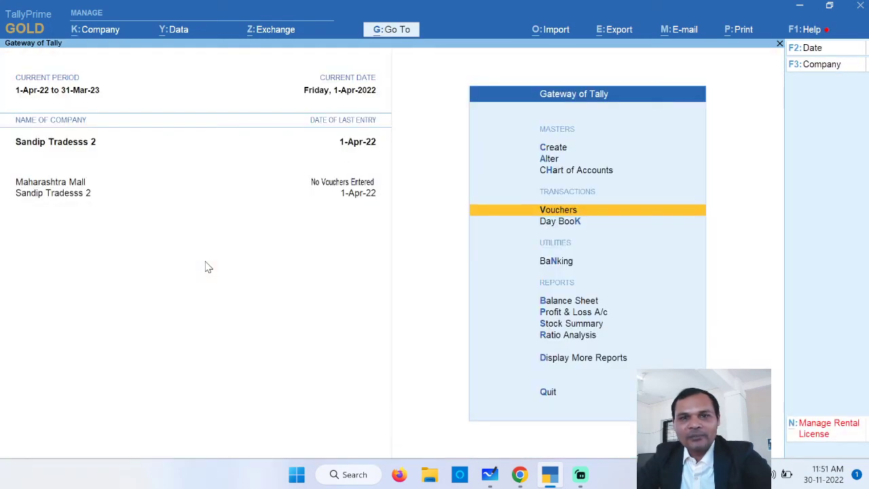
key("Return")
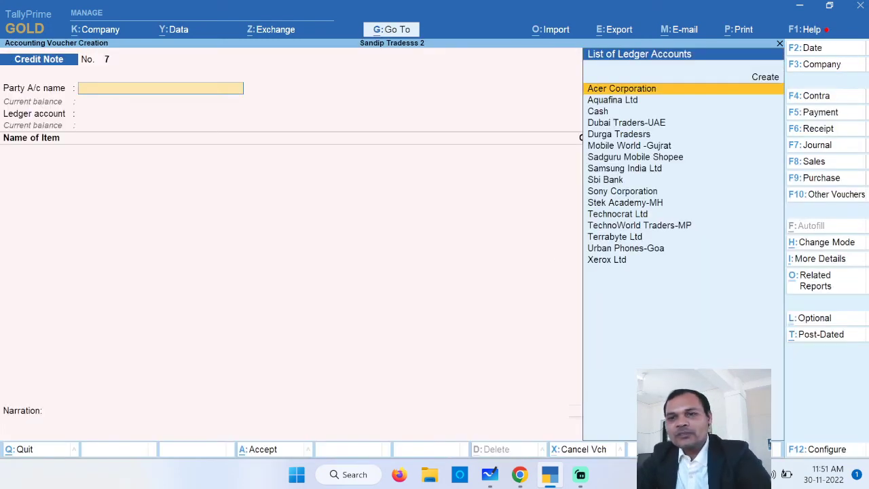
left_click(836, 196)
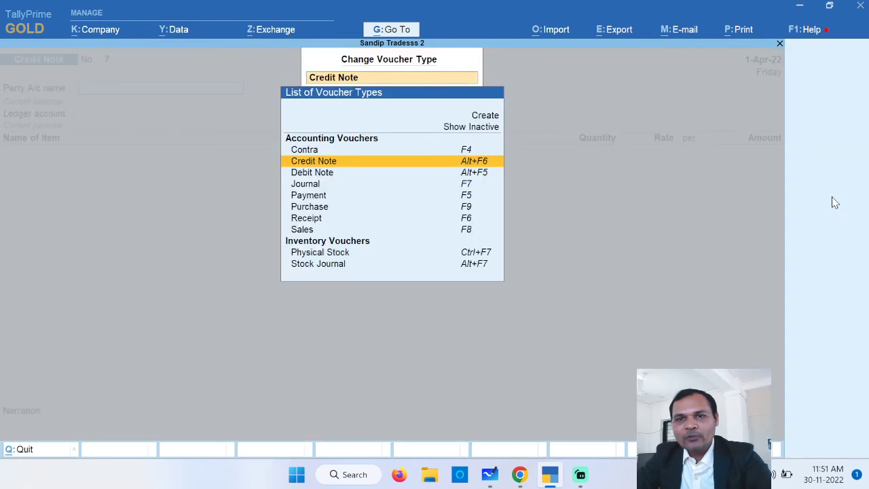
key("Return")
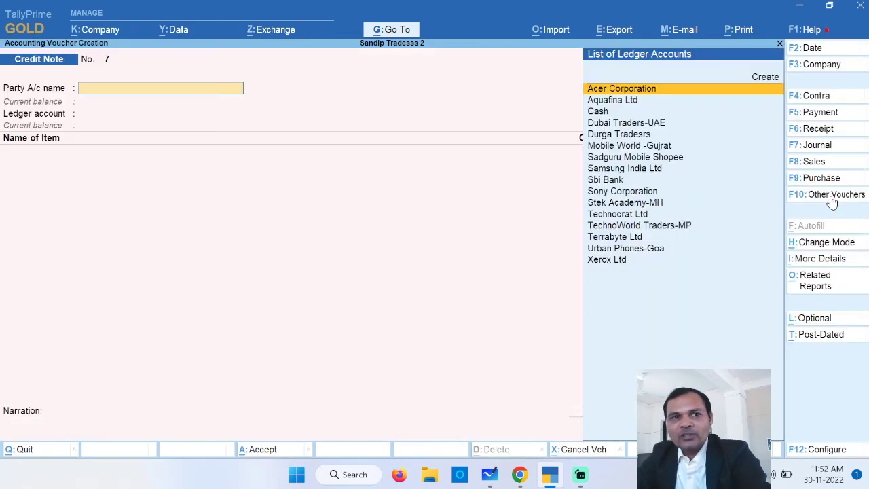
- Set the credit note's party to Urban Phones-Goa and its ledger account to Sales Goods Return
key("Down")
key("Down")
key("Down")
key("Down")
key("Down")
key("Down")
key("Down")
key("Down")
key("Down")
key("Down")
key("Down")
key("Down")
key("Down")
key("Down")
key("Down")
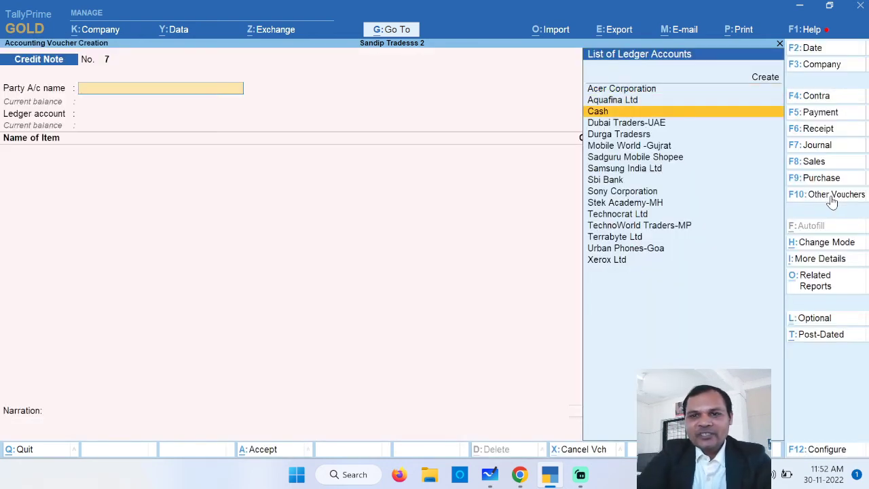
key("Up")
key("Return")
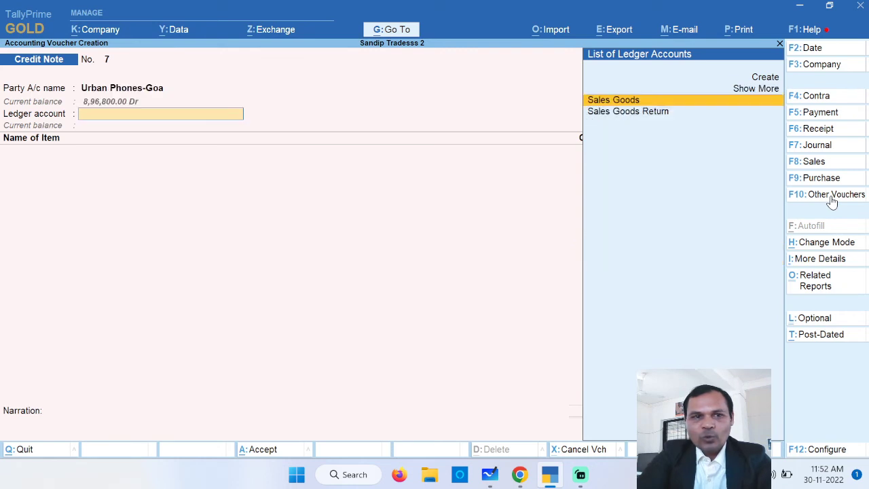
key("Down")
key("Return")
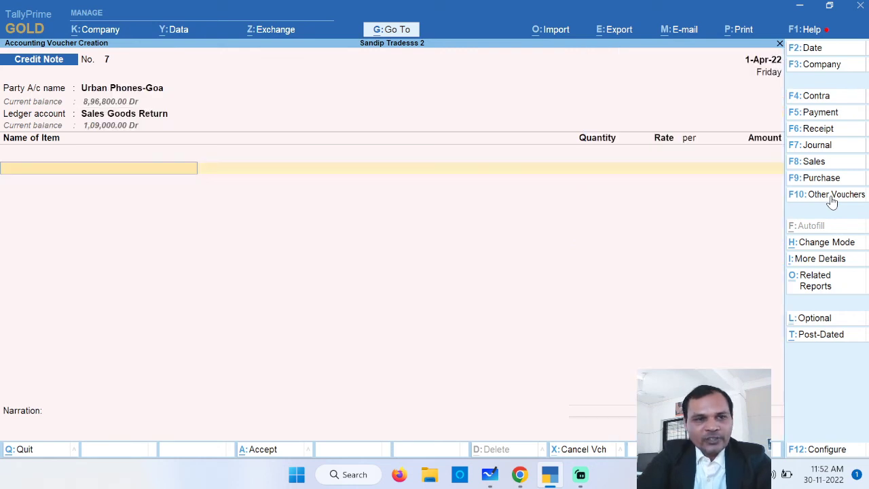
- Add Dell Inspiron Laptop to the credit note with a quantity of 3 nos at a rate of 40,000, and finish the item list
key("Down")
key("Down")
key("Down")
key("Down")
key("Down")
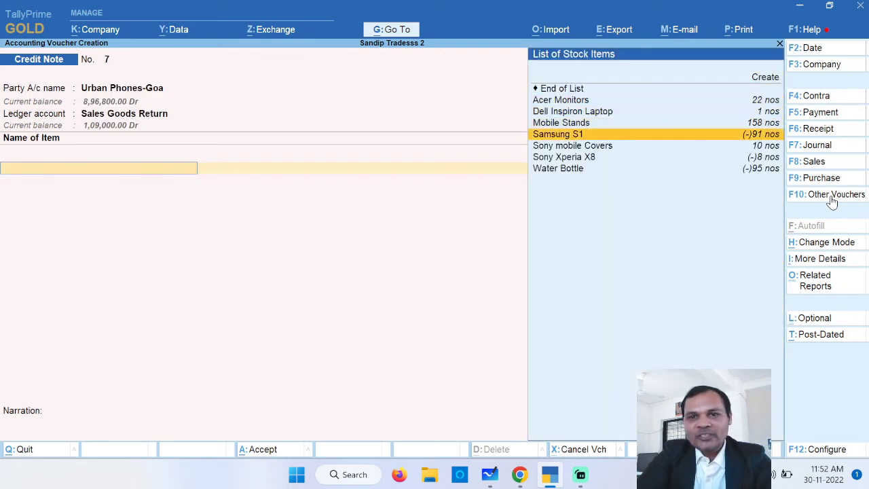
key("Up")
key("Up")
key("Up")
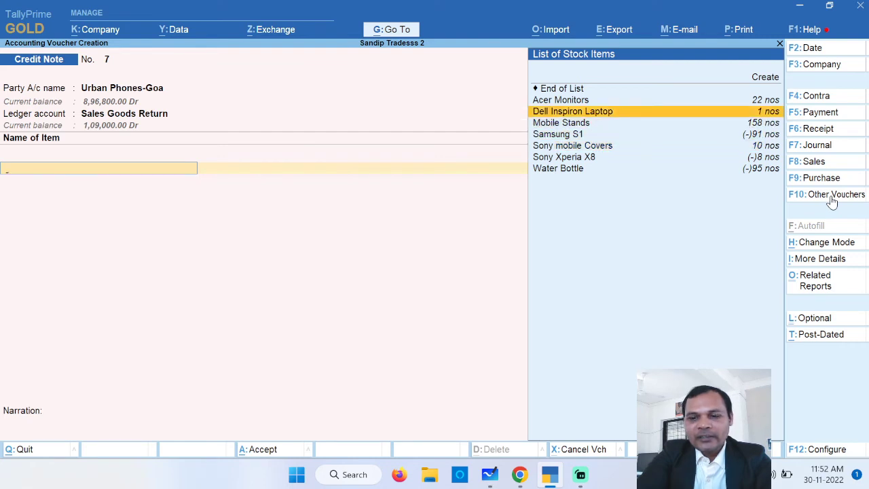
key("Return")
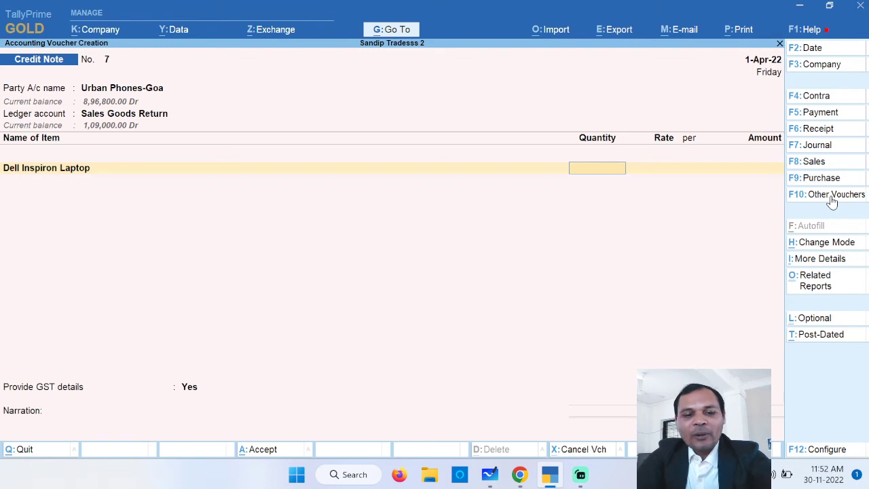
type("3")
key("Return")
key("Return")
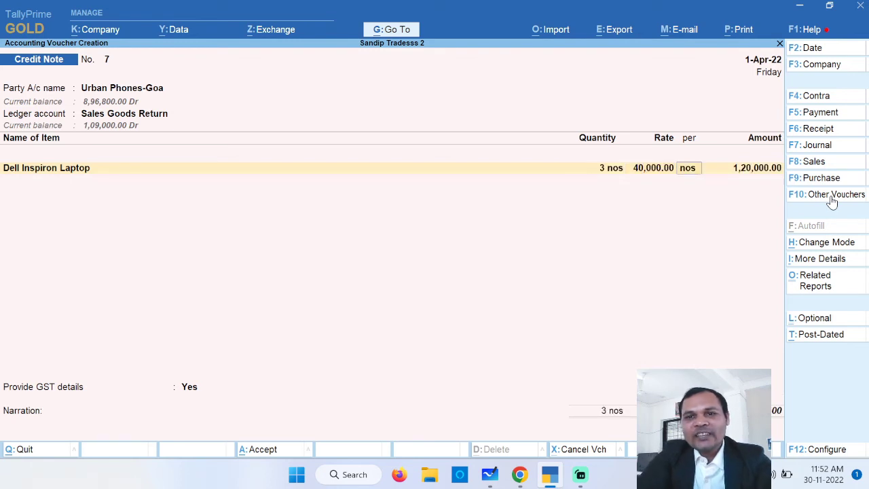
key("Return")
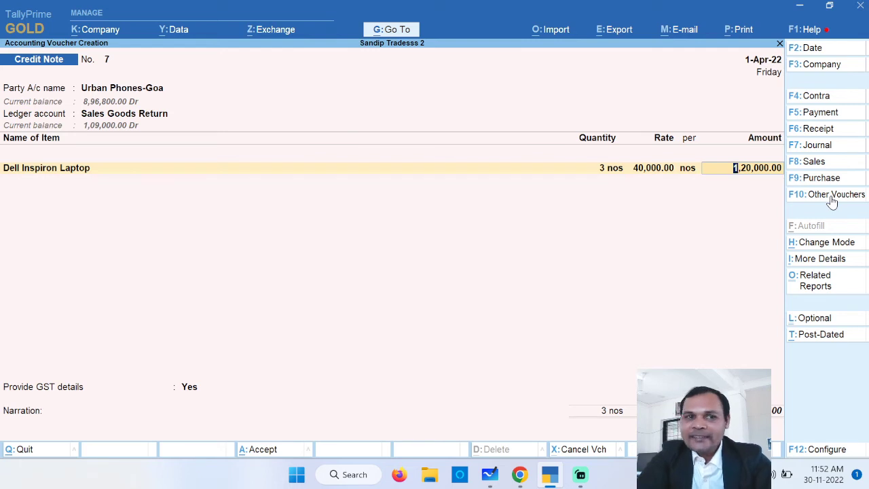
key("Return")
key("Return")
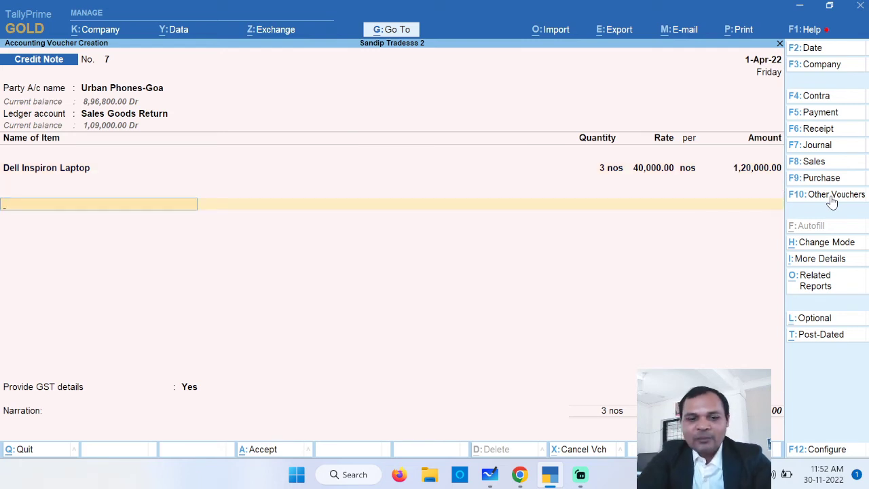
- Add the Output IGST ledger at 18% to the credit note and finish the ledger entries
type("Ou")
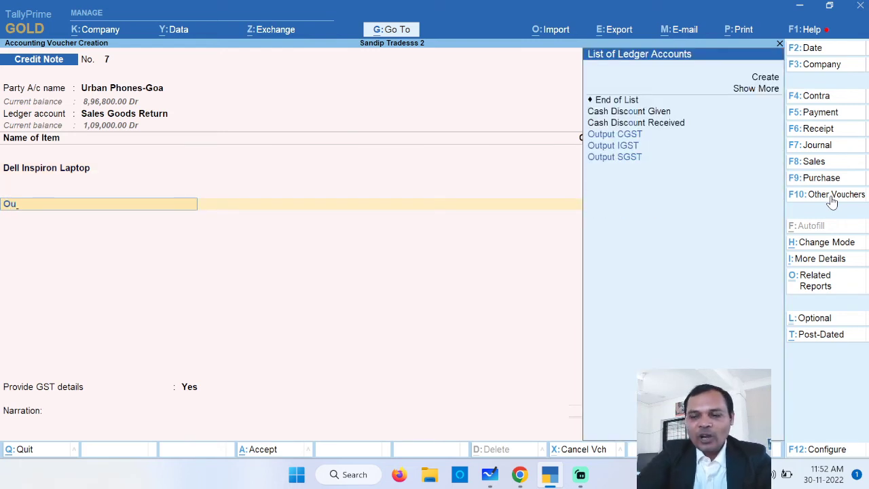
key("Down")
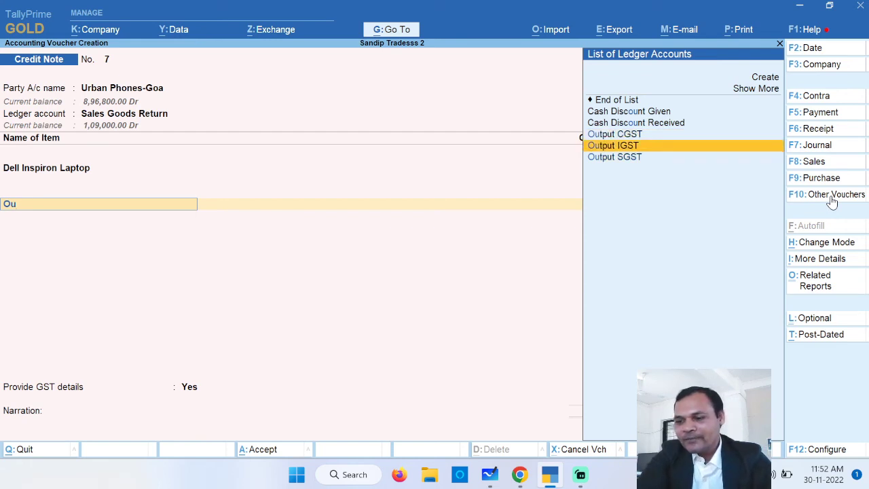
key("Return")
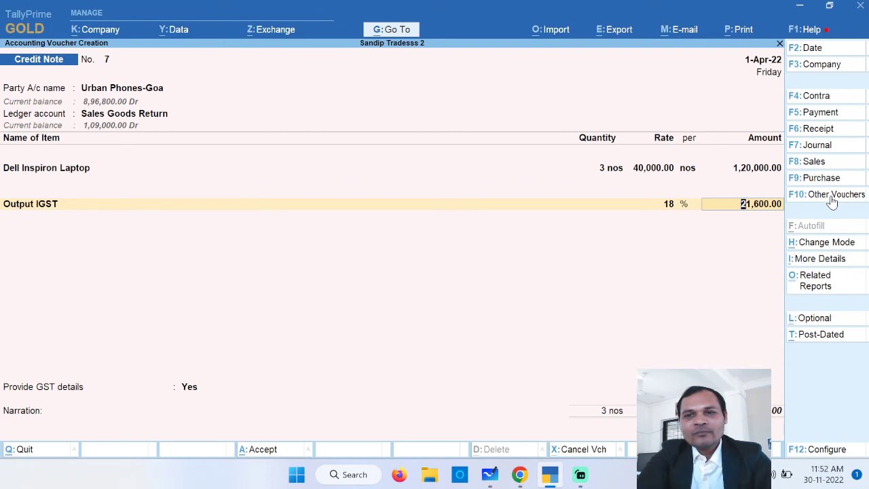
key("Return")
key("Return")
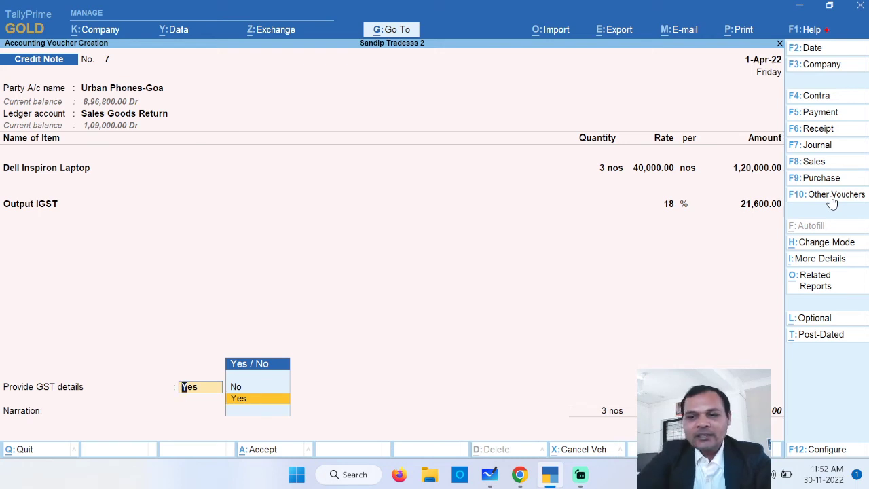
- Provide the GST details with 01-Sales Return as the reason for issuing the note, leaving the buyer's debit note number blank
key("Return")
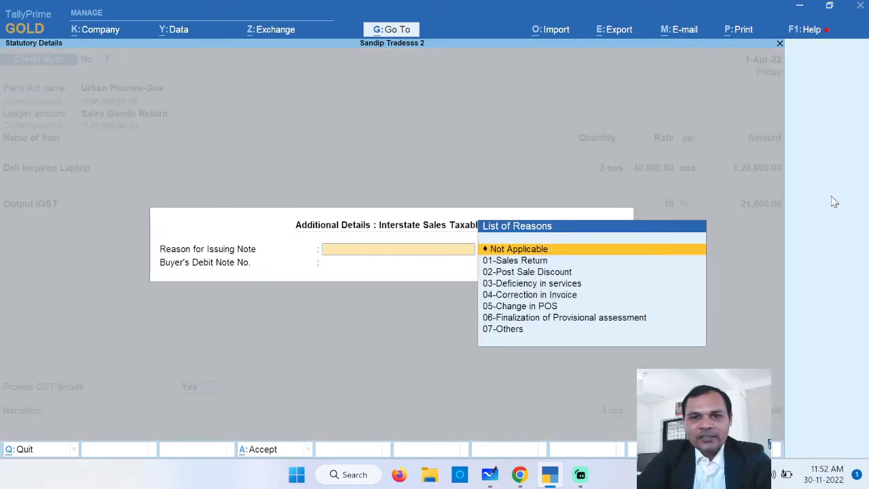
key("Down")
key("Return")
key("Return")
key("Return")
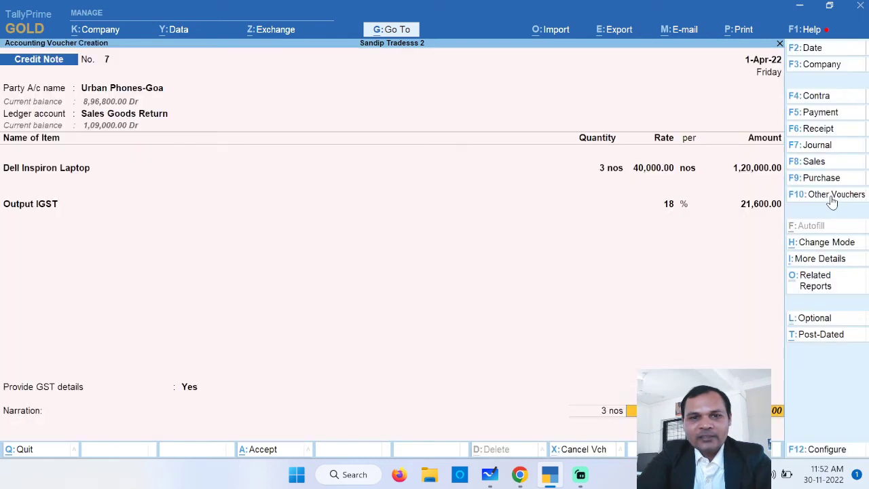
- Allocate the full amount as Agst Ref to pending bill Sal/UP/123 and save the credit note
key("Return")
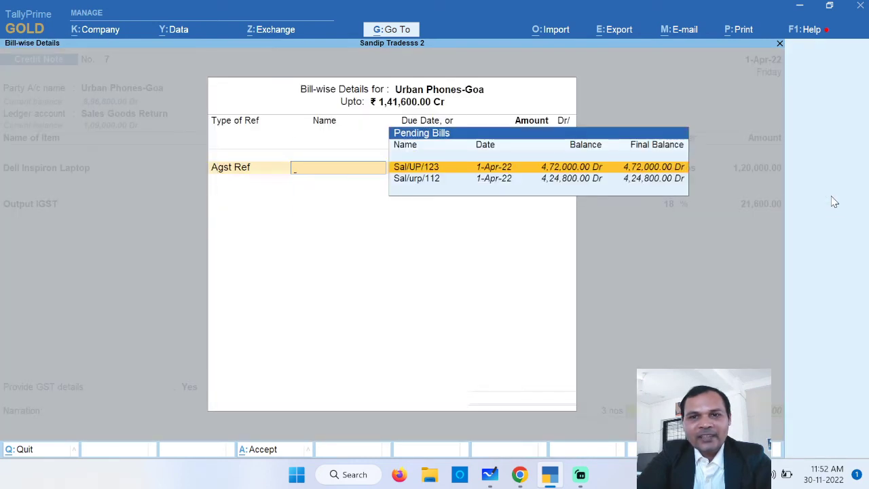
key("Down")
key("Up")
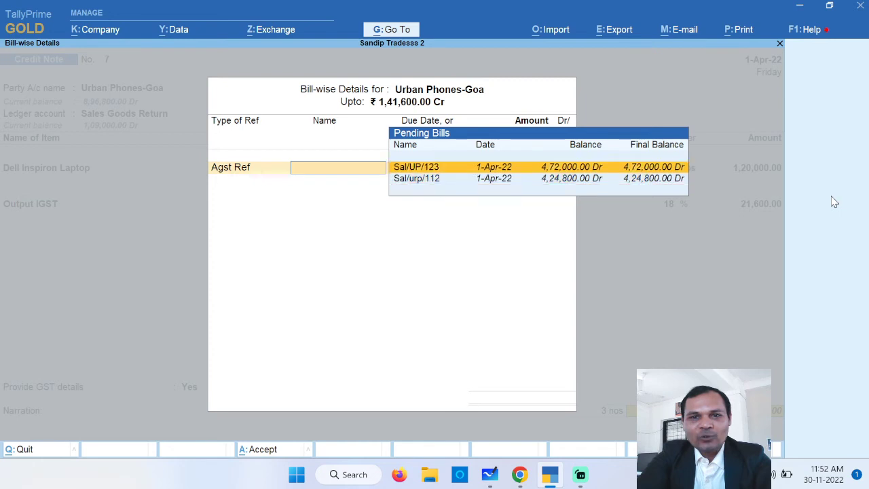
key("Down")
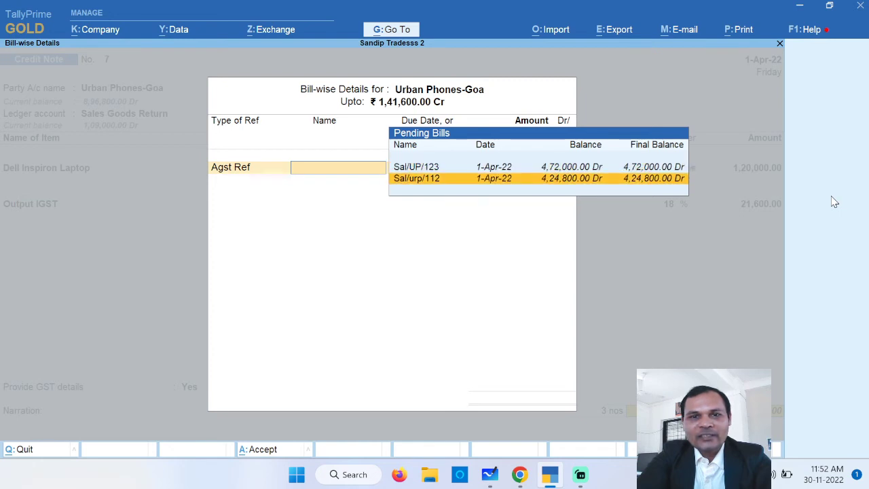
key("Up")
key("Return")
key("Return")
key("Return")
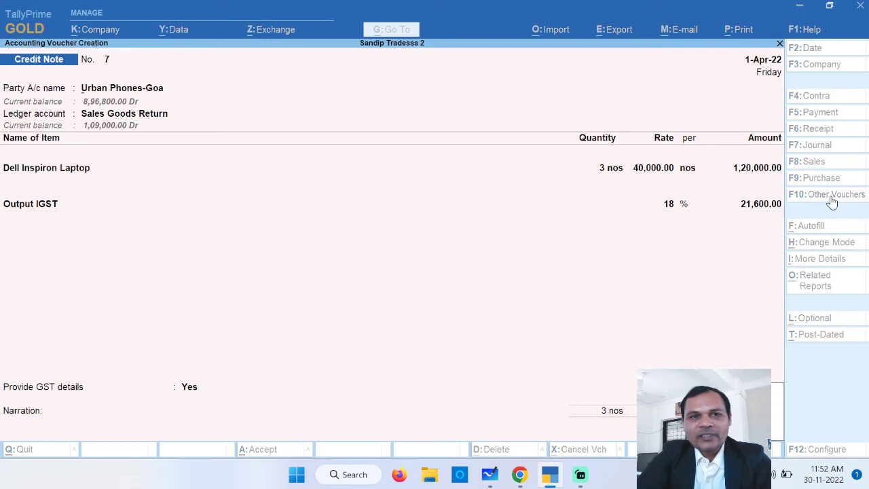
key("Return")
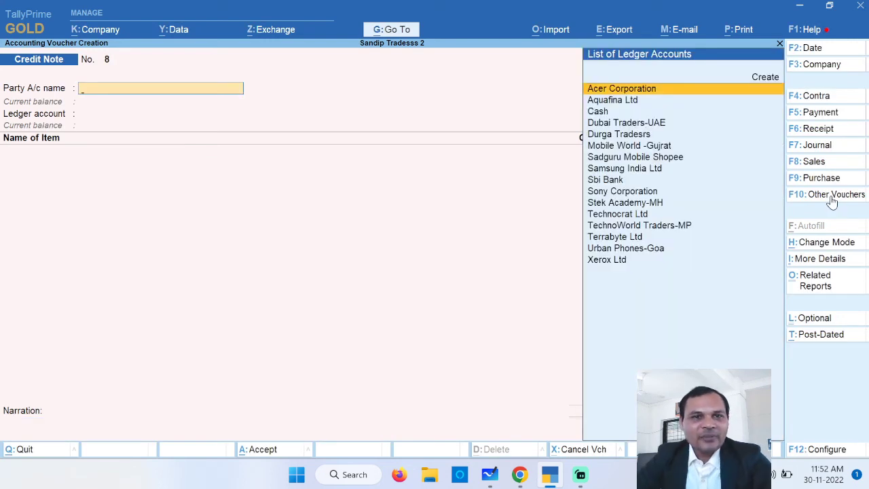
- Open the GSTR-1 report and set its period to 1-Apr-22
left_click(399, 33)
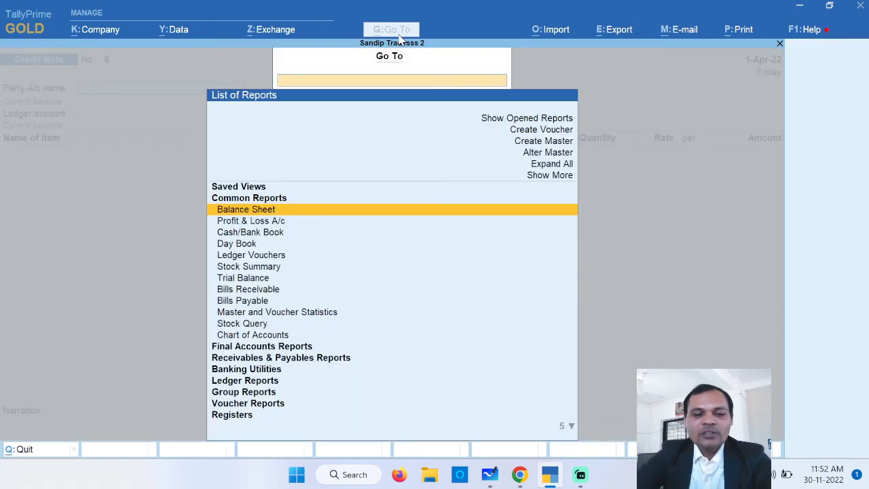
type("Gst")
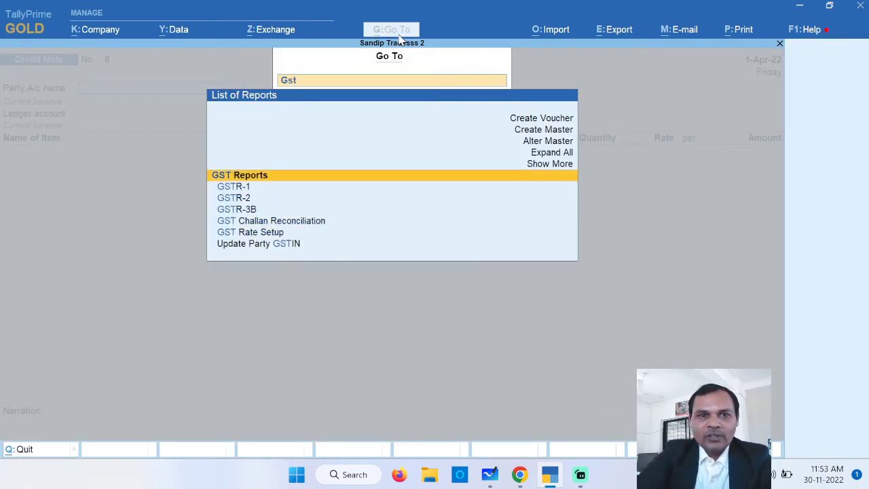
key("Return")
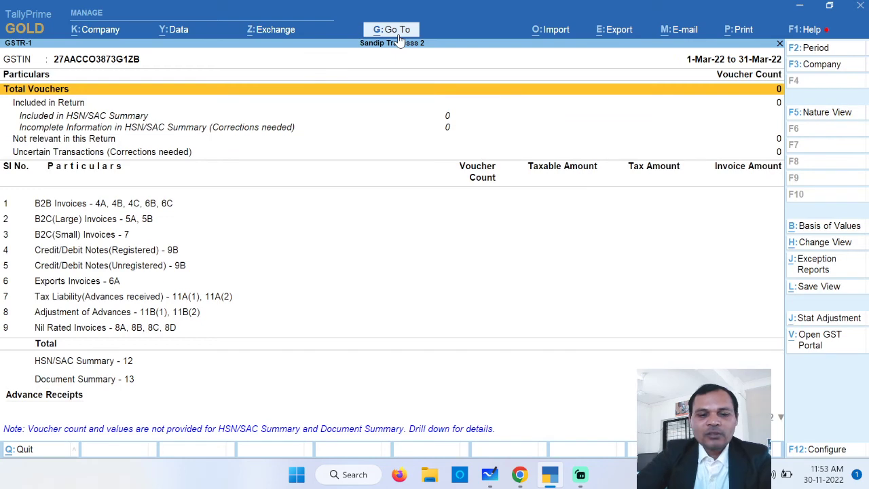
left_click(833, 51)
key("BackSpace")
key("Return")
key("BackSpace")
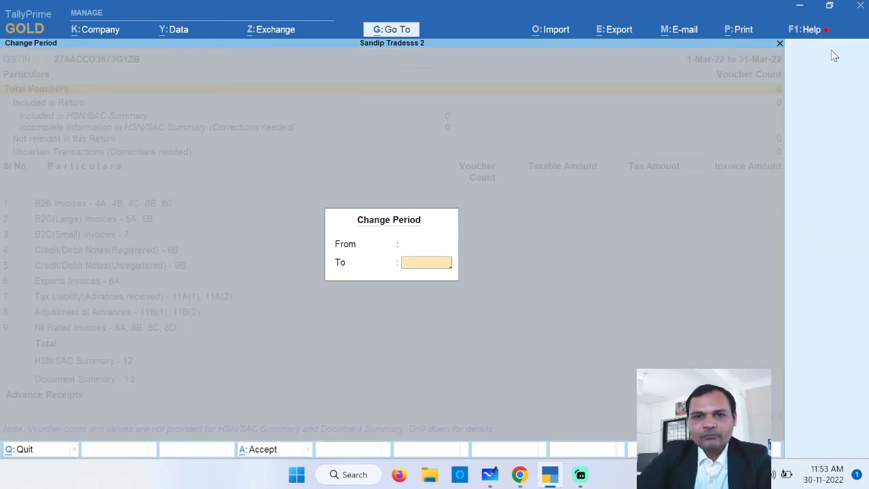
key("Return")
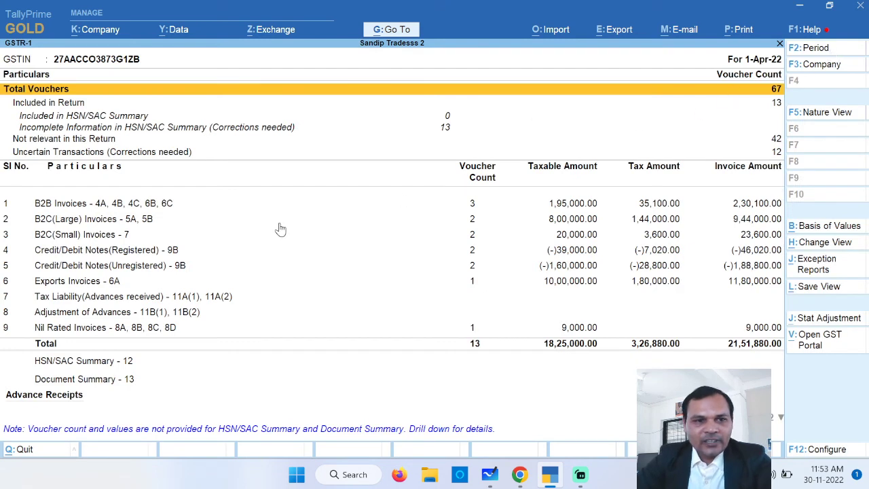
- Review the Credit/Debit Notes(Unregistered) - 9B vouchers, inspect credit note 7, and return to the GSTR-1 summary
left_click(55, 267)
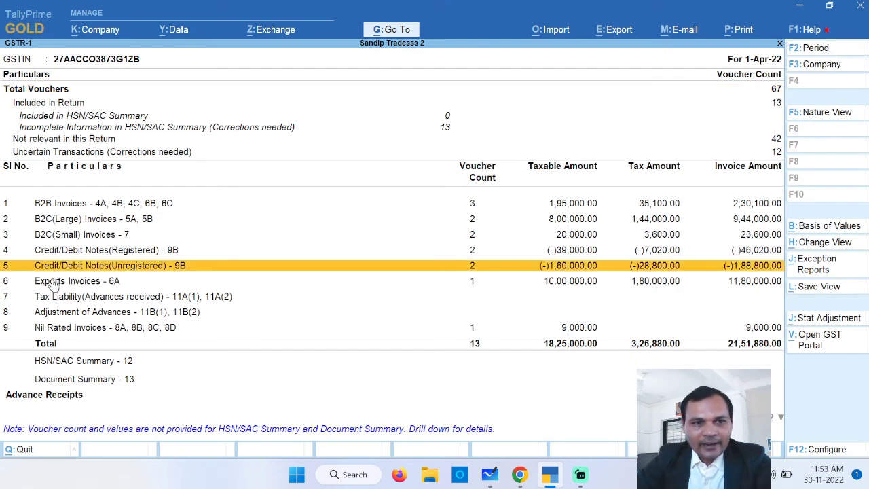
left_click(166, 272)
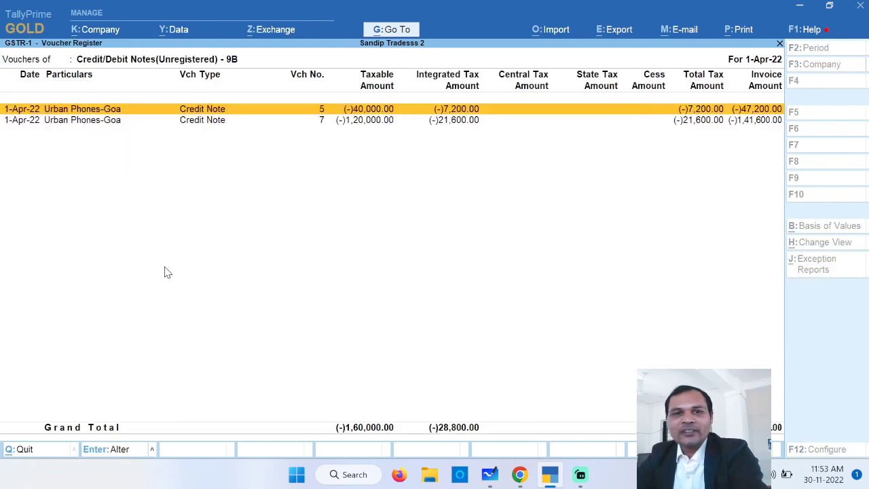
key("Down")
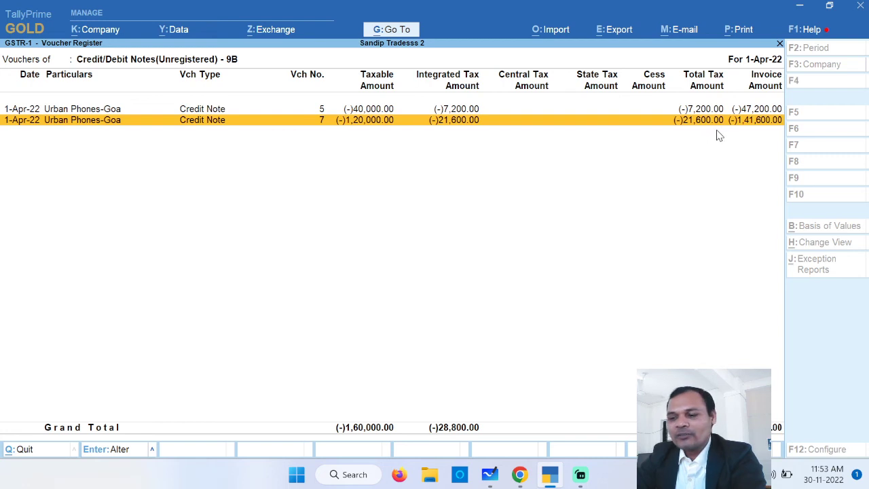
key("Return")
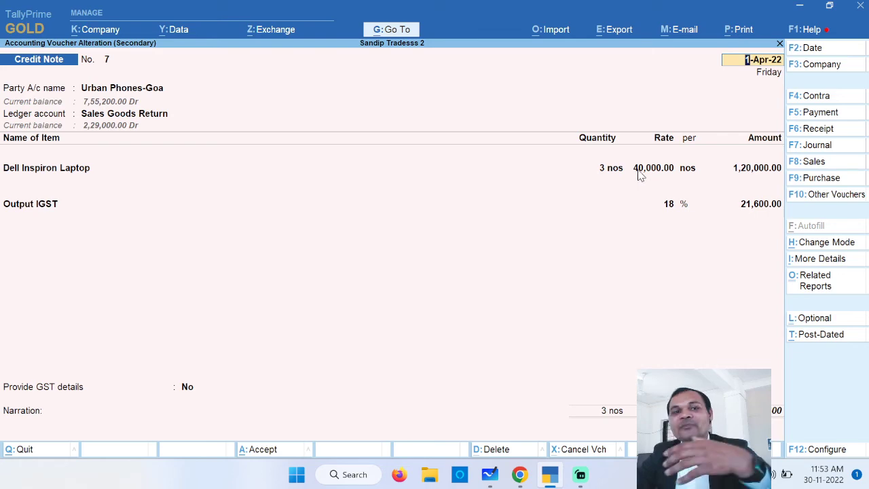
key("Escape")
key("Escape")
key("Escape")
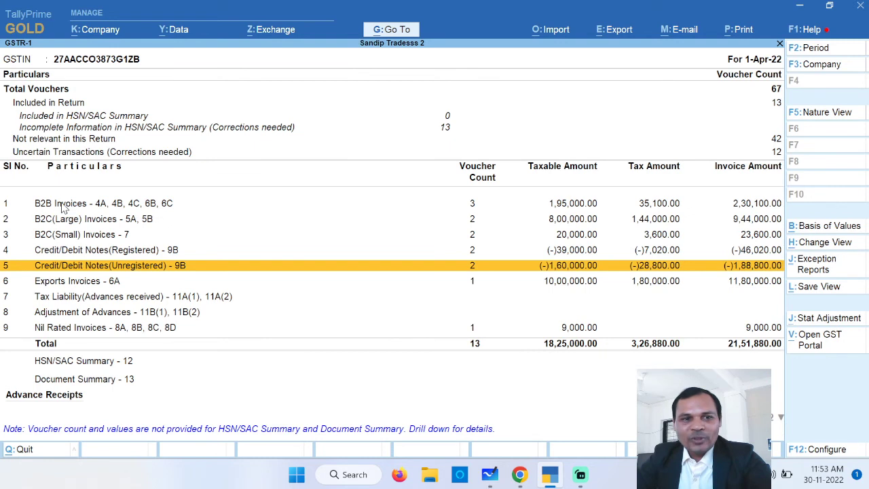
- Go through the GSTR-1 summary categories one by one from B2B Invoices down to Exports Invoices - 6A
left_click(63, 206)
left_click(59, 218)
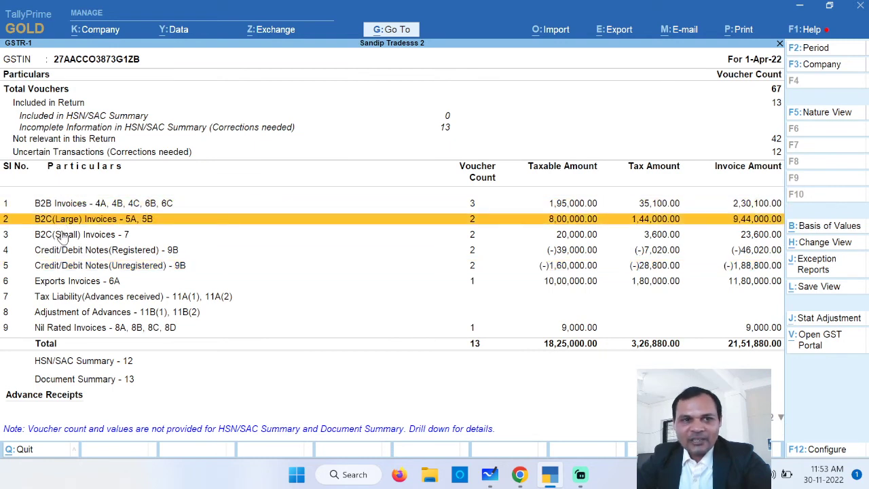
left_click(61, 233)
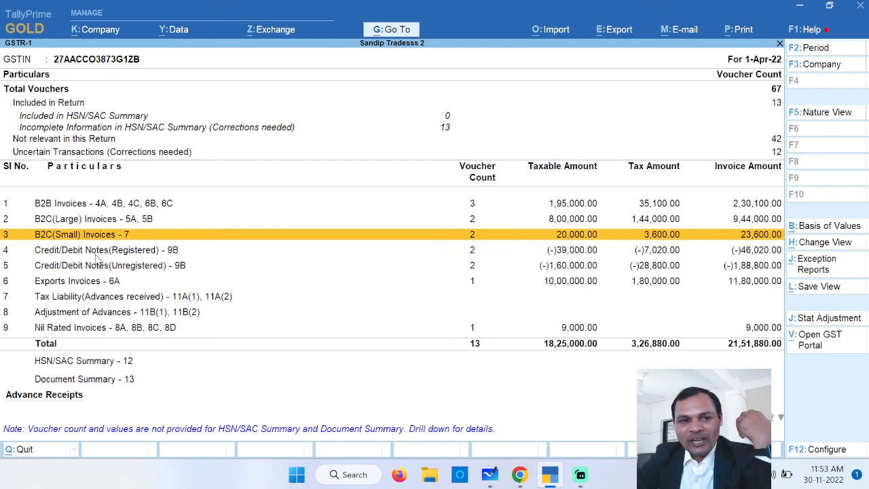
left_click(98, 254)
left_click(106, 266)
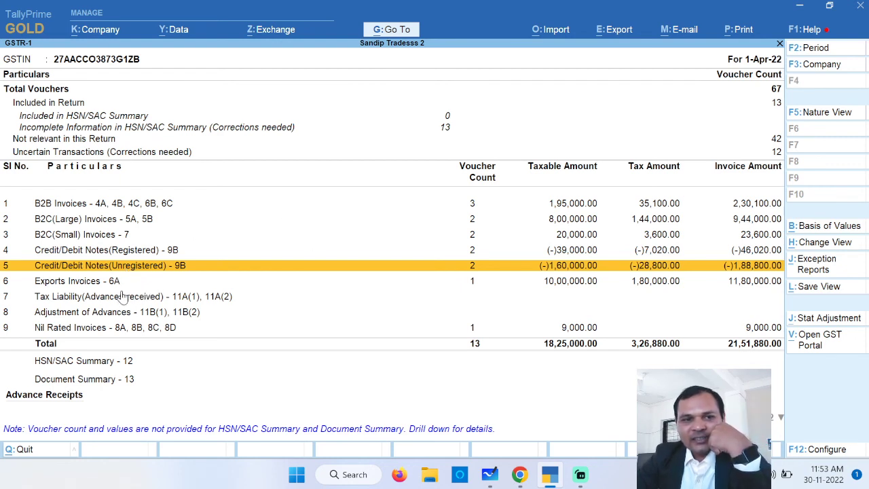
left_click(86, 284)
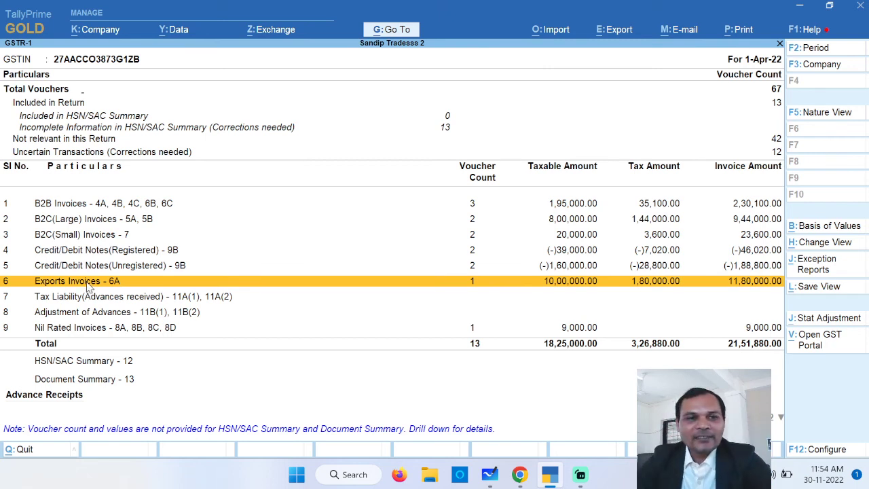
- Close the GSTR-1 report and start a Sales voucher with Dubai Traders-UAE as the party
key("ctrl+F8")
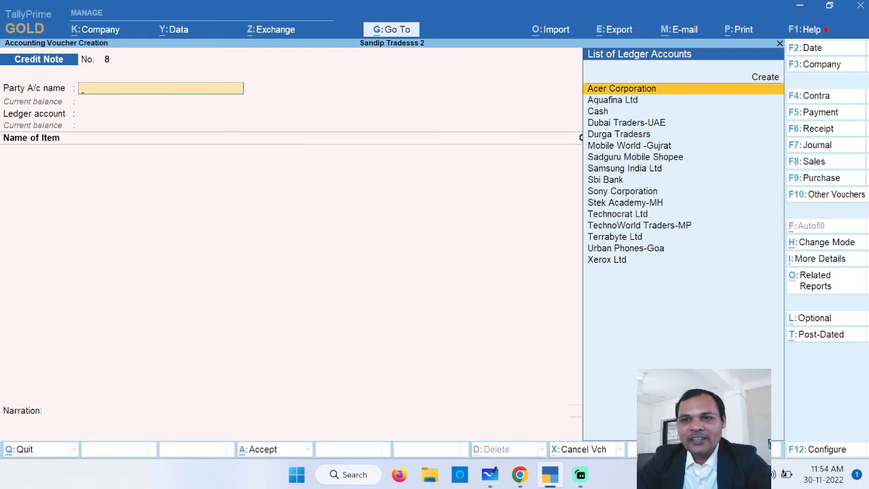
left_click(828, 167)
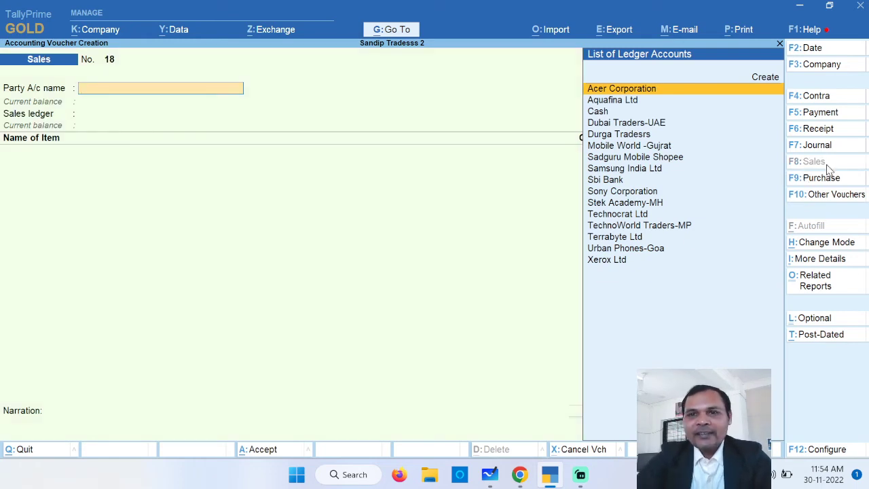
key("Down")
key("Down")
key("Down")
key("Down")
key("Up")
key("Return")
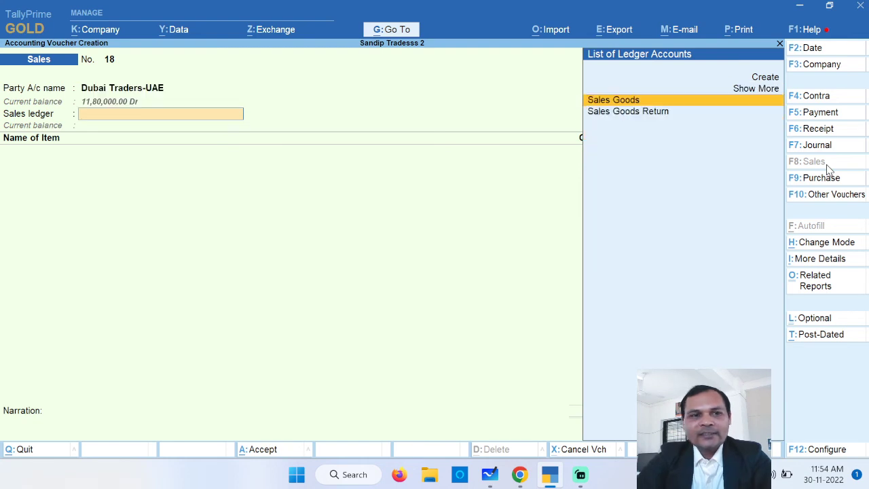
- Review the Dubai Traders-UAE ledger's group, country and tax registration details, and return to the sales voucher
key("shift+Tab")
key("ctrl+Return")
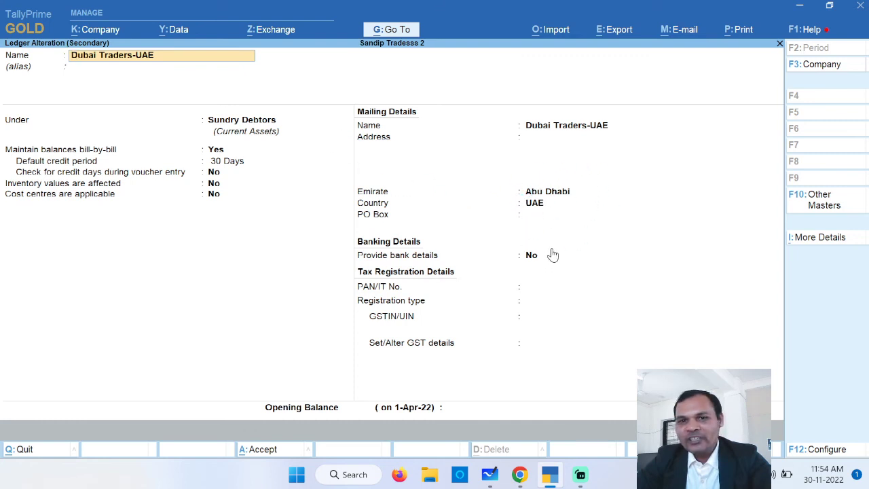
key("ctrl+a")
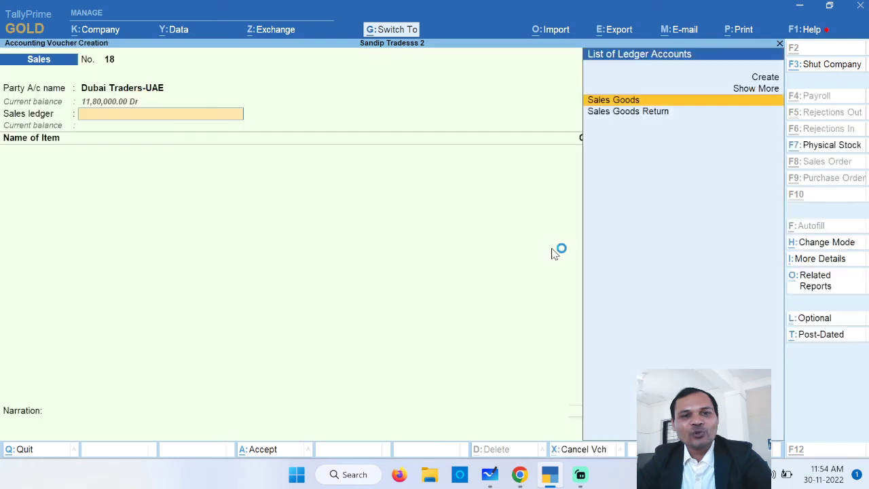
- Choose Sales Goods as the sales ledger and add Sony Xperia X8 as the stock item
key("Return")
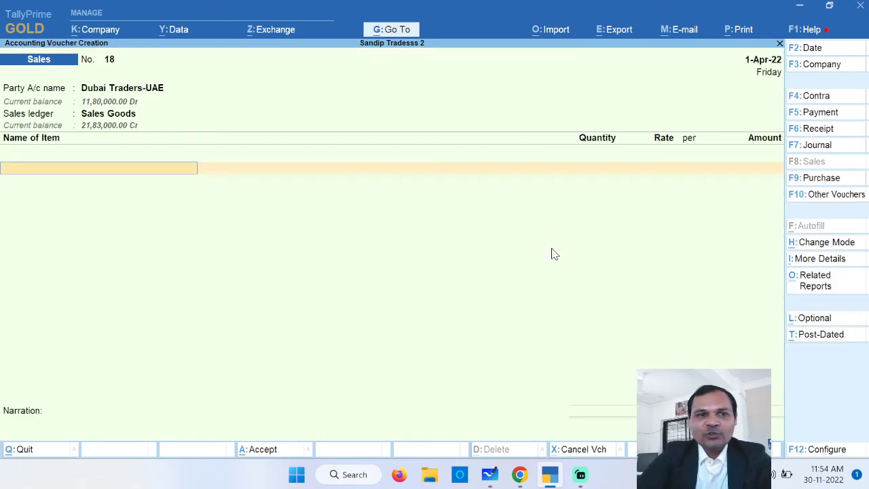
key("Down")
key("Down")
key("Down")
key("Down")
key("Down")
key("Down")
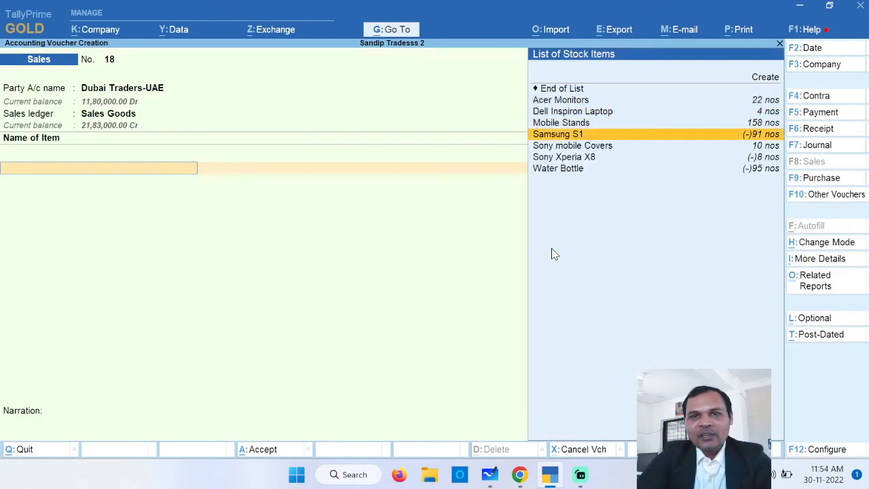
key("Return")
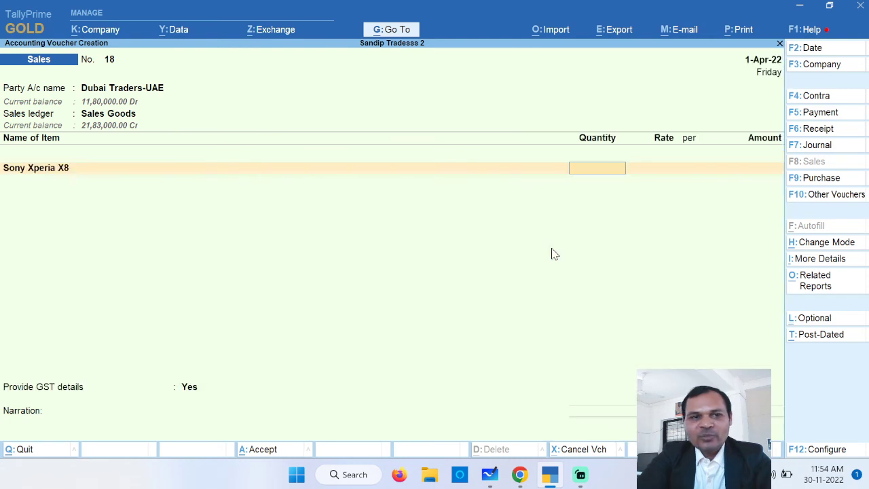
- Enter a quantity of 100 nos at a rate of 8,000 for Sony Xperia X8 and finish the item list
type("1")
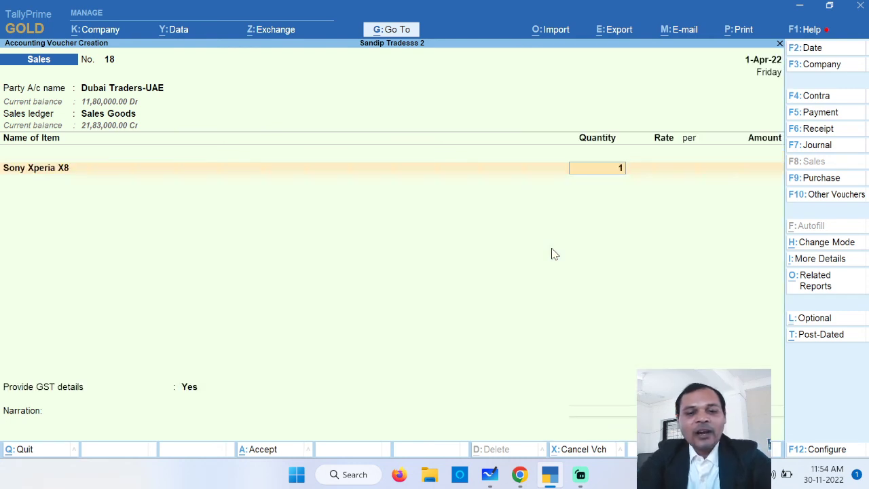
type("000")
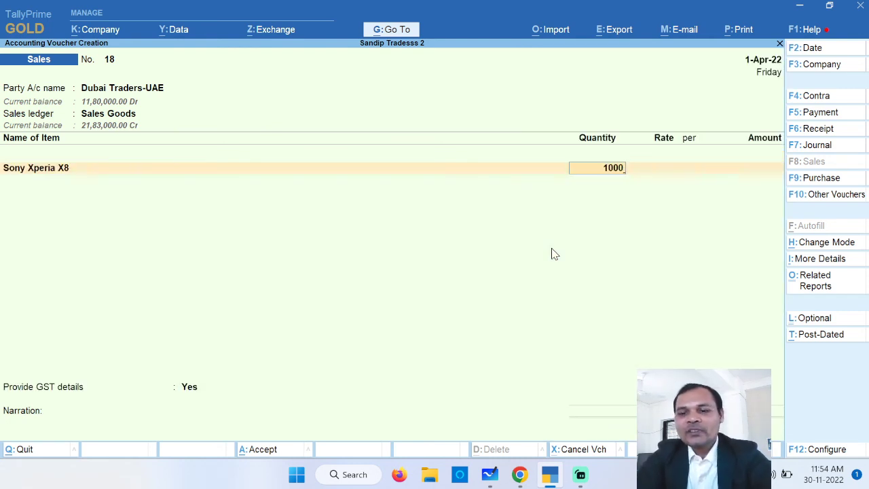
key("BackSpace")
key("Return")
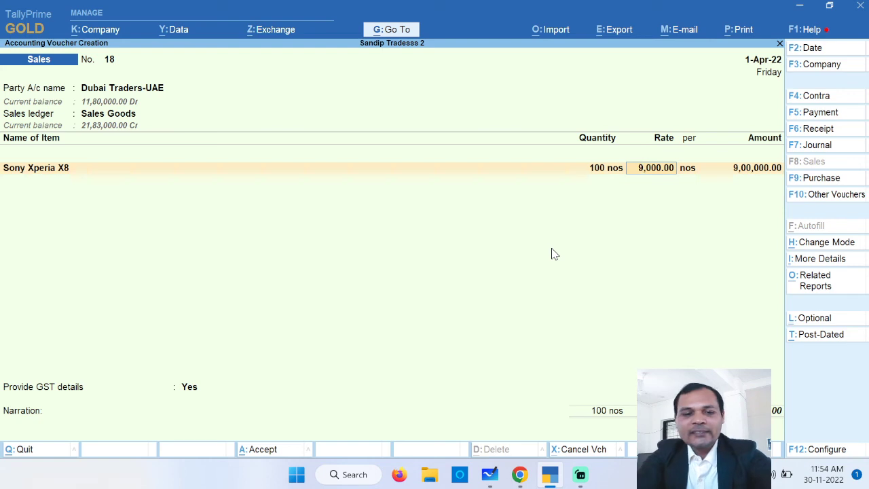
type("8000")
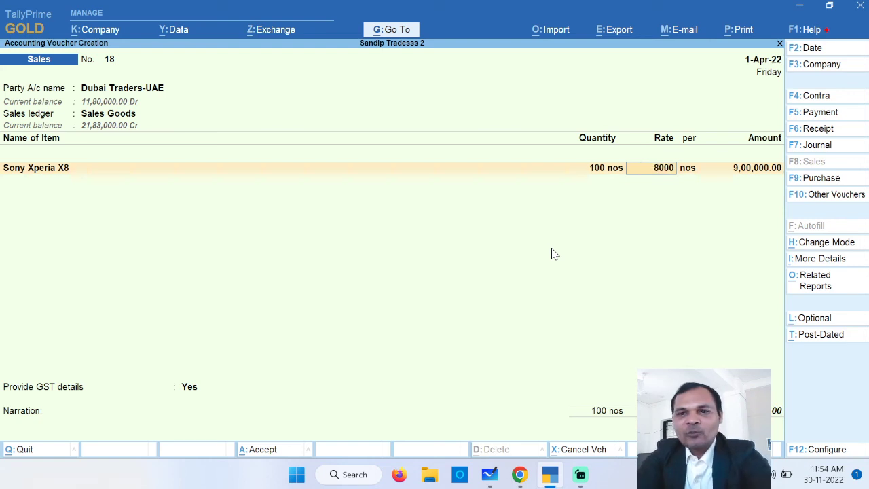
key("Return")
key("Return")
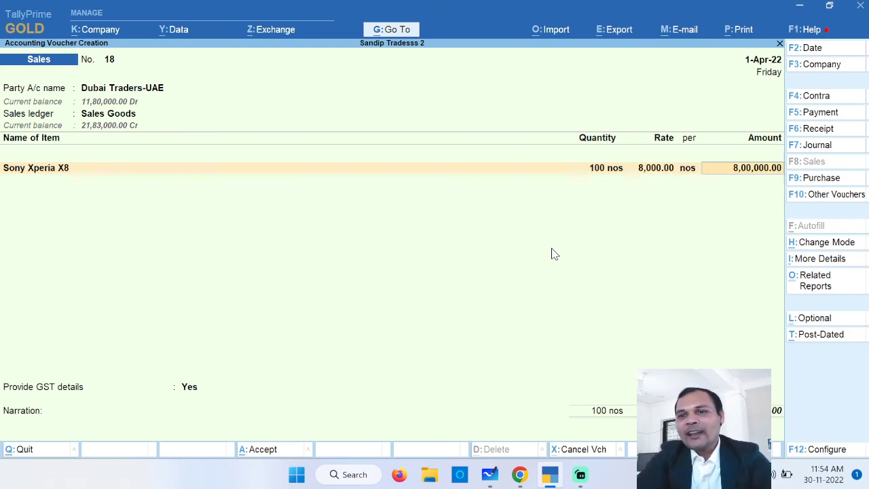
key("Return")
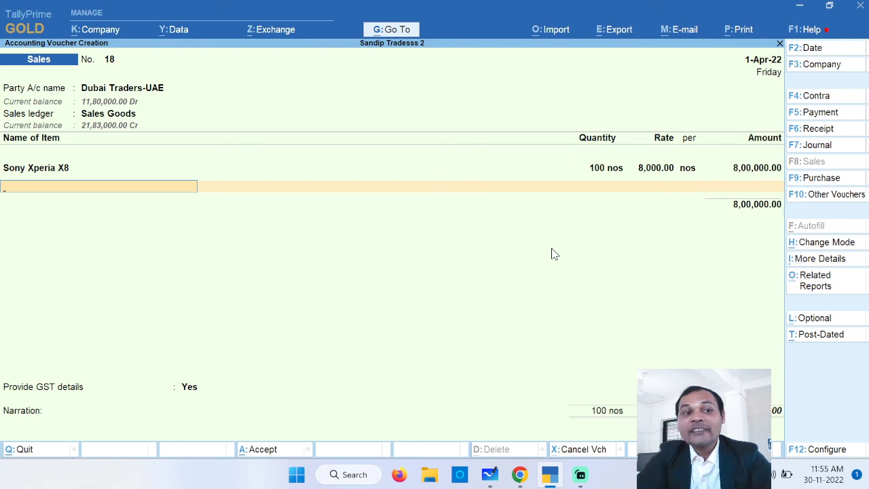
key("Return")
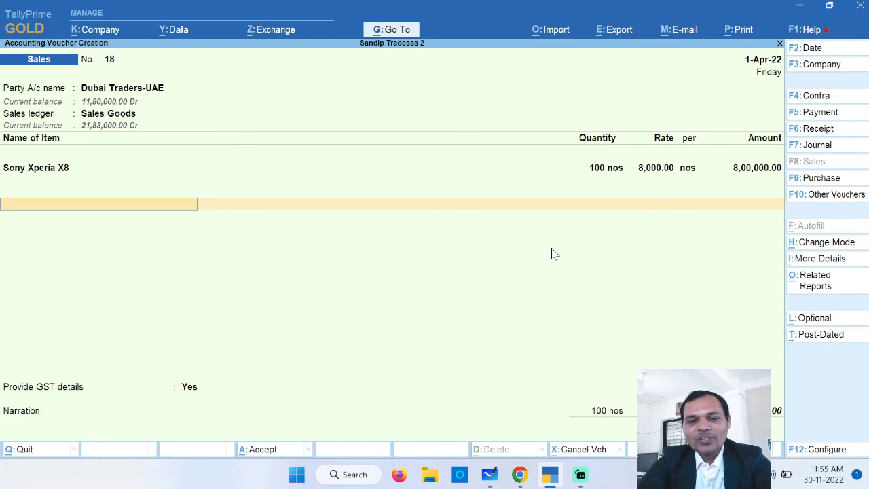
- Add the Output IGST ledger to the sales voucher with its calculated tax amount and finish the ledger entries
key("space")
key("Down")
key("Down")
key("Down")
key("Down")
key("Down")
key("Down")
key("Down")
key("Down")
key("Down")
key("Down")
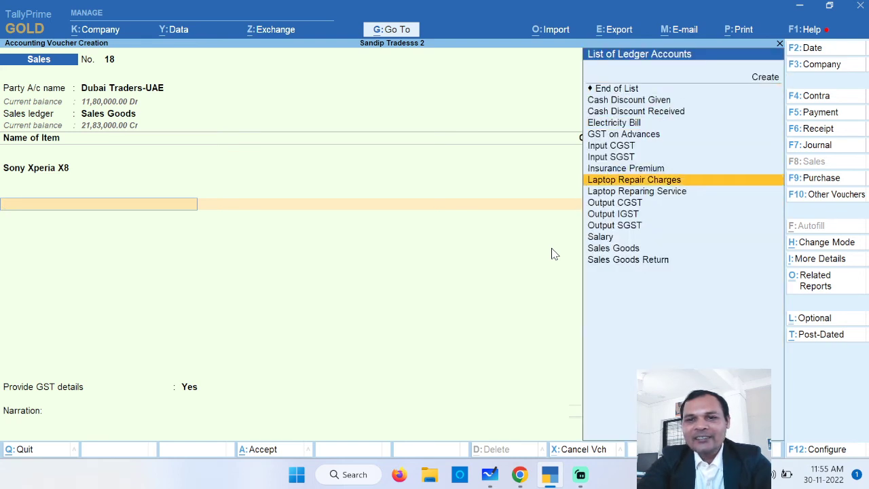
key("Down")
key("Down")
key("Down")
key("Return")
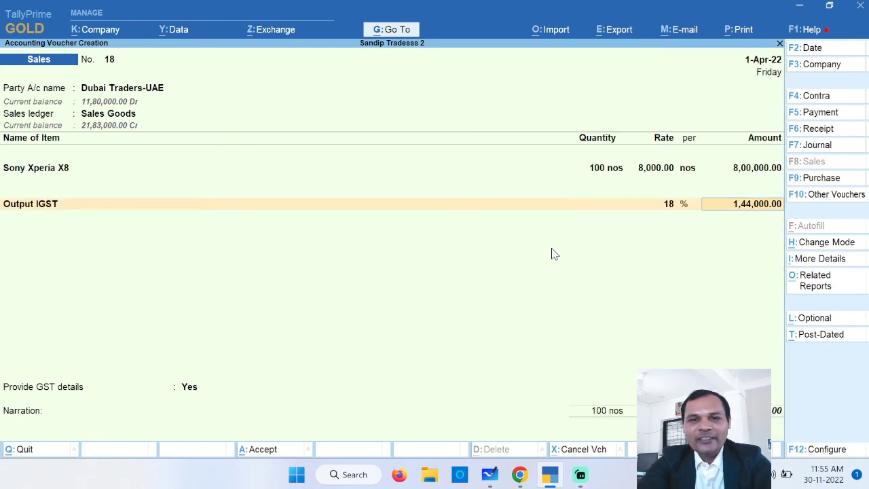
key("Return")
key("Return")
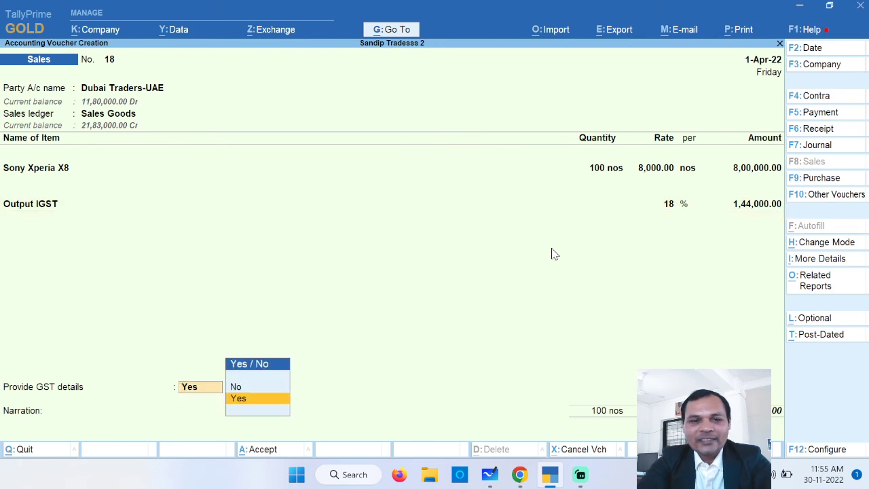
- Provide the export GST details with port code INABG1 (Alibag), leaving the shipping bill number and date blank
key("Return")
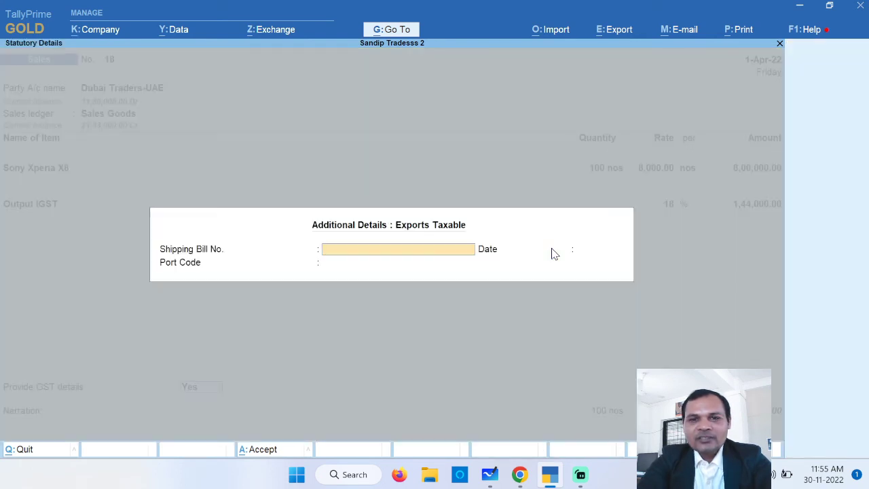
key("Return")
key("Return")
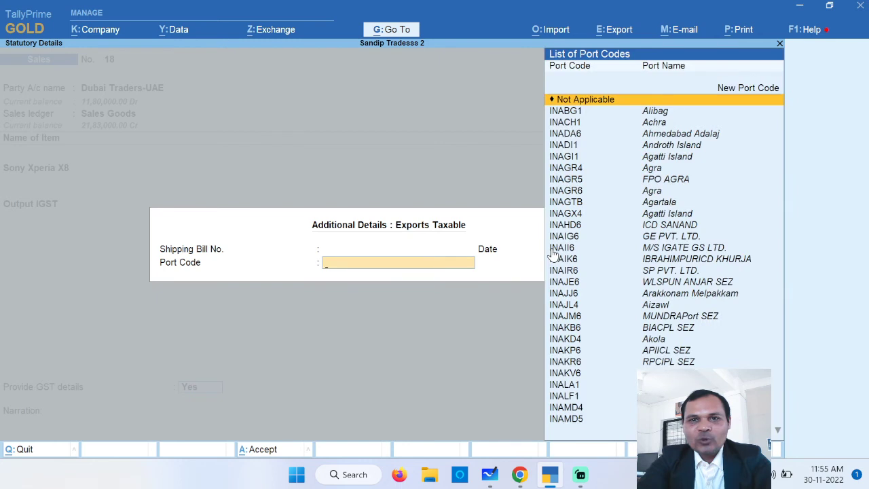
key("Down")
key("Down")
key("Up")
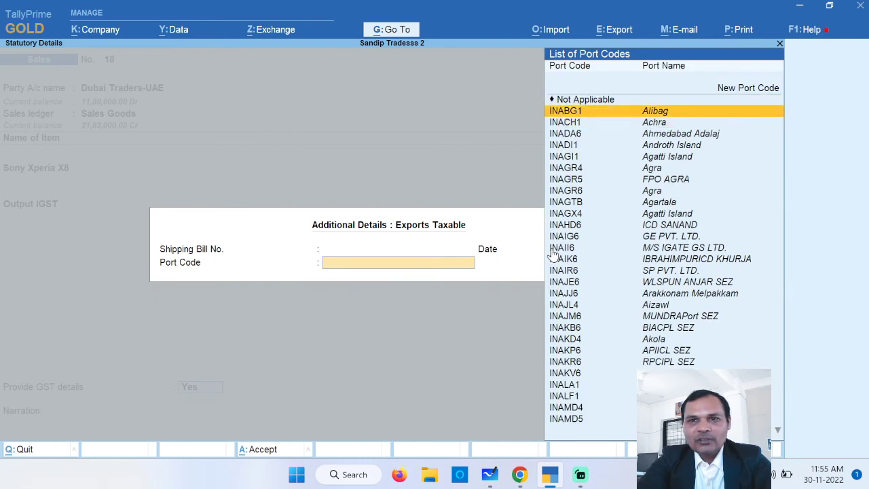
key("Return")
key("Return")
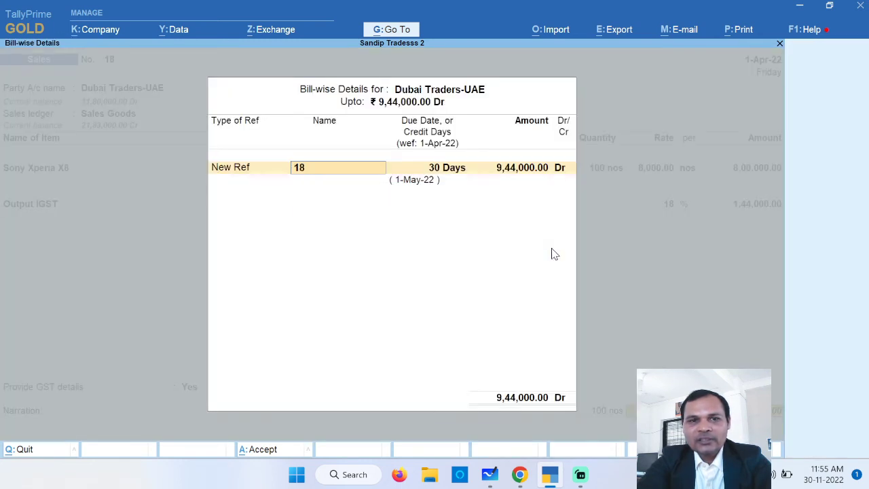
- Name the new bill reference Export/dt with 30 days' credit and save the sales voucher
type("E")
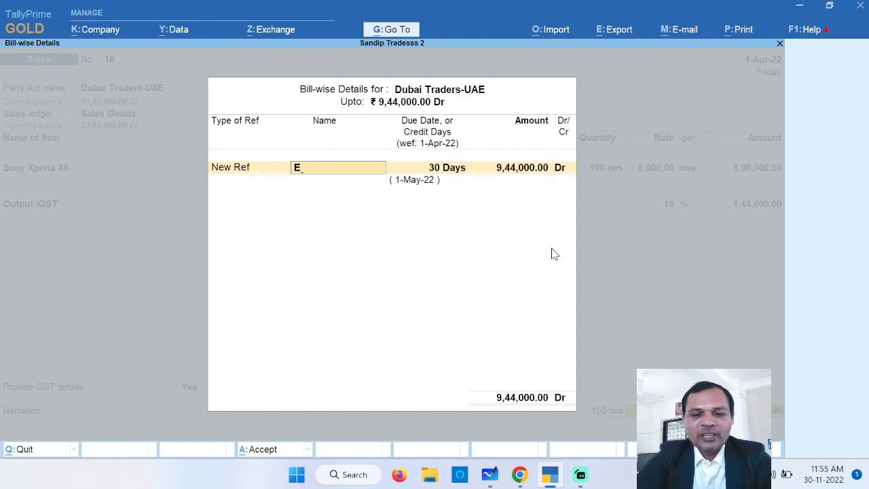
type("xport")
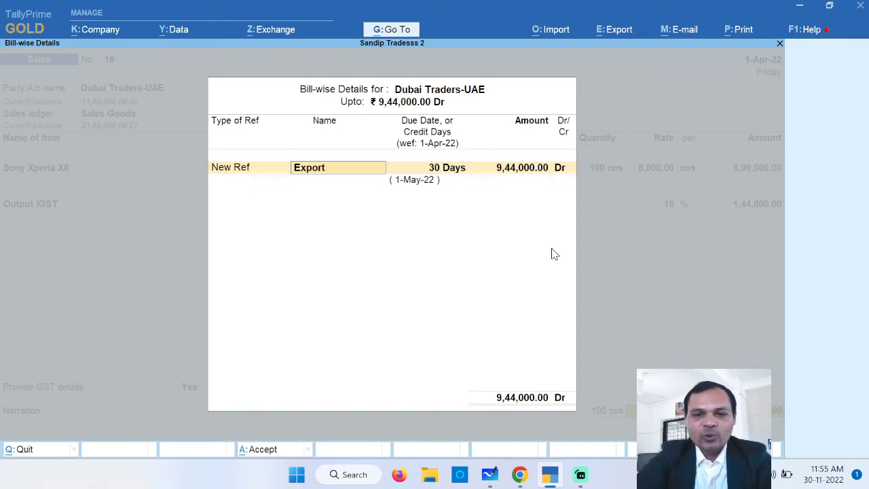
type("/")
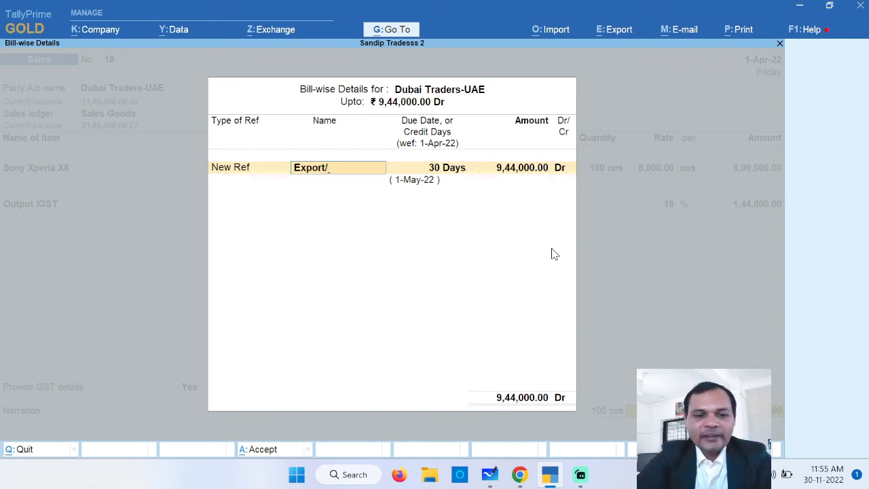
type("dt")
key("Return")
key("Return")
key("Return")
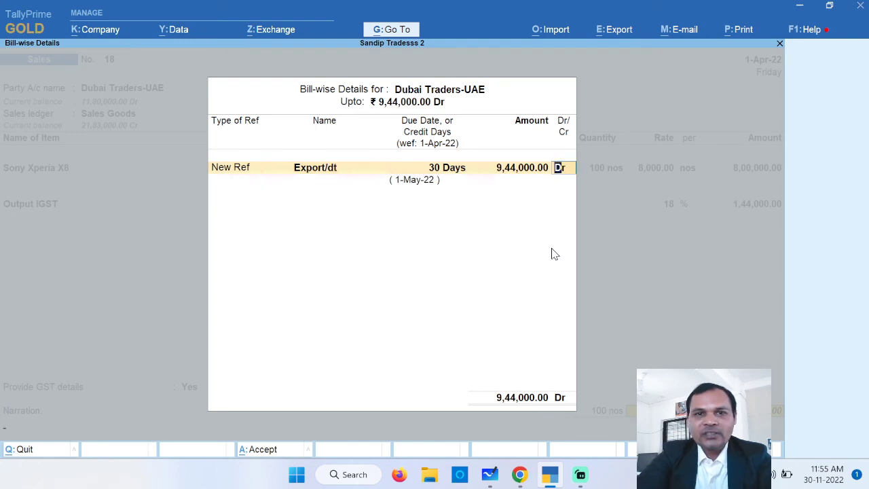
key("Return")
key("Return")
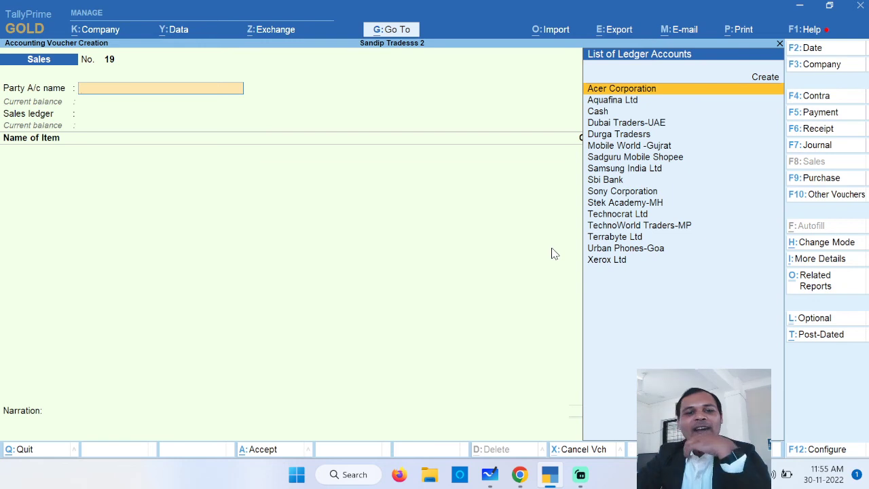
- Open the GSTR-1 report and set its period to 1-Apr-22
left_click(394, 30)
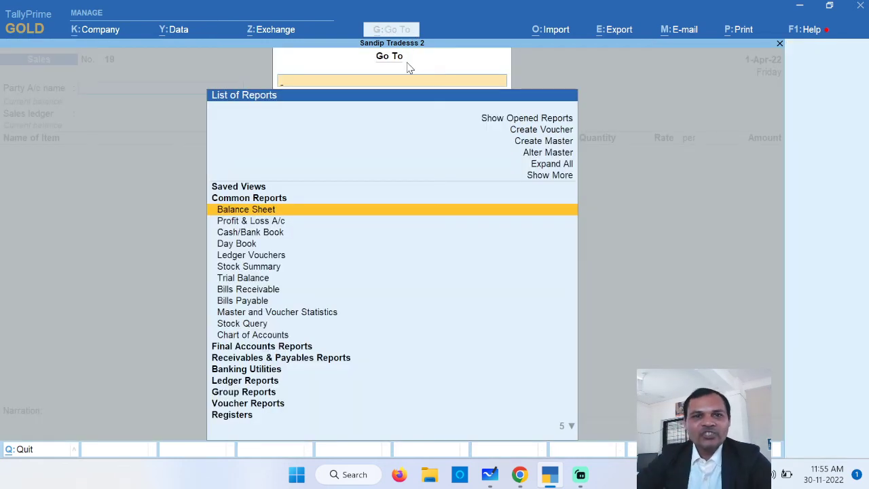
type("Gstr")
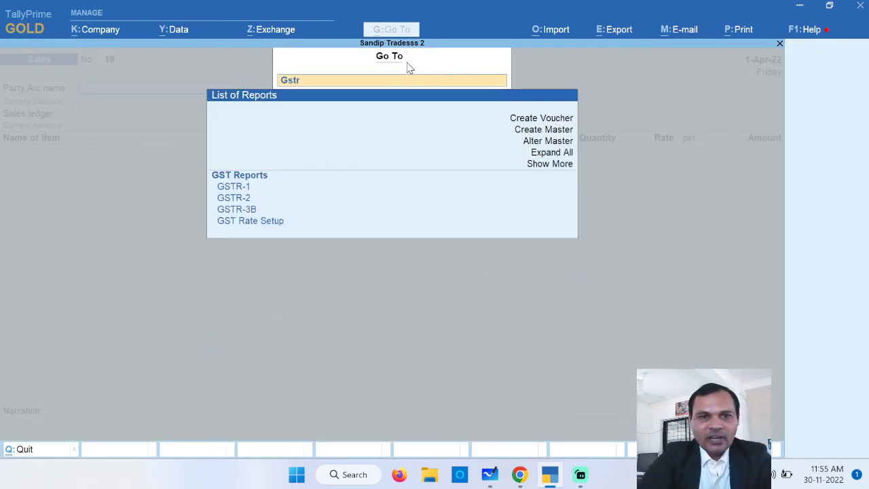
key("Down")
key("Down")
key("Return")
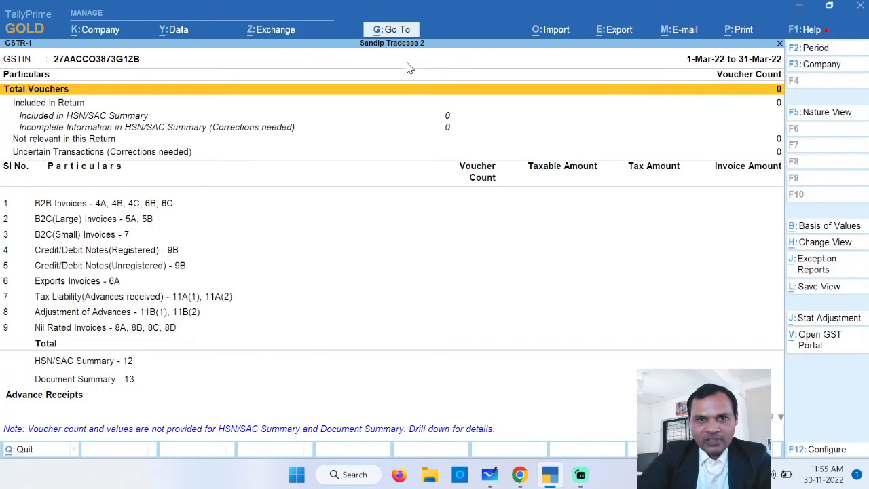
left_click(817, 49)
key("BackSpace")
key("Return")
key("BackSpace")
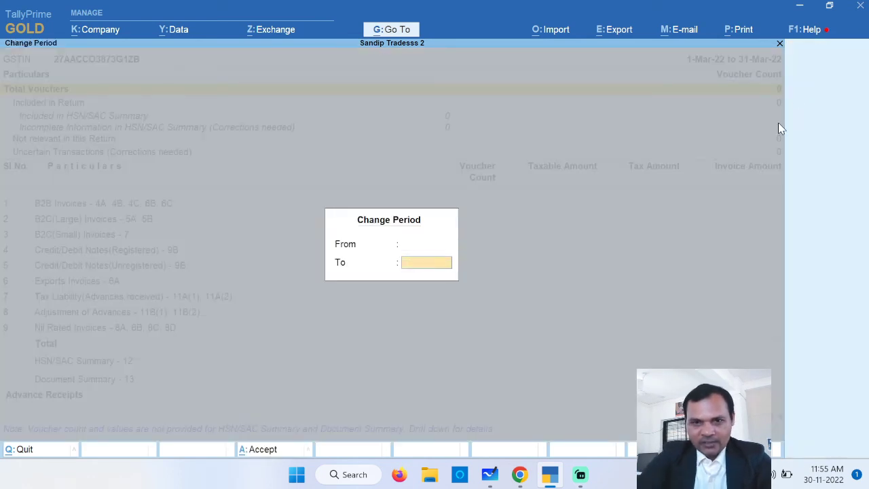
key("Return")
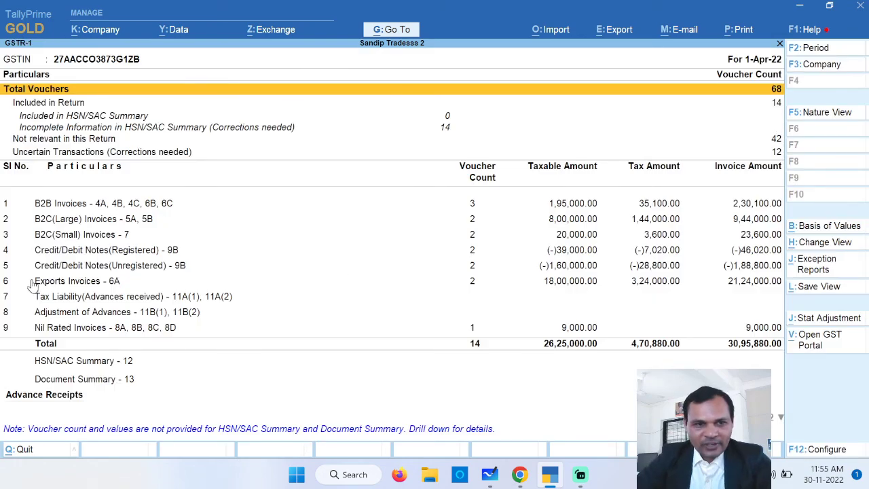
- Review the Exports Invoices - 6A vouchers, inspect sales voucher 18, and return to the GSTR-1 summary
left_click(74, 282)
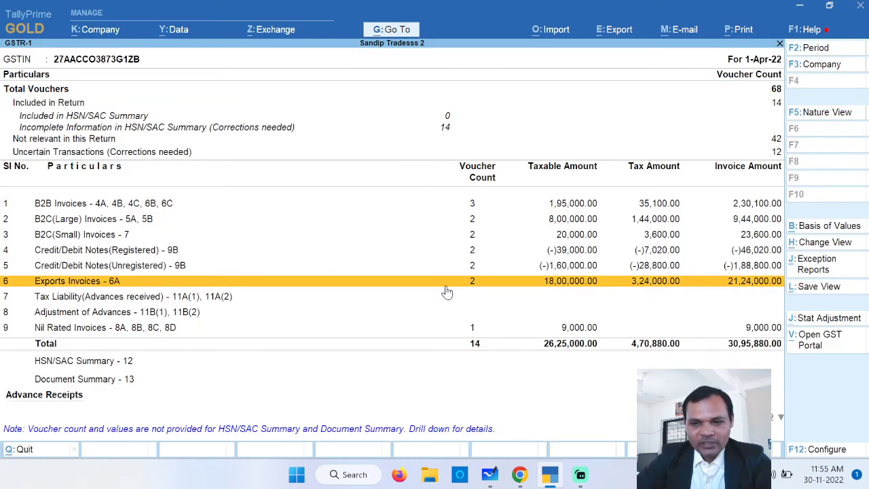
key("Return")
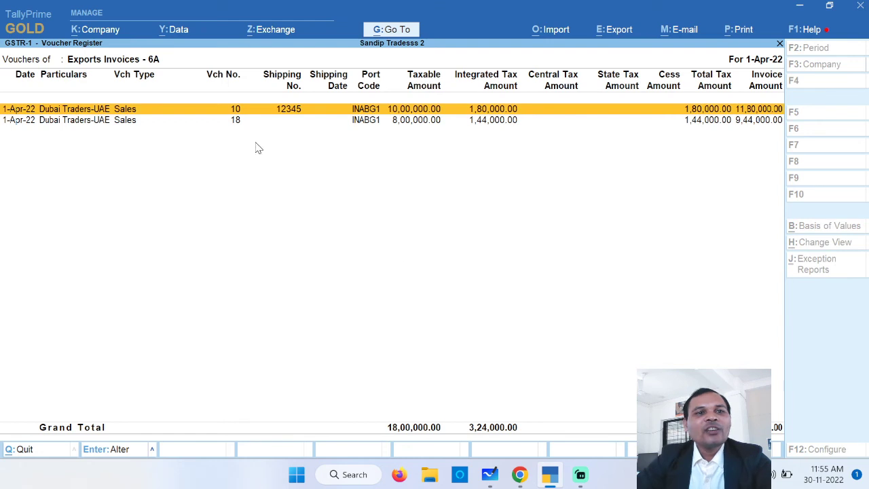
left_click(402, 126)
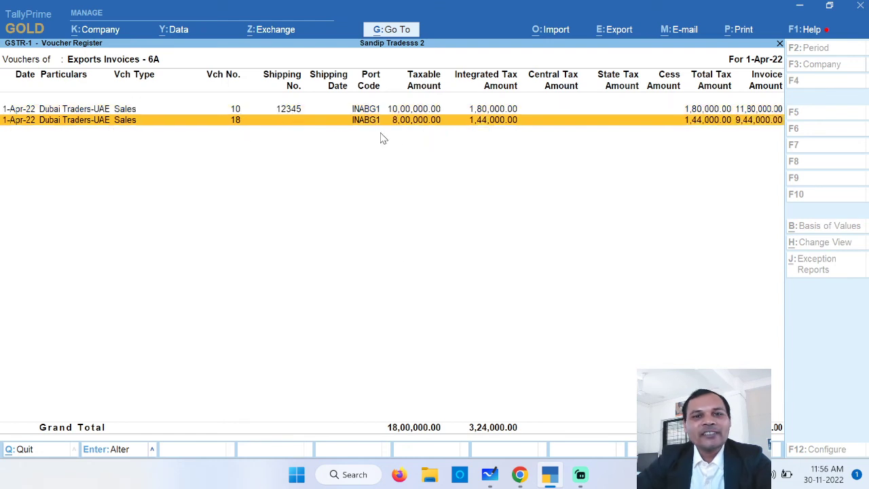
double_click(516, 122)
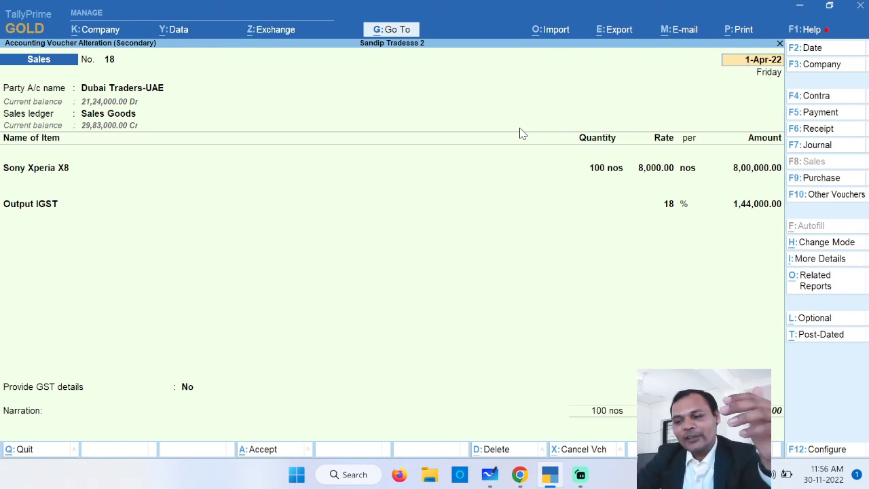
key("Escape")
key("Escape")
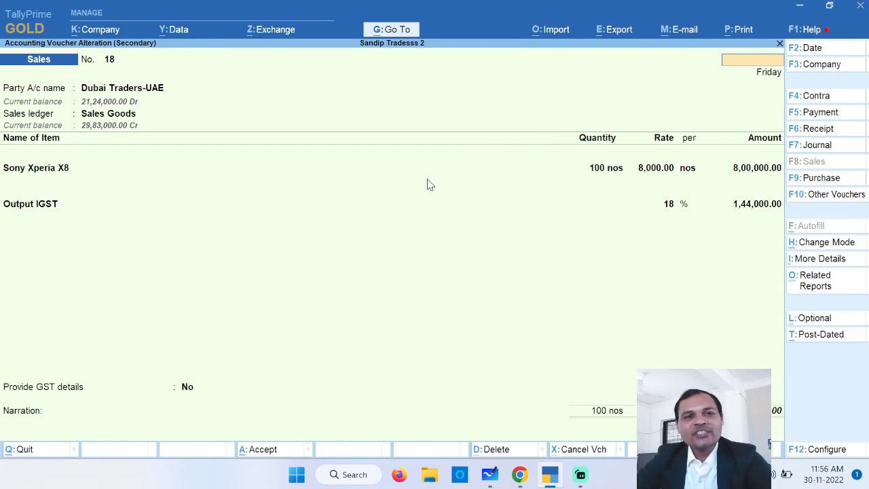
key("y")
key("Escape")
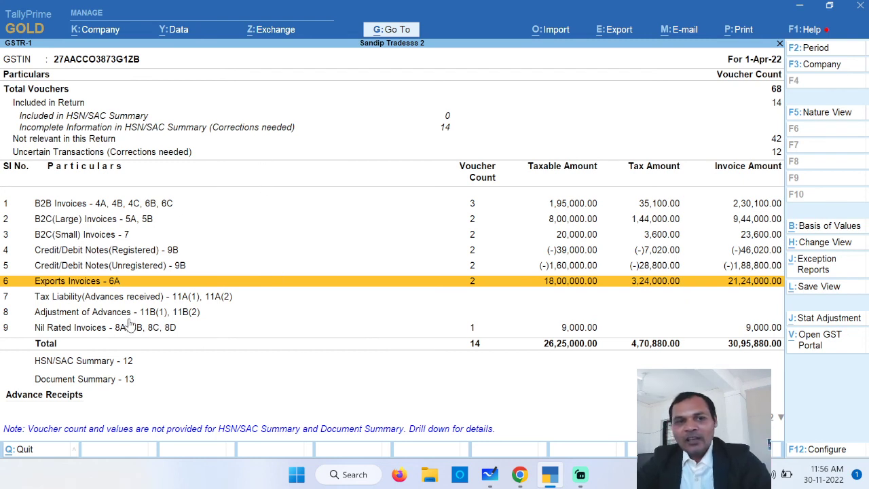
- Leave the GSTR-1 report from its Nil Rated Invoices row and choose Stek Academy-MH as the party for sales voucher 19
left_click(60, 330)
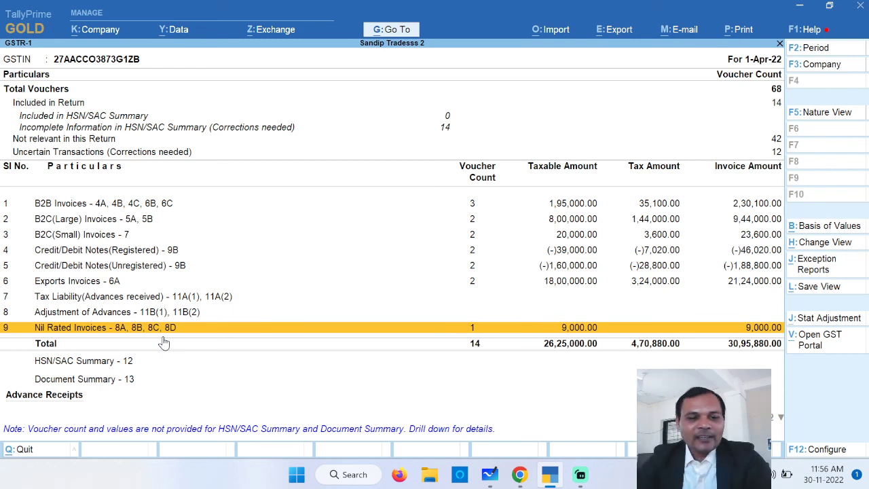
key("Escape")
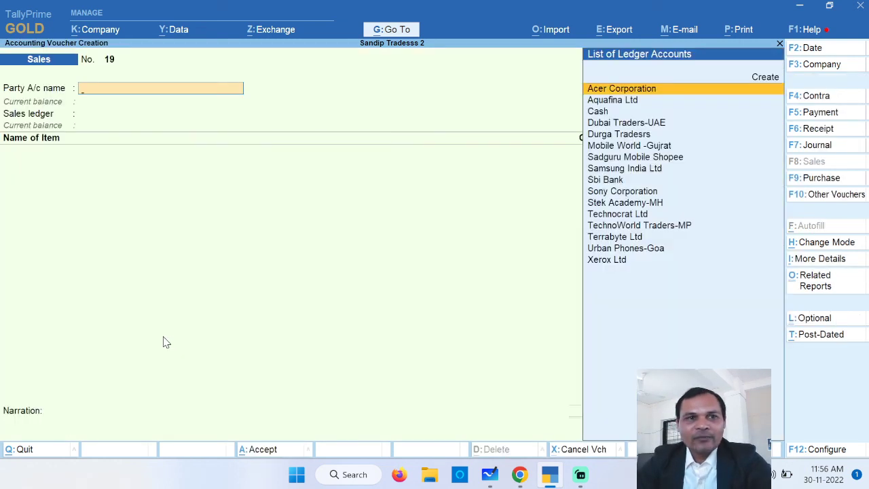
key("Down")
key("Down")
key("Down")
key("Down")
key("Down")
key("Down")
key("Down")
key("Down")
key("Down")
key("Down")
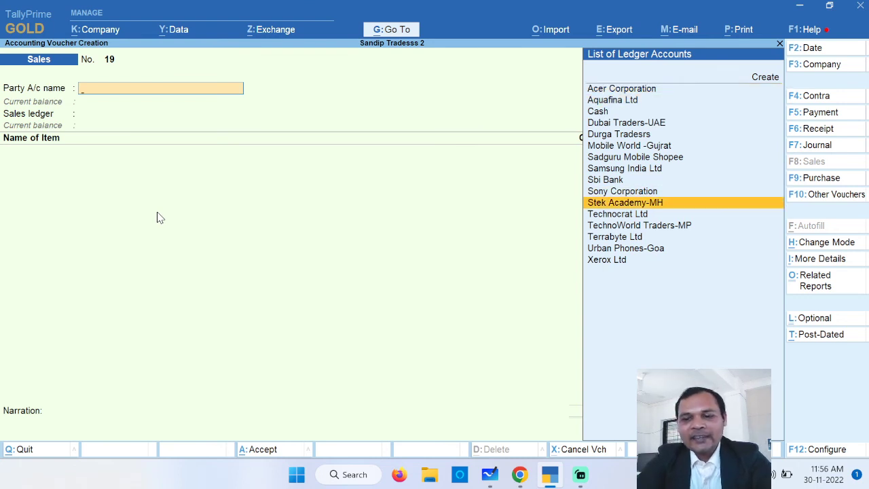
key("Return")
- Open the Stek Academy-MH ledger for alteration from the voucher and set its registration type to Unregistered
key("BackSpace")
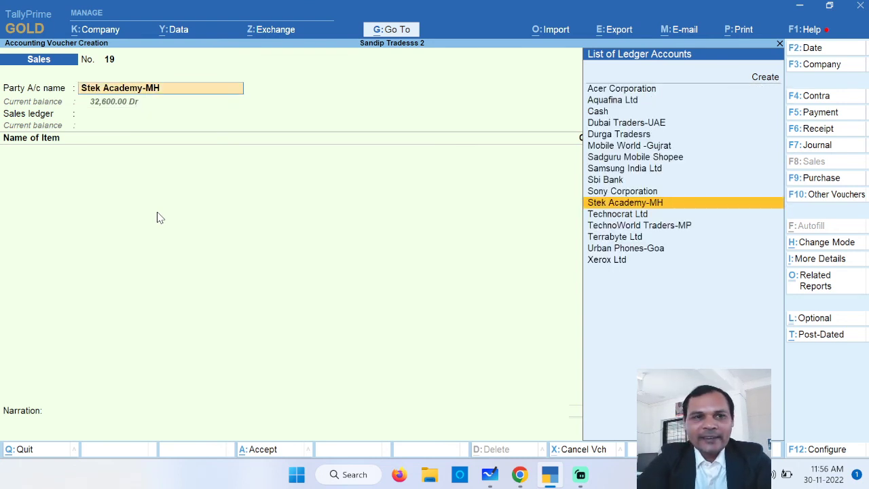
key("ctrl+Return")
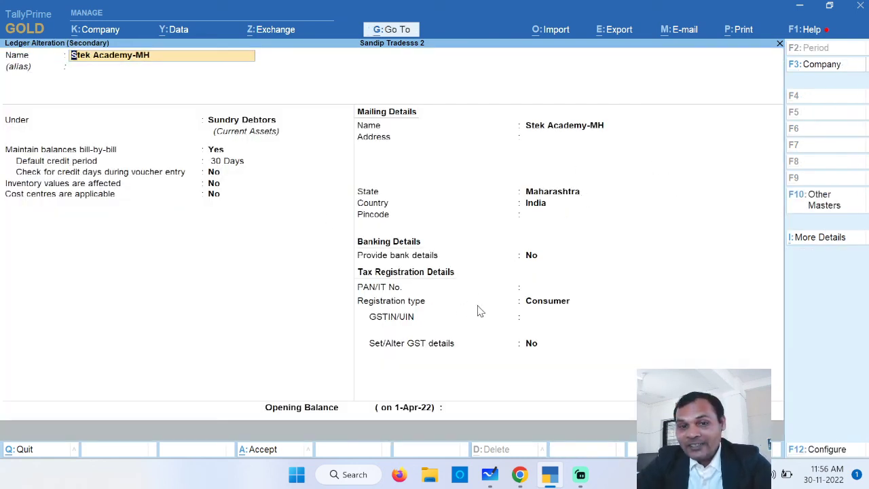
left_click(550, 303)
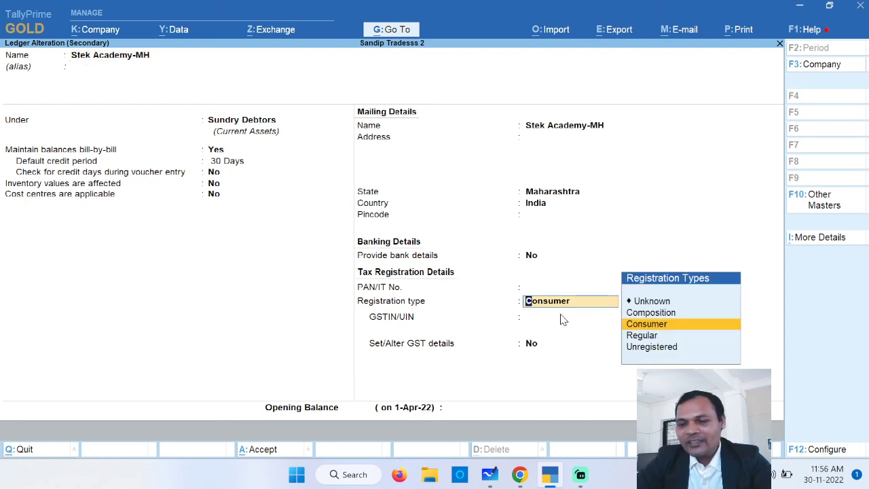
key("Down")
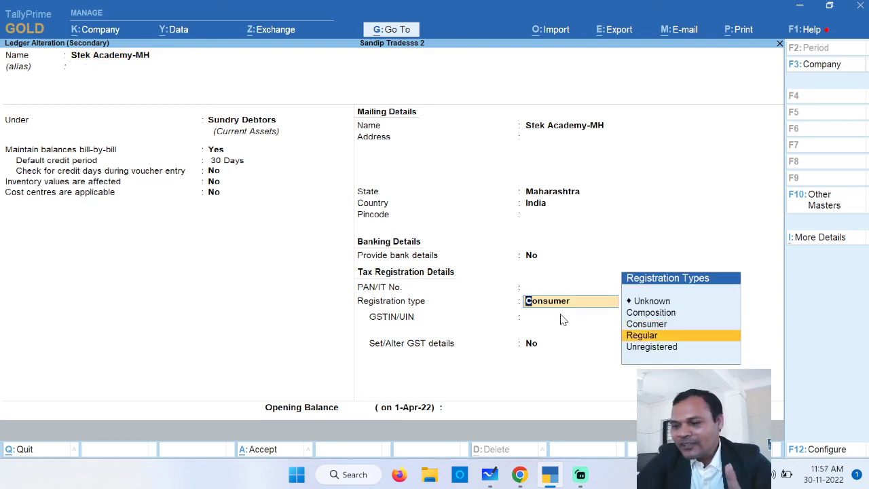
key("Down")
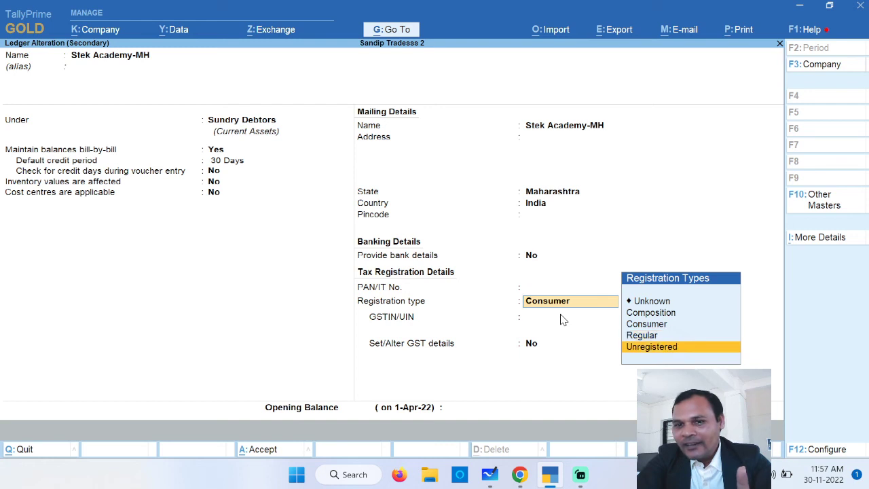
key("Return")
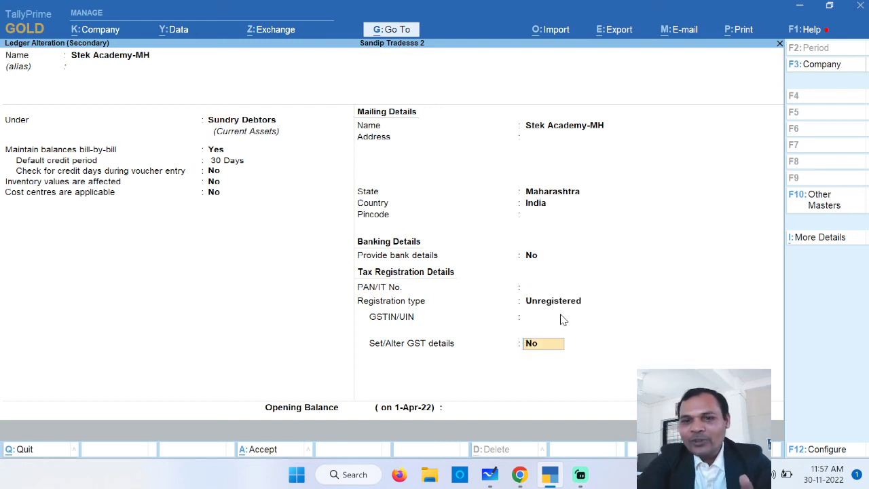
- Set the party's registration type back to Consumer, save the ledger and continue the voucher with Sales Goods as the sales ledger
key("BackSpace")
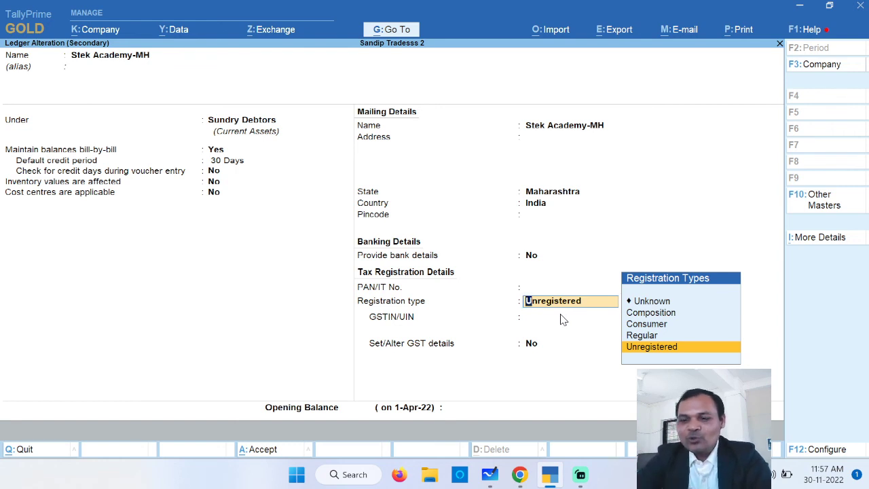
key("Up")
key("Up")
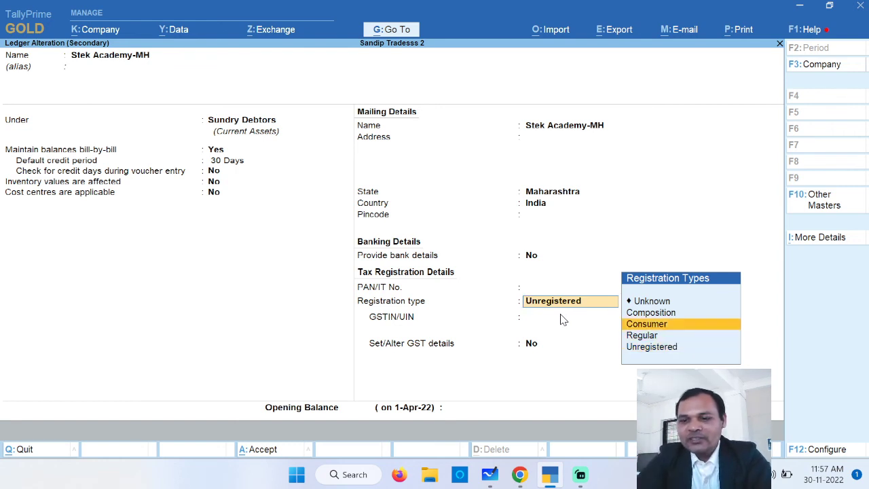
key("Return")
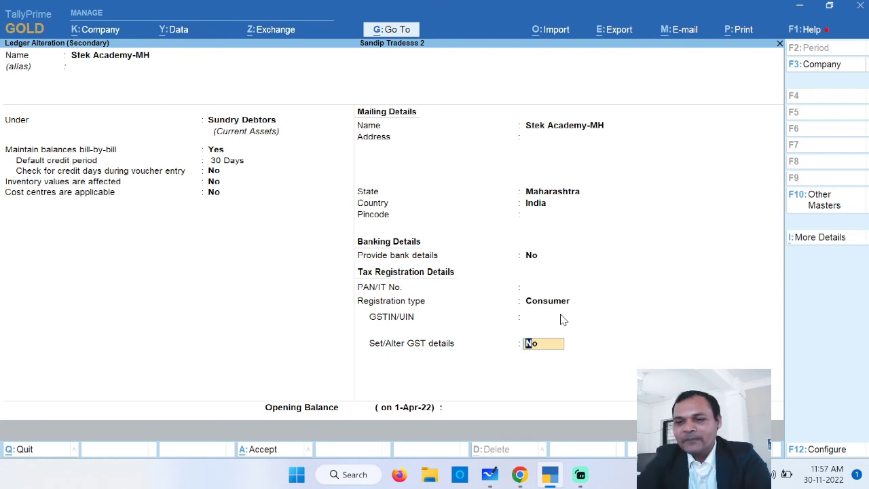
key("Return")
key("Return")
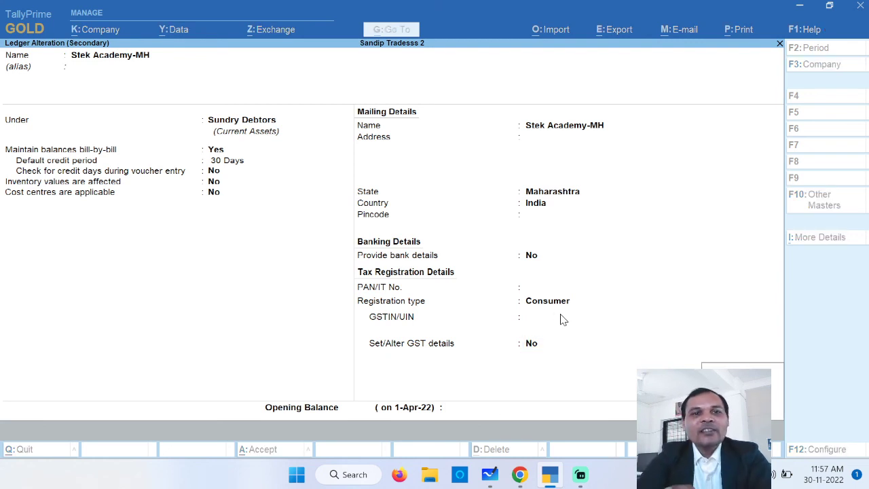
key("Return")
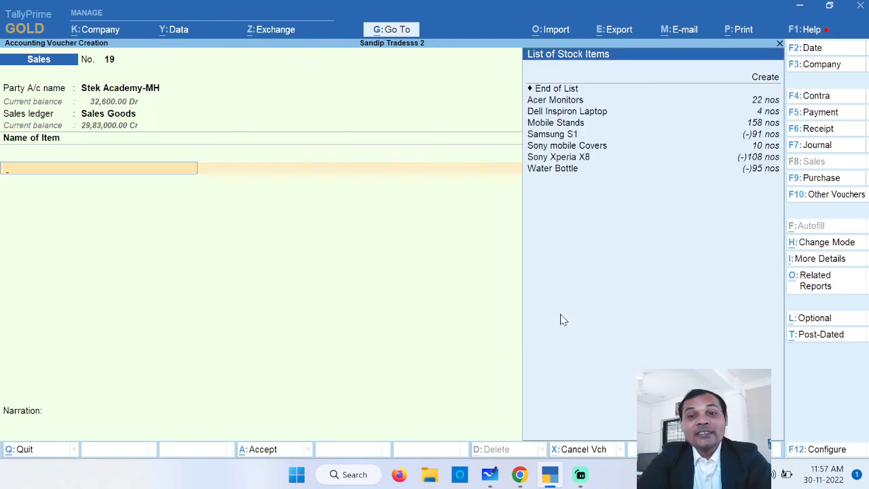
- Add Water Bottle as the stock item in the sales voucher
key("Down")
key("Down")
key("Down")
key("Down")
key("Down")
key("Down")
key("Down")
key("Down")
key("Down")
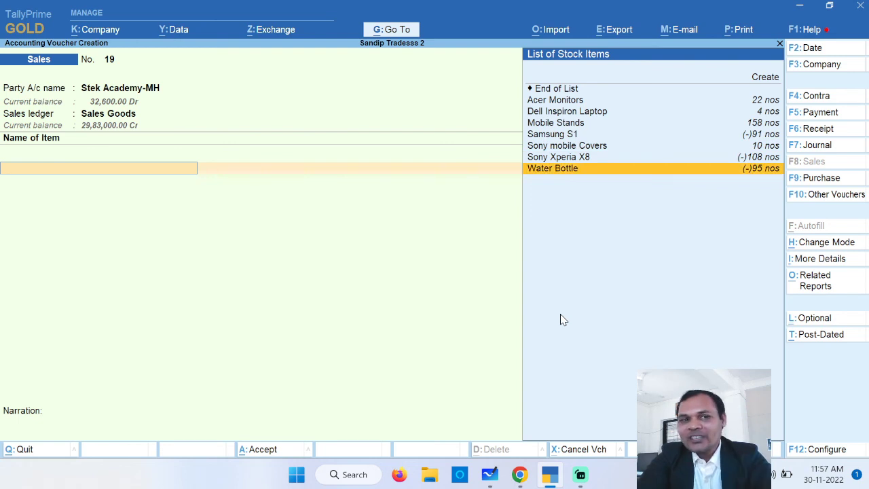
key("Return")
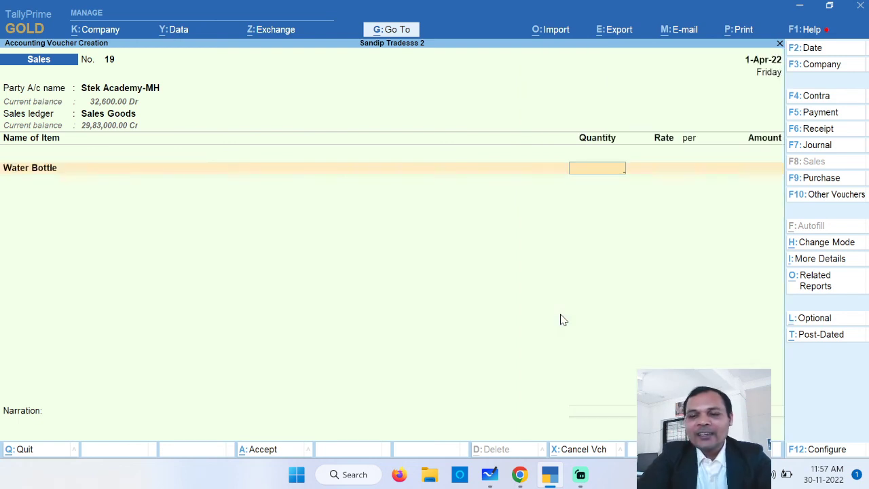
- Open the Water Bottle stock item for alteration, keep GST applicable and set Set/Alter GST Details to Yes
key("BackSpace")
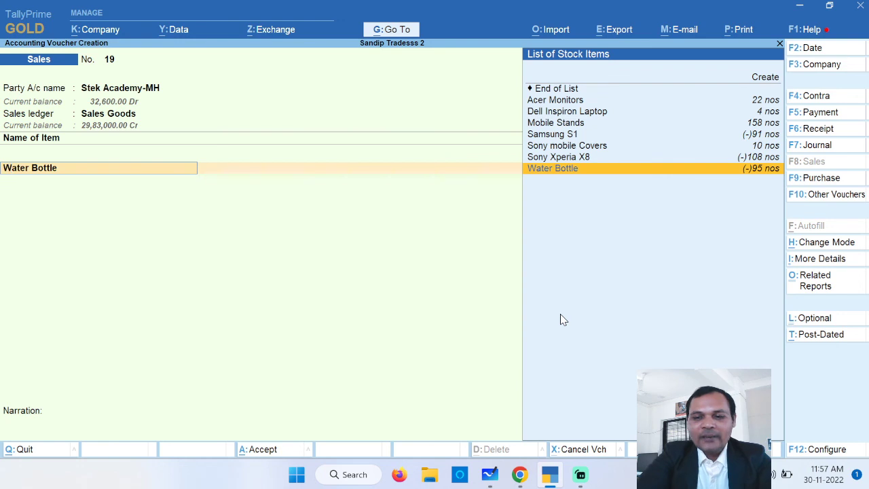
key("ctrl")
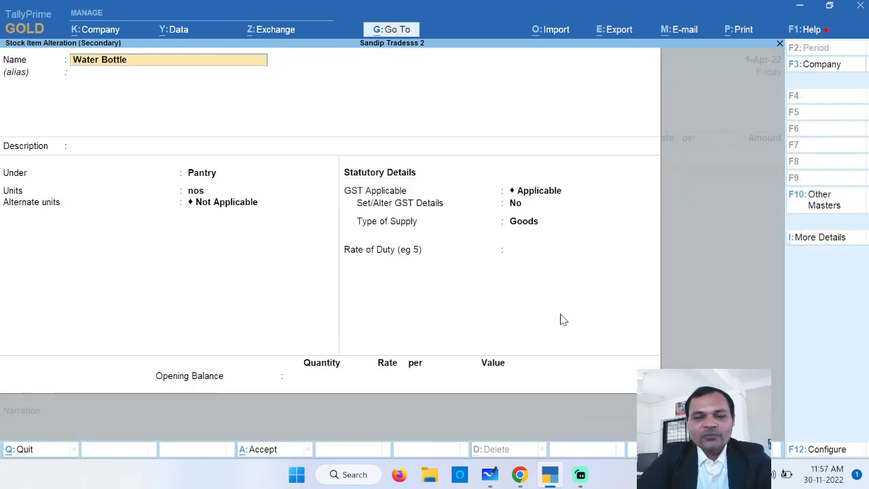
key("Return")
key("Return")
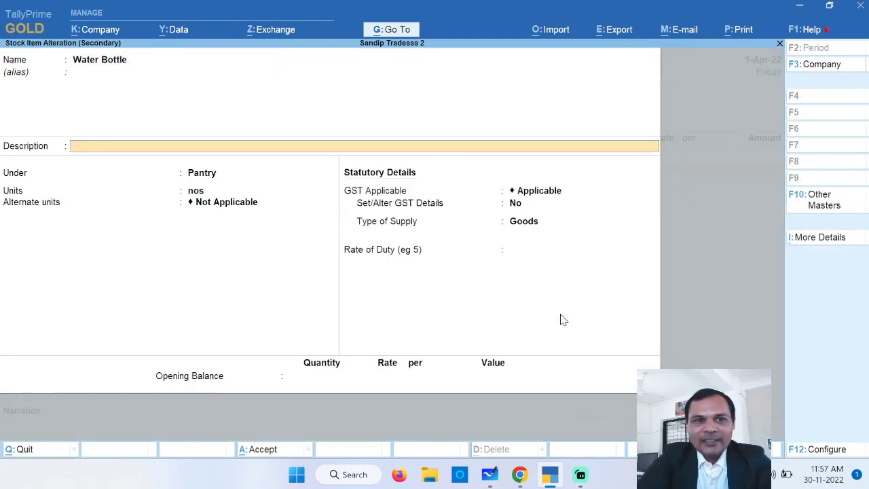
key("Return")
key("Return")
key("Return")
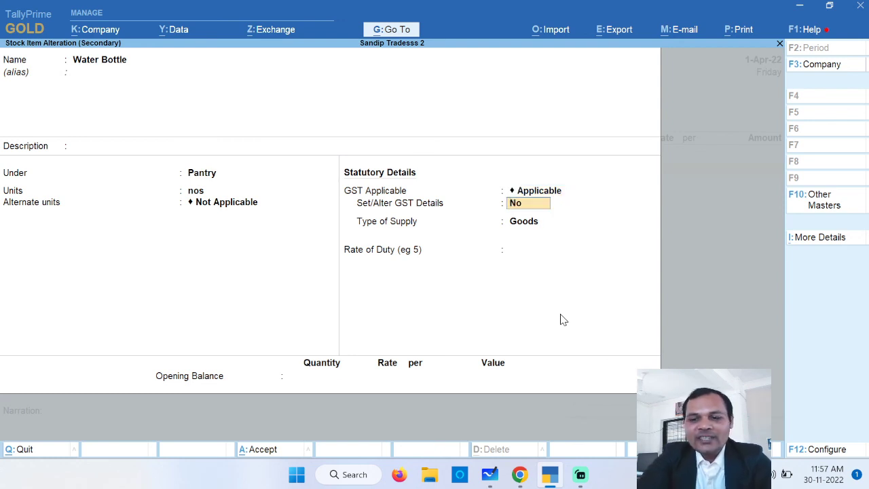
key("Return")
key("BackSpace")
key("BackSpace")
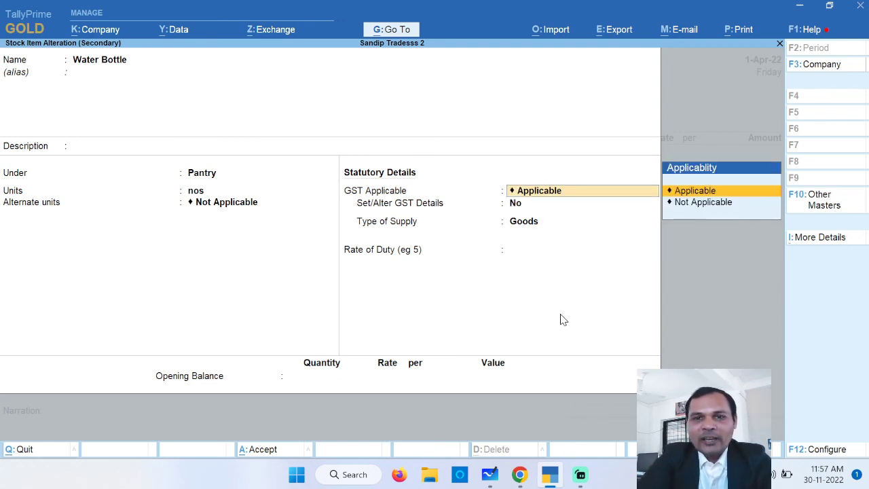
key("Return")
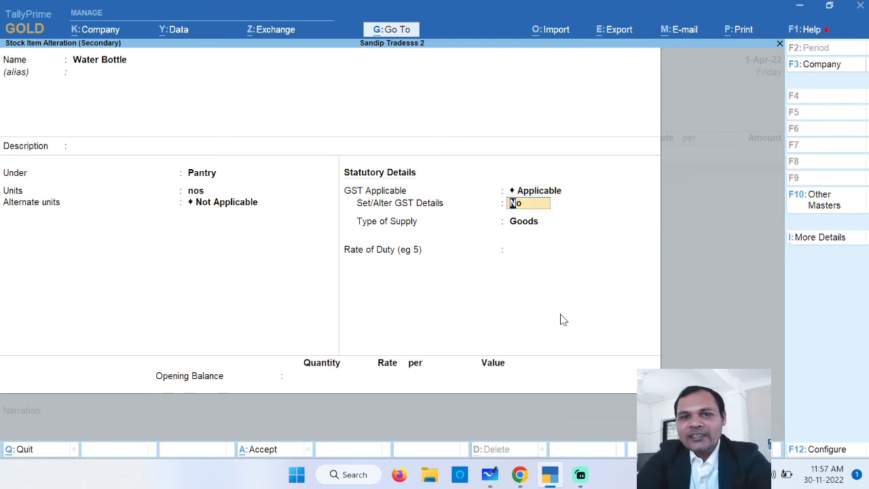
type("y")
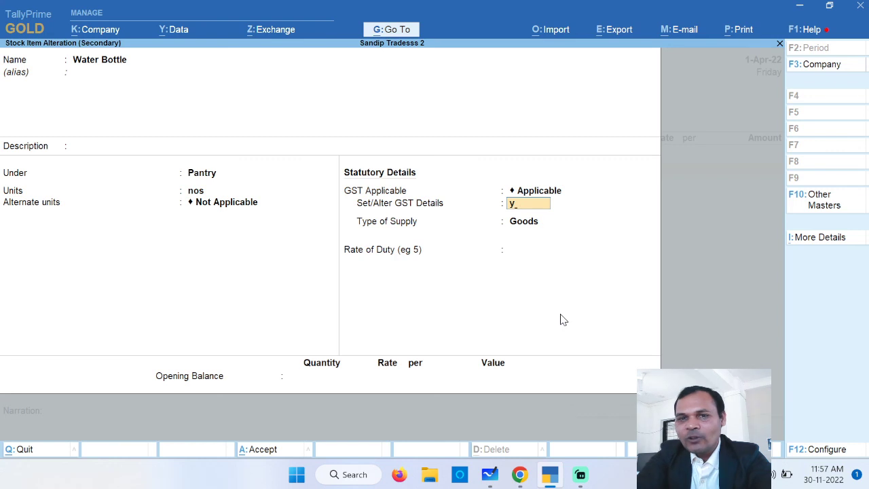
key("Return")
- Keep the item's calculation type On Value and taxability Nil Rated, and save the Water Bottle stock item
key("Return")
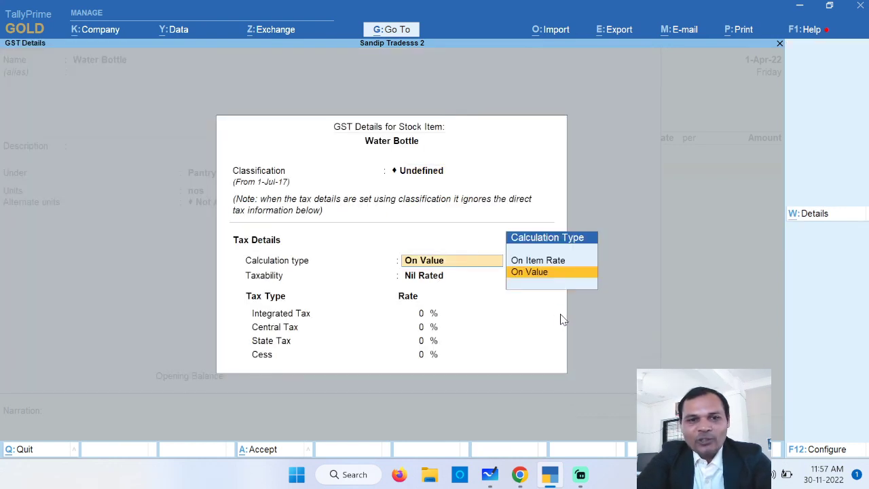
key("Return")
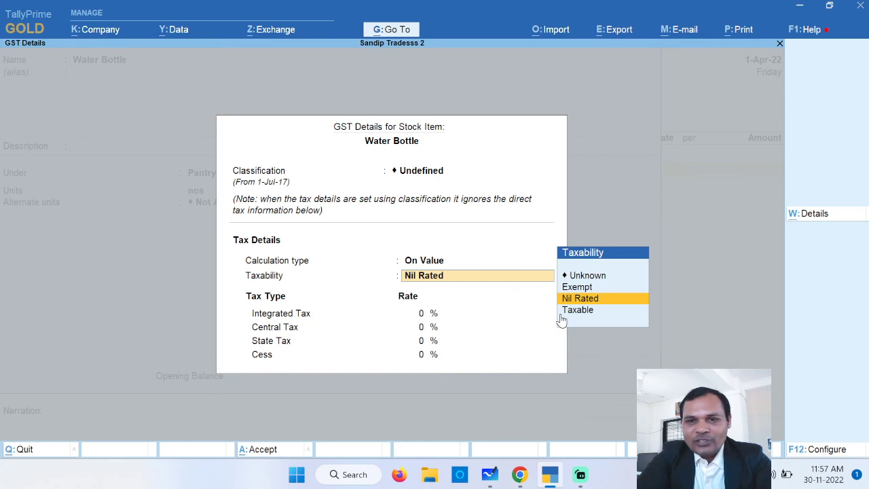
key("Down")
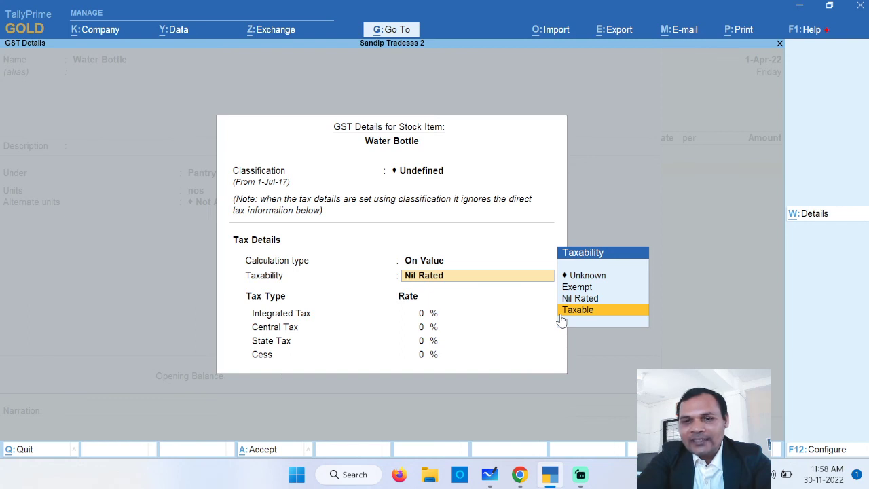
key("Up")
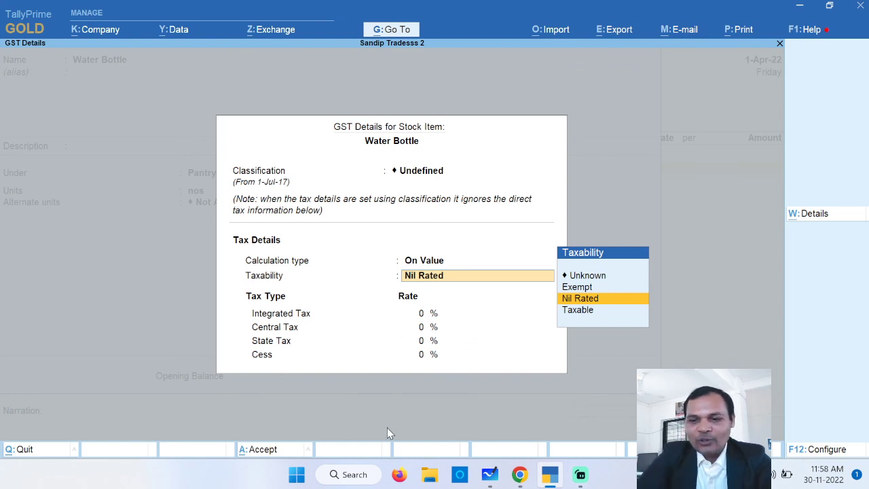
key("Return")
key("Return")
key("Return")
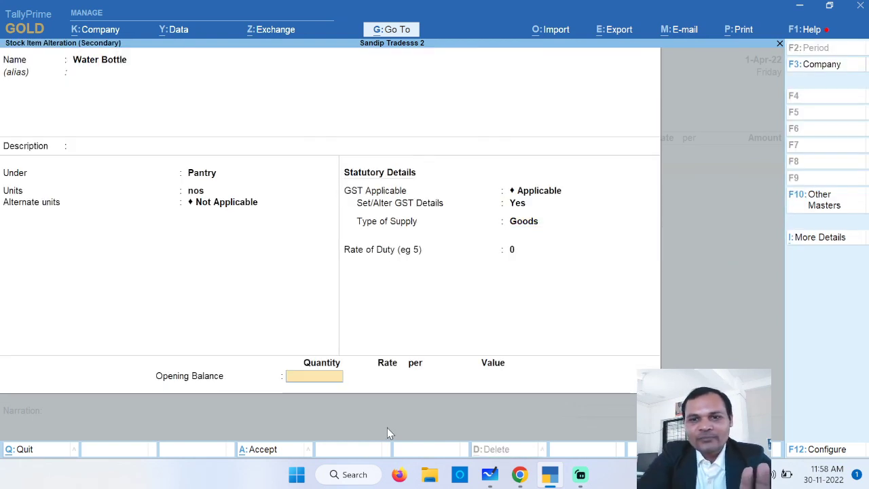
key("Return")
key("Return")
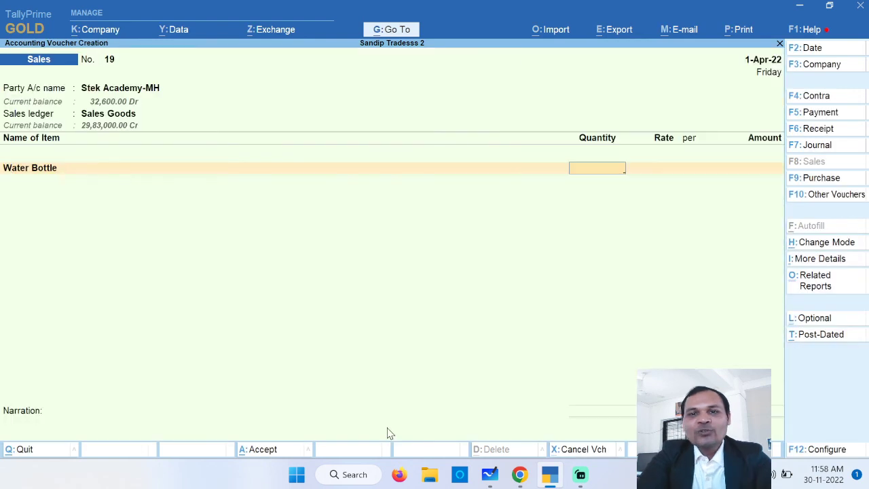
- Enter 100 nos of Water Bottle at a rate of 60 and end the voucher's item list
type("1")
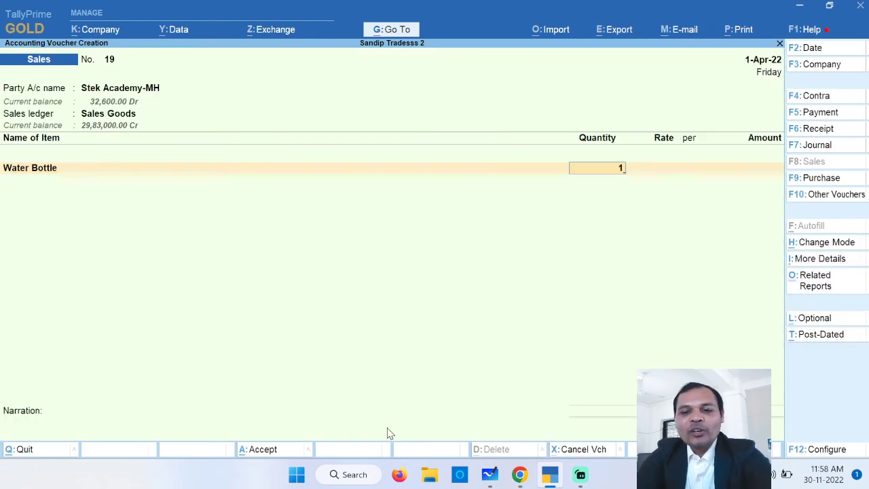
type("00")
key("Return")
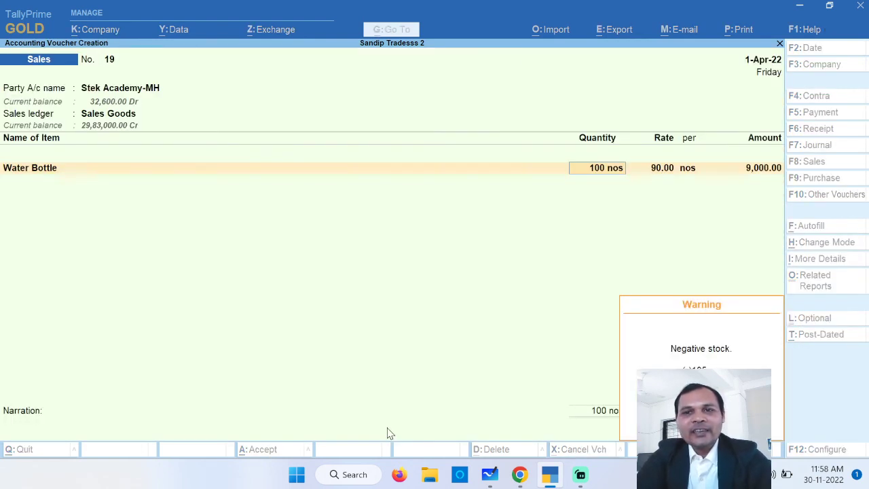
key("Return")
type("6")
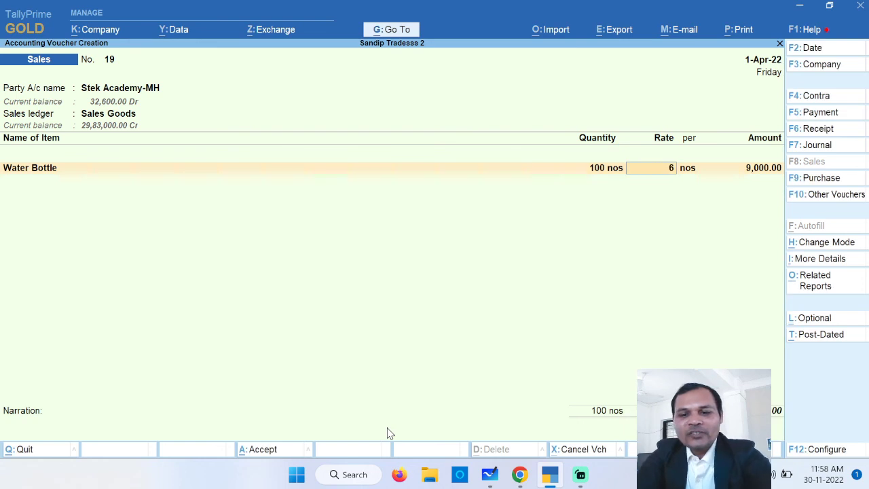
type("0")
key("Return")
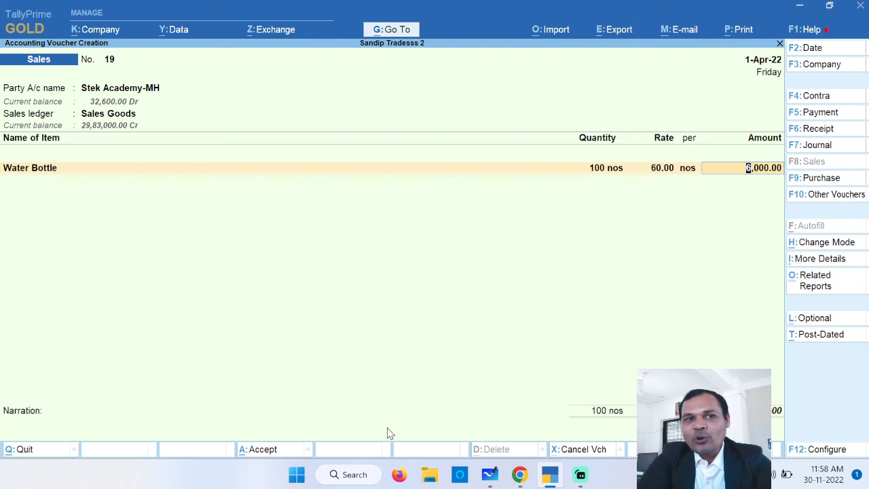
key("Return")
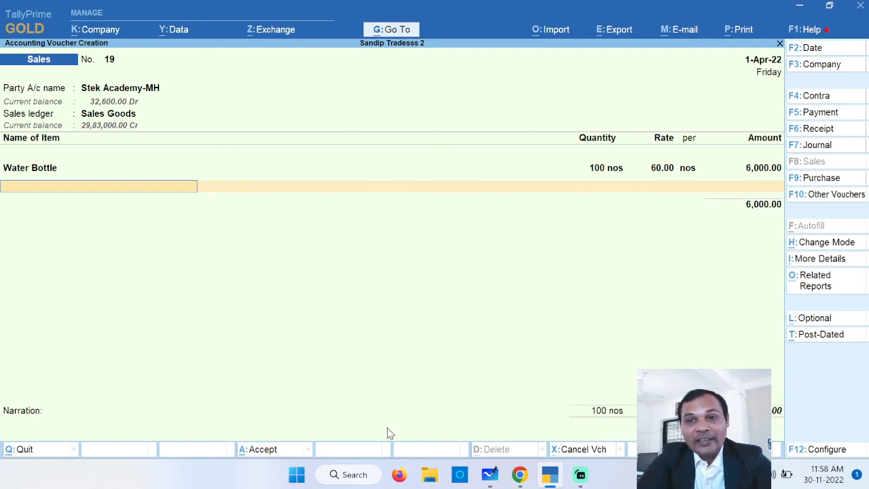
key("Return")
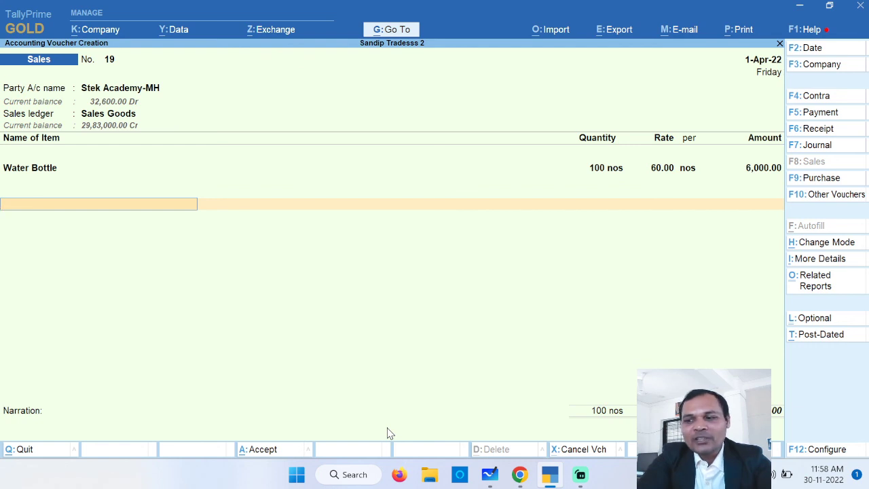
- Add the bill-wise New Ref Sal/sa/123, keep the 30 Days credit period and 6,000 Dr amount, and save the sales voucher
key("Return")
key("Return")
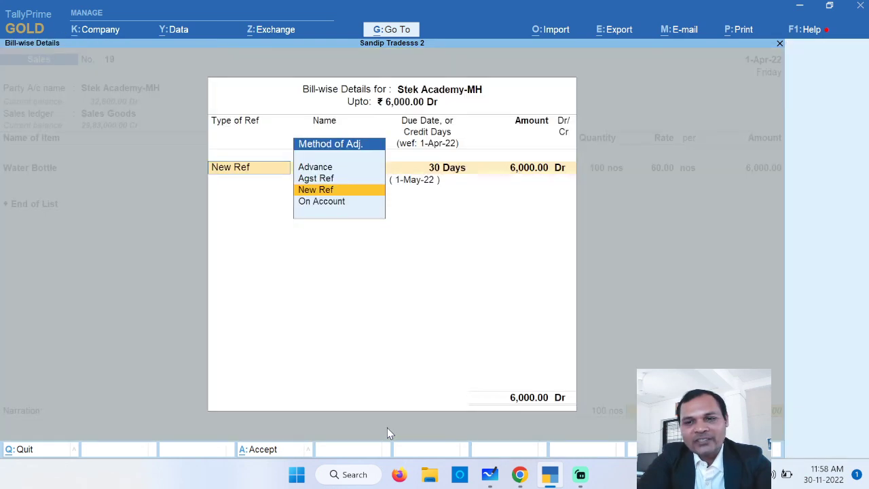
key("Return")
type("Sal")
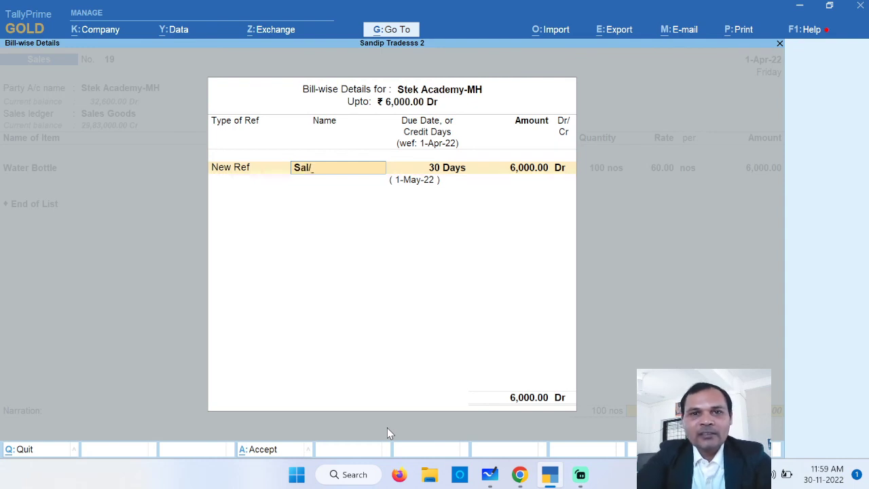
type("/sa")
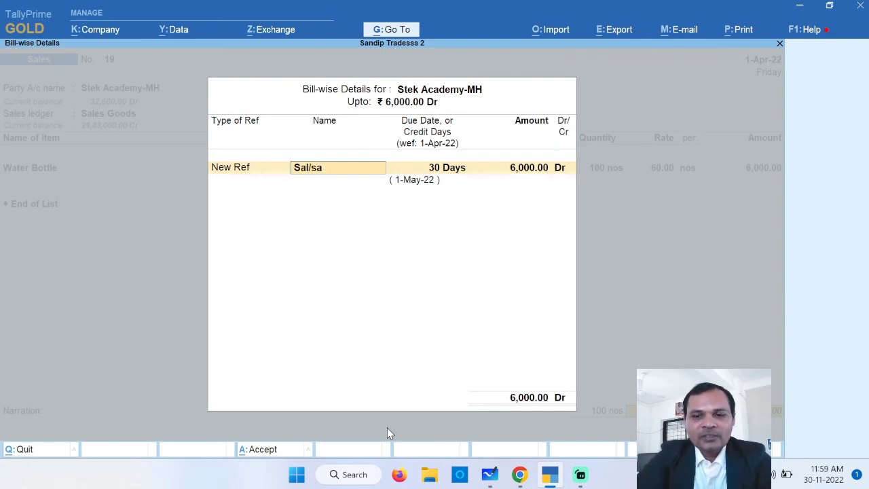
type("/123")
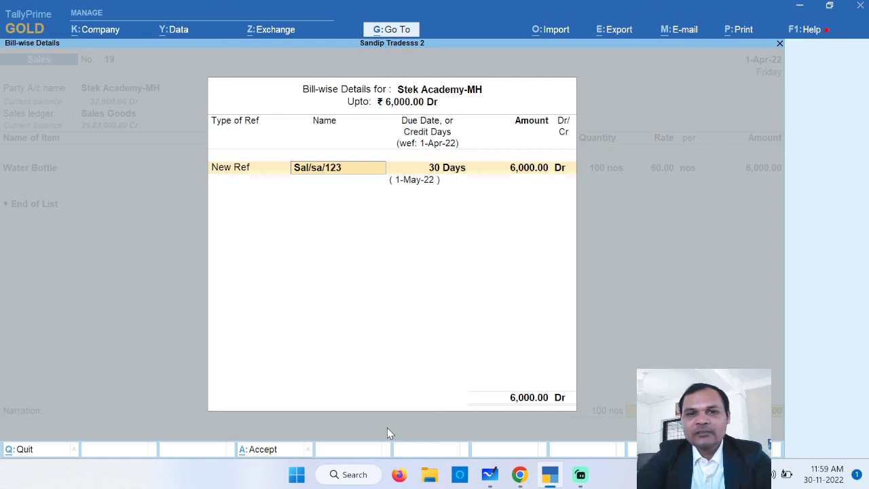
key("Return")
key("Return")
key("Return")
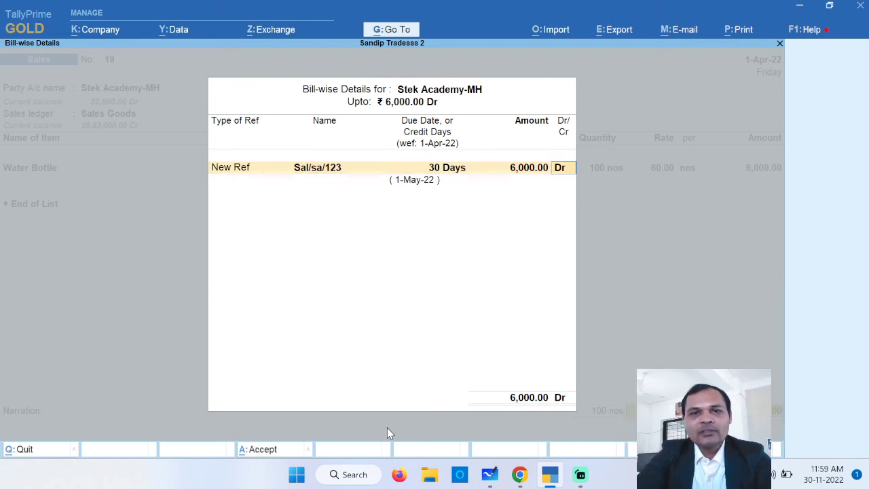
key("Return")
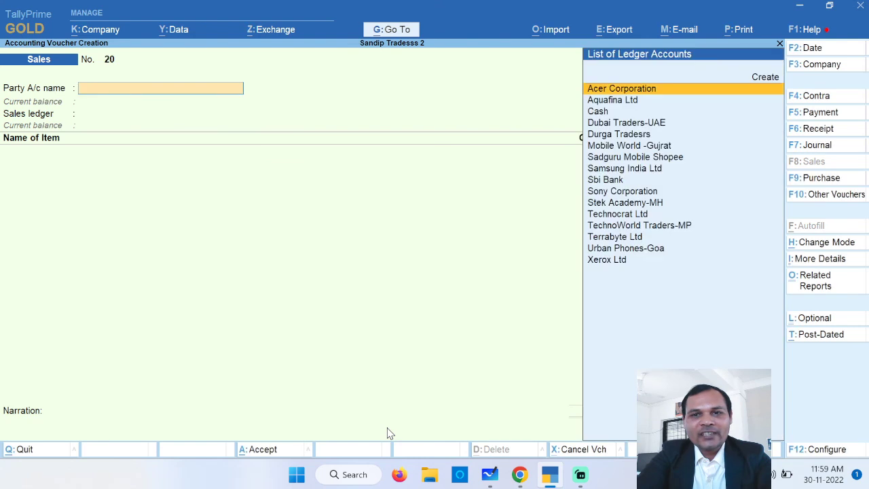
- Leave sales voucher entry and open the GSTR-1 report
key("Escape")
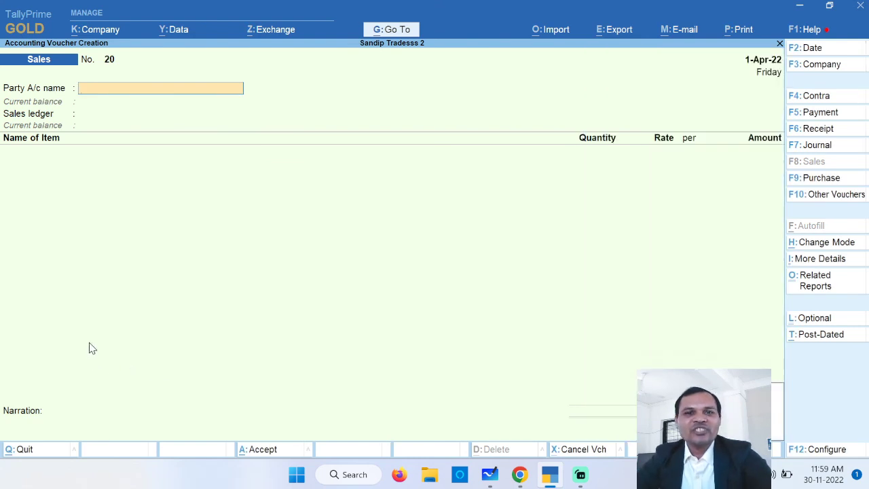
key("Return")
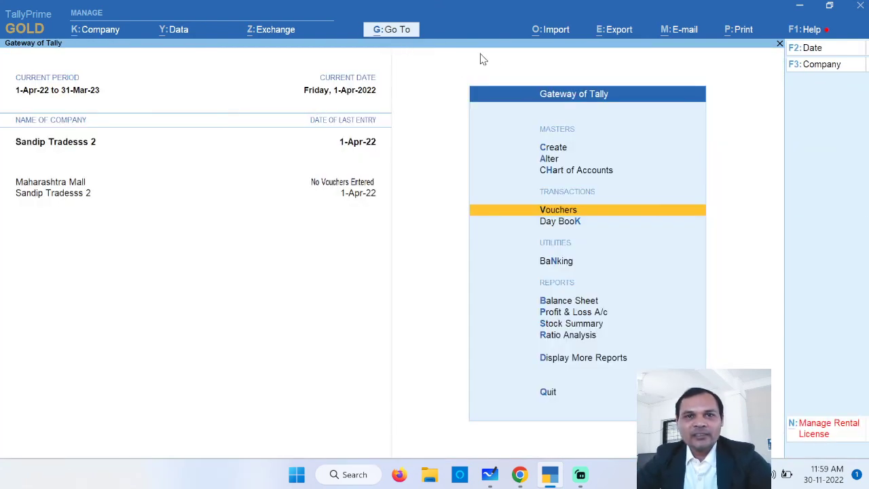
left_click(406, 33)
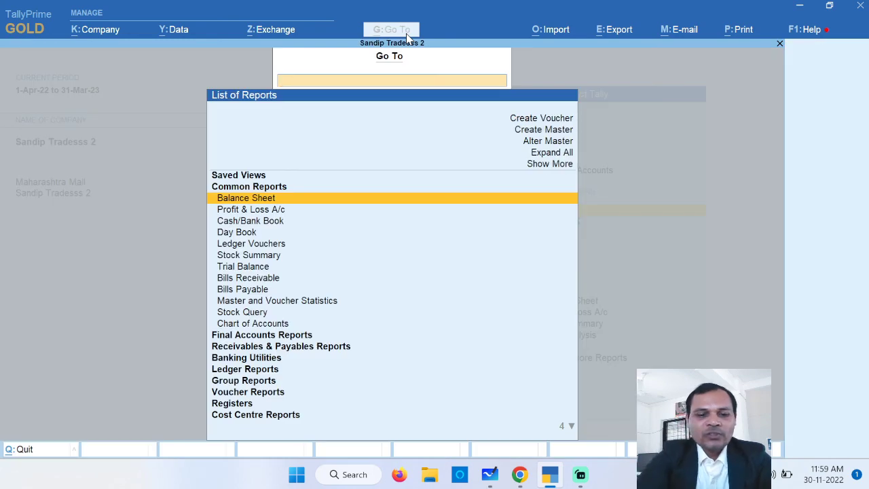
type("Gstr")
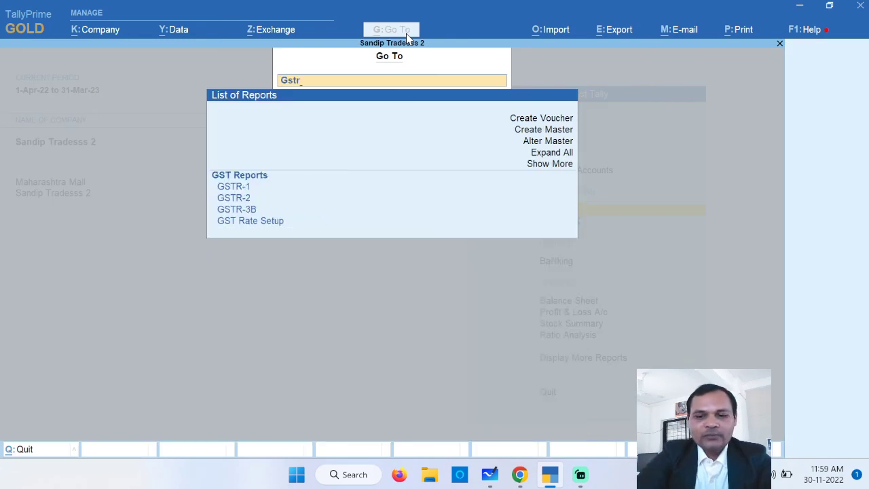
key("Return")
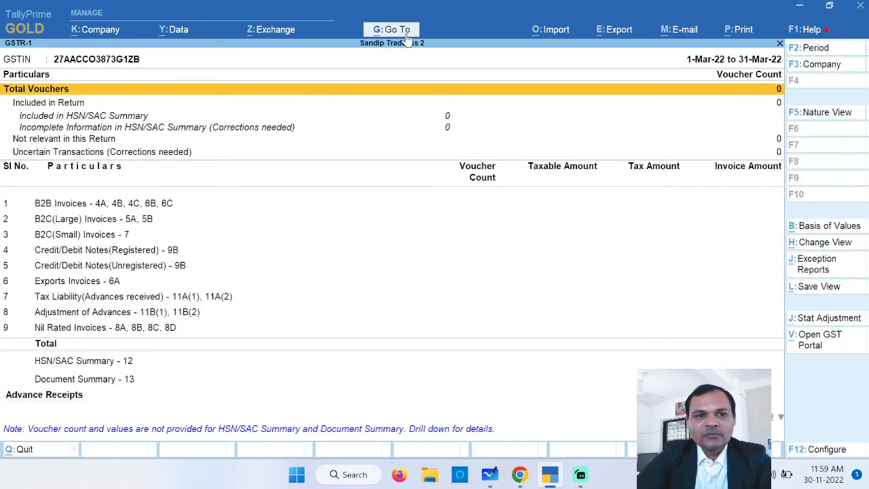
- Change the GSTR-1 report period to 1-Apr-22
key("Down")
key("Down")
key("Down")
key("Down")
key("Down")
key("Down")
key("Down")
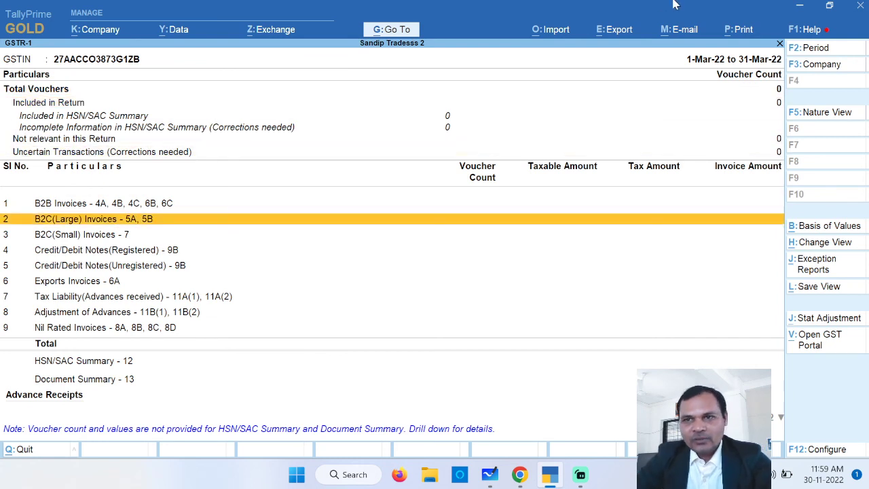
left_click(815, 49)
key("BackSpace")
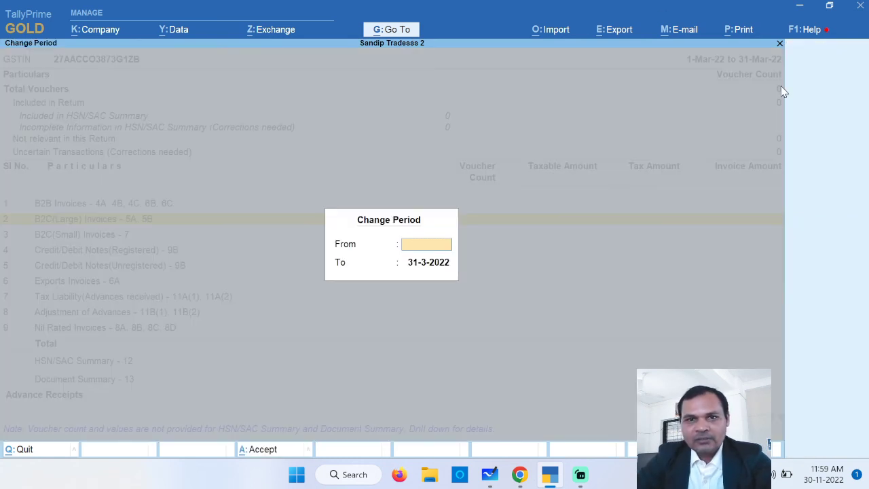
key("Return")
key("space")
key("Return")
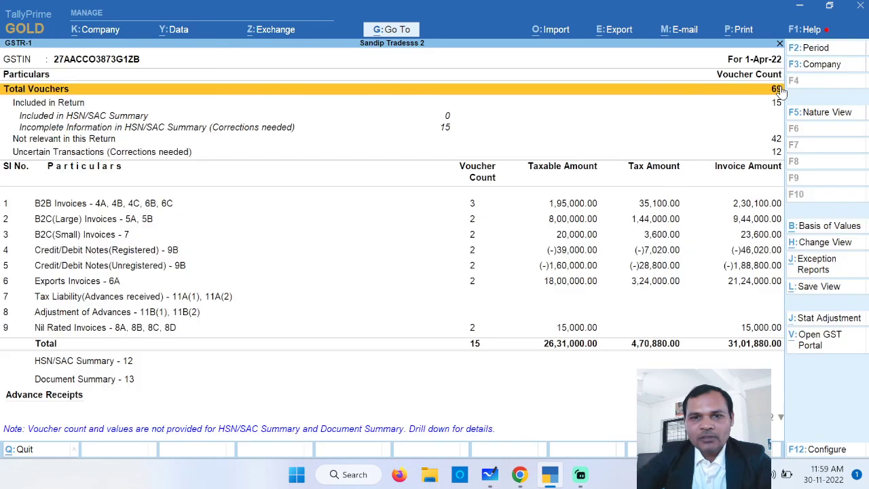
- Drill into Nil Rated Invoices - 8A, 8B, 8C, 8D and open the vouchers under Intra-State supplies to unregistered person
left_click(63, 332)
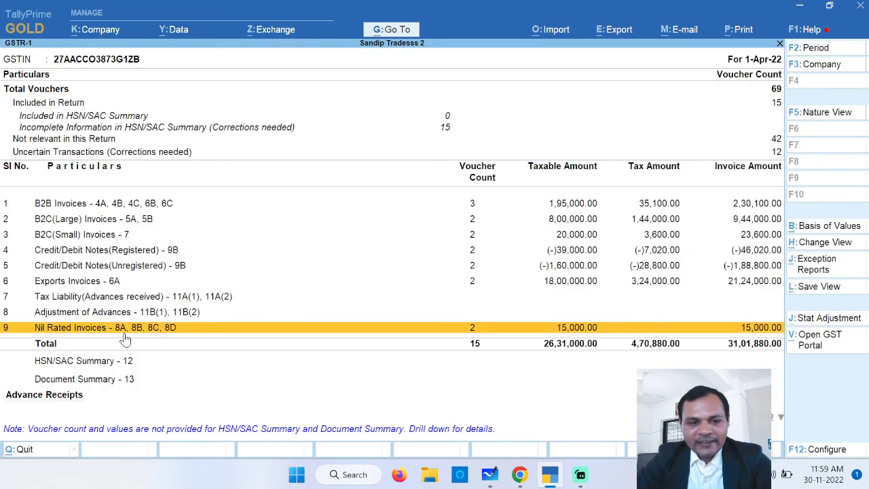
key("ctrl")
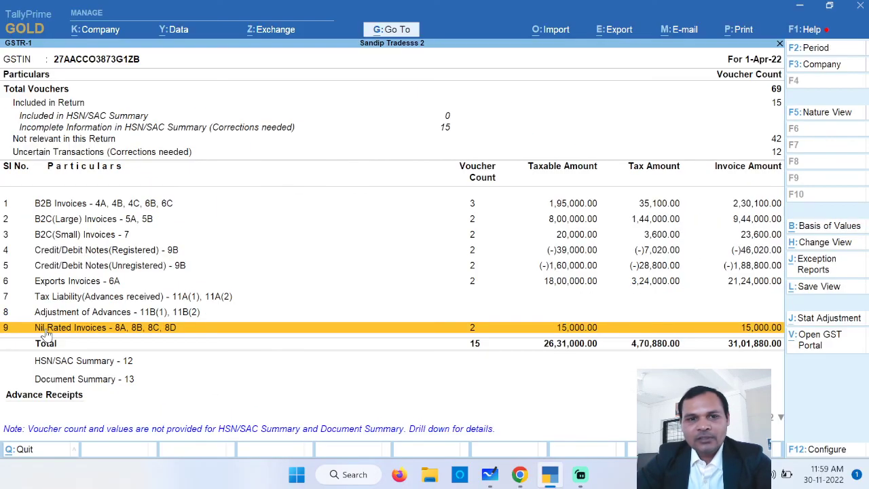
left_click(45, 333)
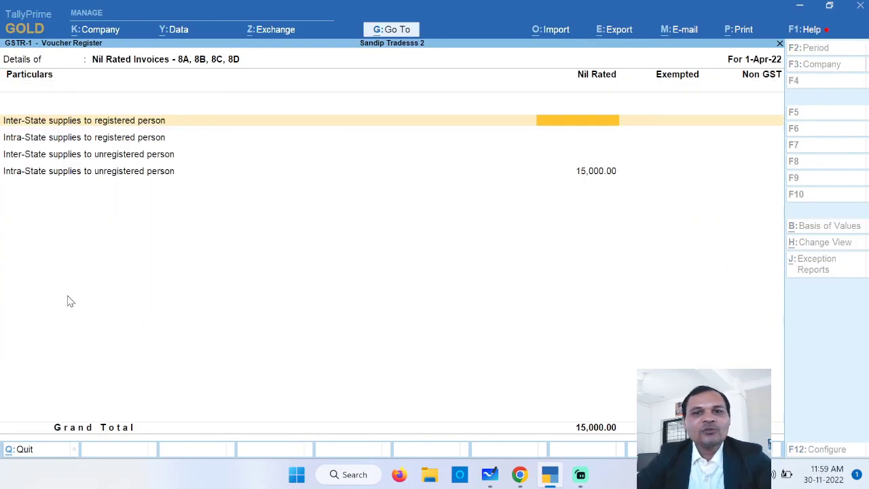
left_click(118, 173)
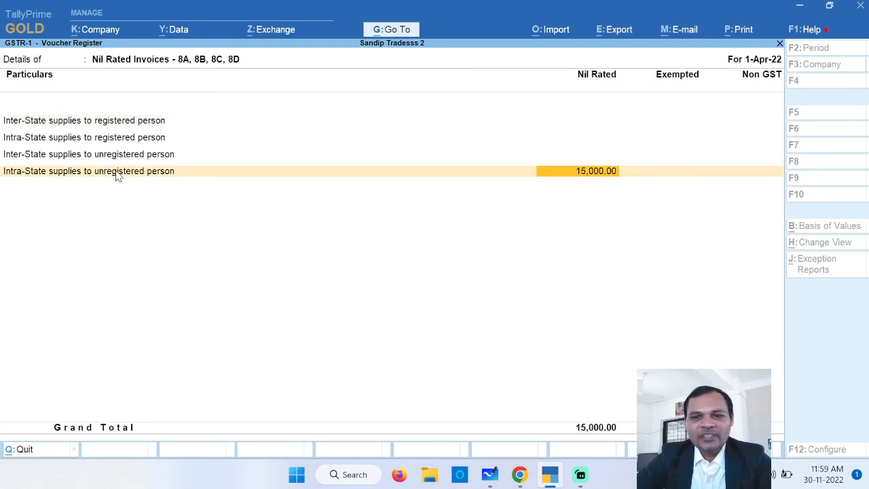
left_click(118, 174)
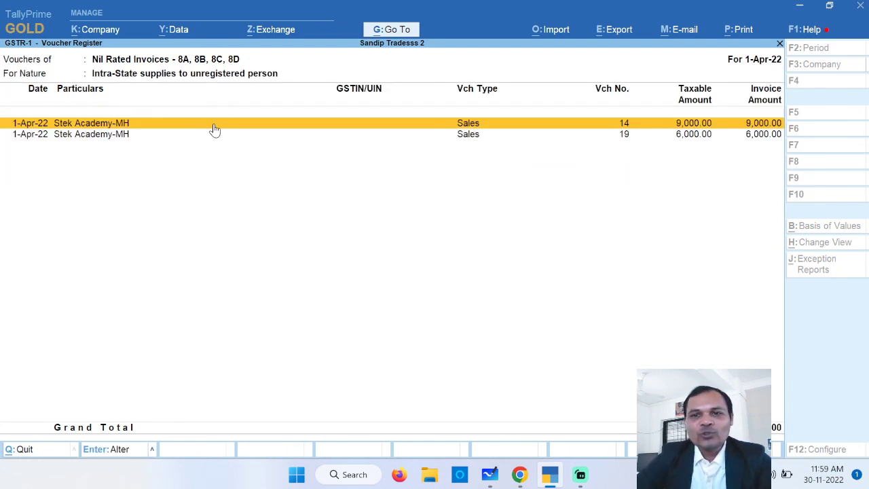
- Inspect Stek Academy-MH sales voucher no. 19 in the nil-rated list, leave it unaltered and return to the GSTR-1 summary
key("Down")
key("Up")
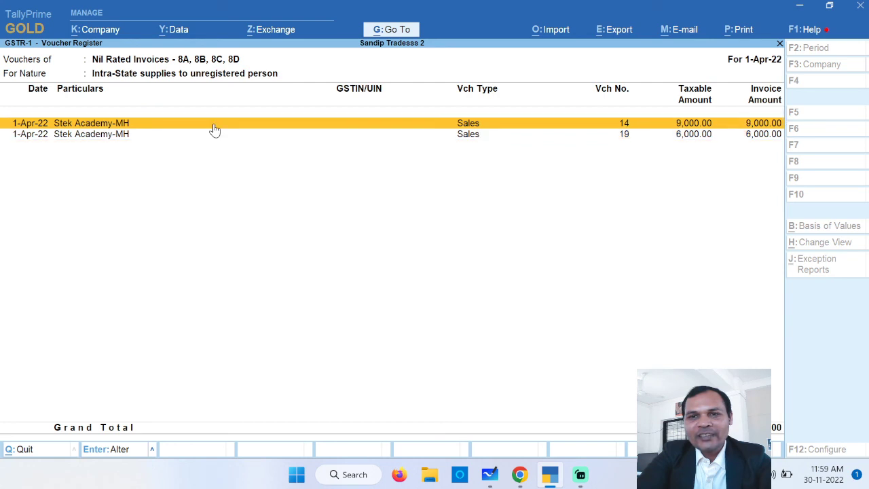
key("Down")
key("Return")
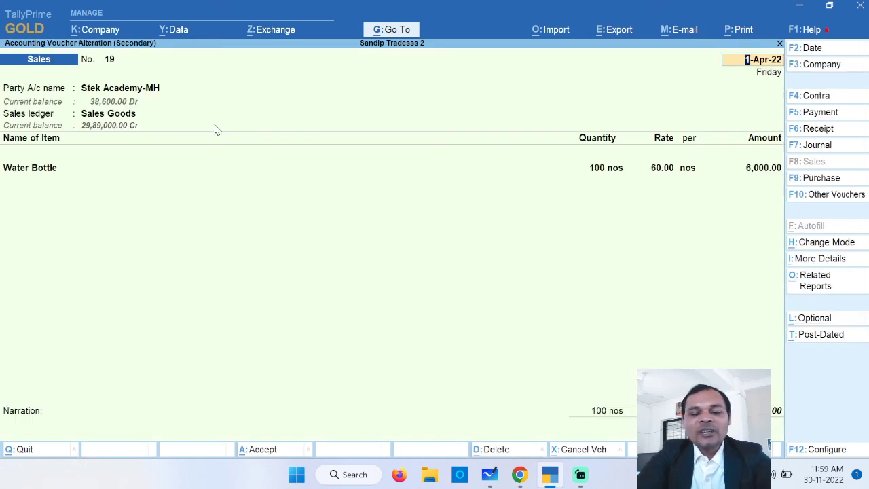
key("BackSpace")
key("Escape")
key("Return")
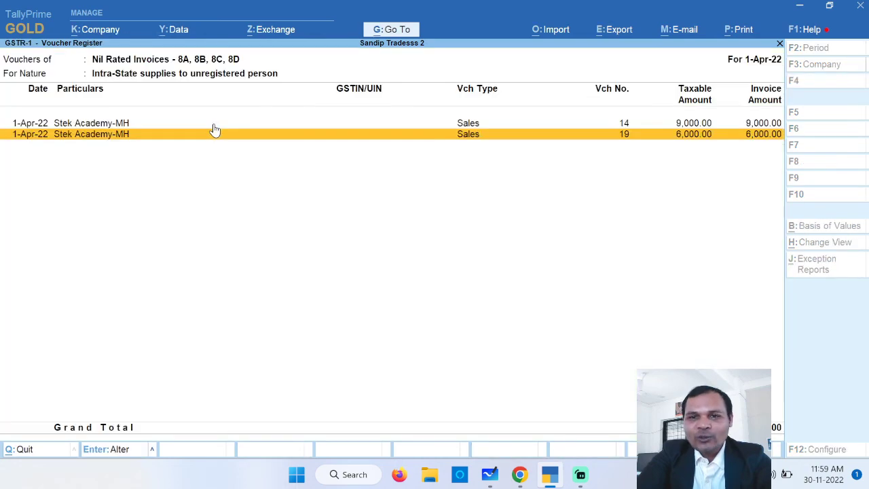
key("Escape")
key("Escape")
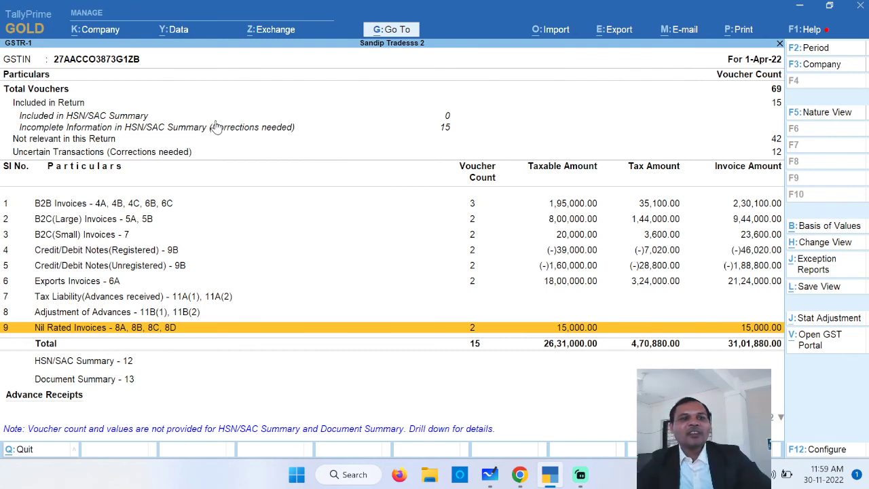
- Review the GSTR-1 rows for B2B, B2C Large and Small, registered and unregistered credit/debit notes, exports and nil-rated invoices
left_click(65, 207)
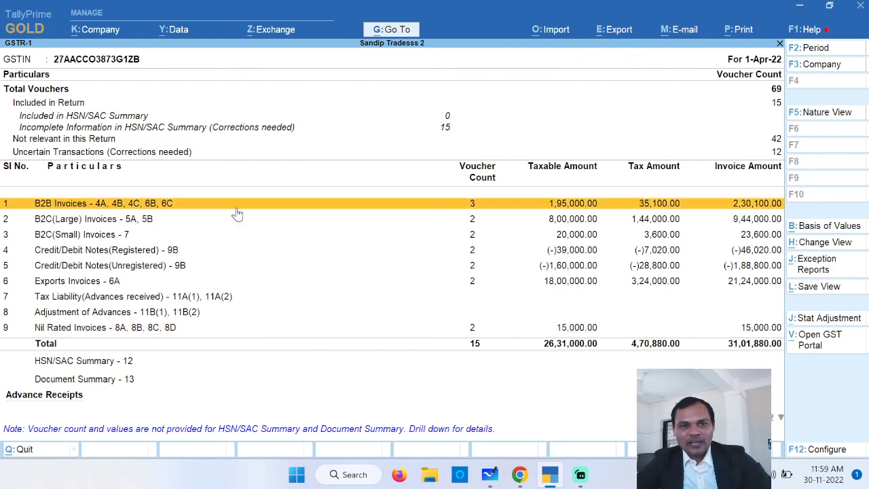
left_click(74, 223)
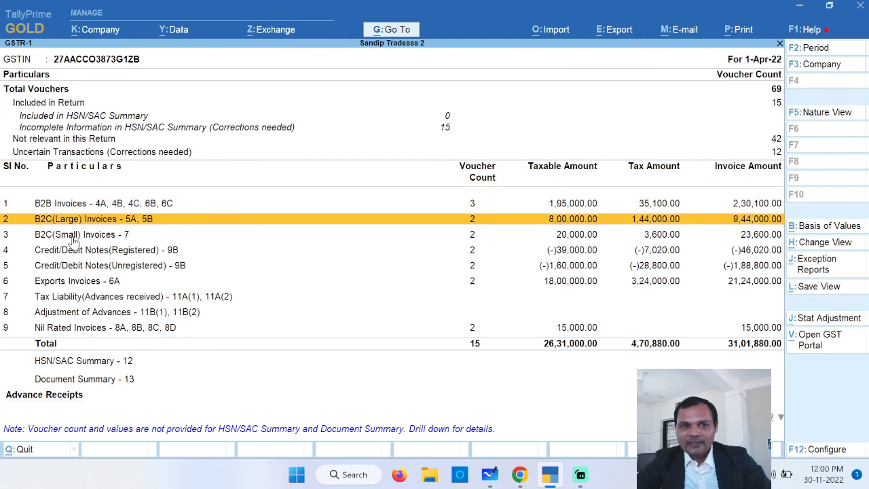
left_click(73, 238)
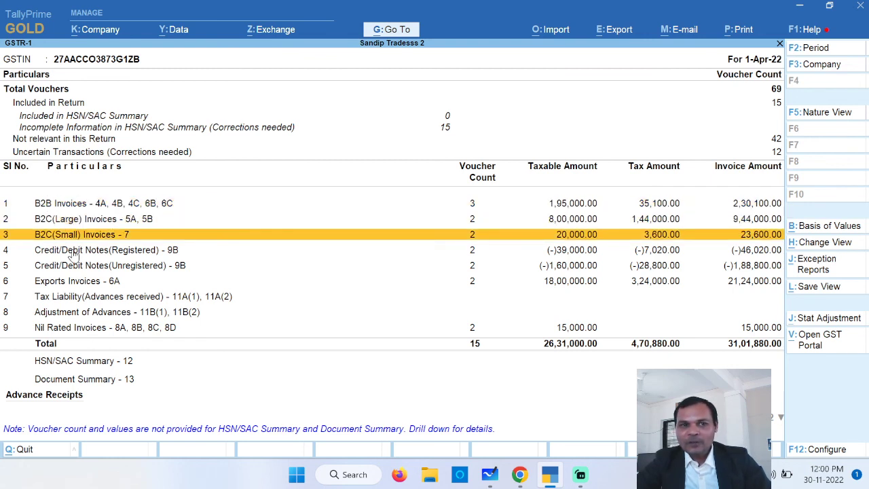
left_click(73, 253)
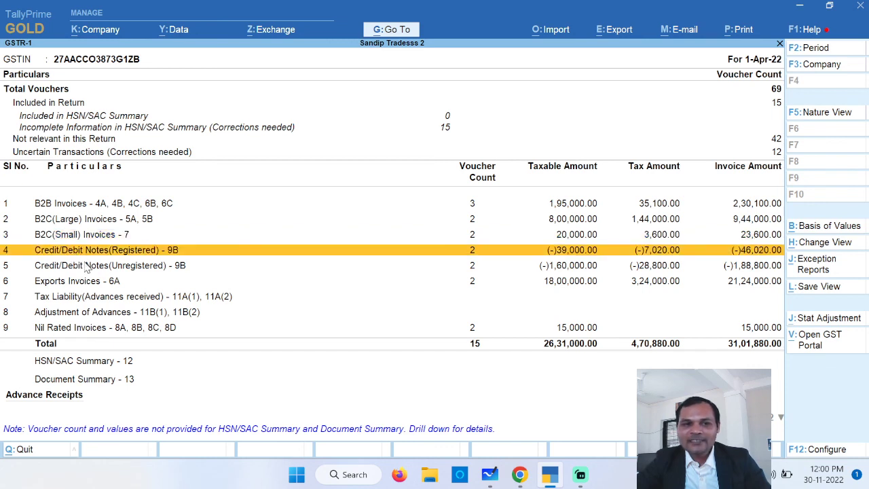
left_click(85, 266)
left_click(78, 284)
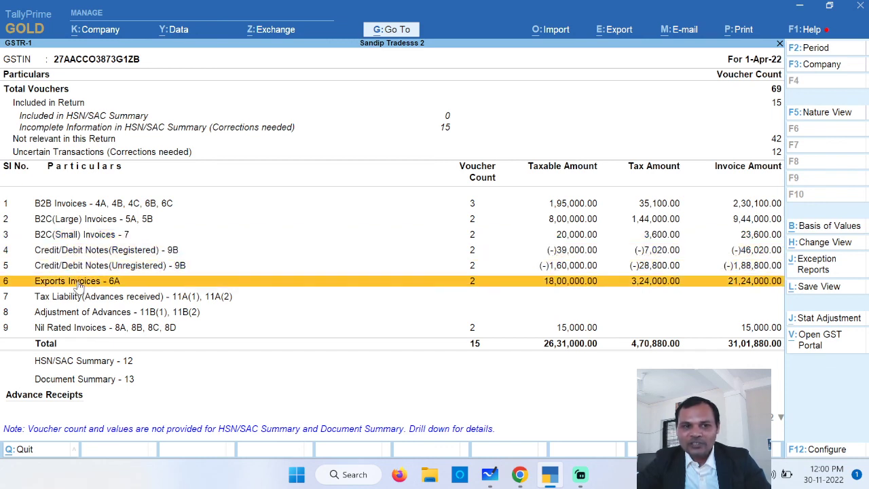
left_click(65, 331)
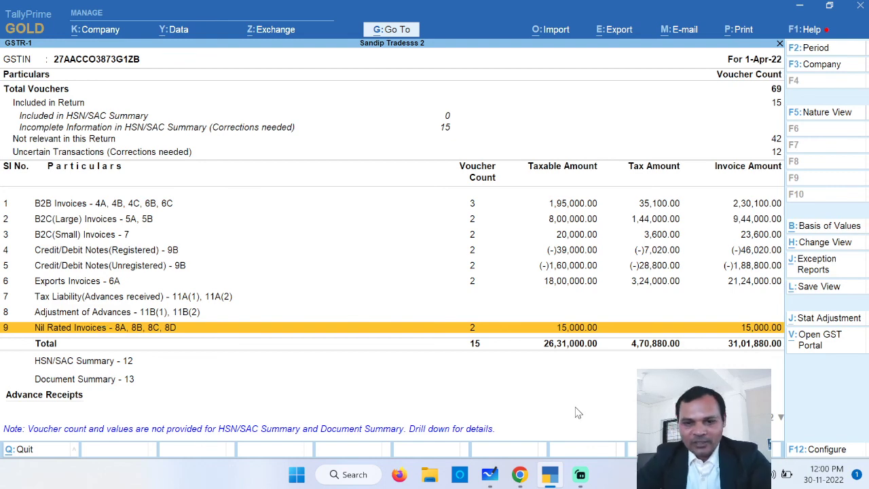
- Switch to Chrome and open the GST portal gst.gov.in in a new tab
left_click(519, 474)
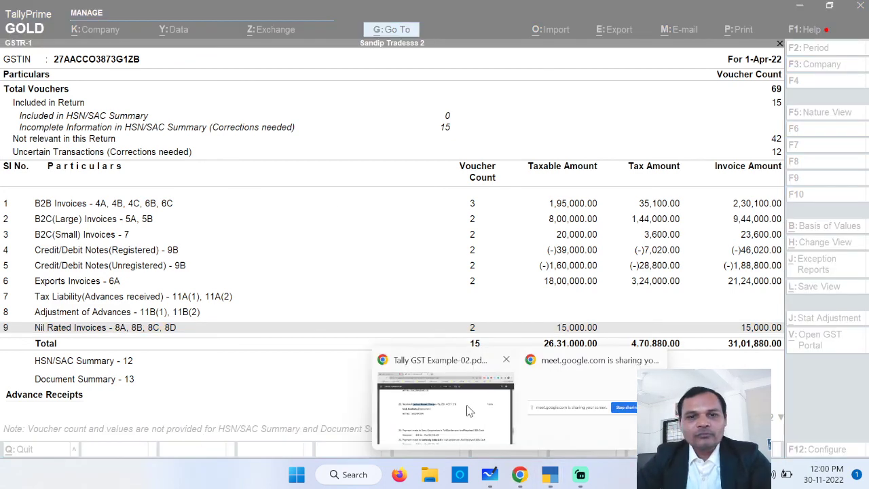
left_click(473, 411)
left_click(348, 10)
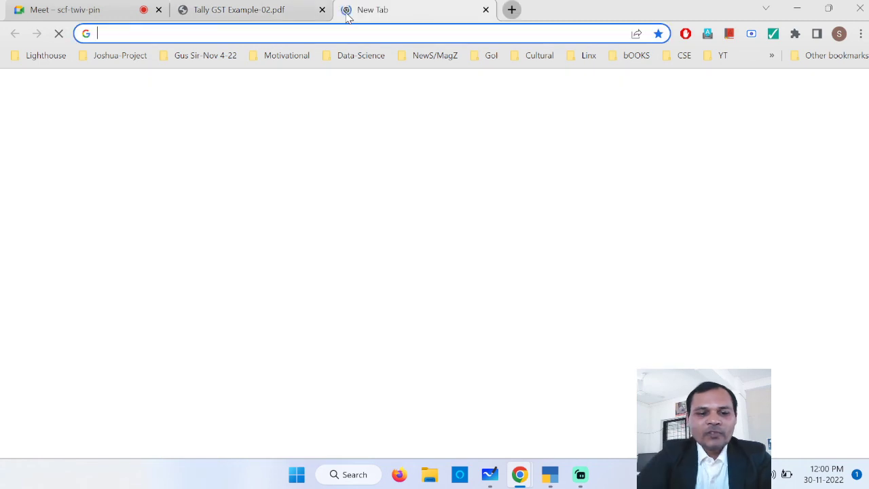
type("gst")
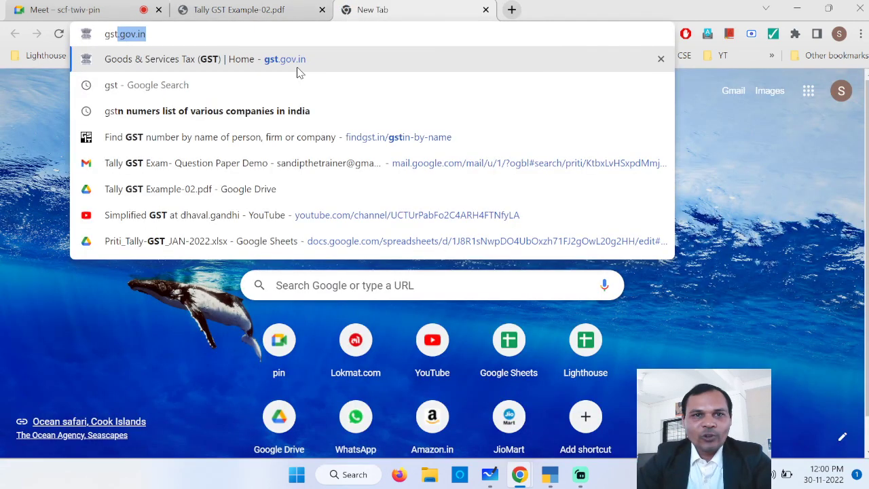
key("Return")
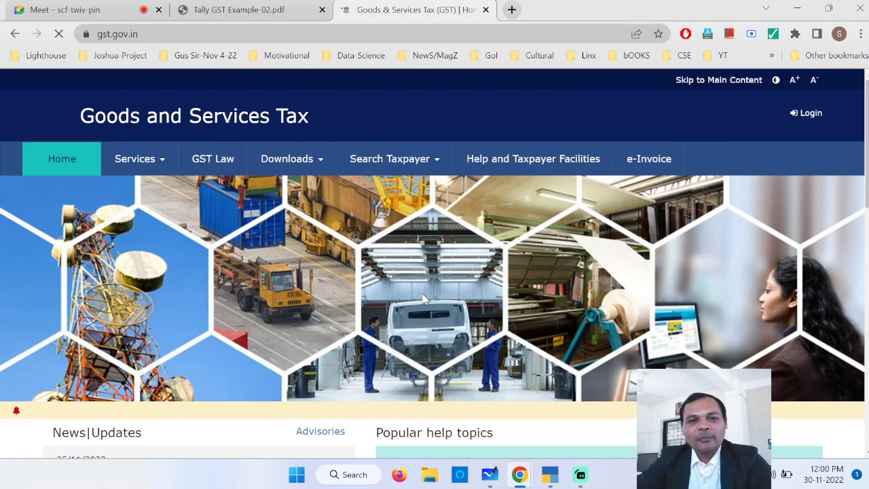
- Check the GSTR-1 (Oct, 2022) filing date in the Upcoming Due Dates section of the GST portal home page
scroll(423, 298, "down", 10)
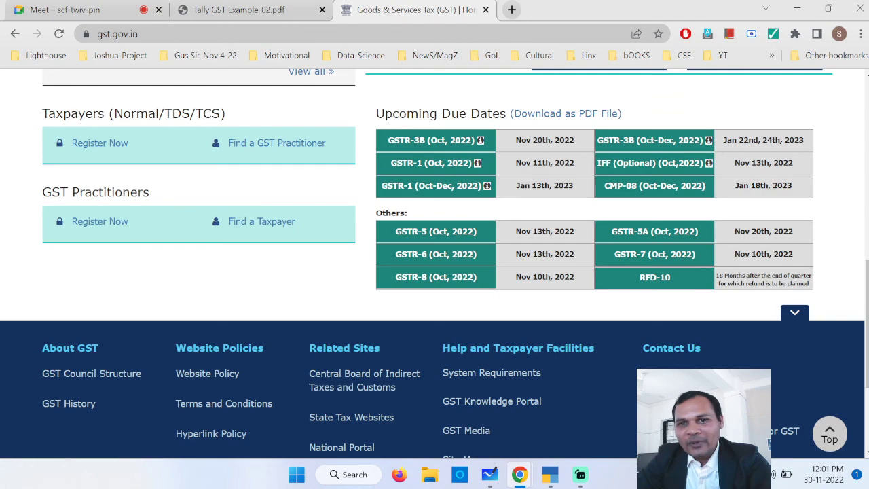
double_click(515, 165)
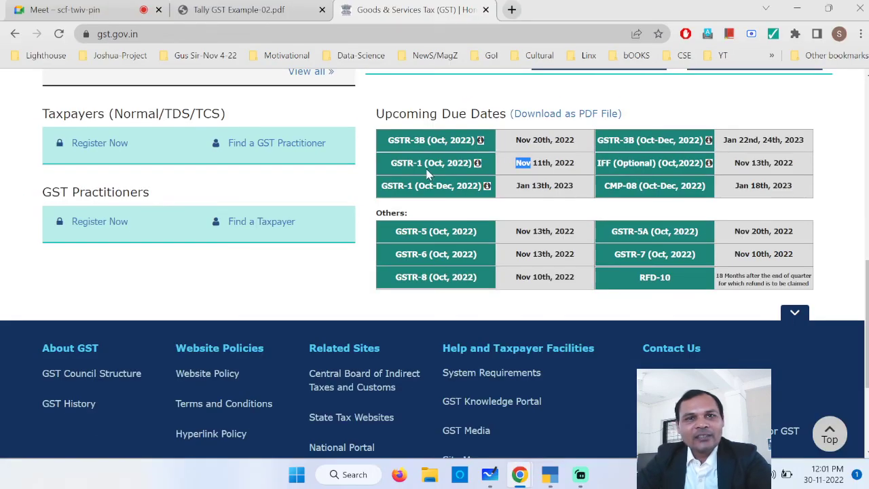
scroll(427, 176, "up", 2)
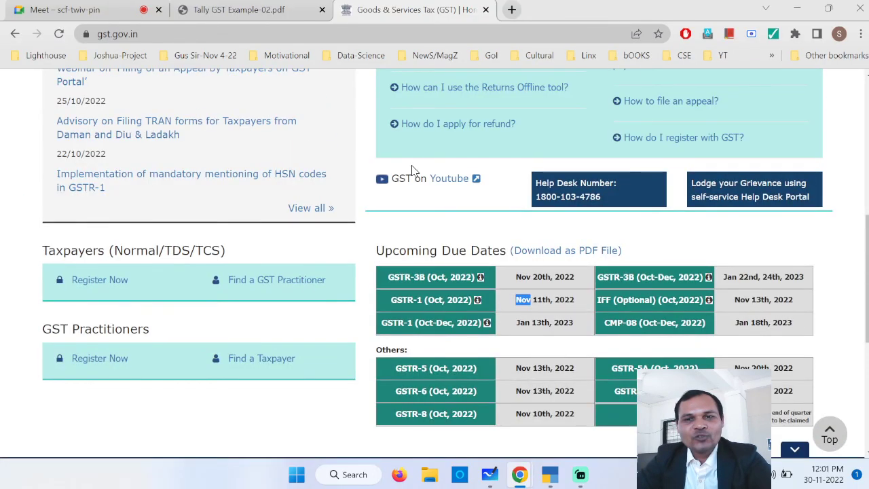
scroll(412, 167, "up", 2)
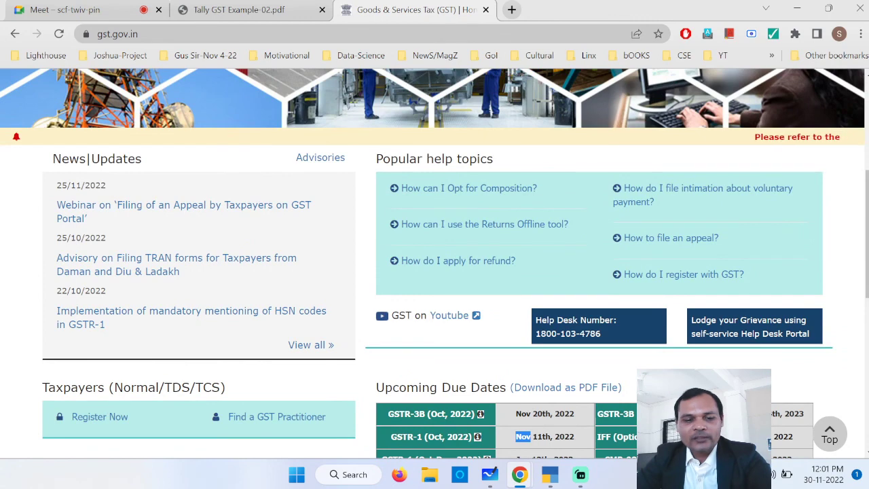